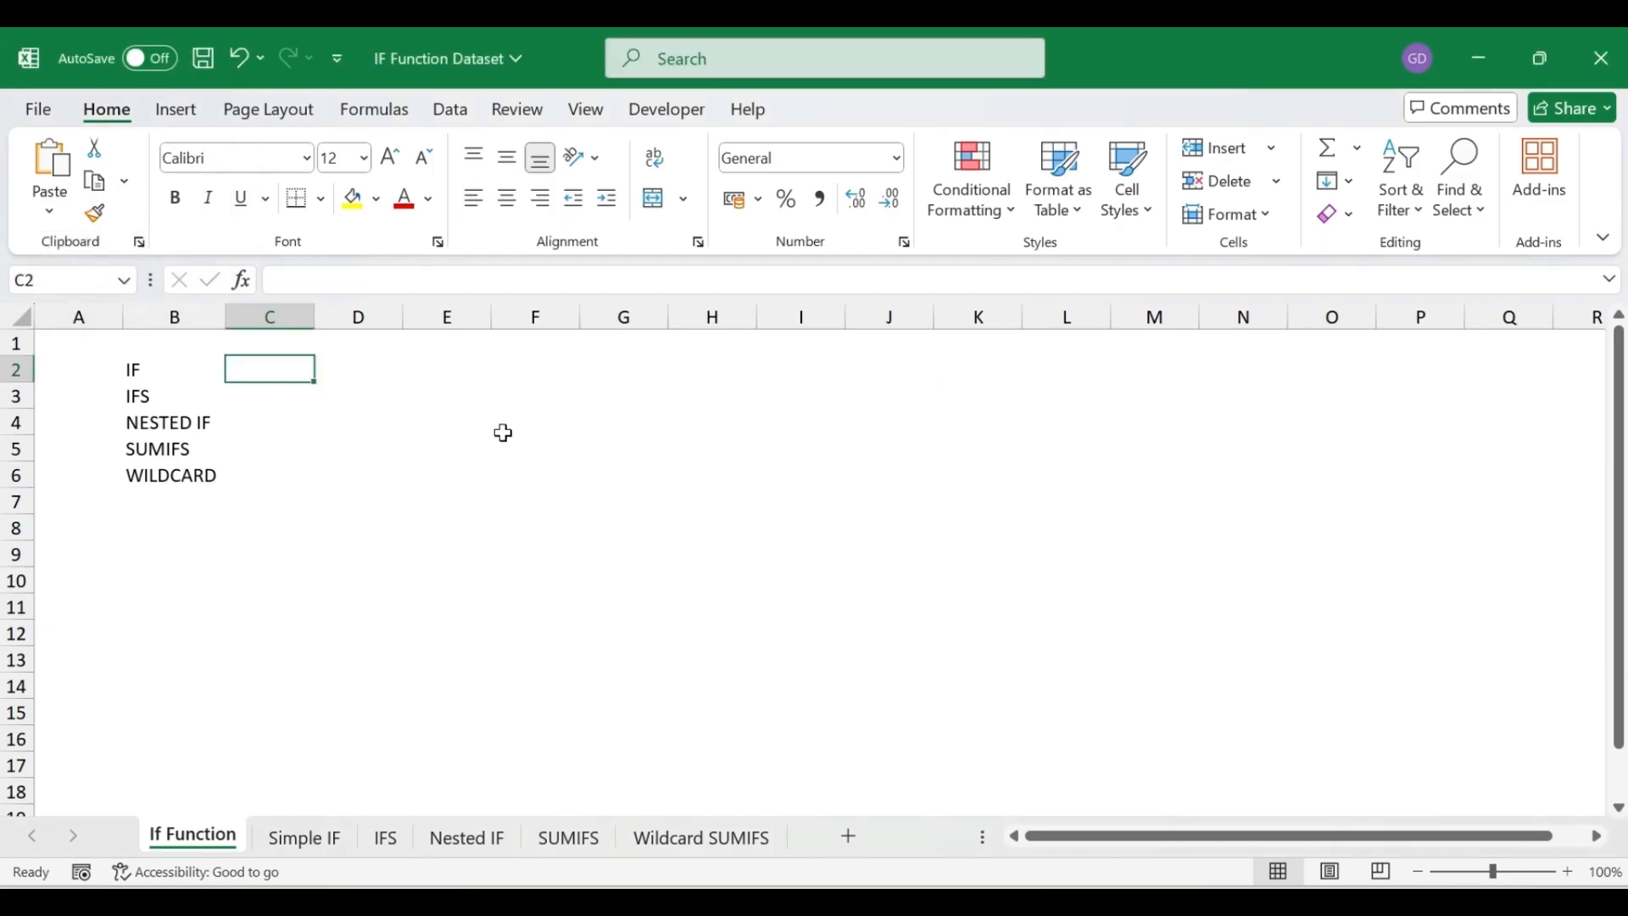
- Go through the IF function topics listed in B2:B6 on the If Function sheet
left_click(145, 368)
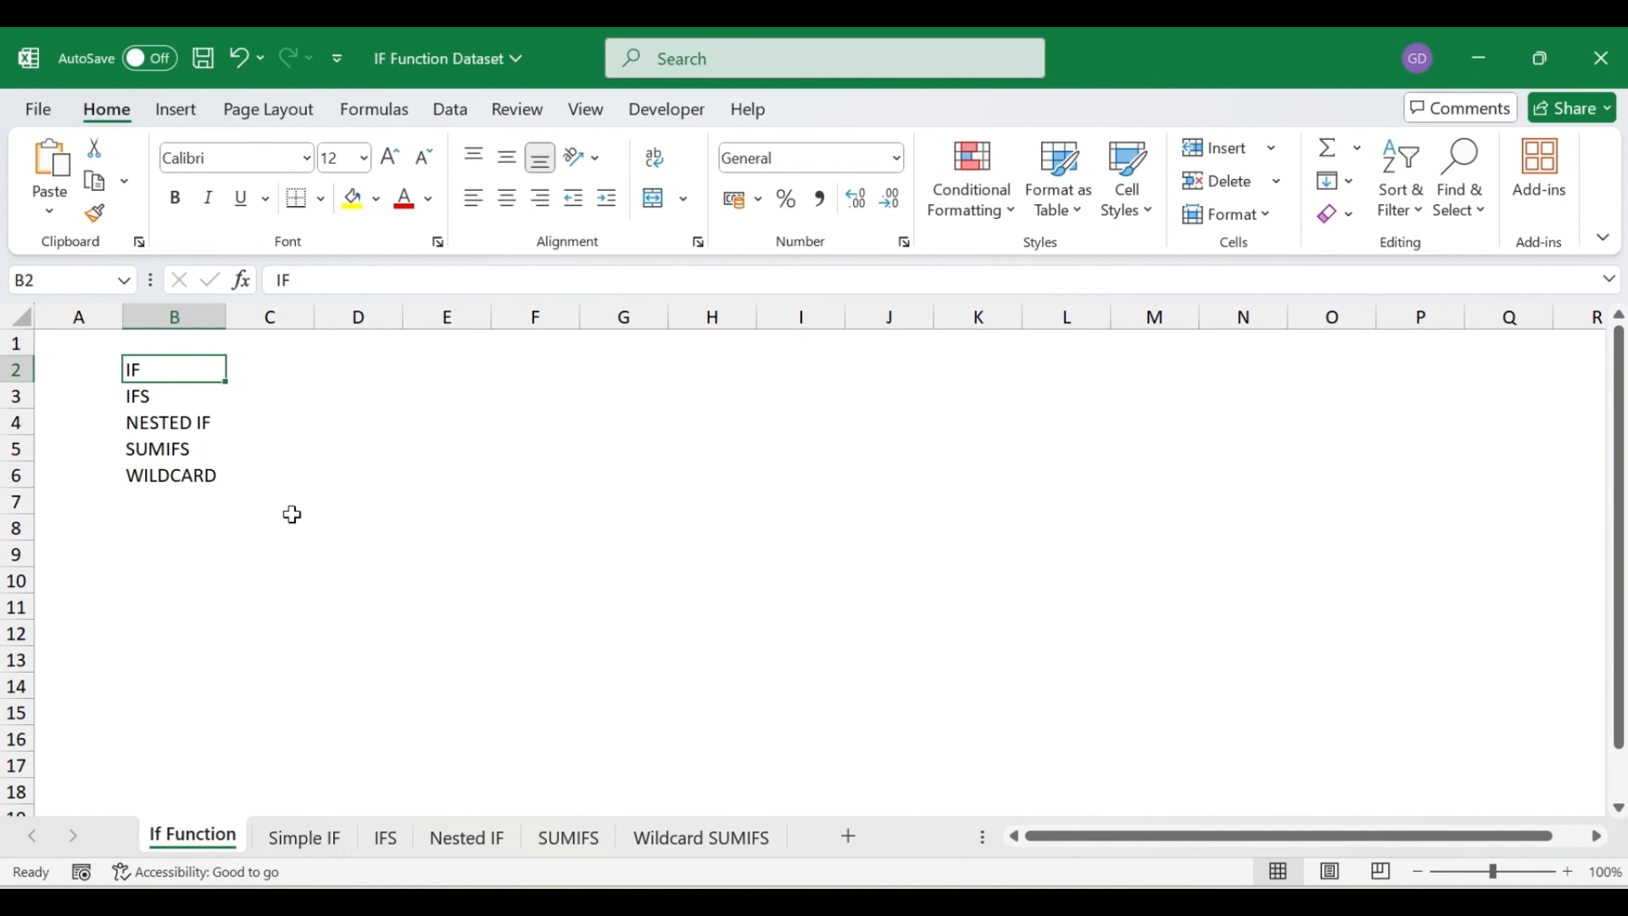
key("Down")
key("Down")
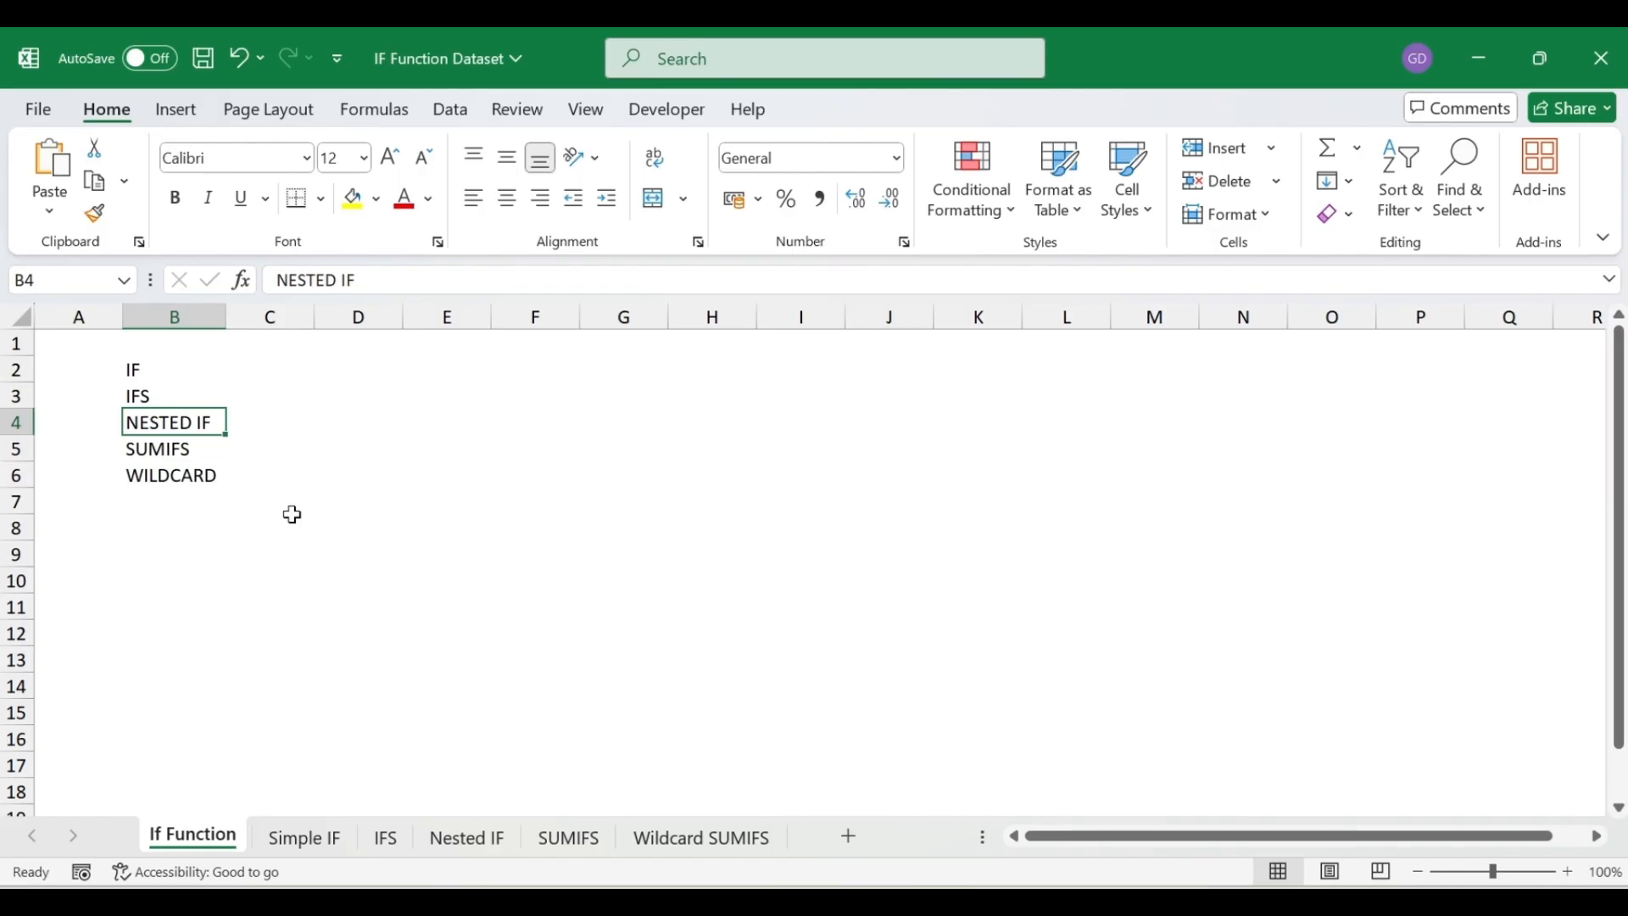
key("Down")
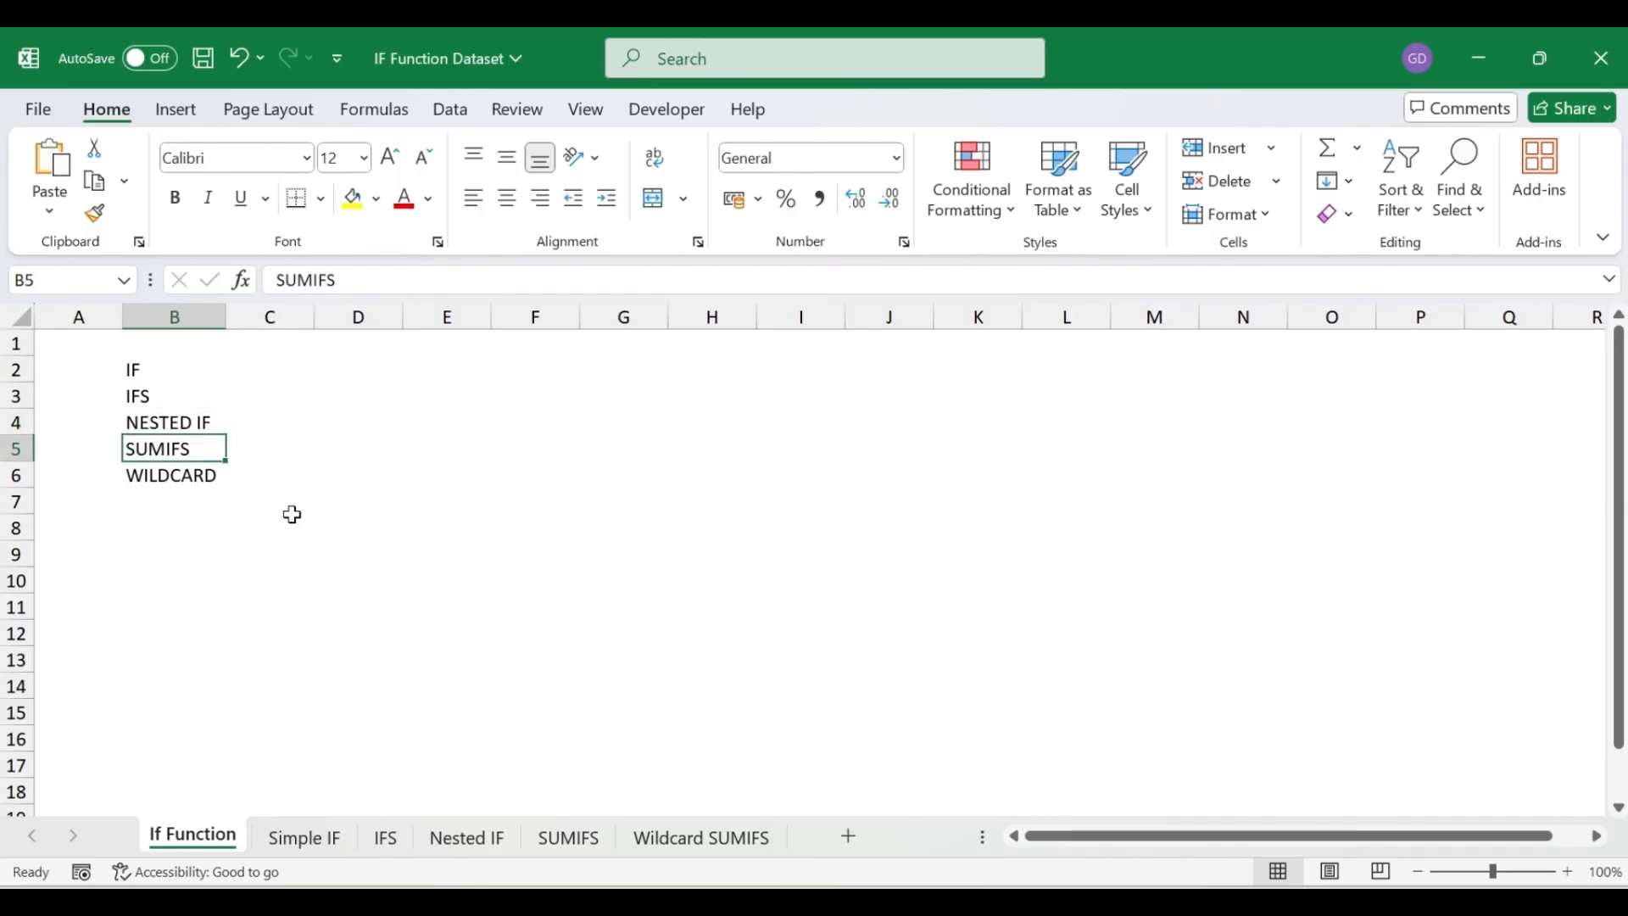
key("Down")
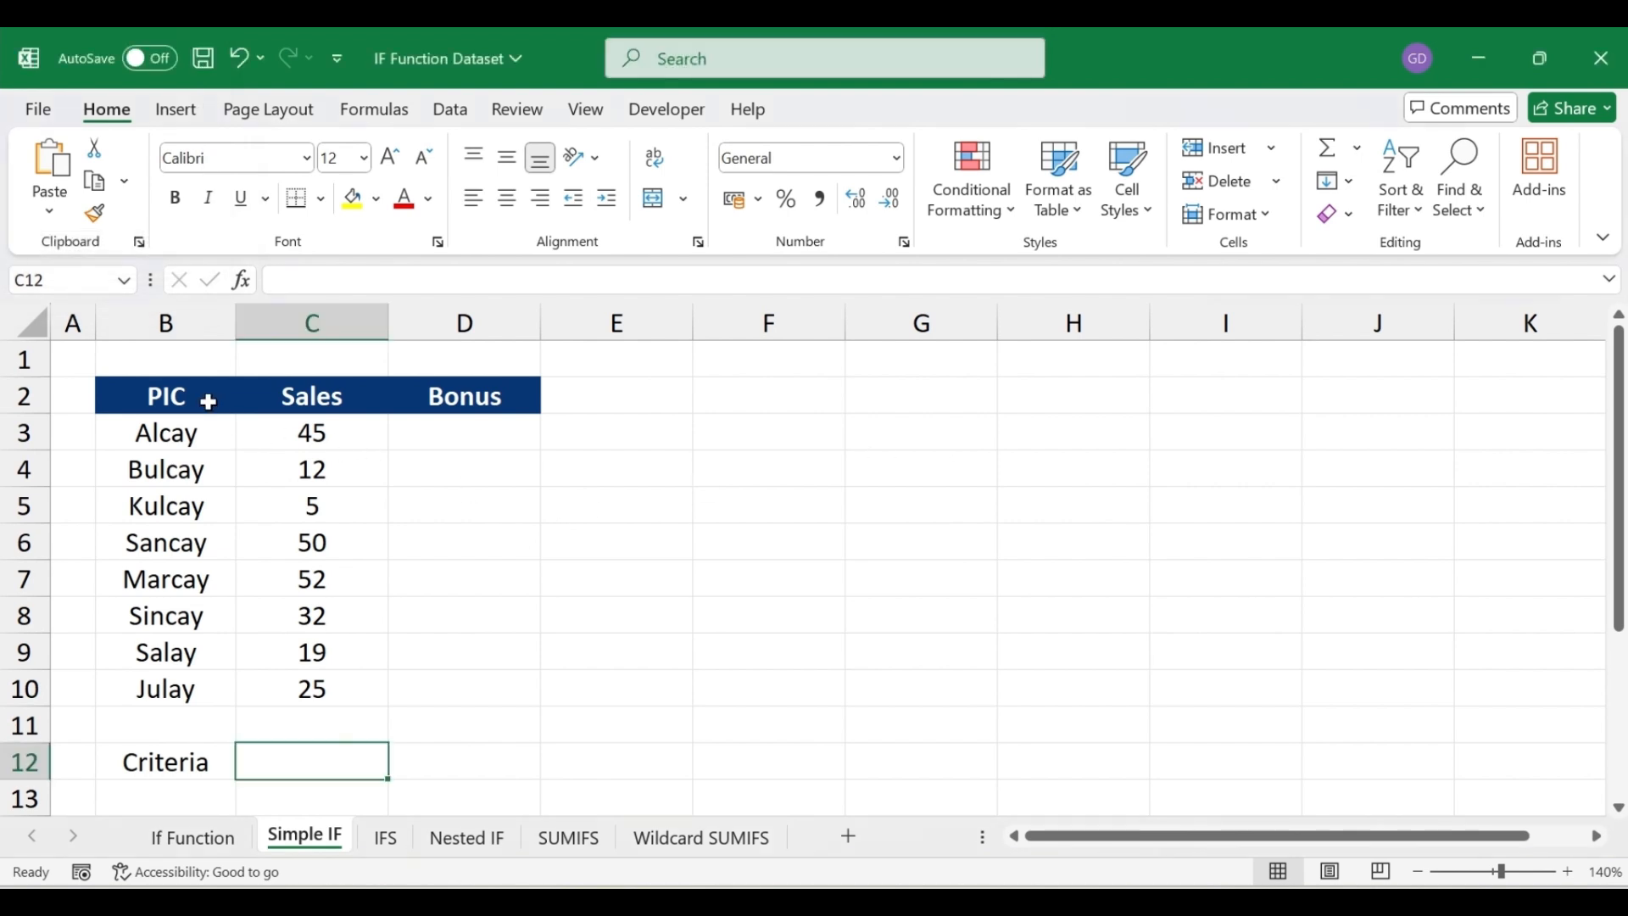
- Examine the PIC, Sales and Bonus columns of the table on the Simple IF sheet
left_click(209, 401)
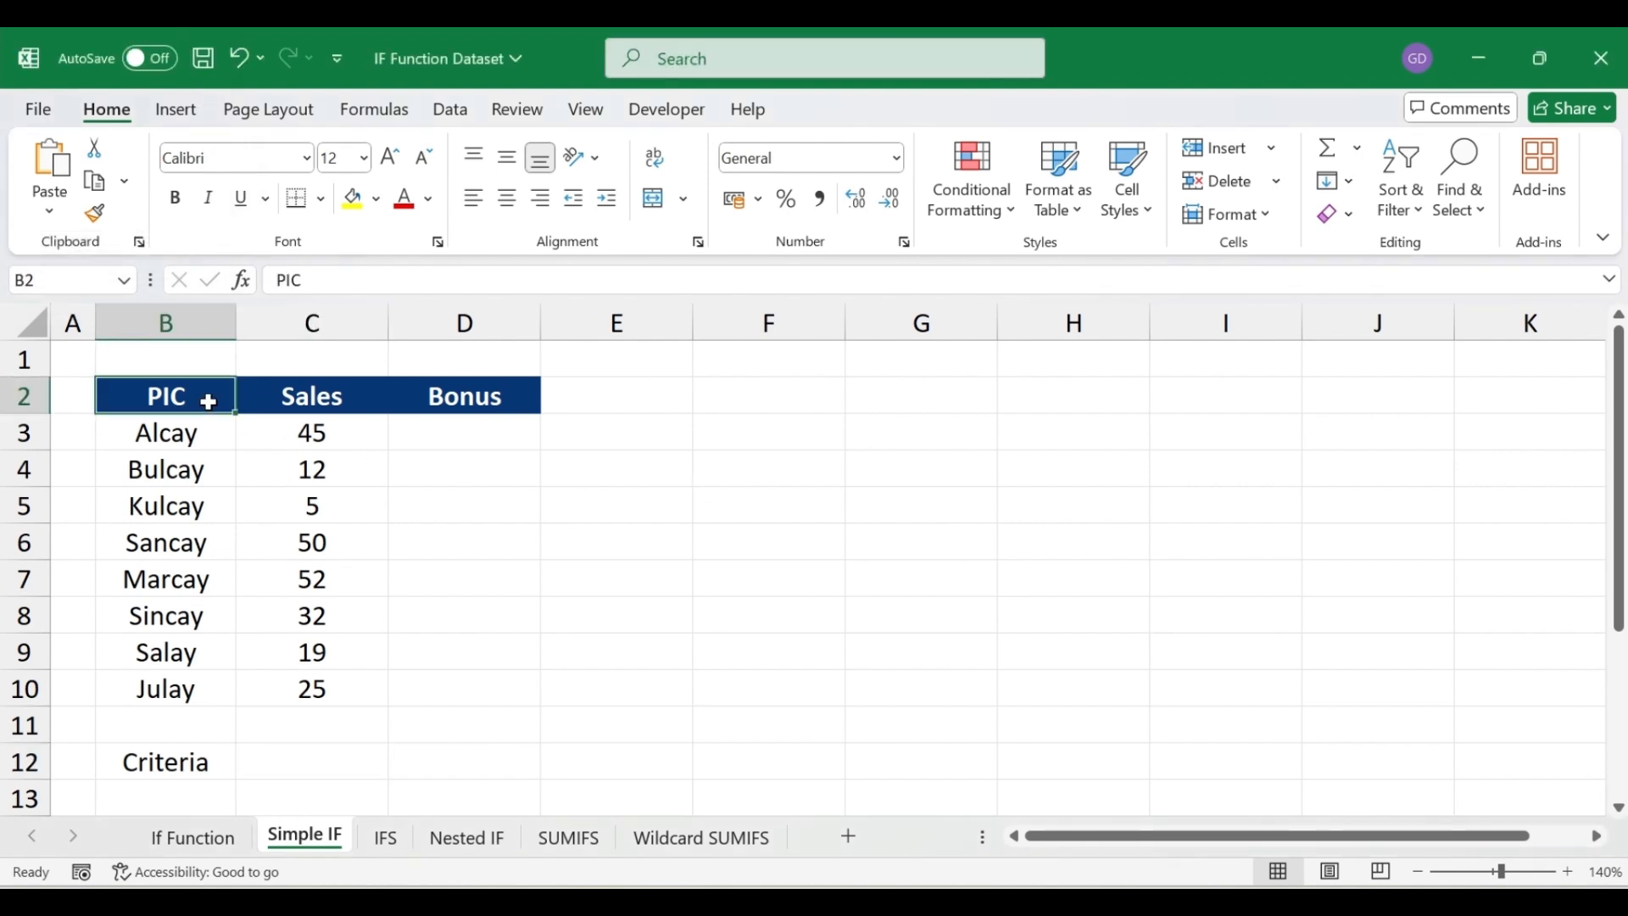
key("Right")
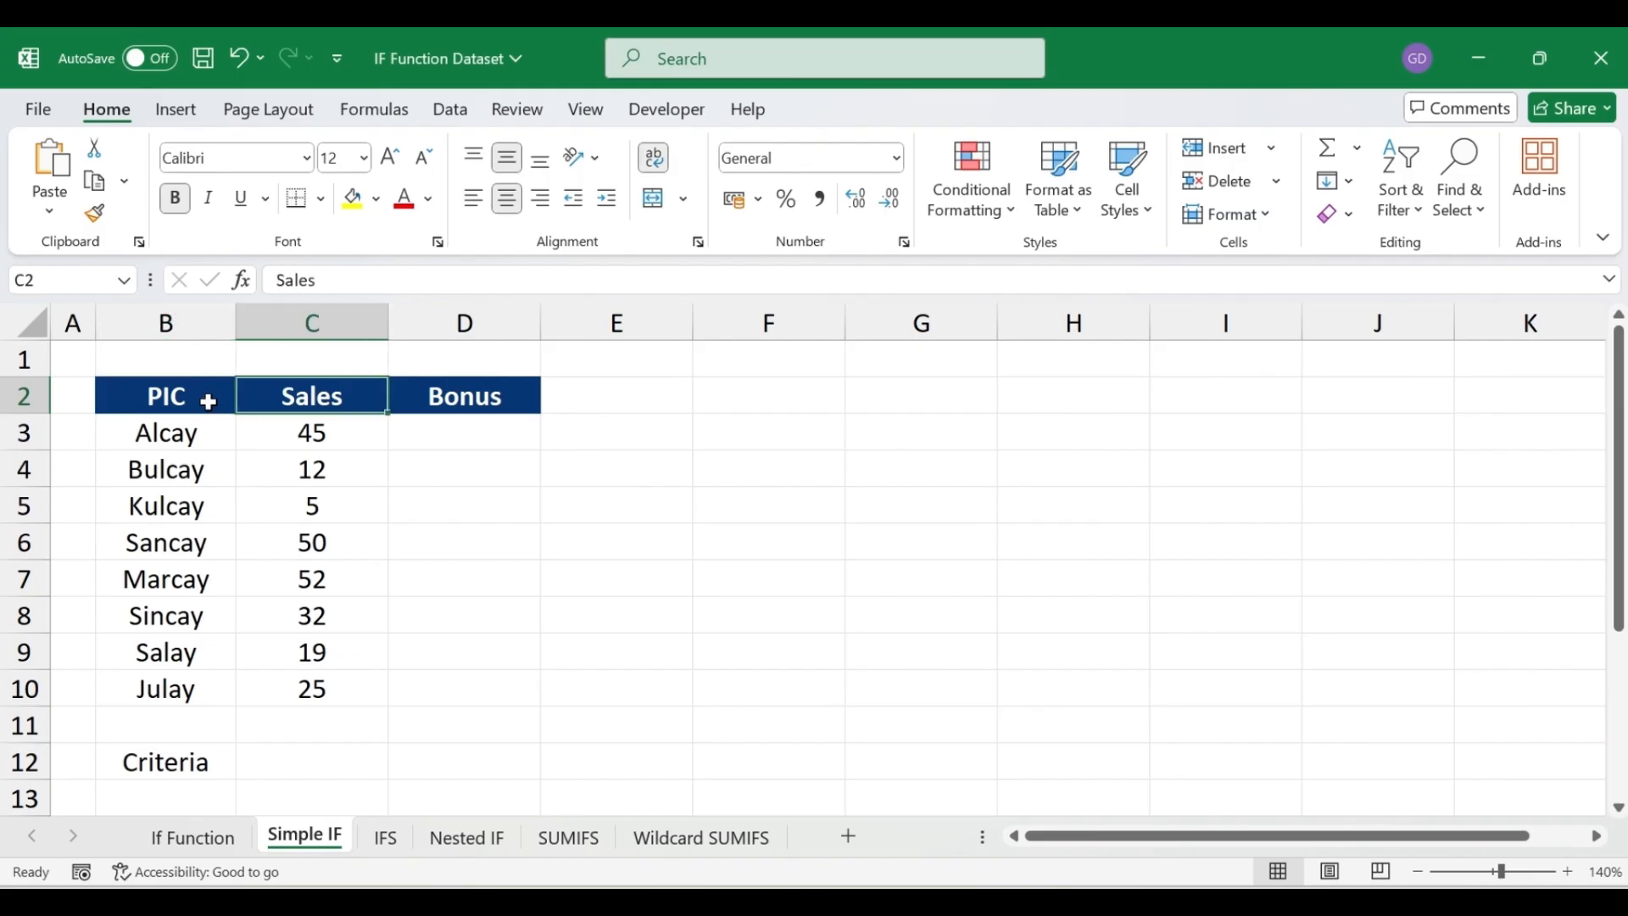
key("Right")
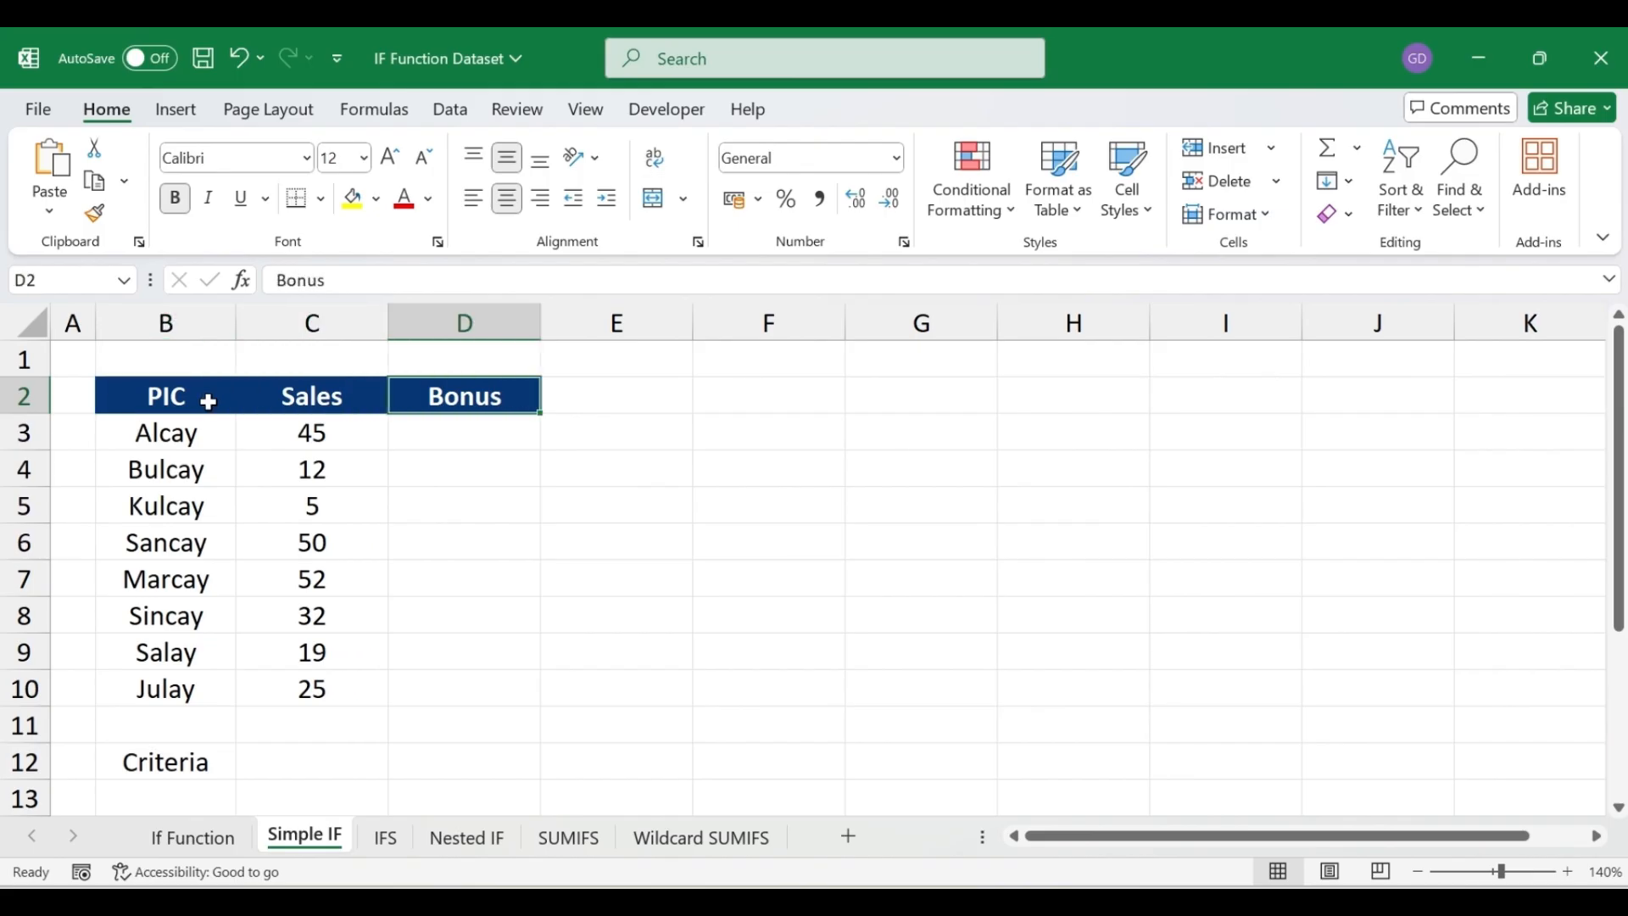
key("Down")
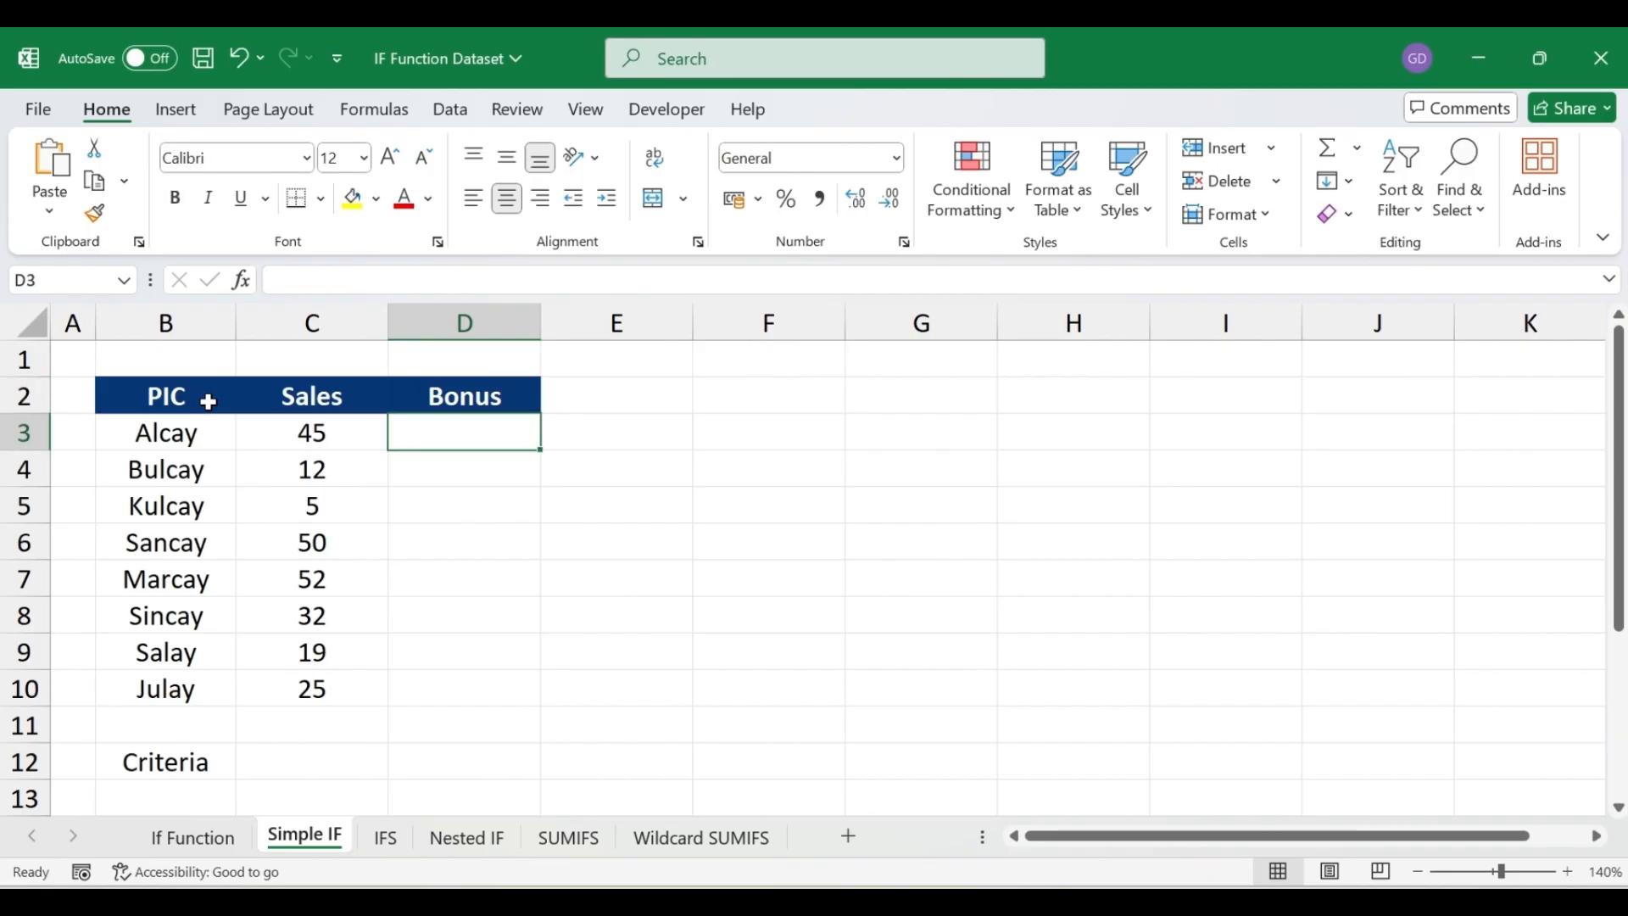
- Calculate the average of the sales in C3:C10 in the Criteria cell C12 with the AVERAGE function
key("Down")
key("Down")
key("Down")
key("Down")
key("Down")
key("Down")
key("Down")
key("Down")
key("Down")
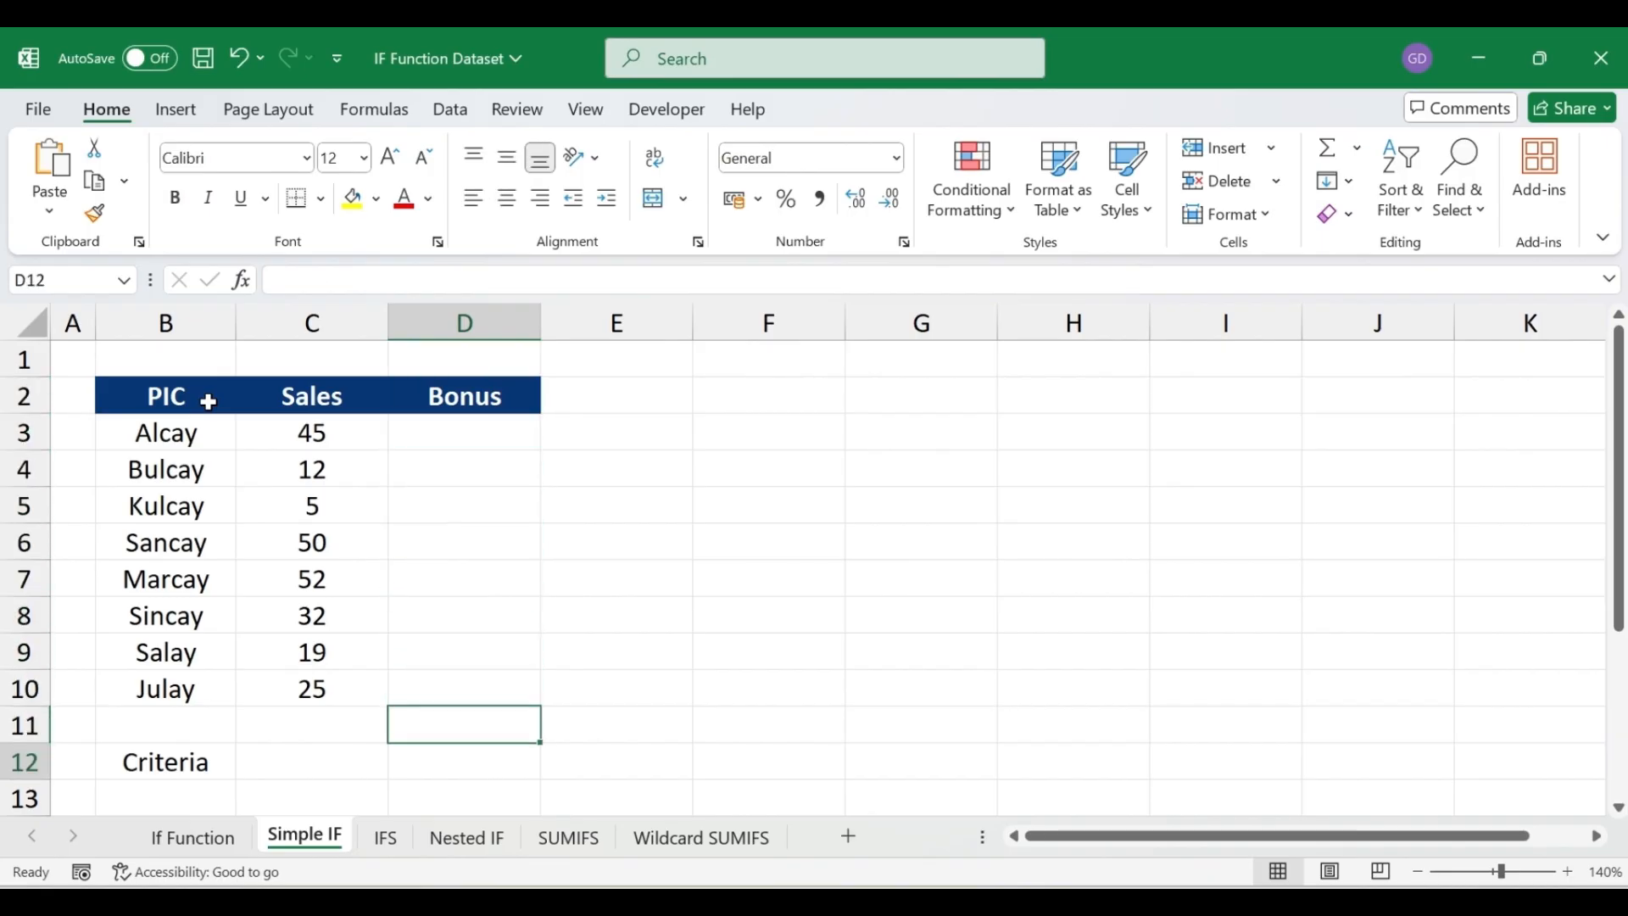
key("Left")
type("=a")
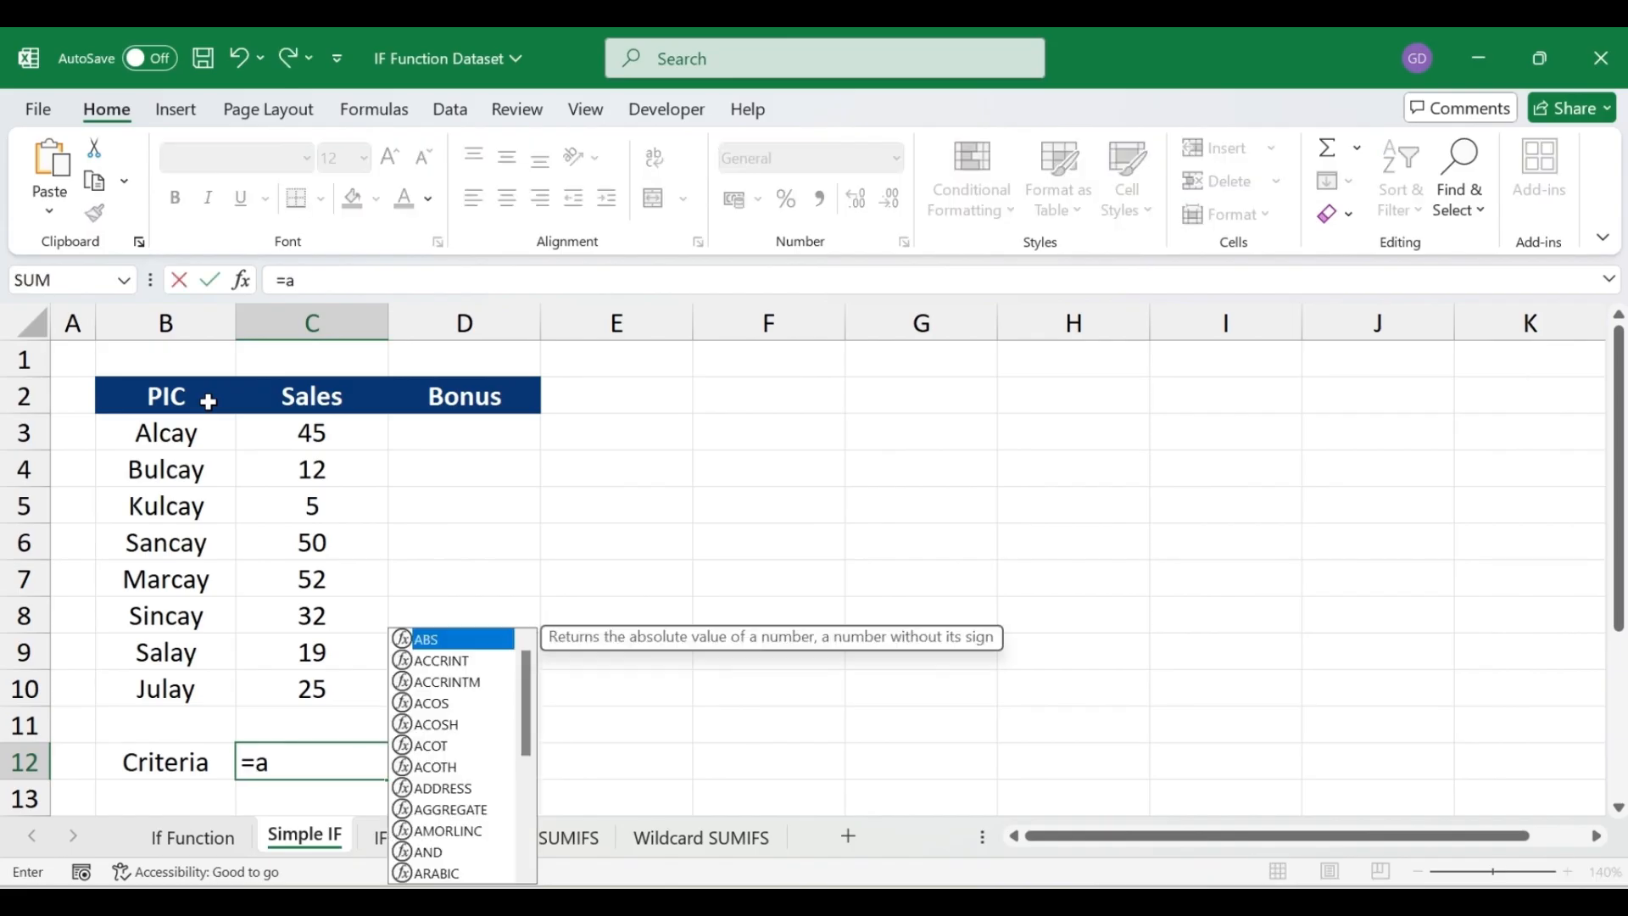
type("verage(")
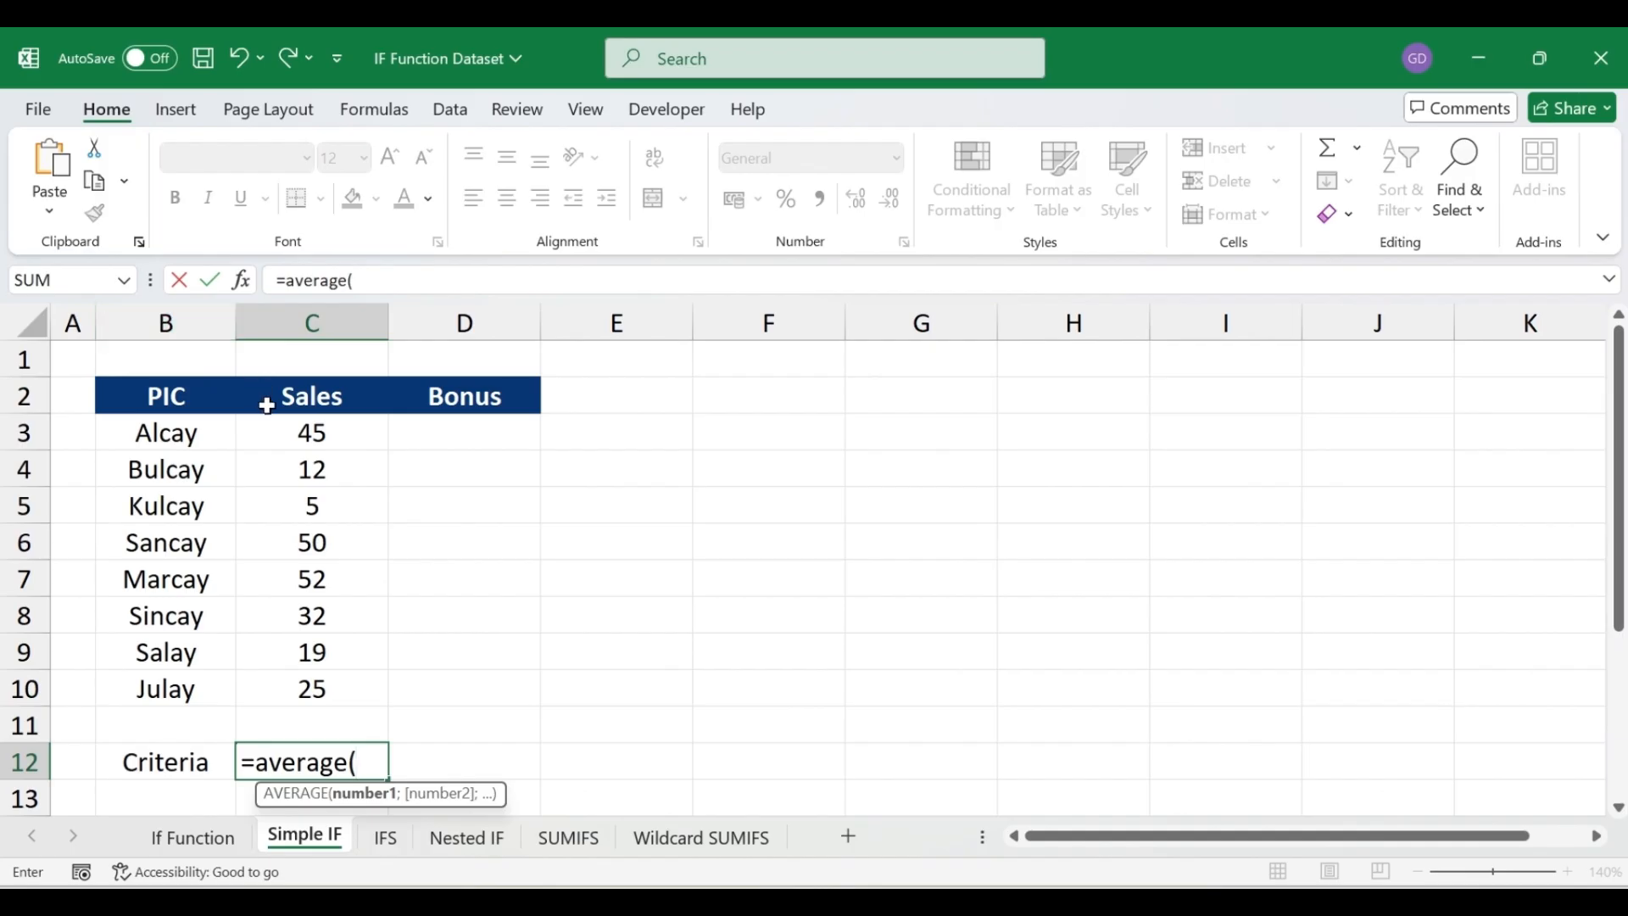
left_click(298, 433)
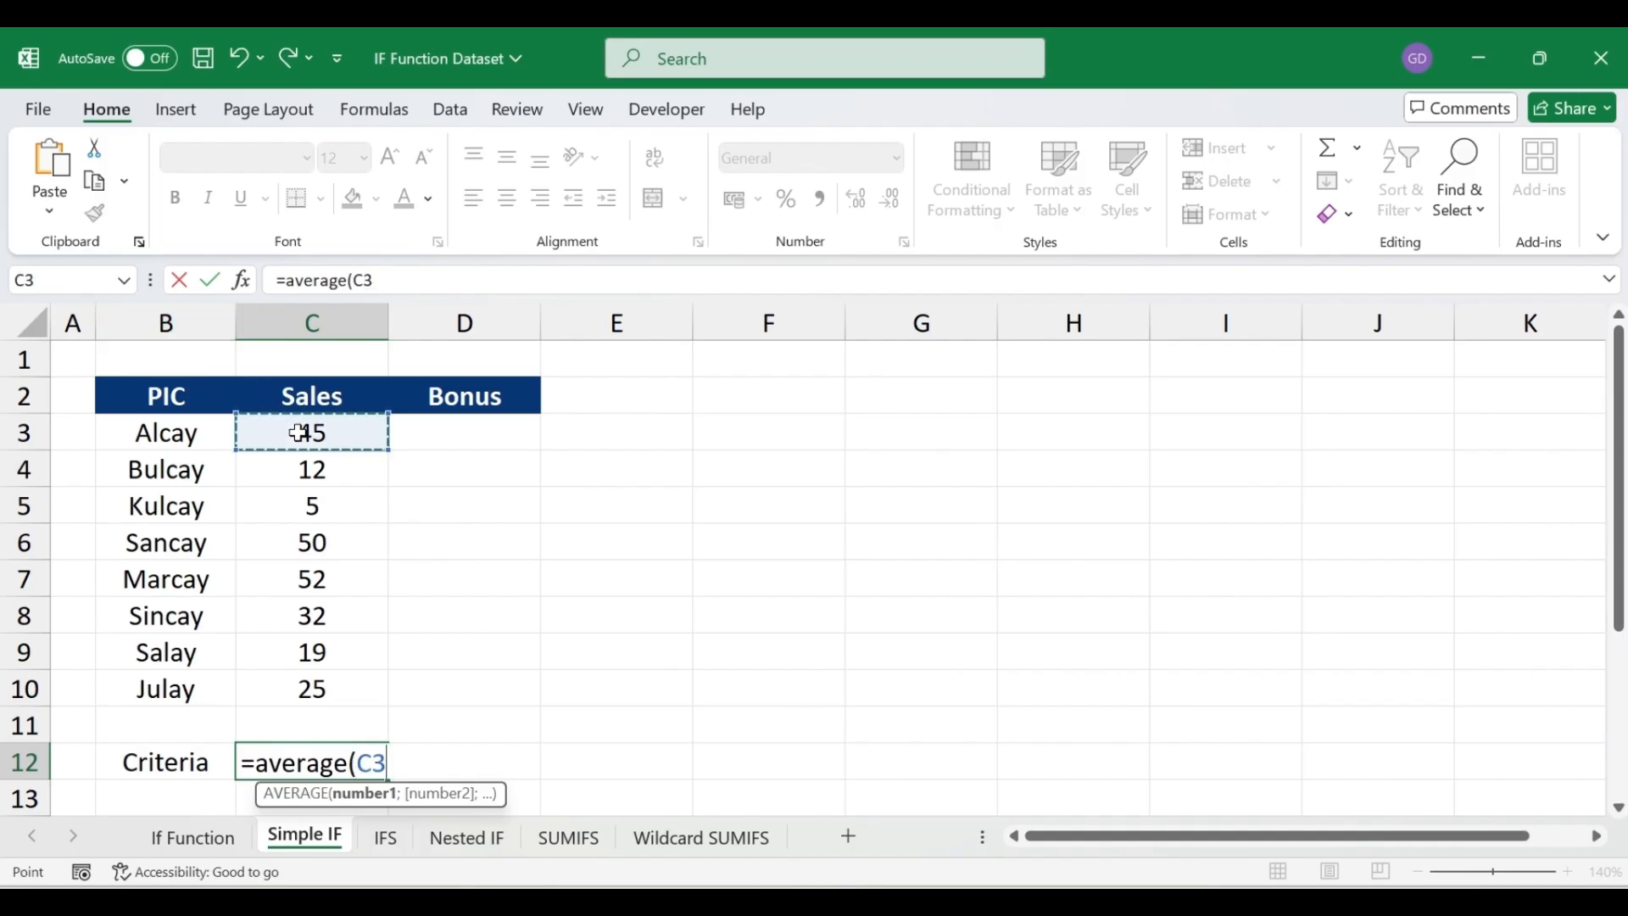
key("shift+Down")
key("shift+Down")
key("shift+Down")
key("shift+Down")
key("shift+Down")
key("shift+Down")
key("shift+Down")
key("Return")
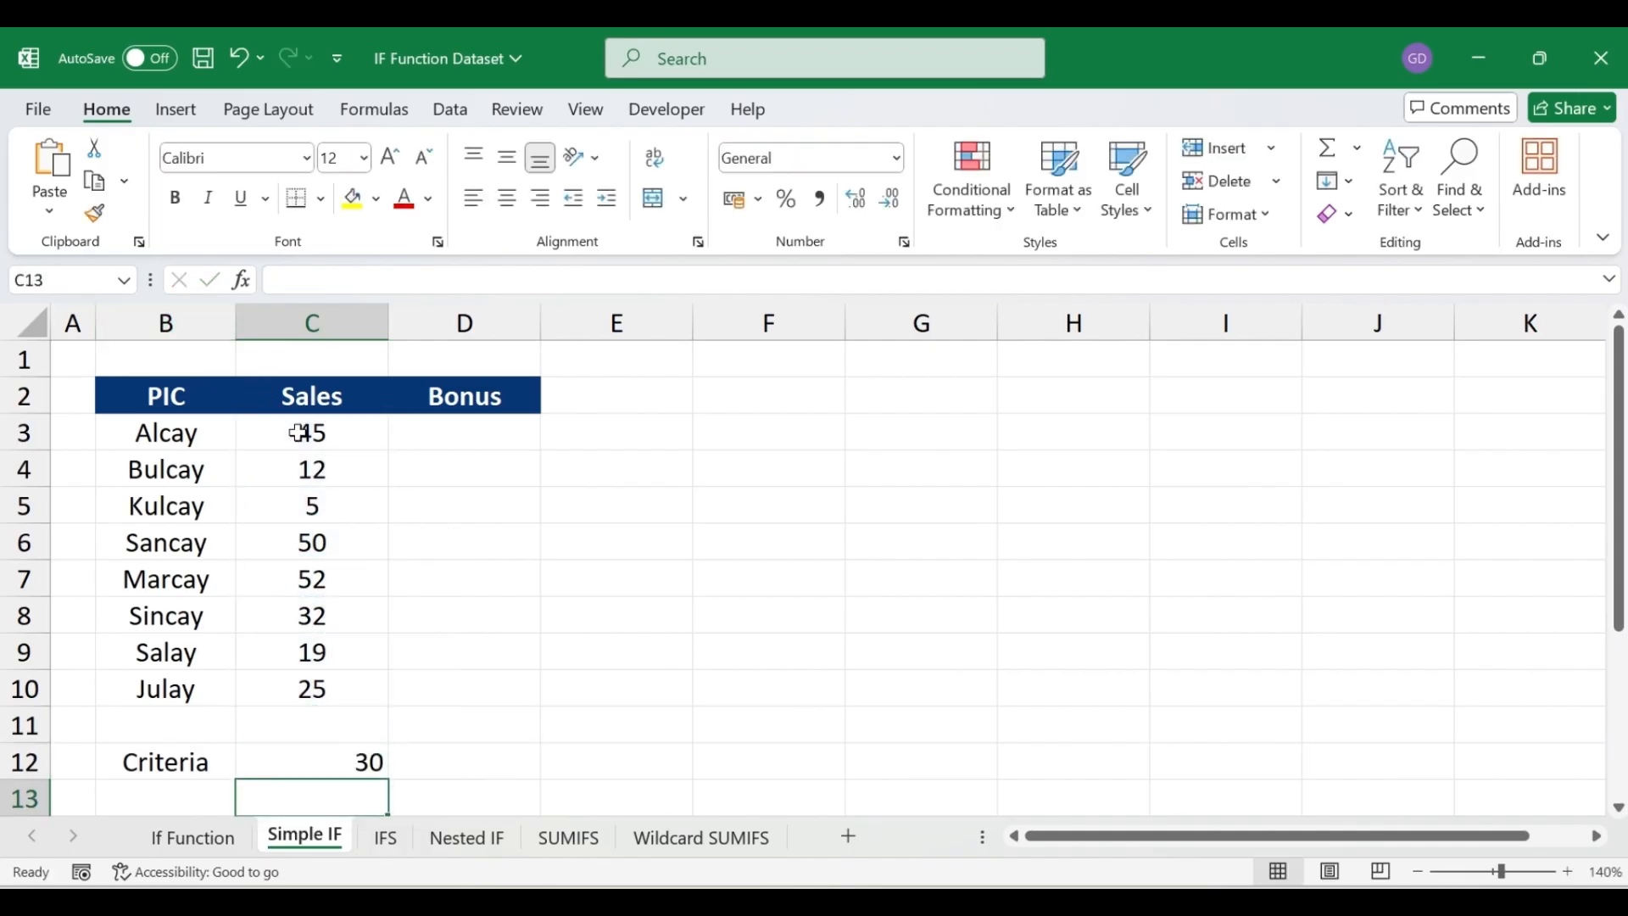
- Enter the formula =IF(C3>30;100;0) in D3 to give a bonus of 100 for sales above 30, otherwise 0
key("Up")
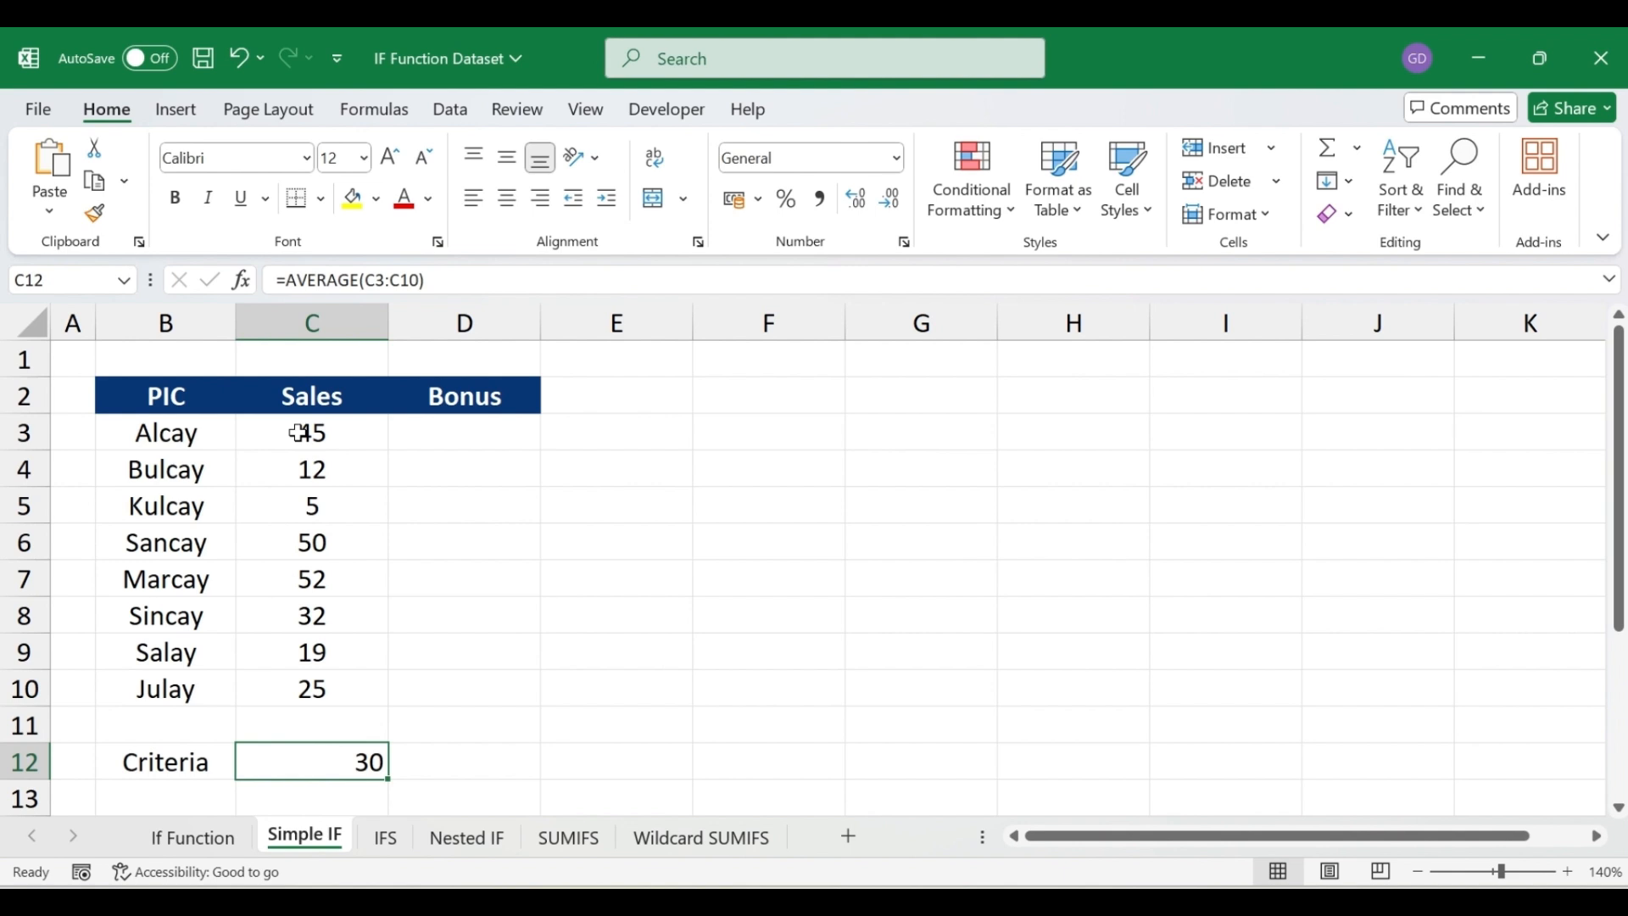
key("Up")
key("Up")
key("Up")
key("Up")
key("Up")
key("Up")
key("Up")
key("Up")
key("Up")
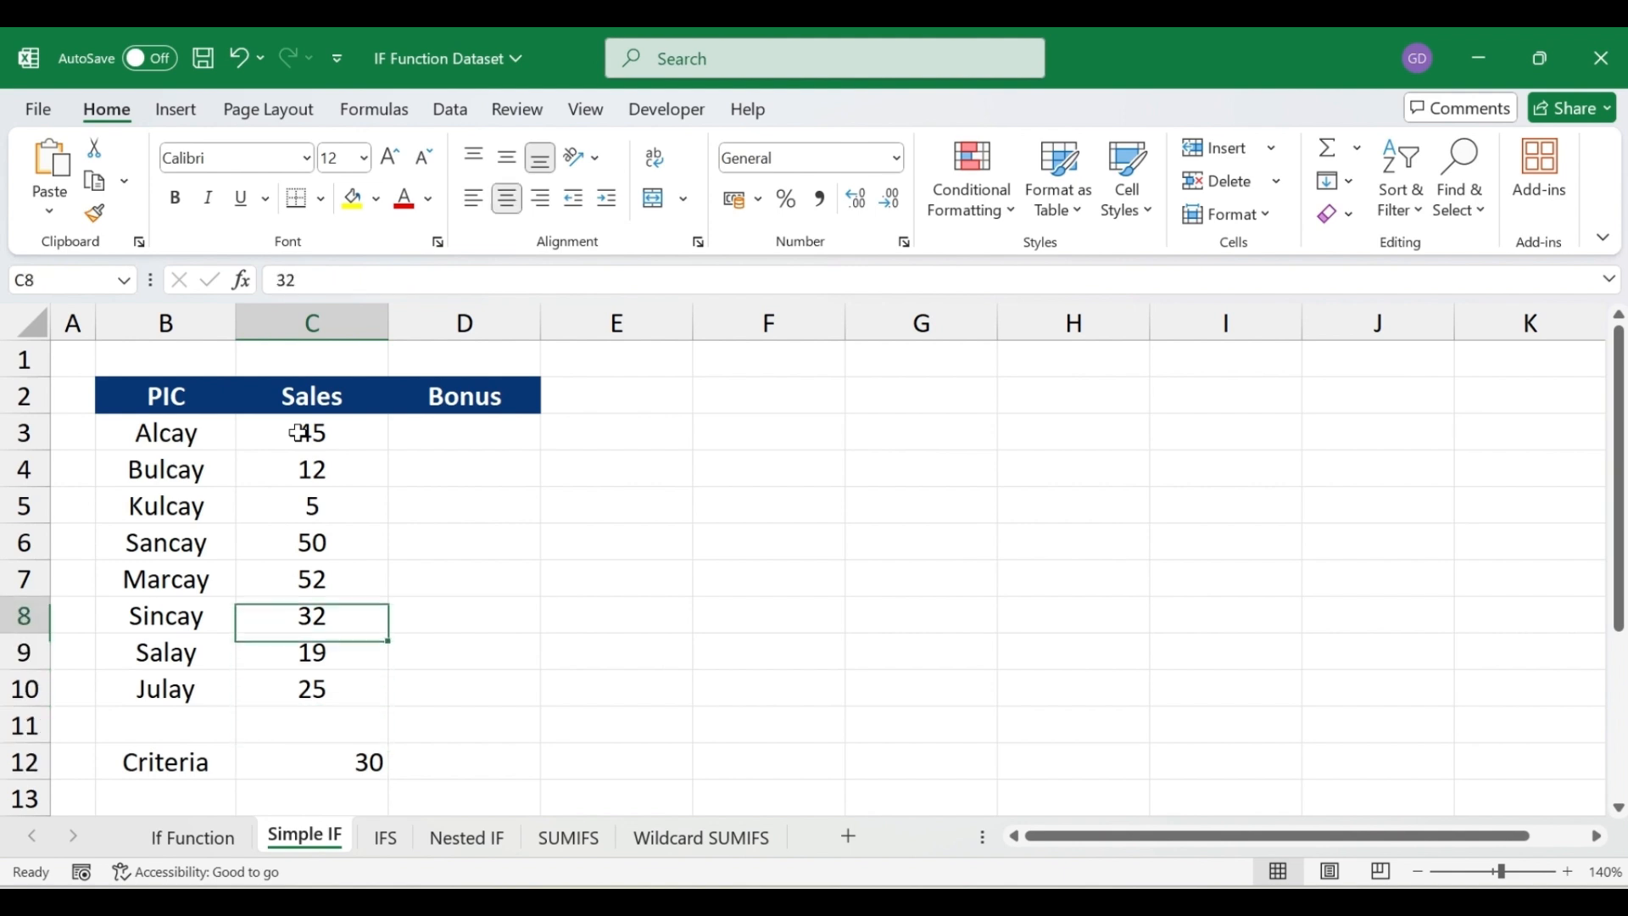
key("Right")
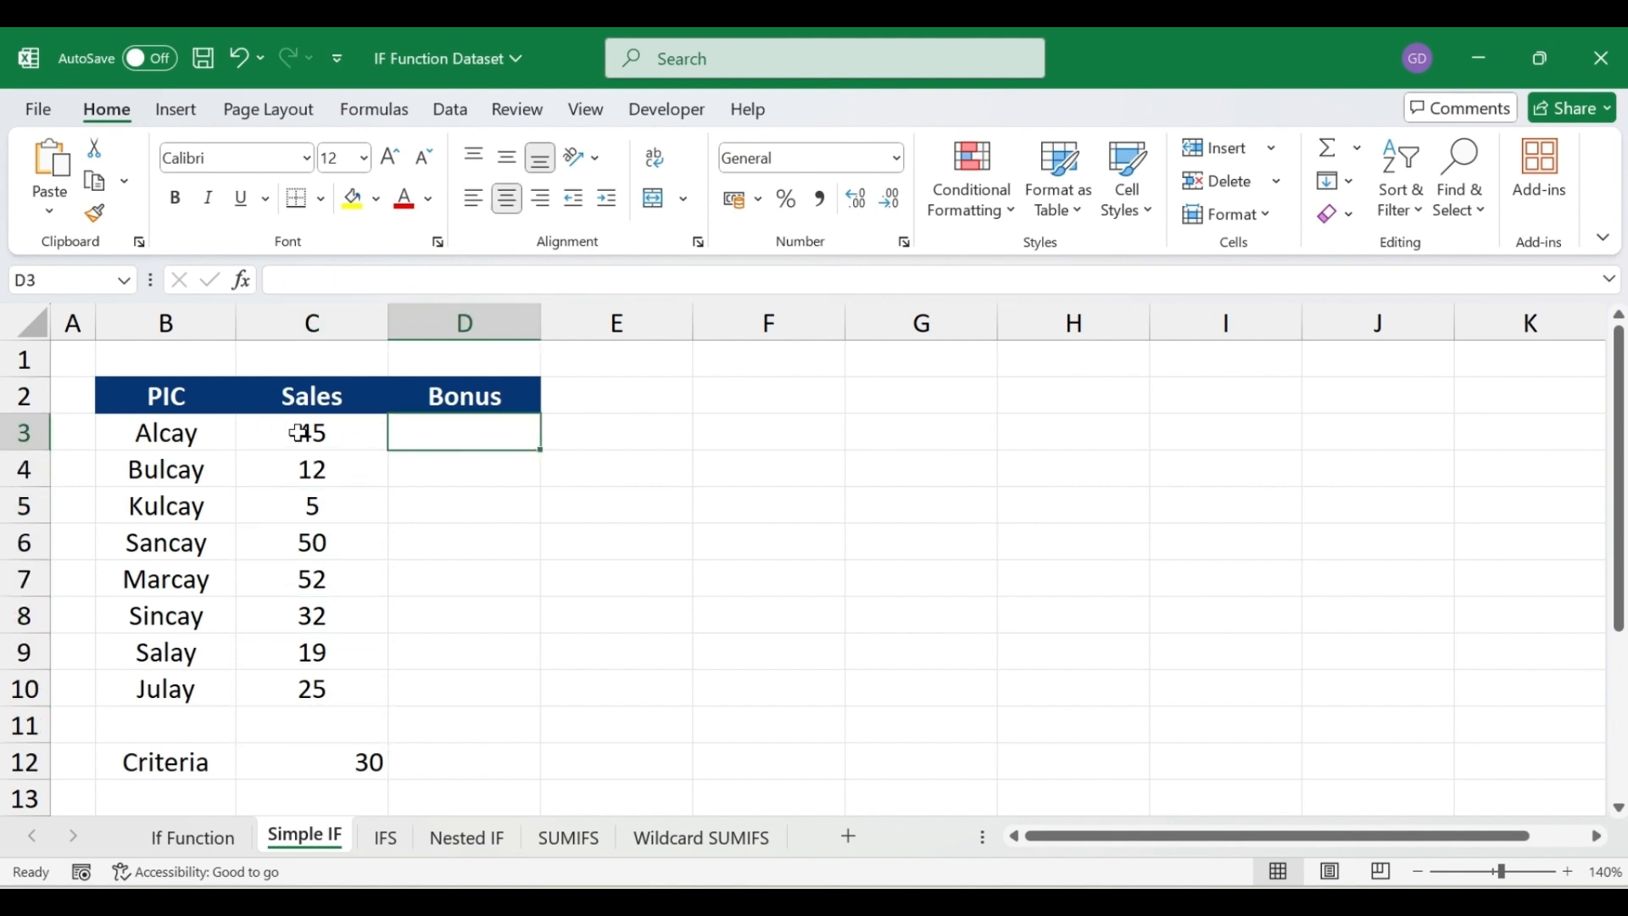
type("=i")
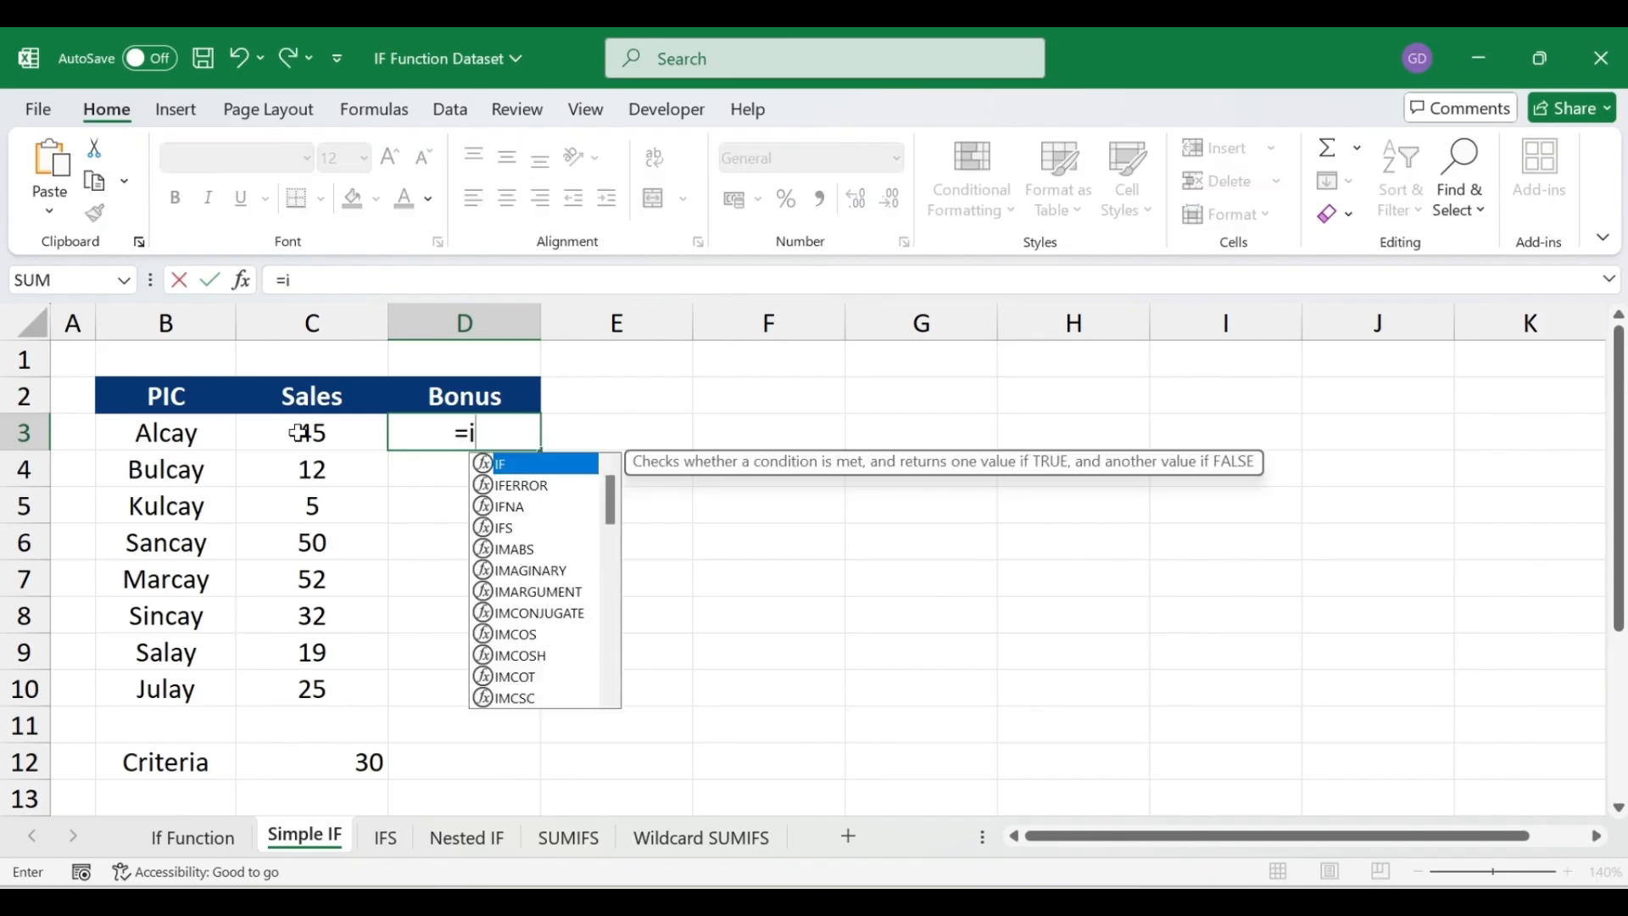
type("f(")
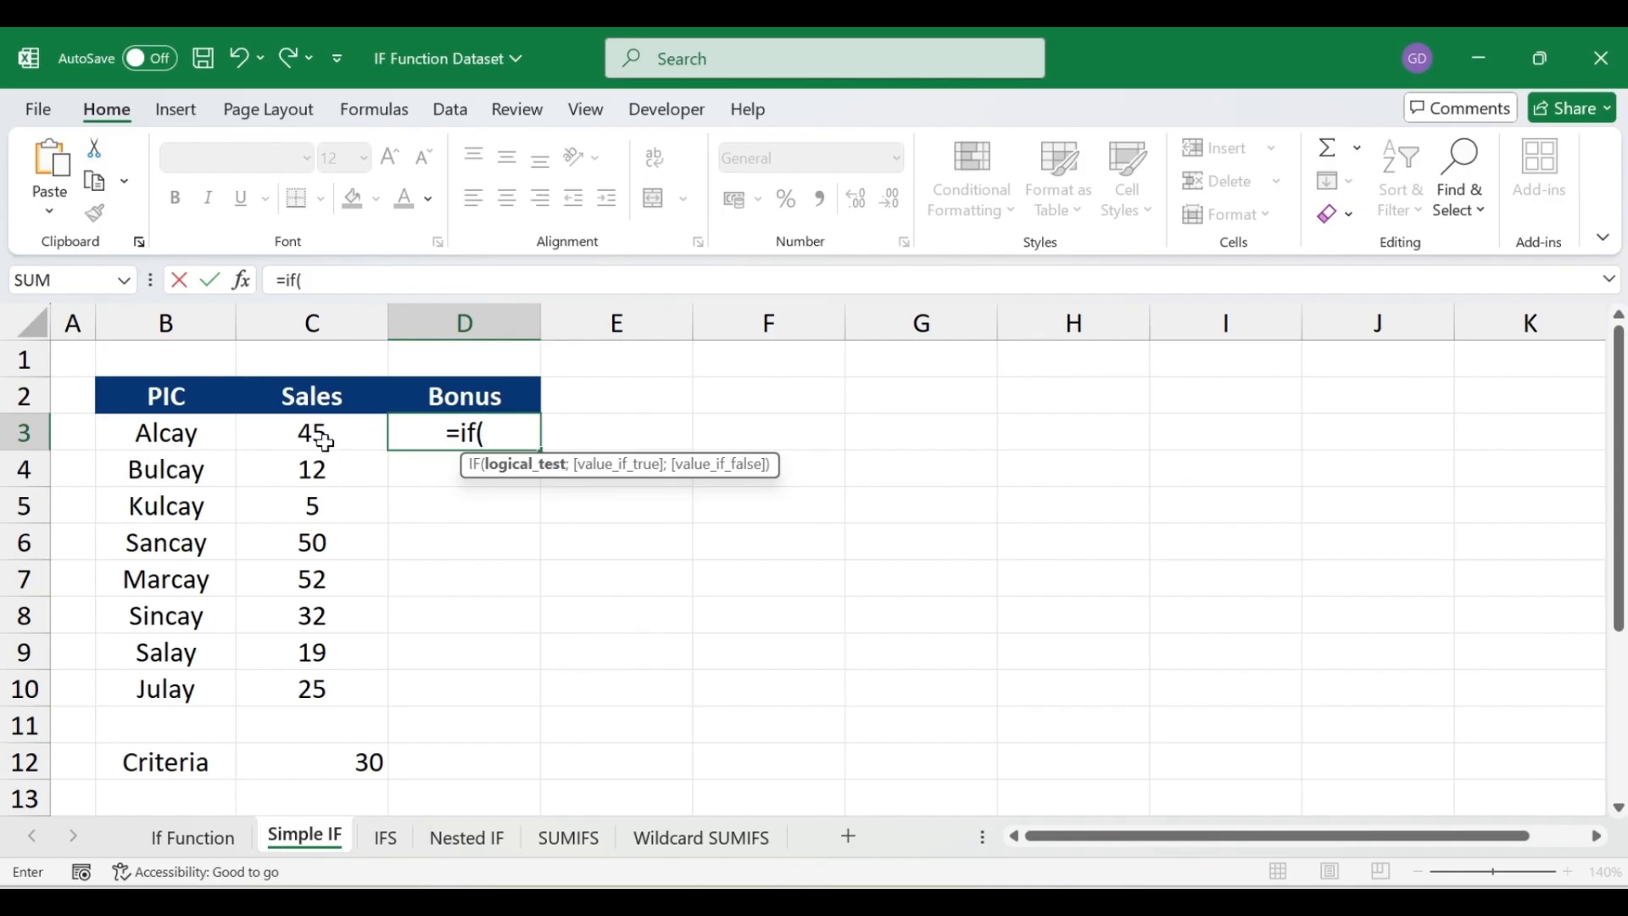
left_click(316, 434)
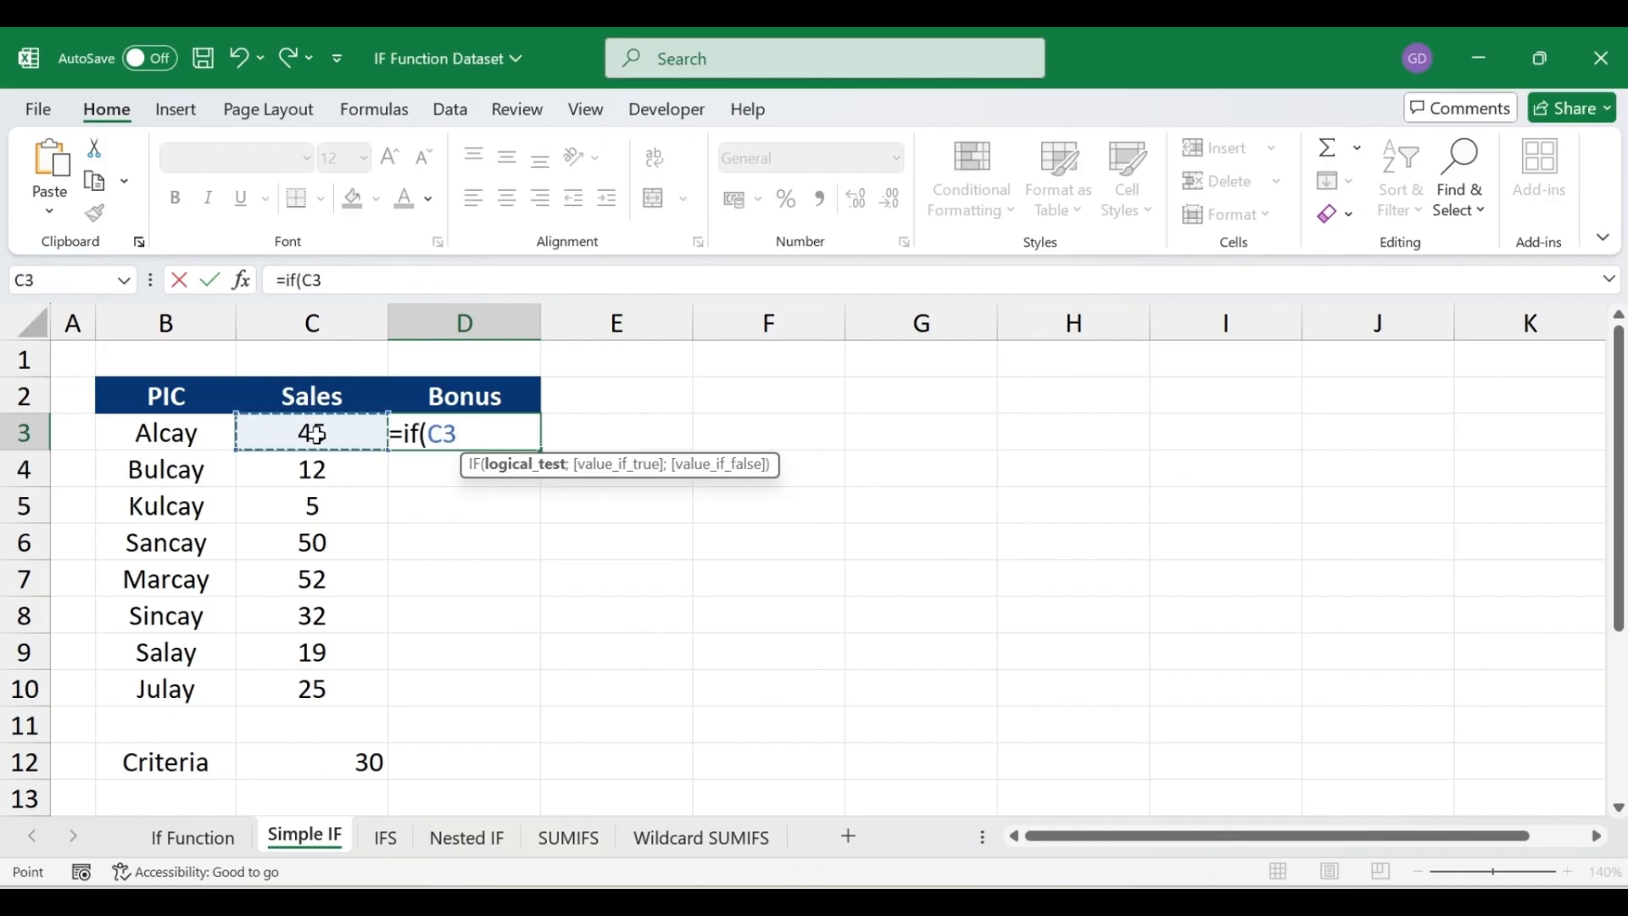
type(">30")
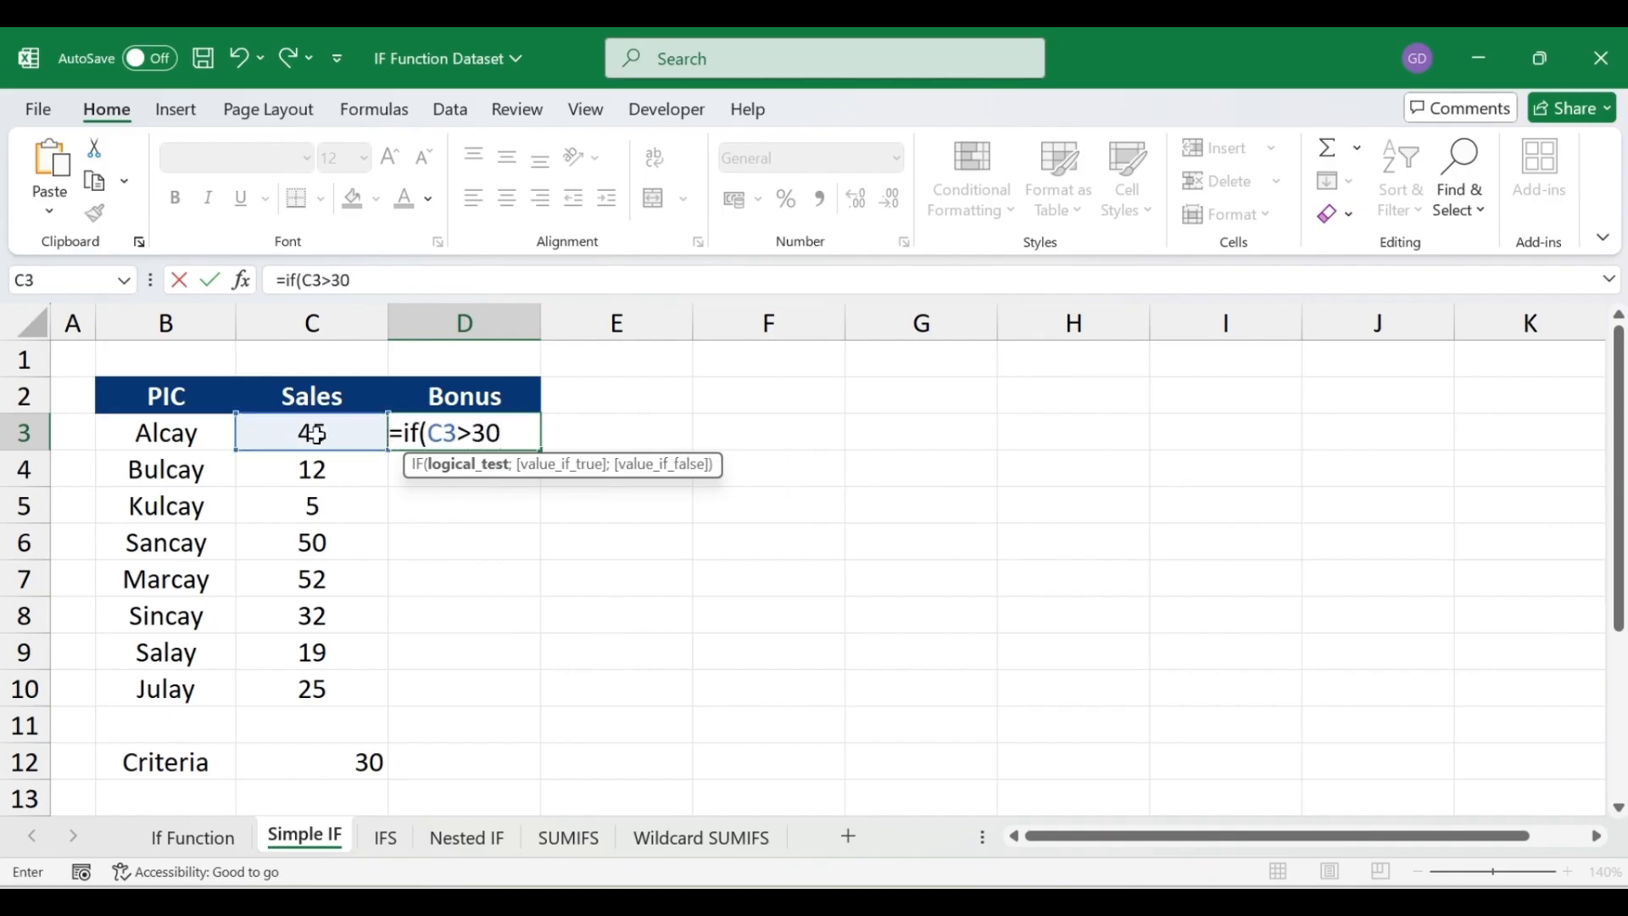
type(";")
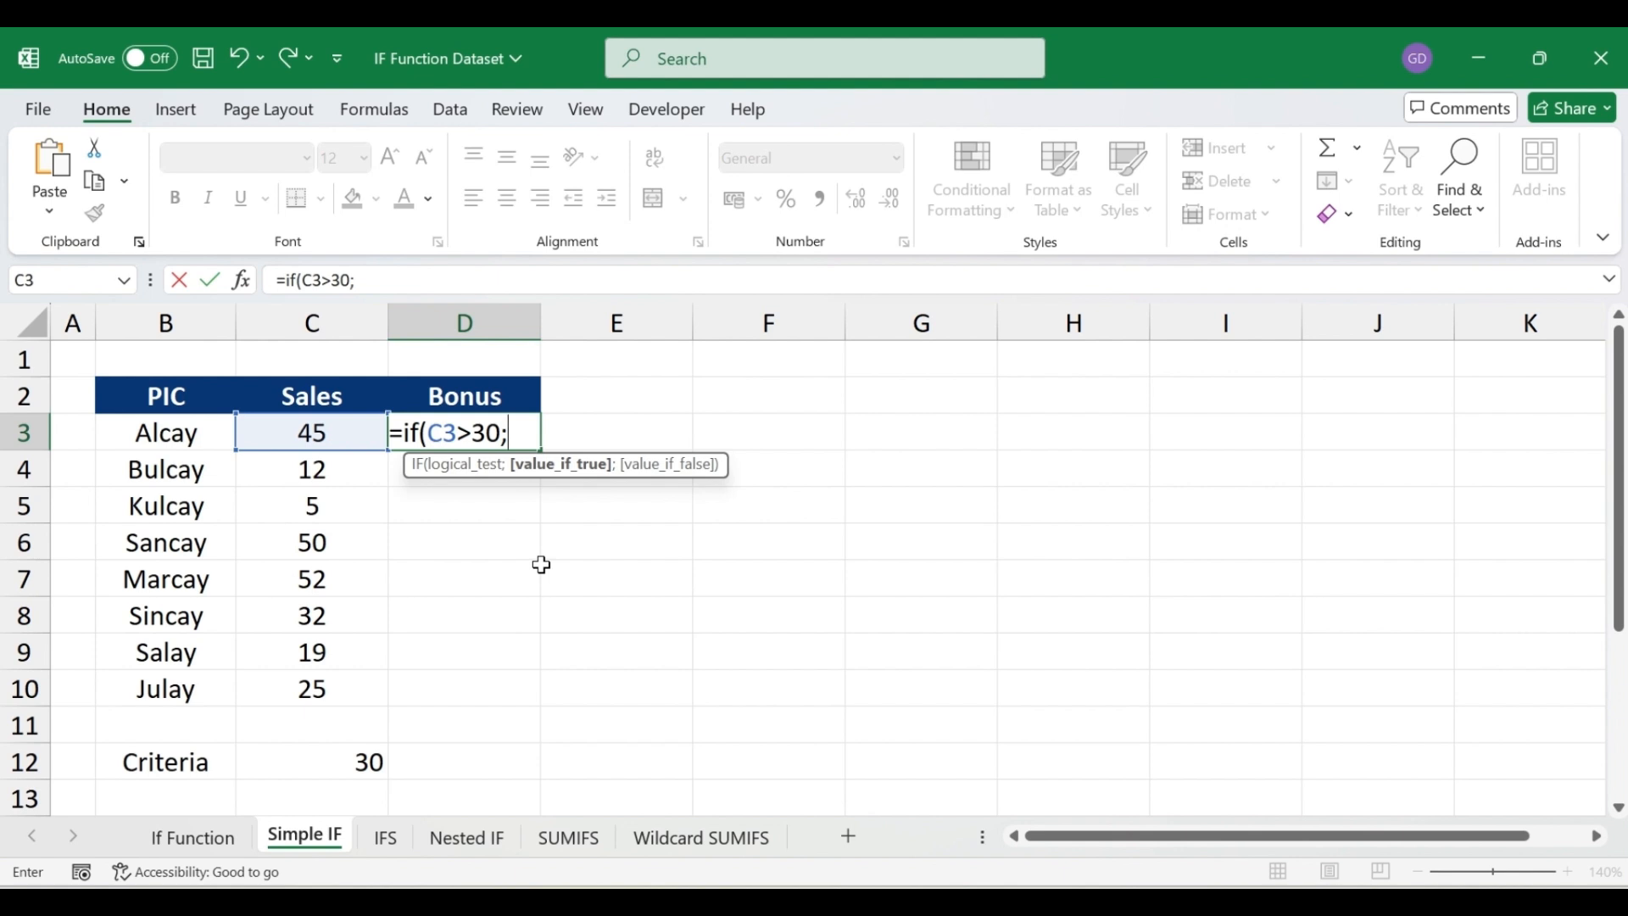
type("1000")
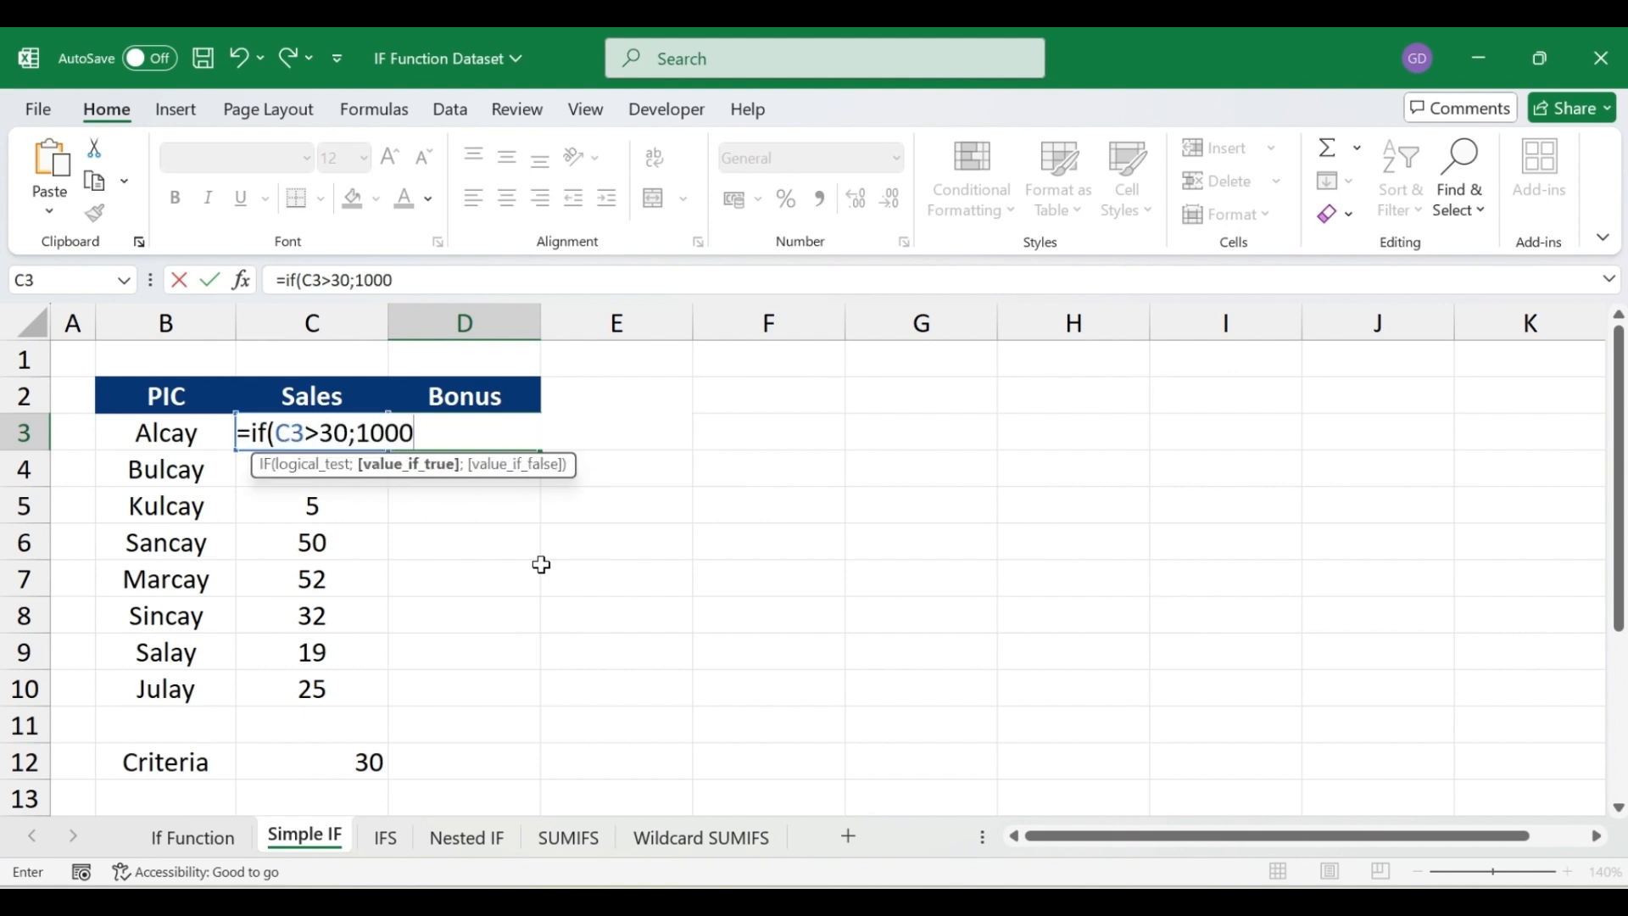
key("BackSpace")
type(";")
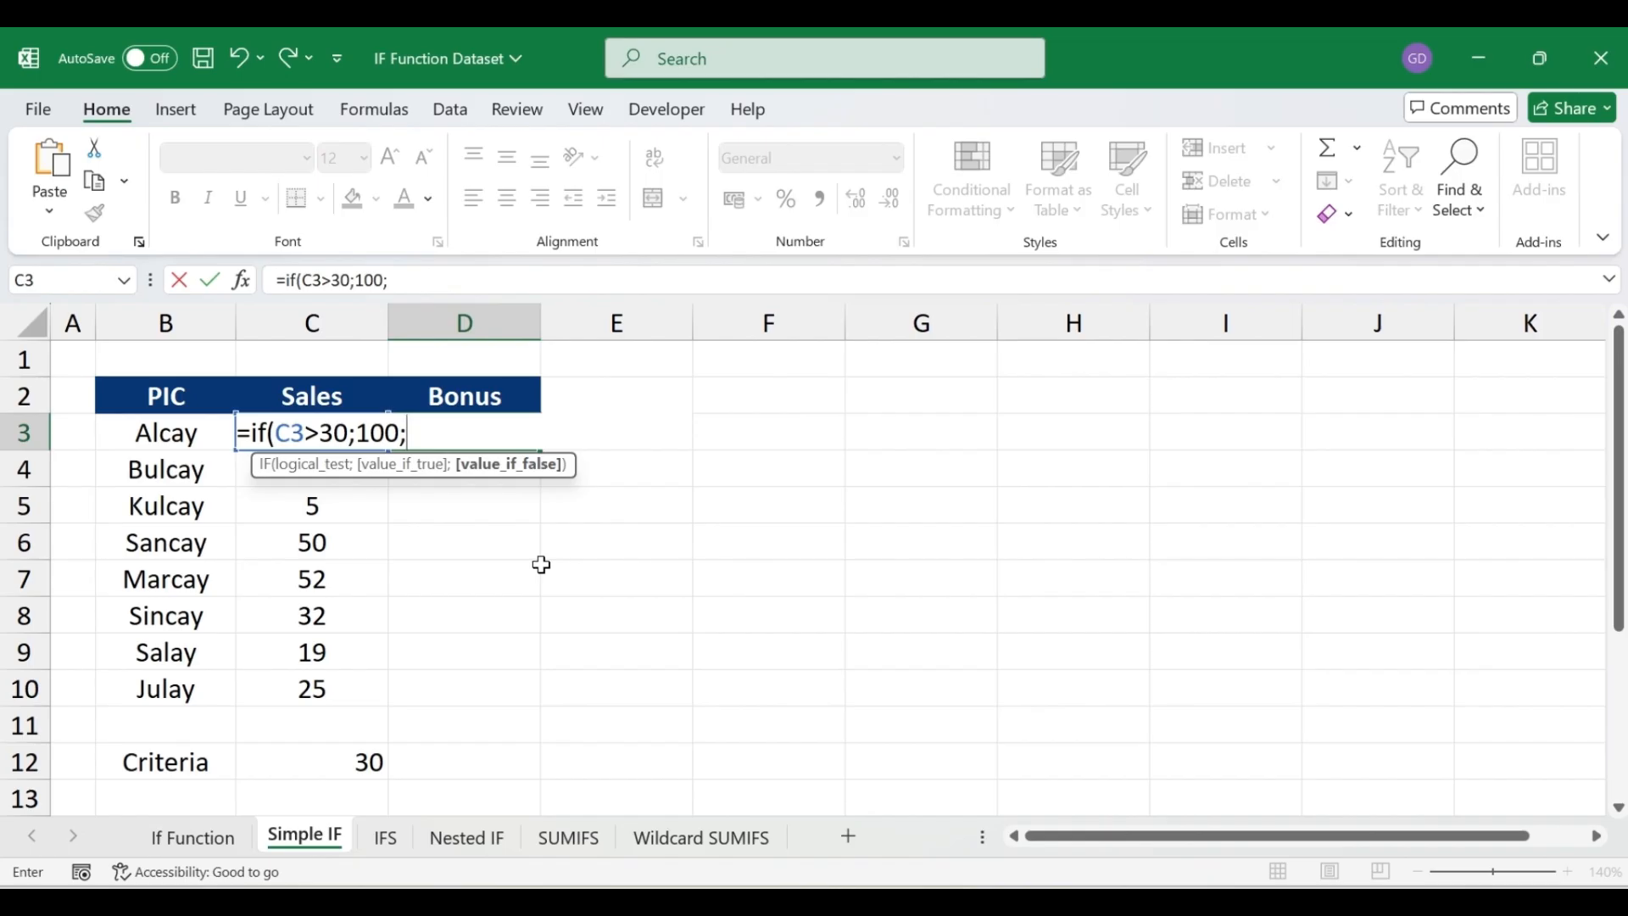
type("0)")
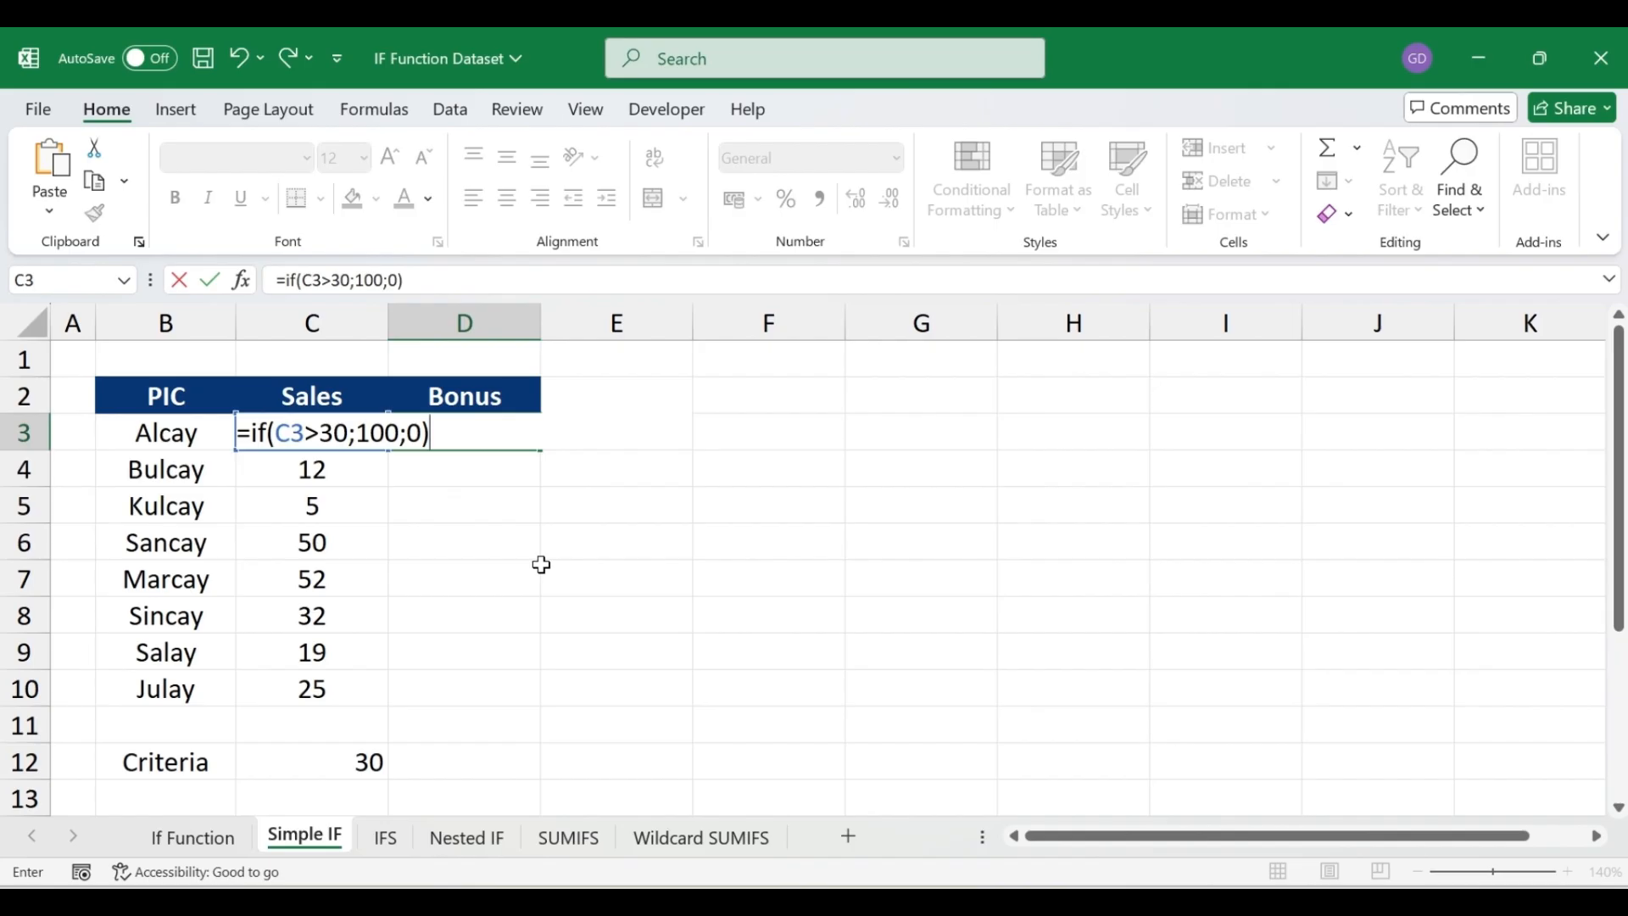
key("Return")
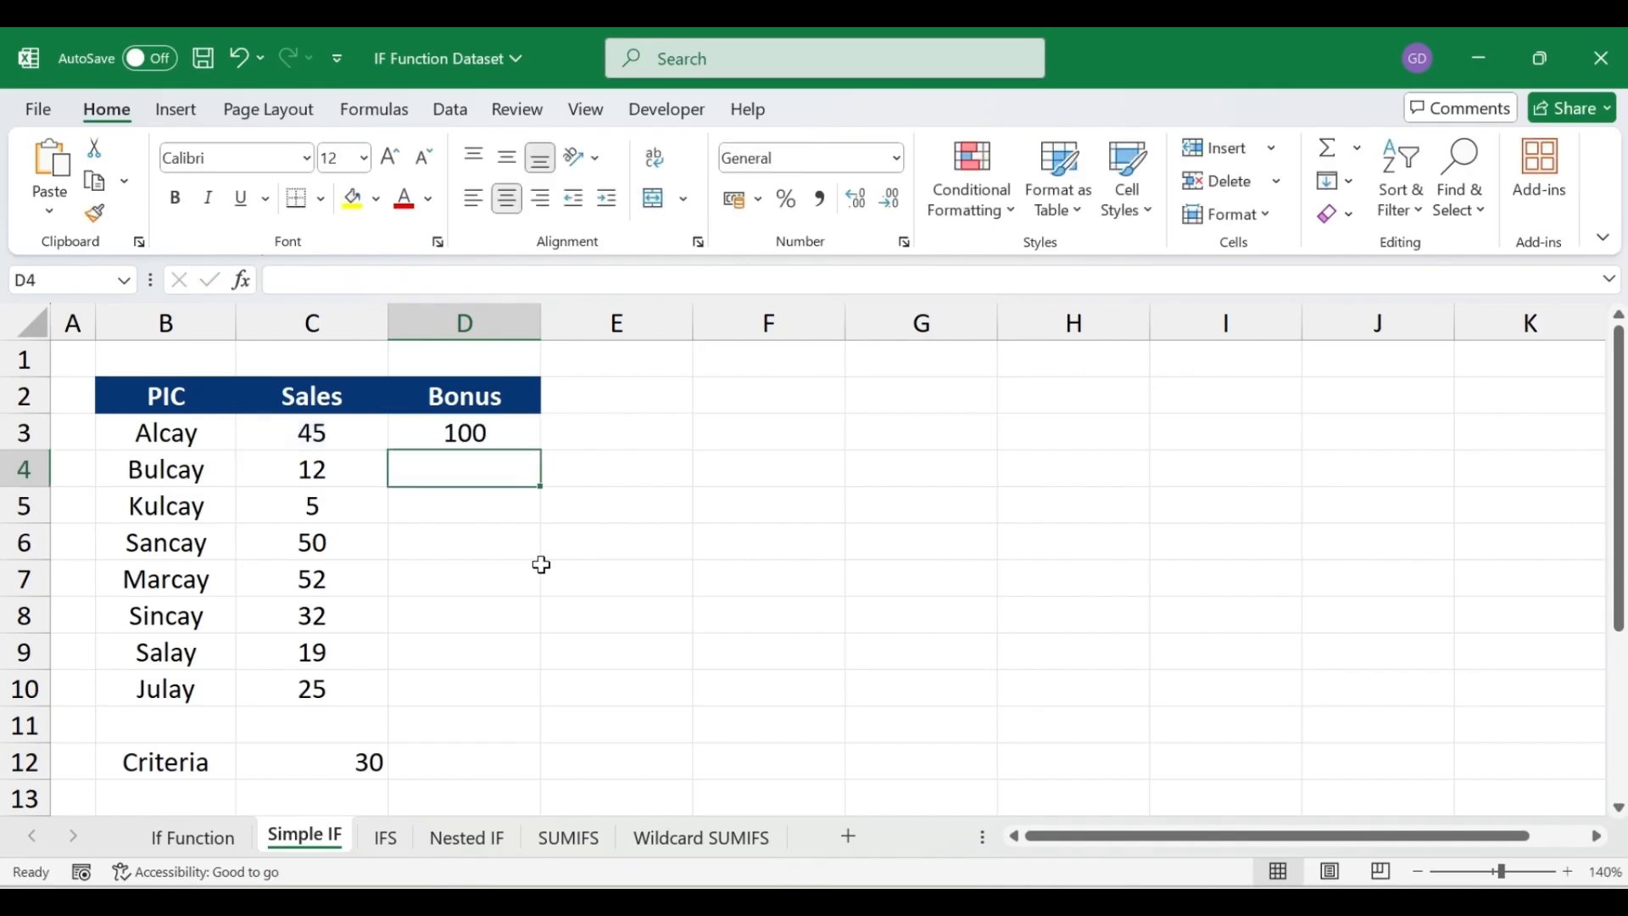
- Check the D3 bonus formula against the sales value in C3, and fill the formula down to D10
left_click(455, 433)
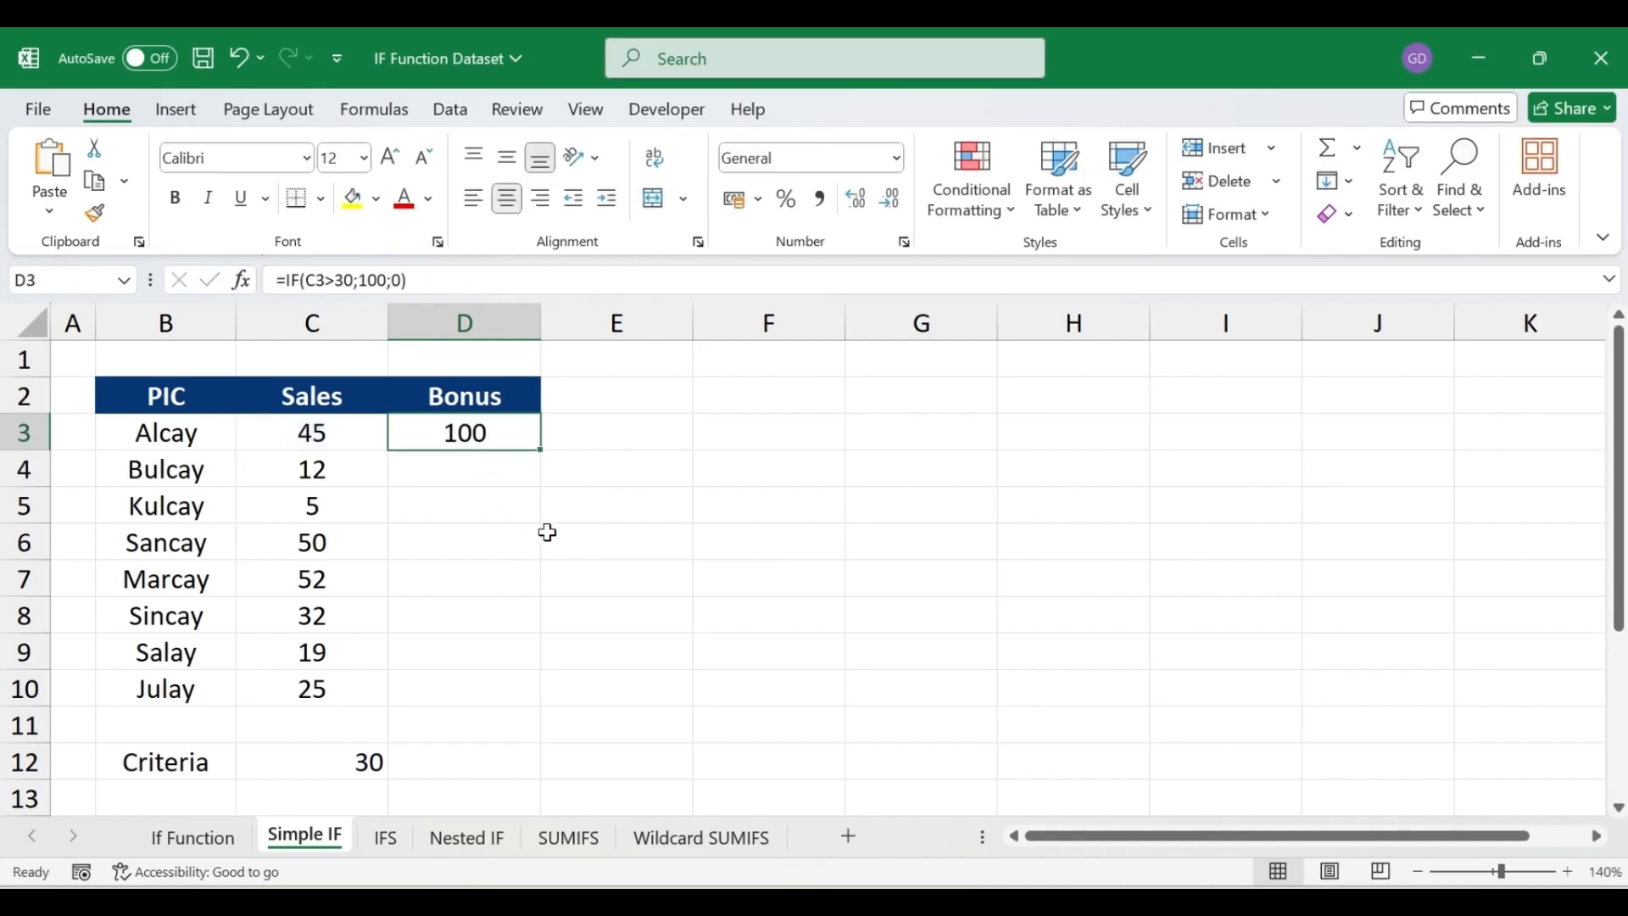
left_click(309, 442)
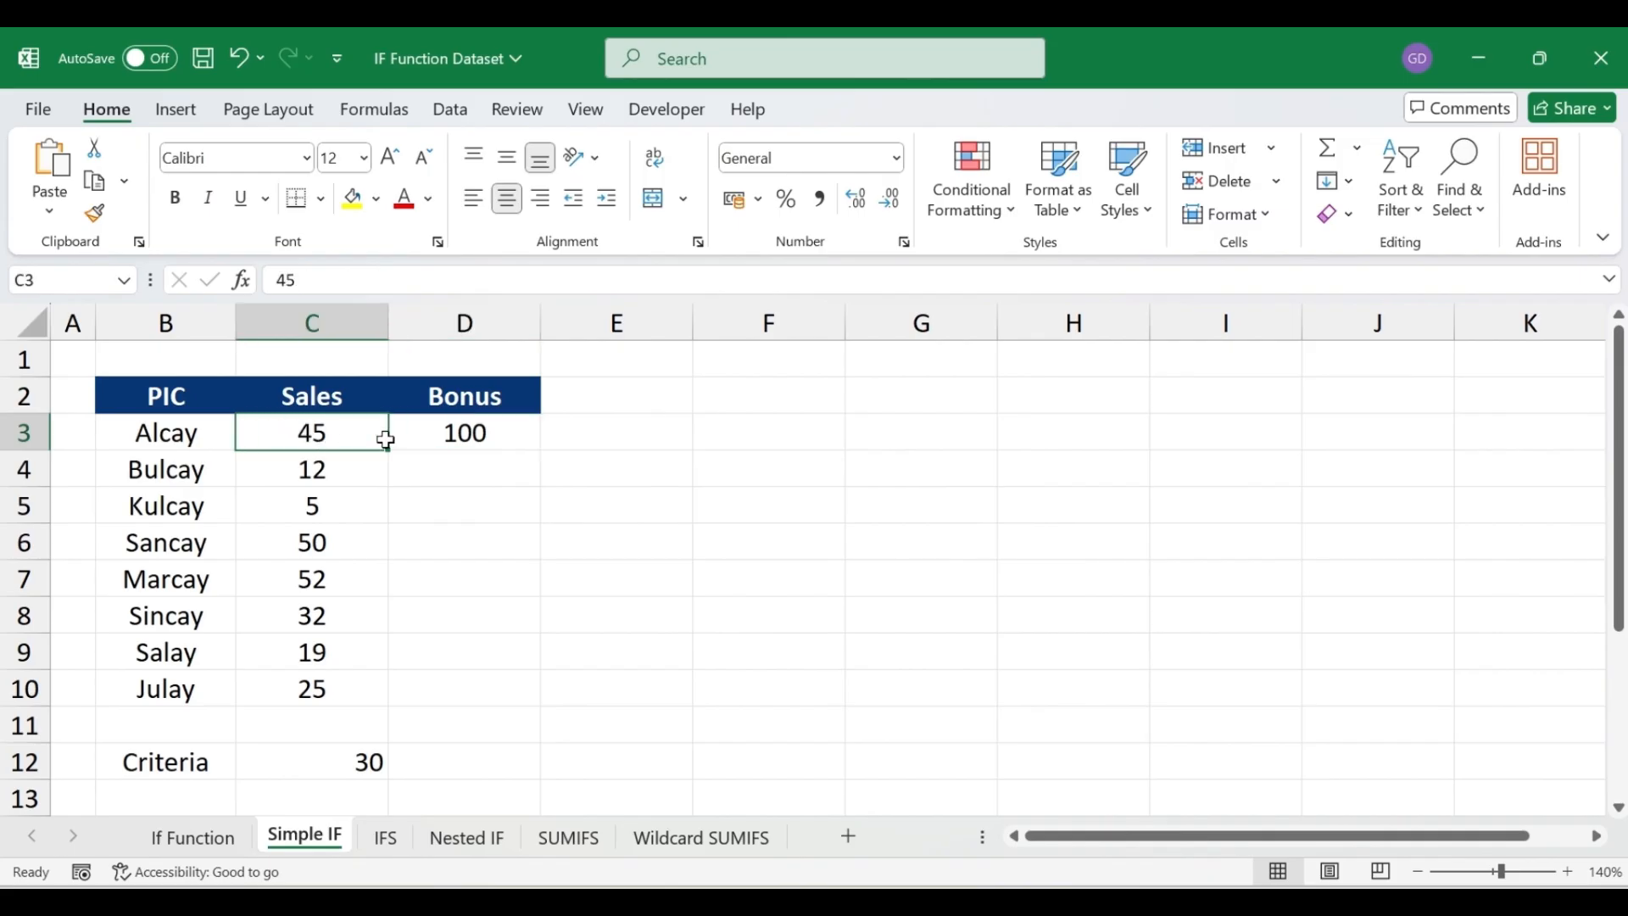
left_click(429, 432)
double_click(429, 433)
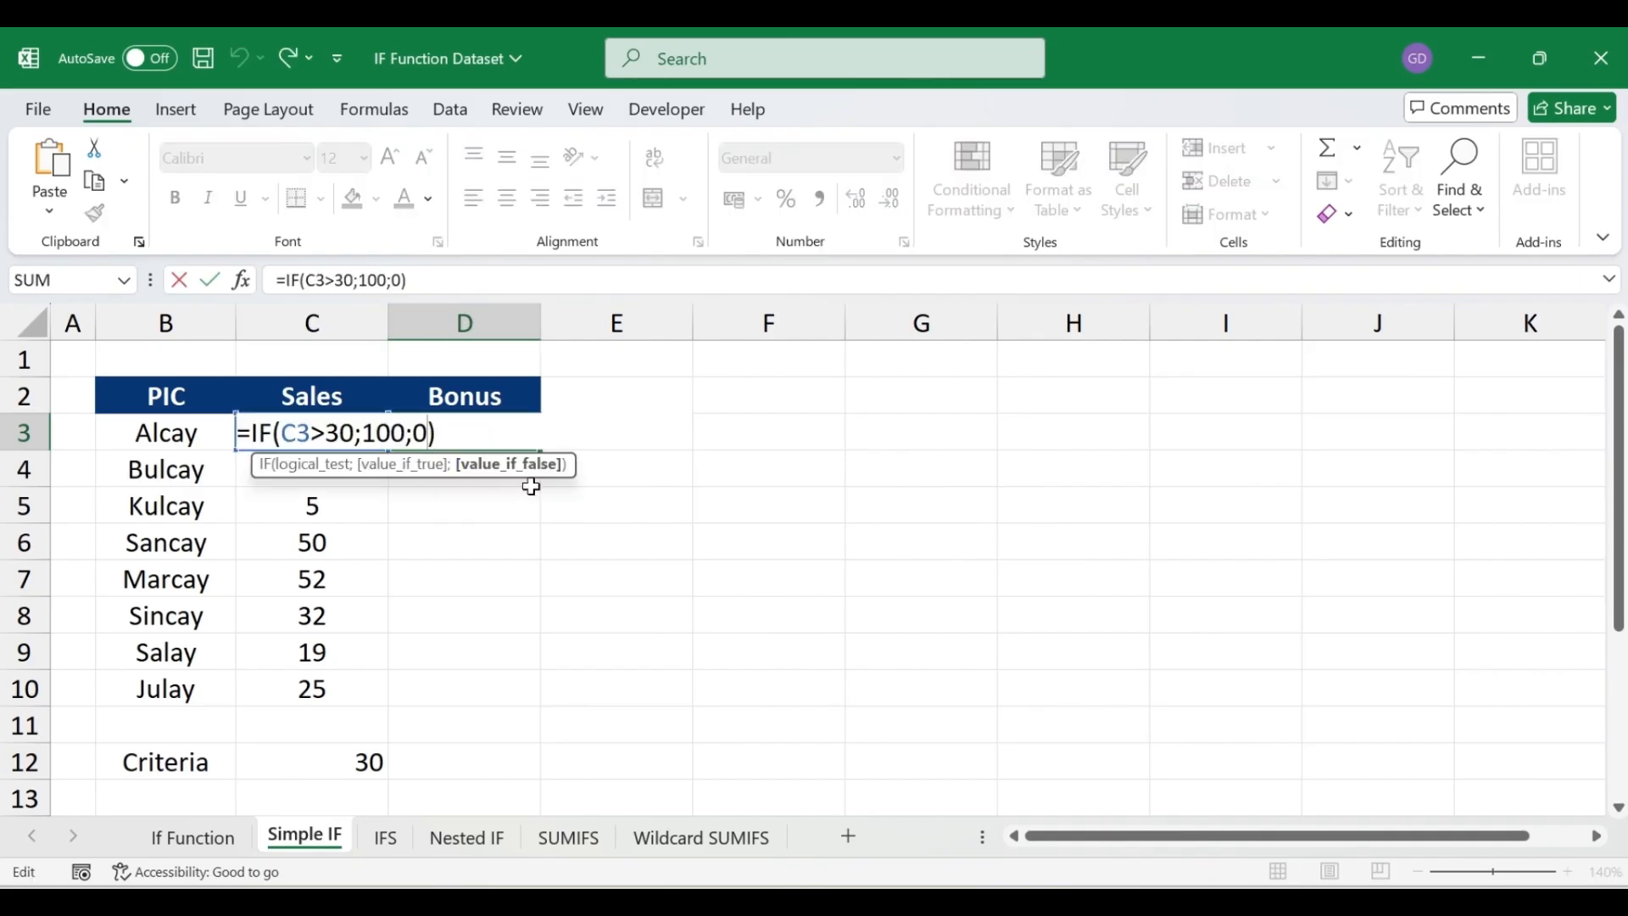
key("Return")
left_click(515, 429)
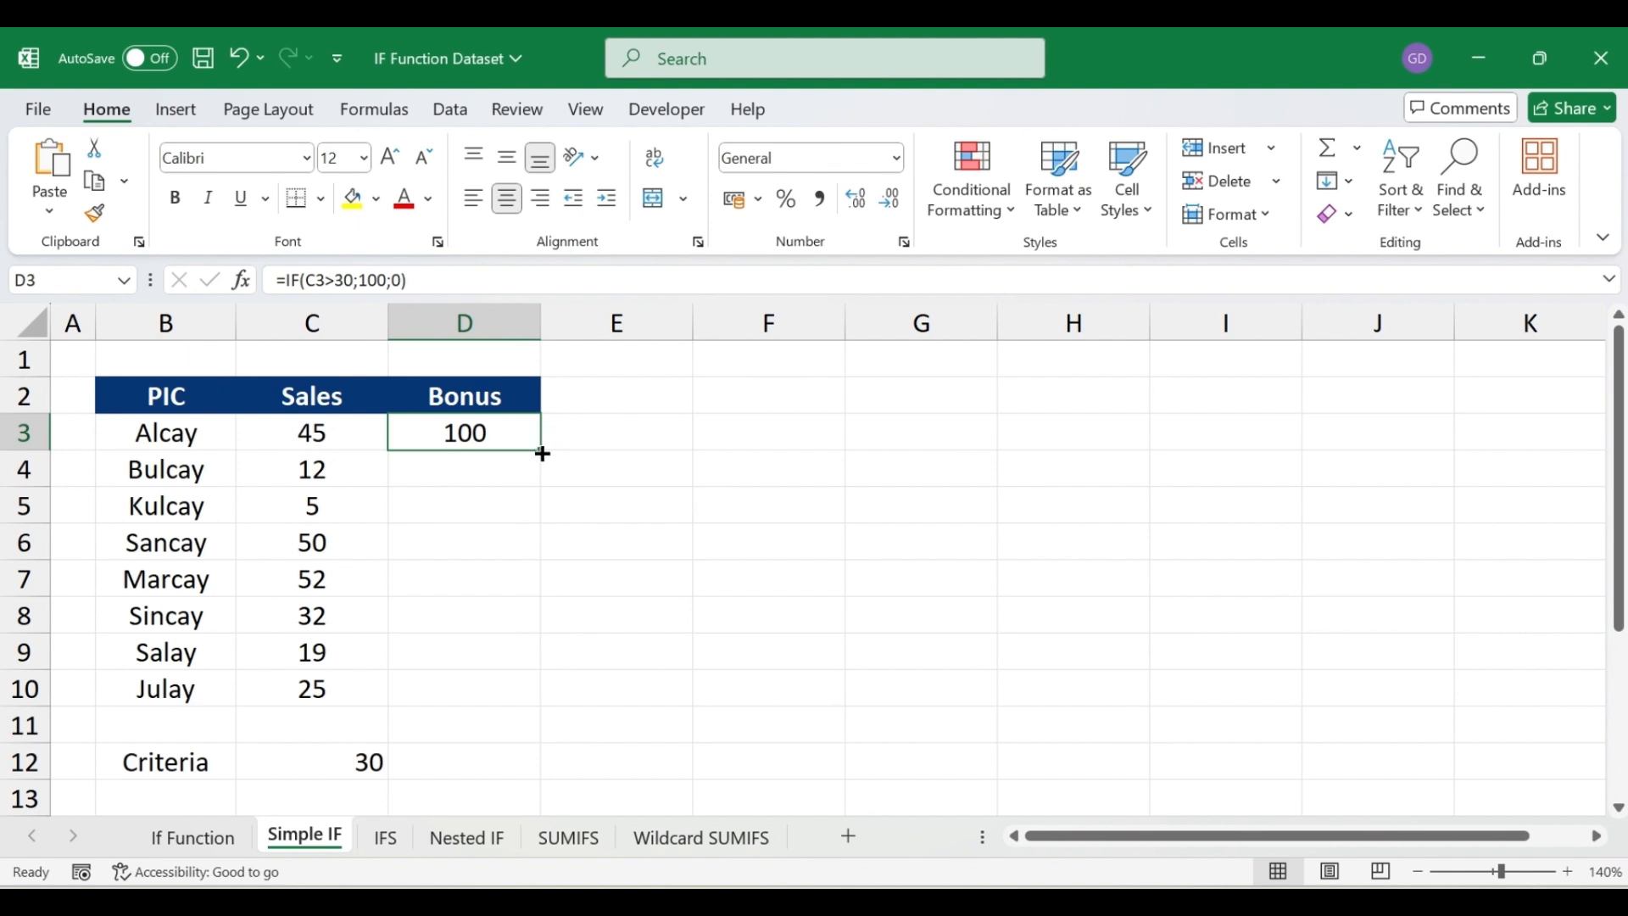
left_click_drag(543, 454, 540, 694)
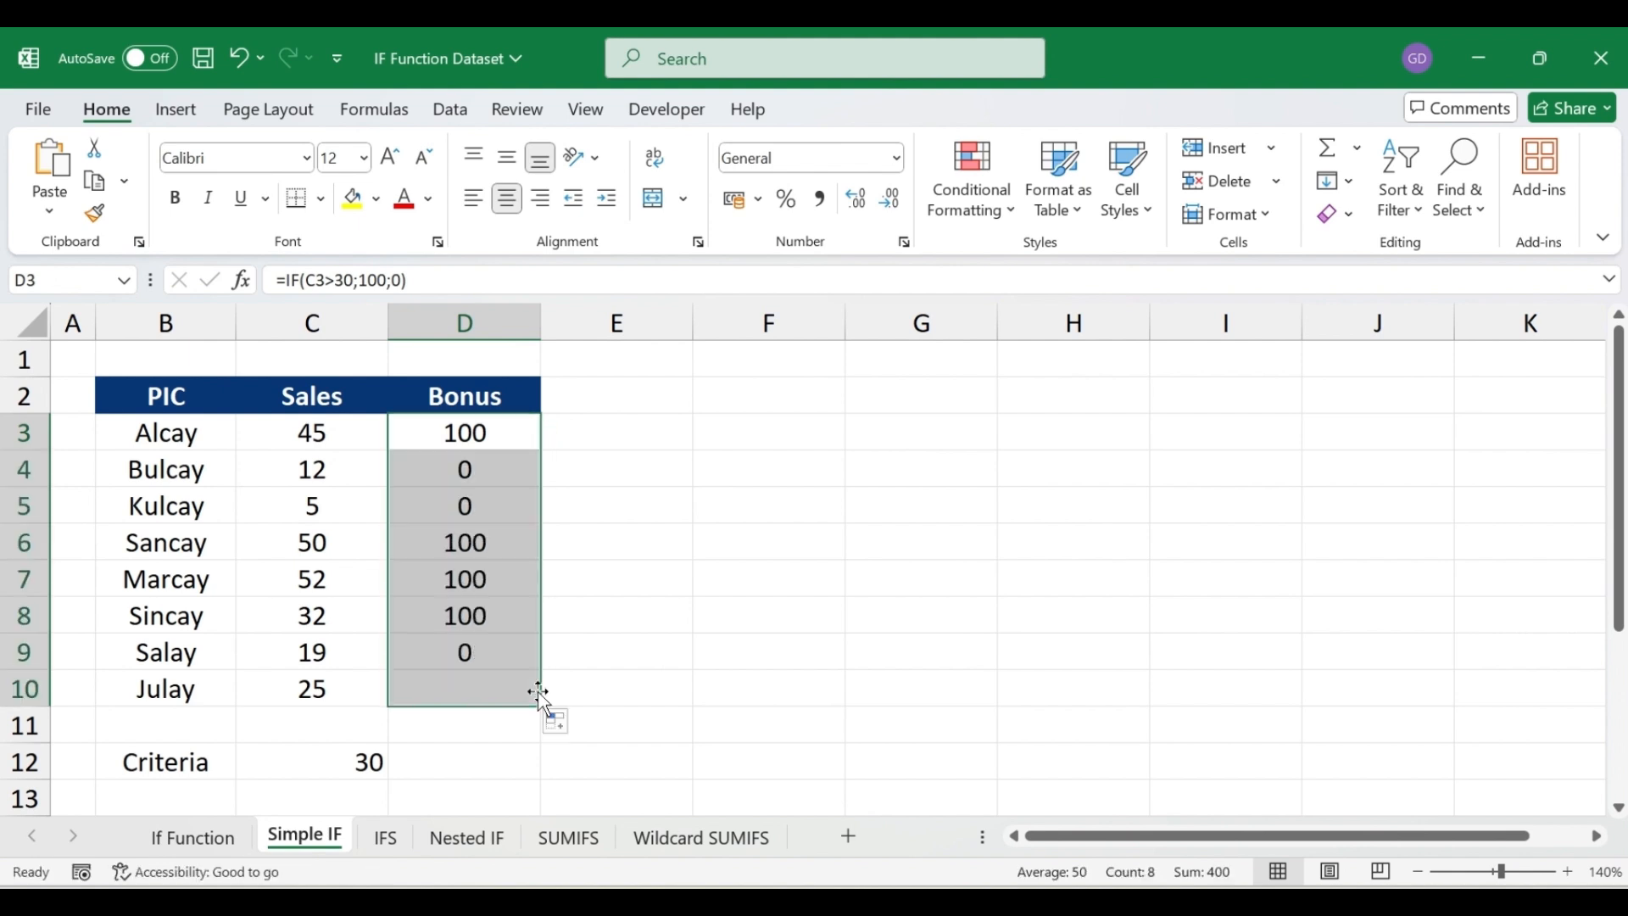
- Check the bonus in D4 against the name and sales value in the same row
left_click(495, 479)
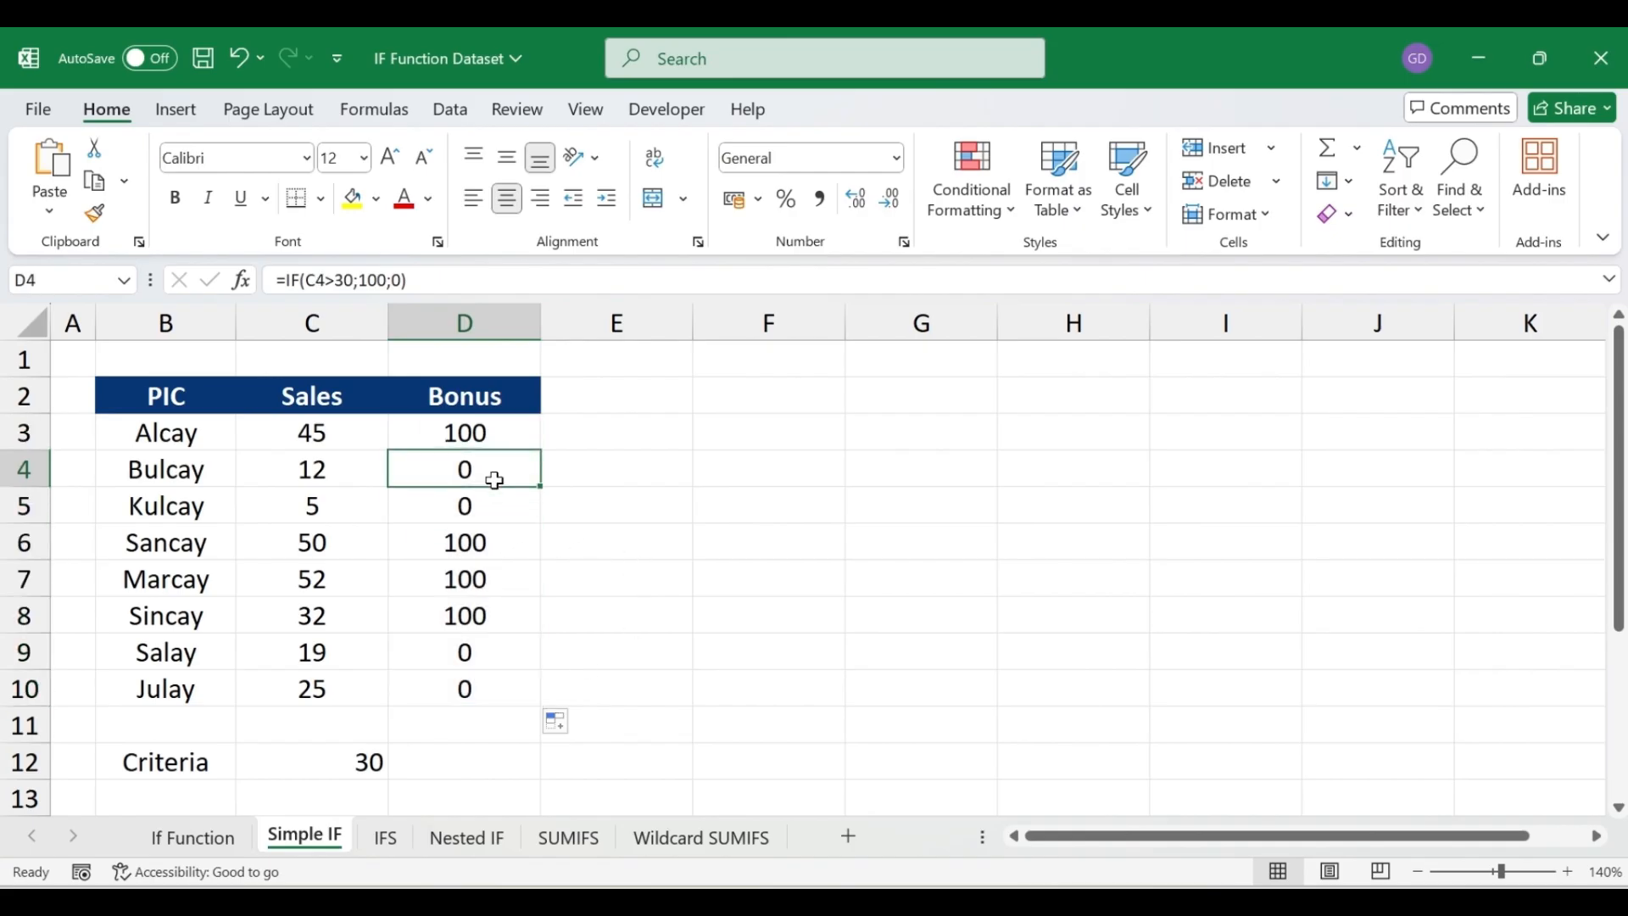
key("Left")
key("Left")
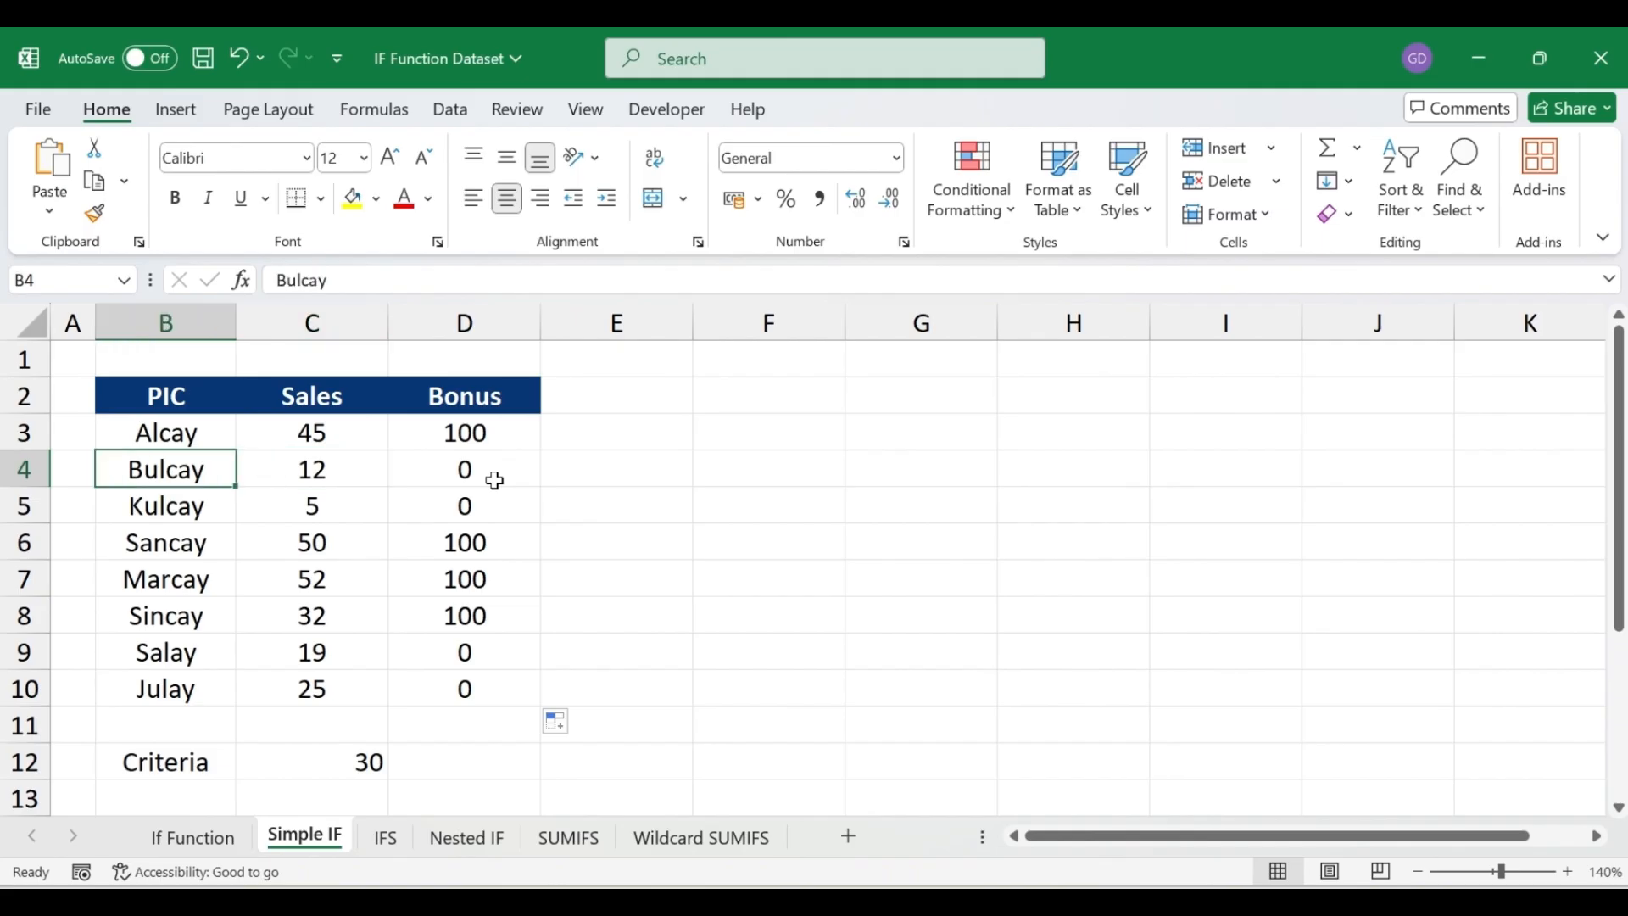
key("Right")
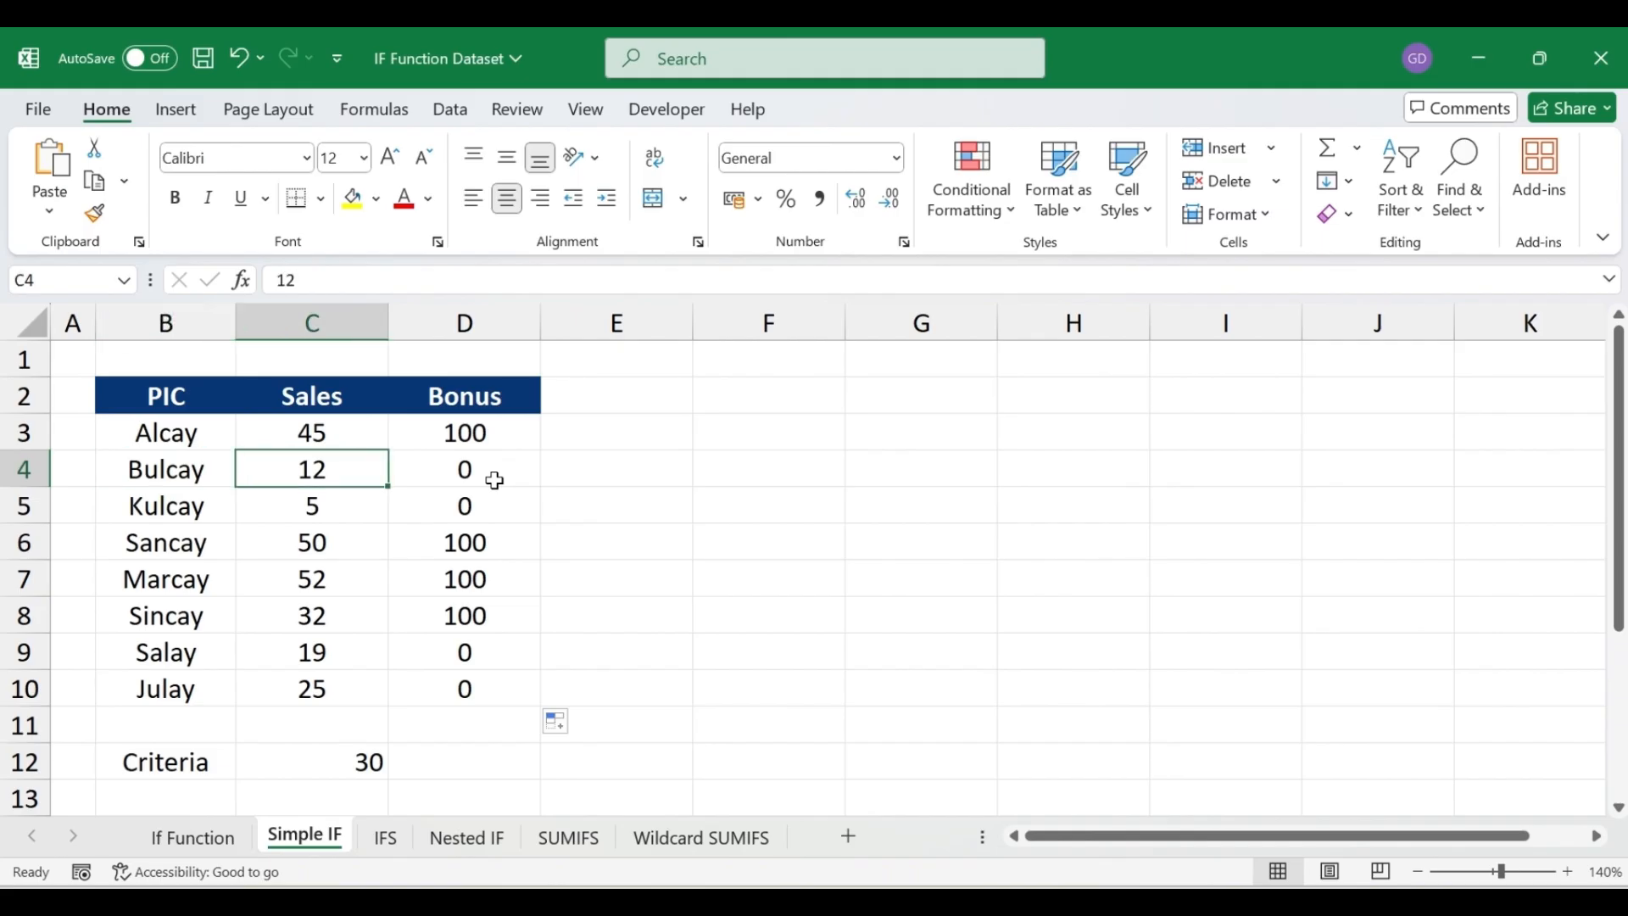
key("Right")
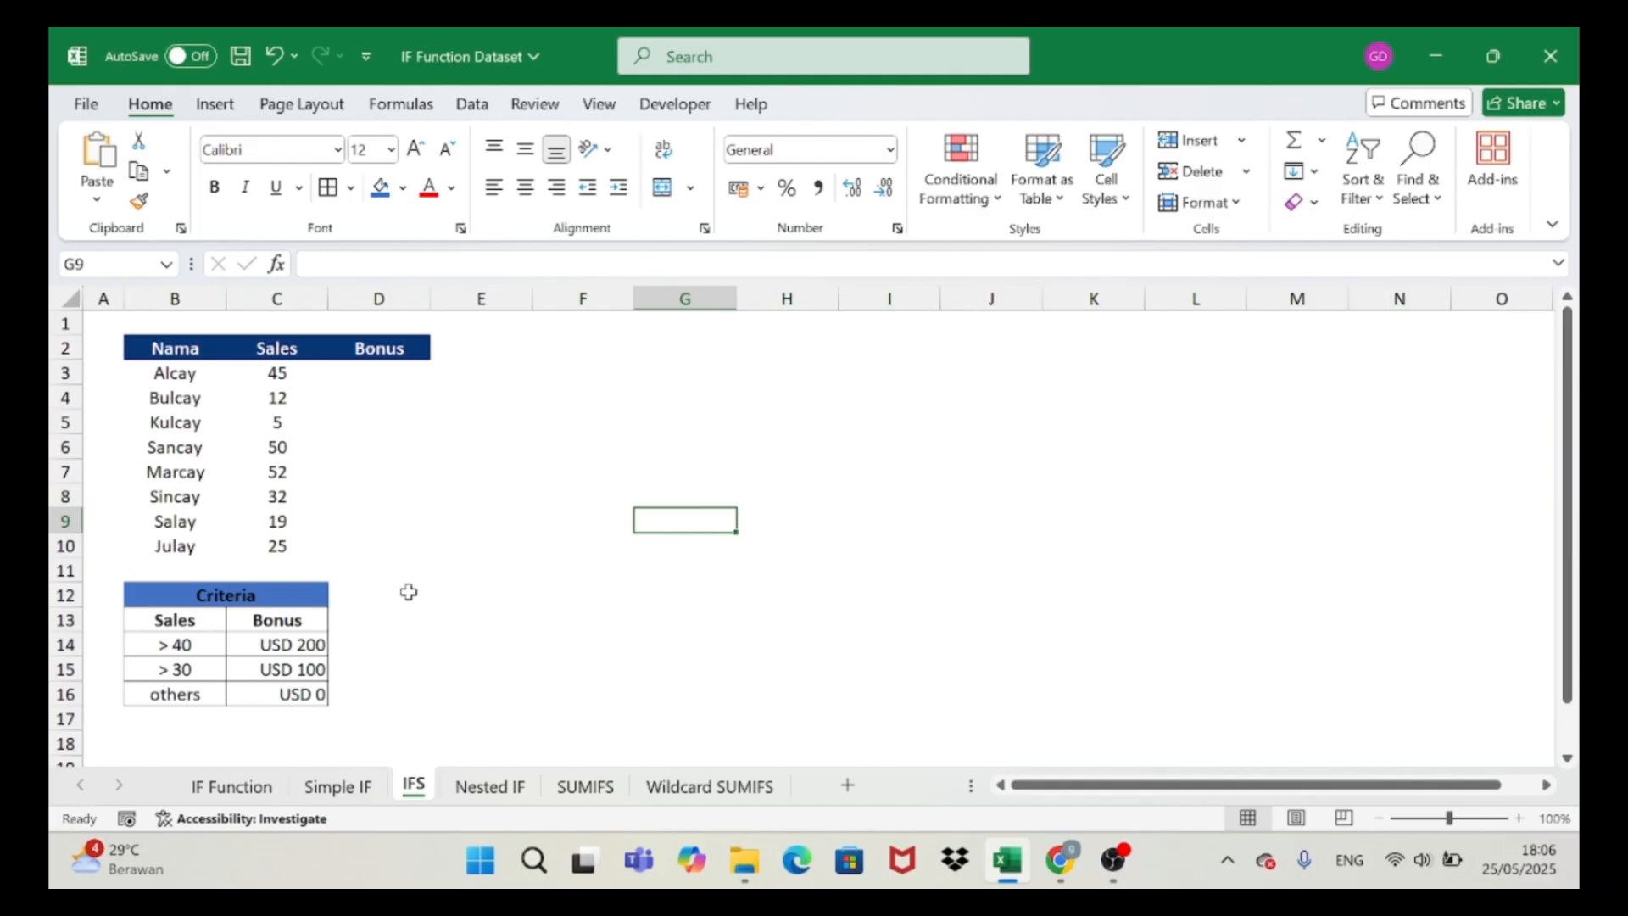
- Review each sales threshold and its bonus amount in the Criteria table B12:C16 on the IFS sheet
left_click(312, 595)
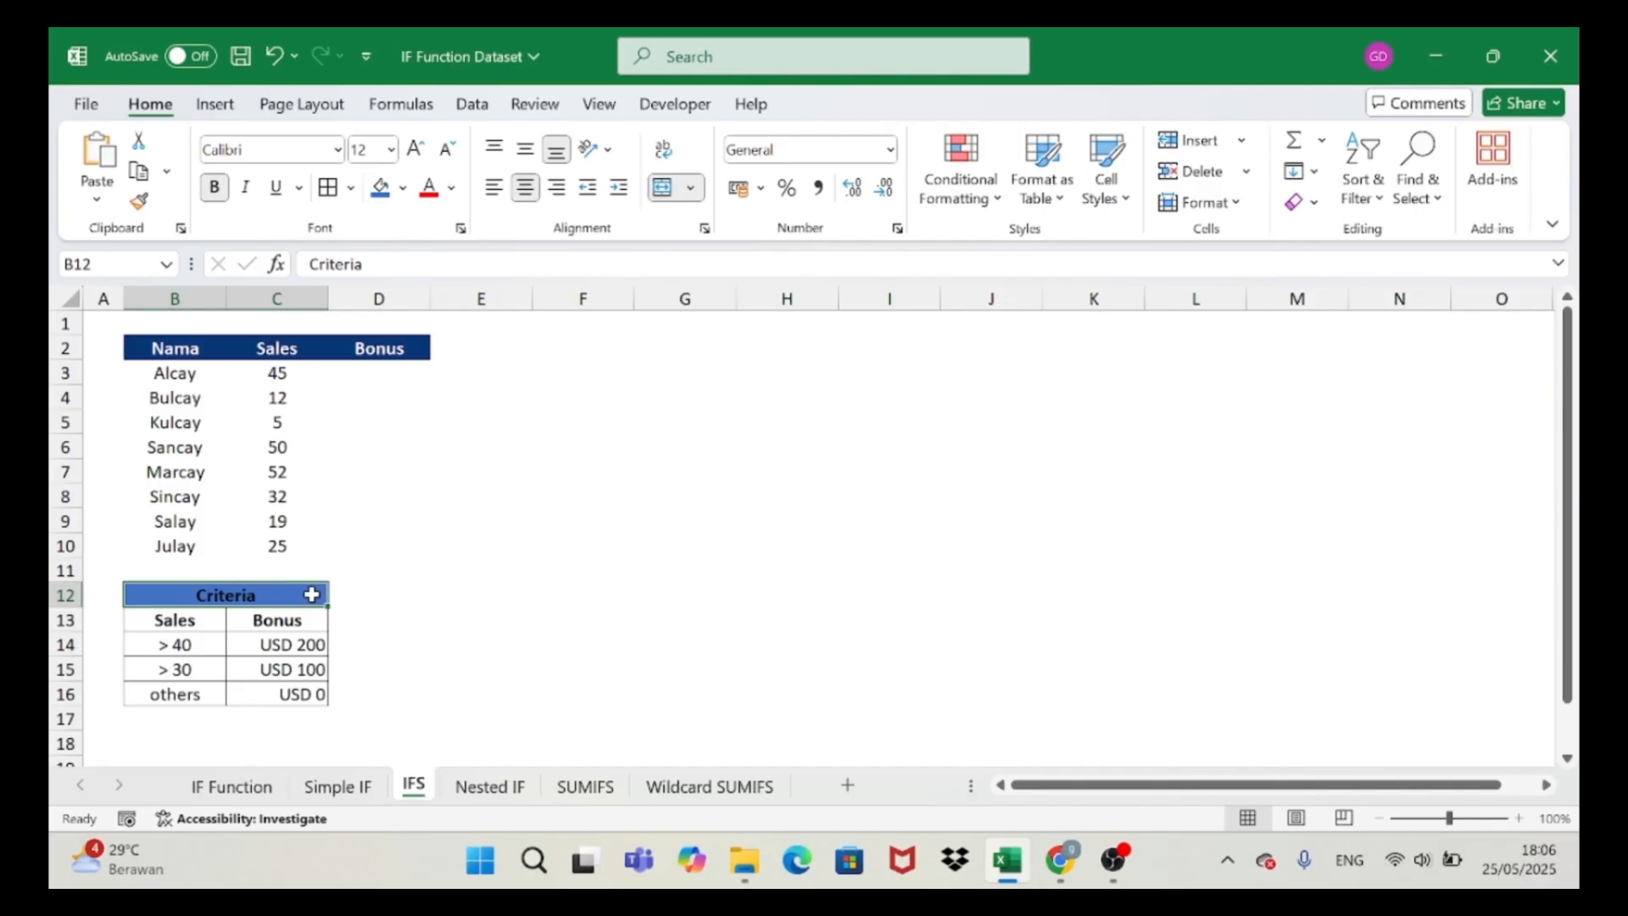
left_click(177, 625)
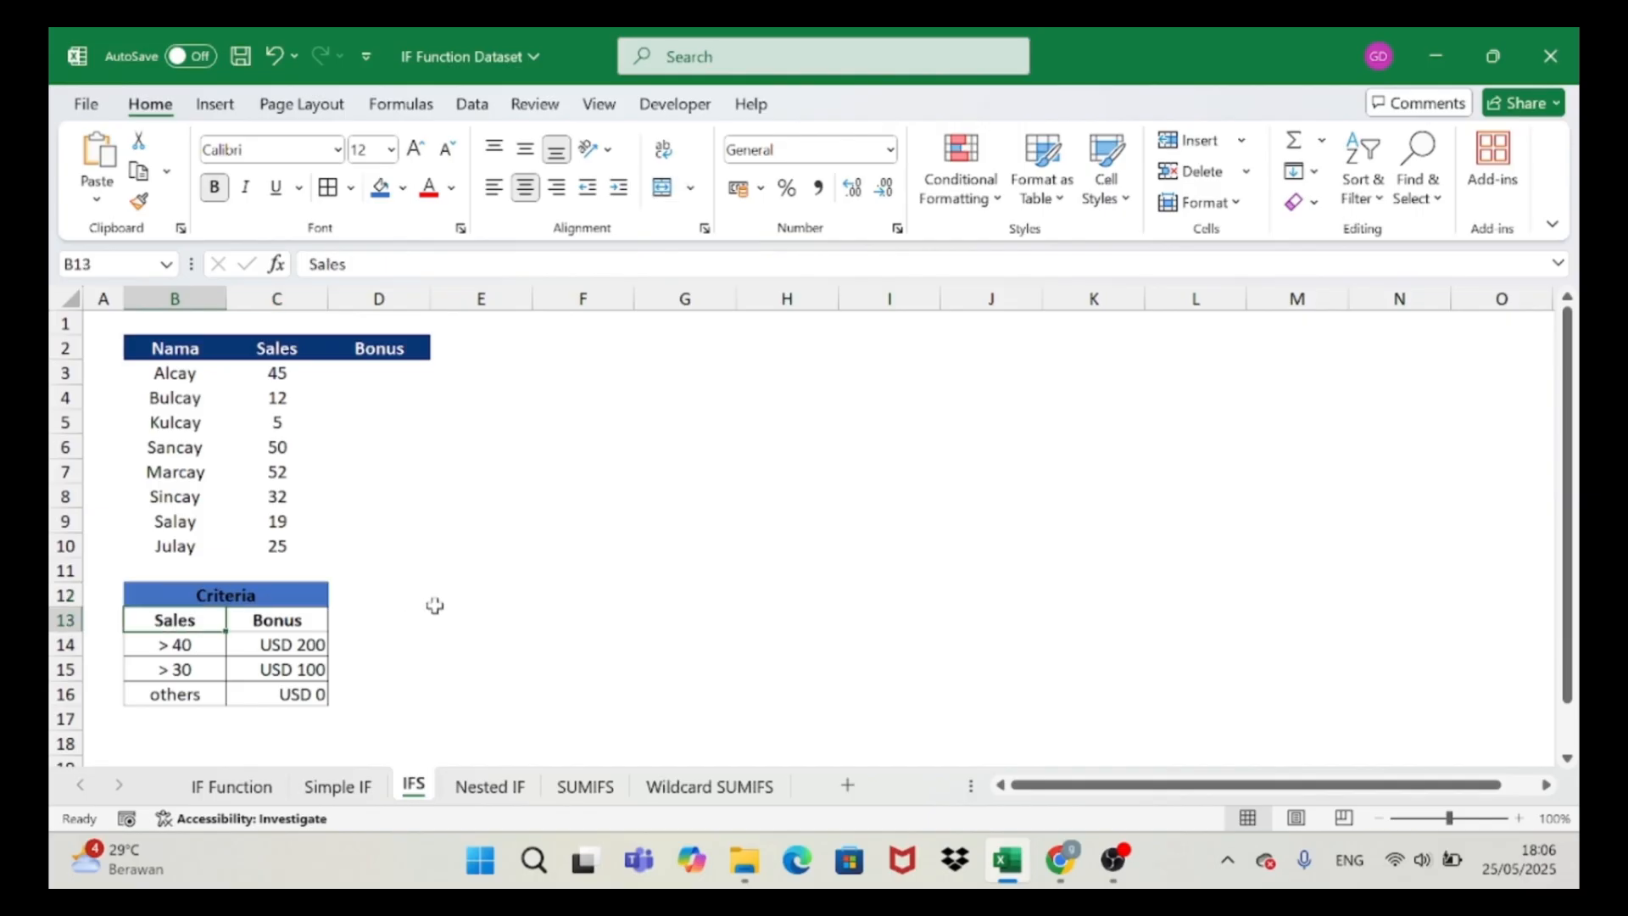
key("Down")
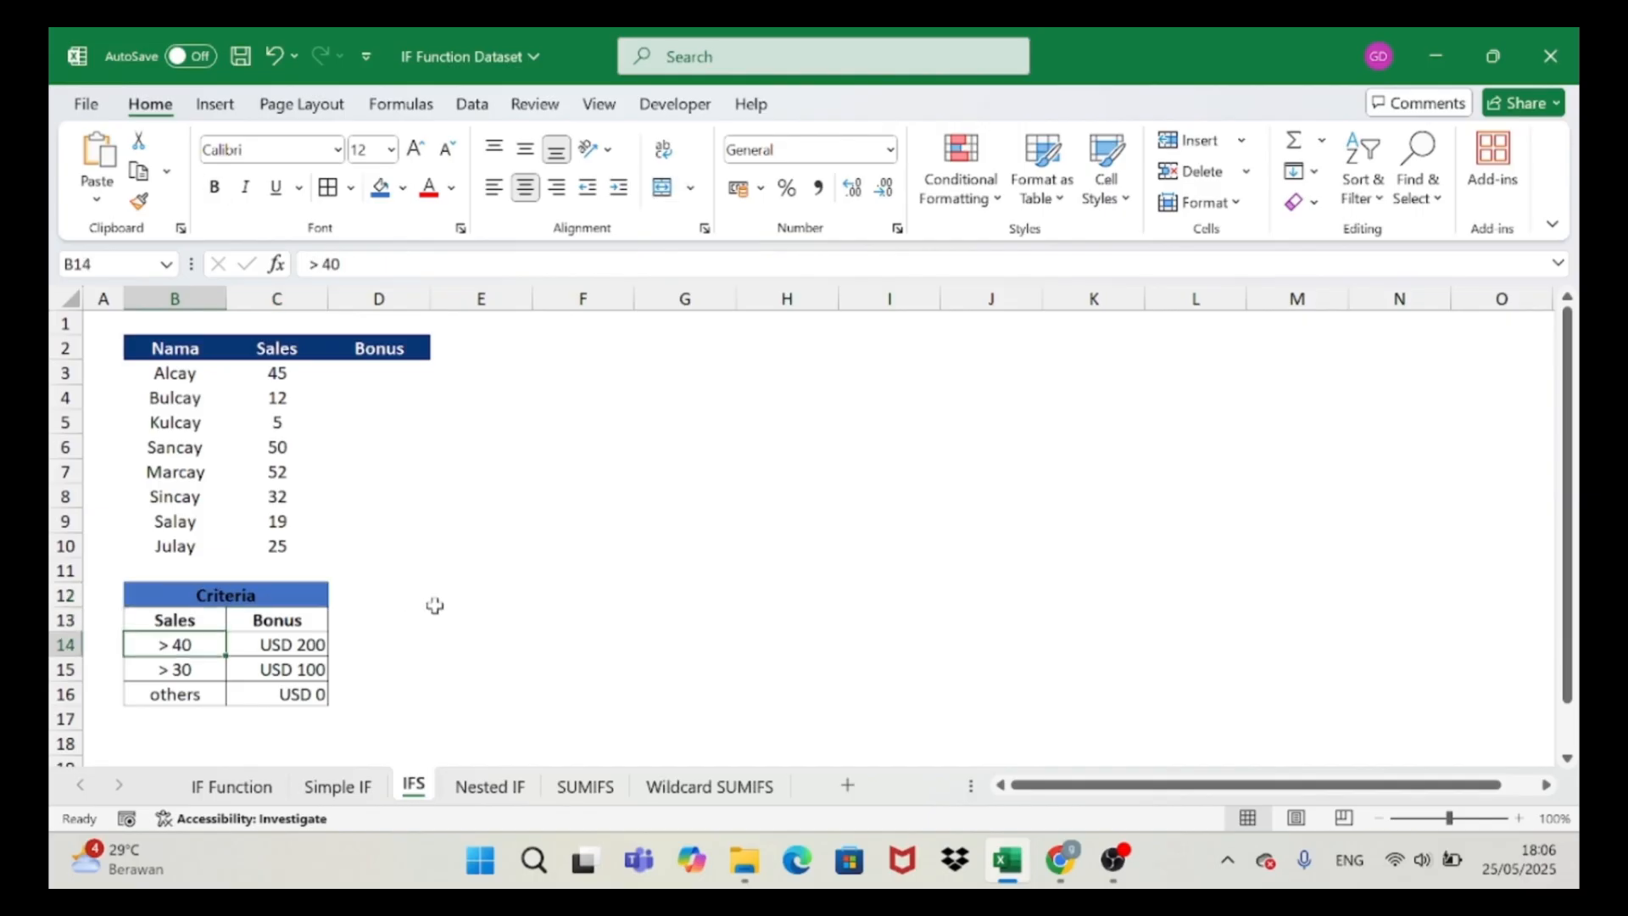
key("Right")
key("Down")
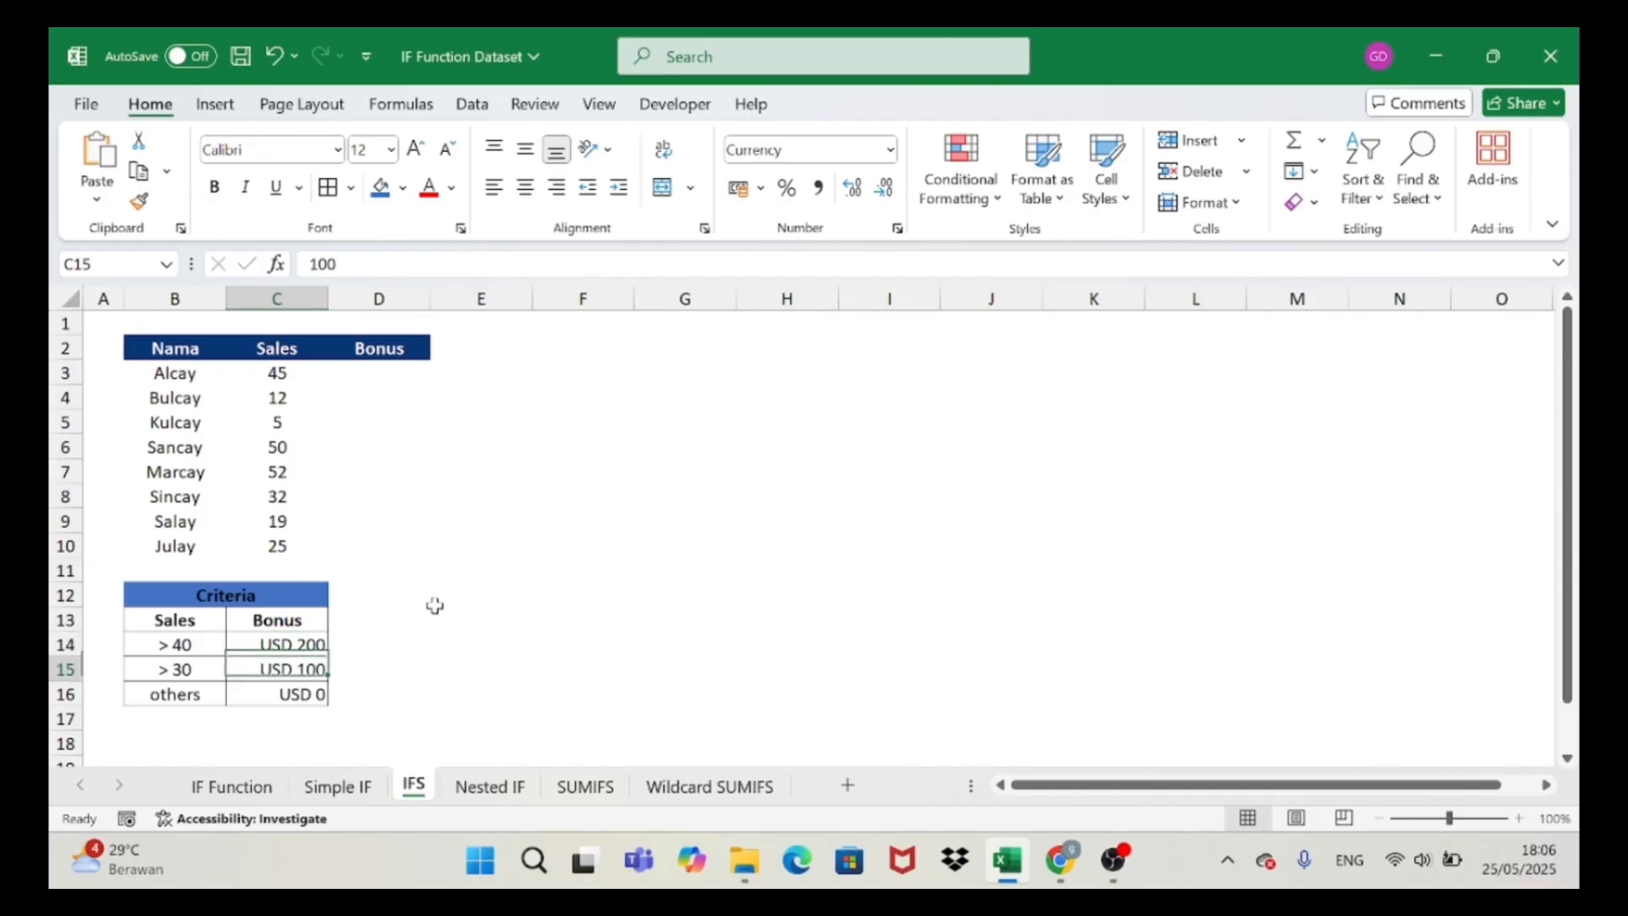
key("Left")
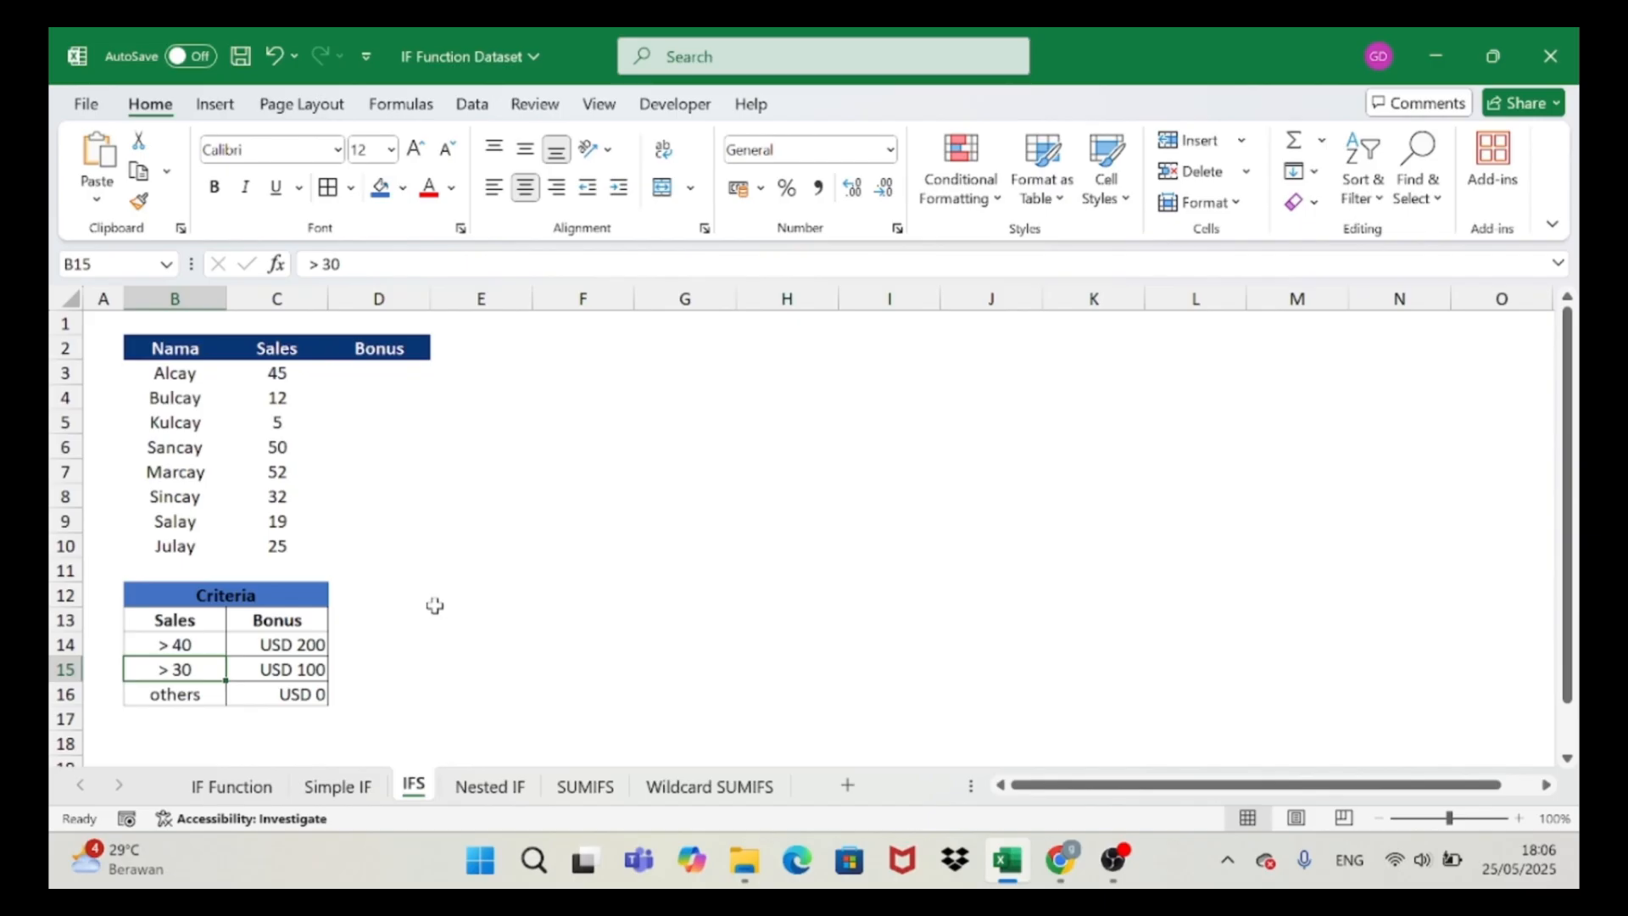
key("Right")
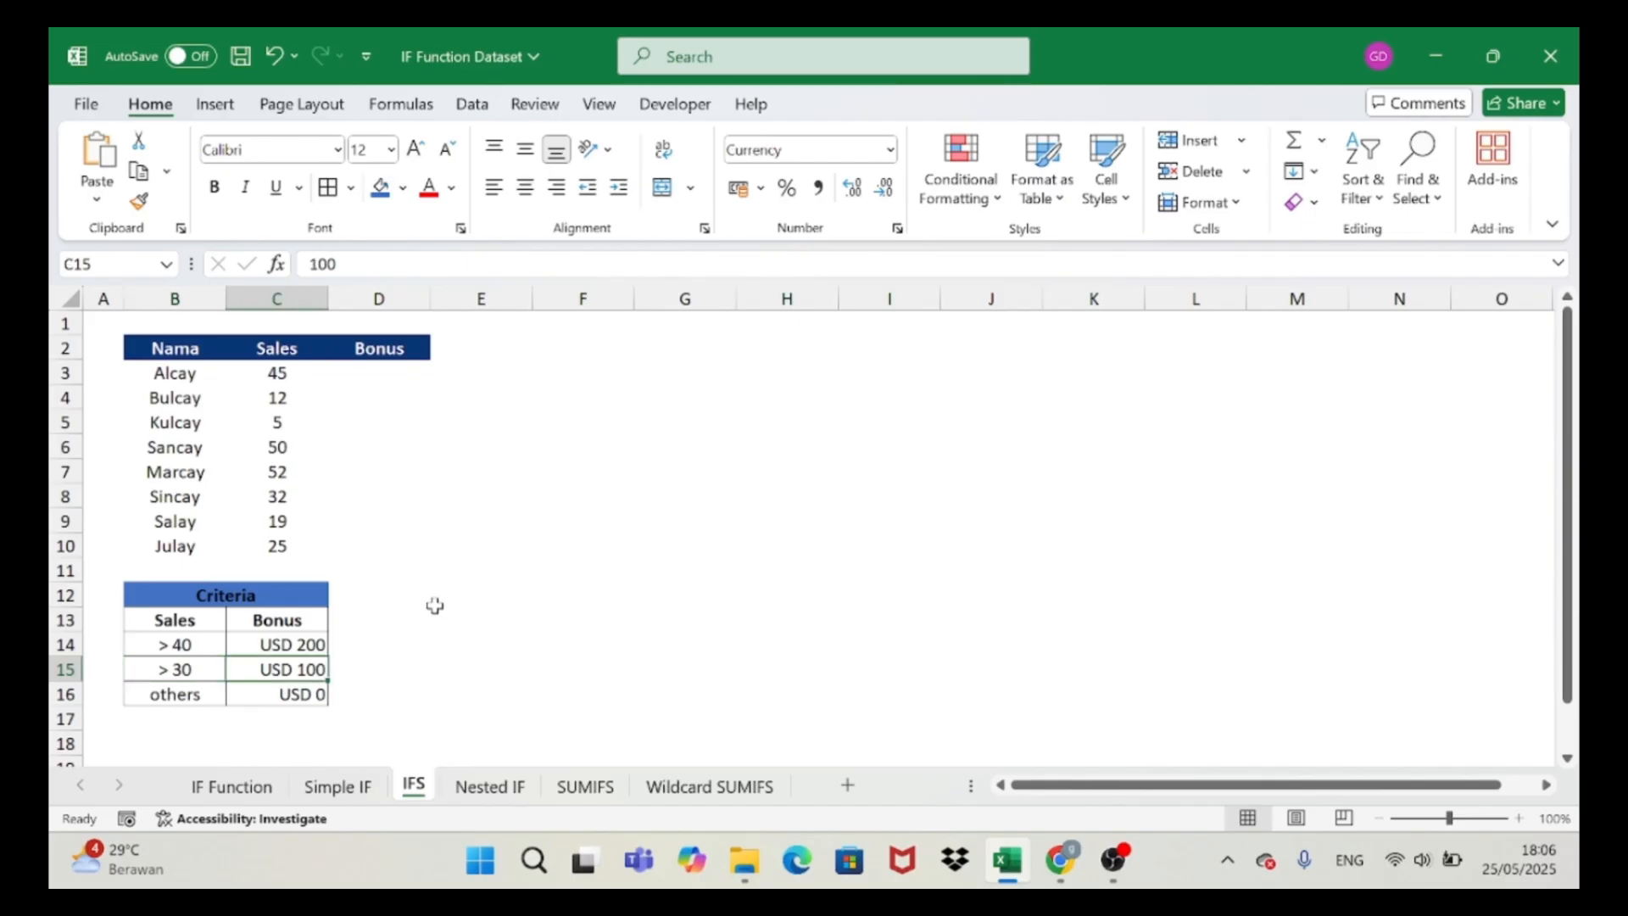
key("Down")
key("Left")
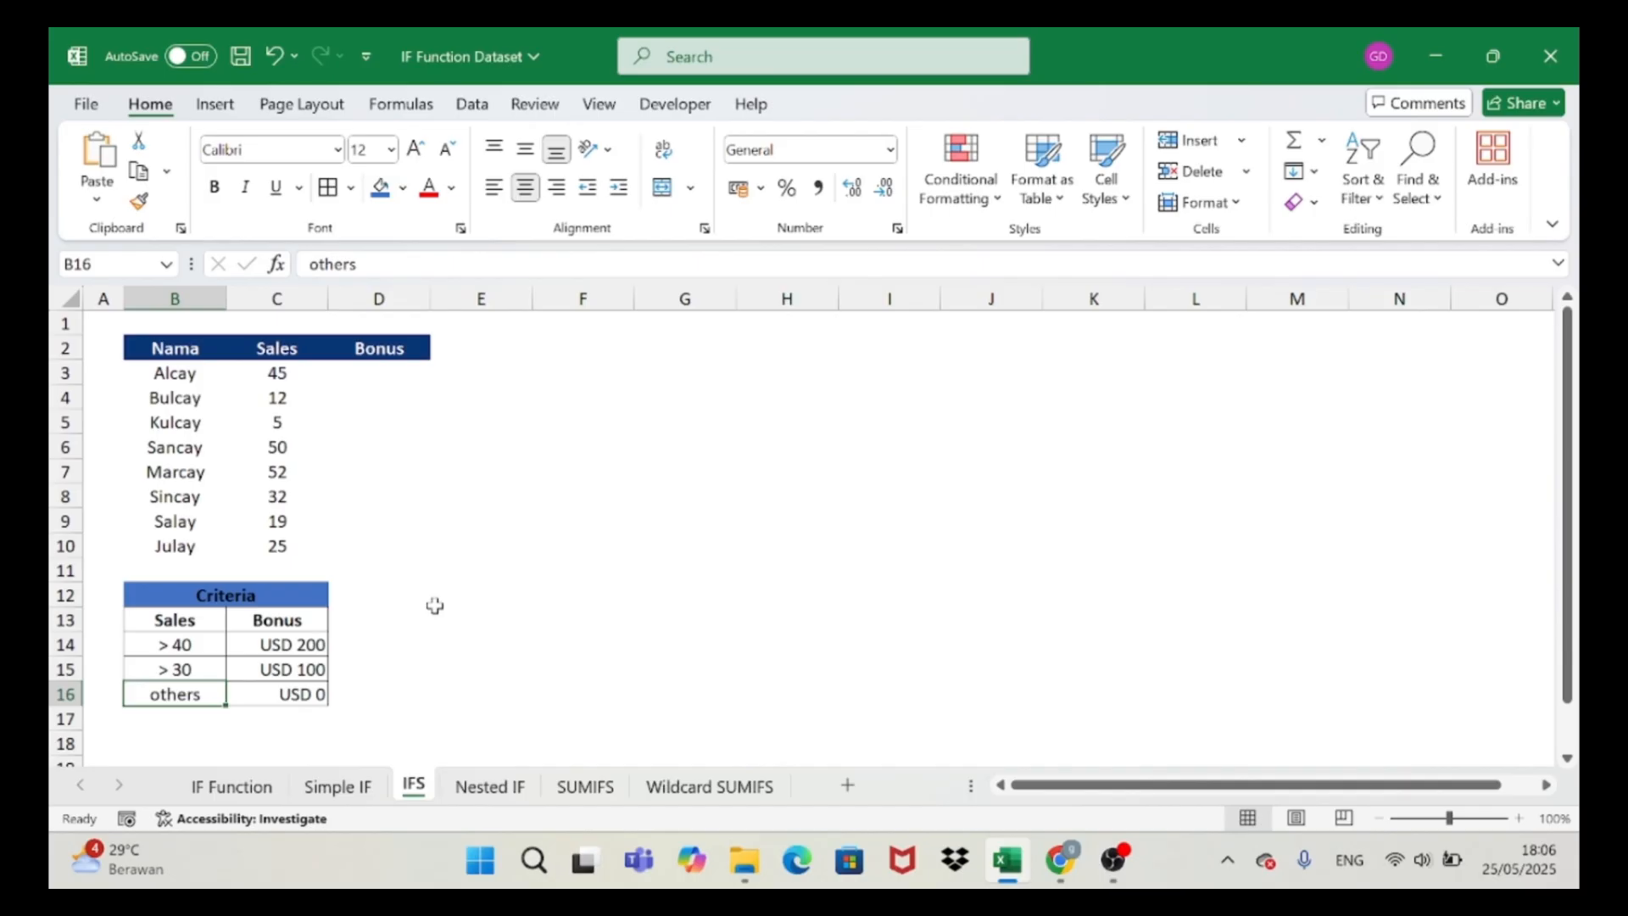
key("Right")
- Start an IFS formula in D3 whose first test, C3>40, returns a bonus of 200
key("Up")
key("Up")
key("Up")
key("Up")
key("Up")
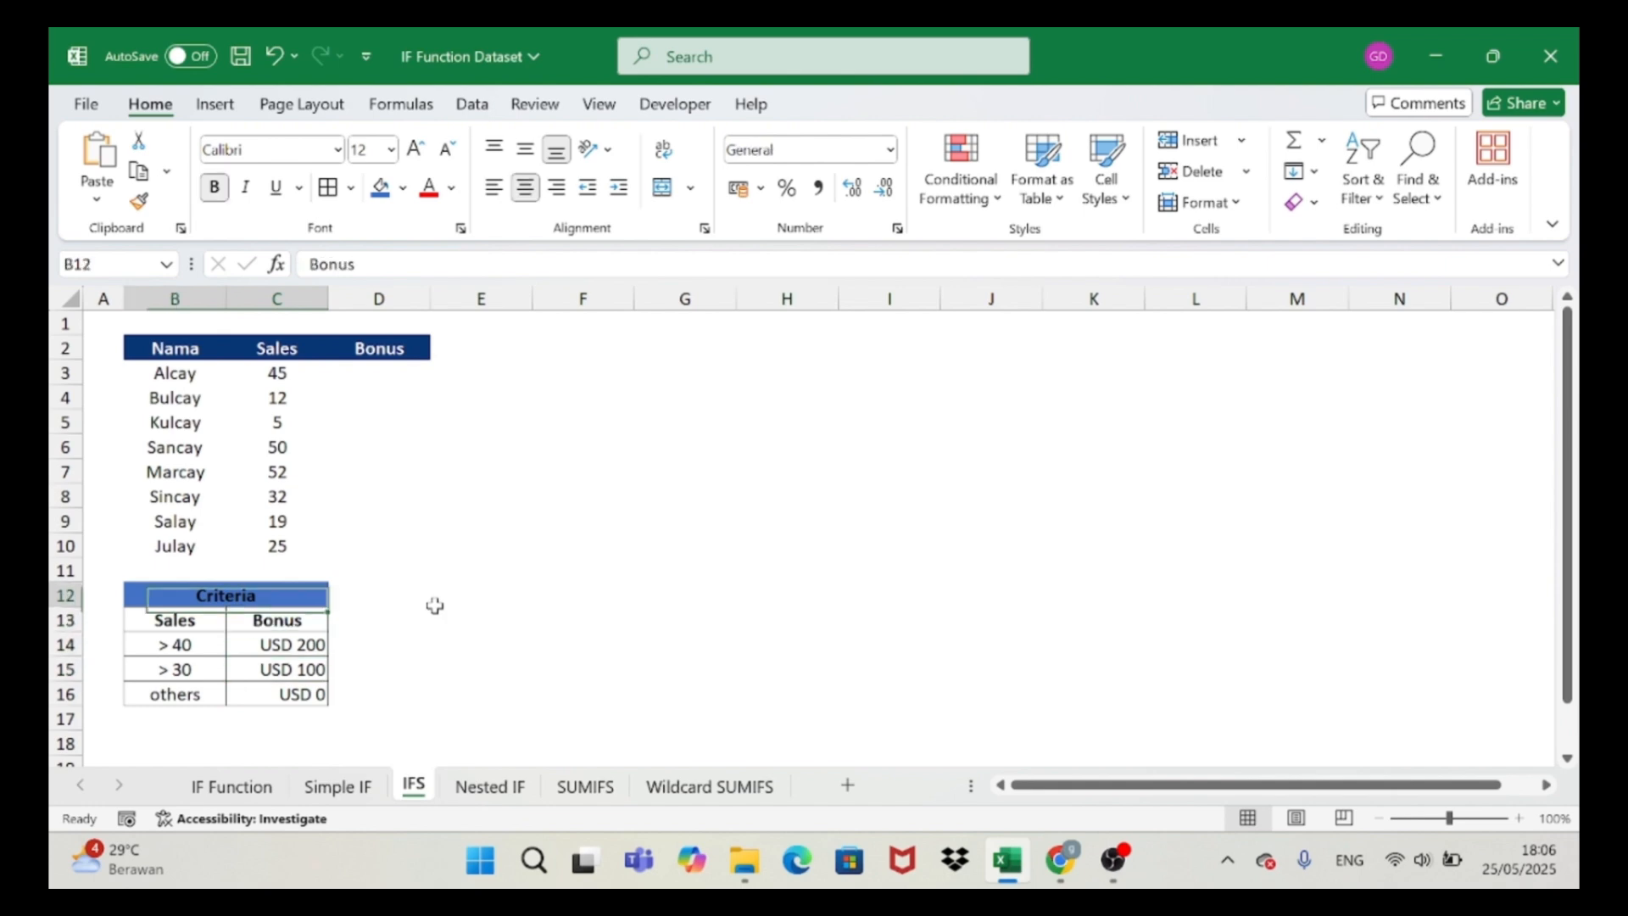
key("Up")
key("Up")
key("Up")
key("Up")
key("Up")
key("Up")
key("Up")
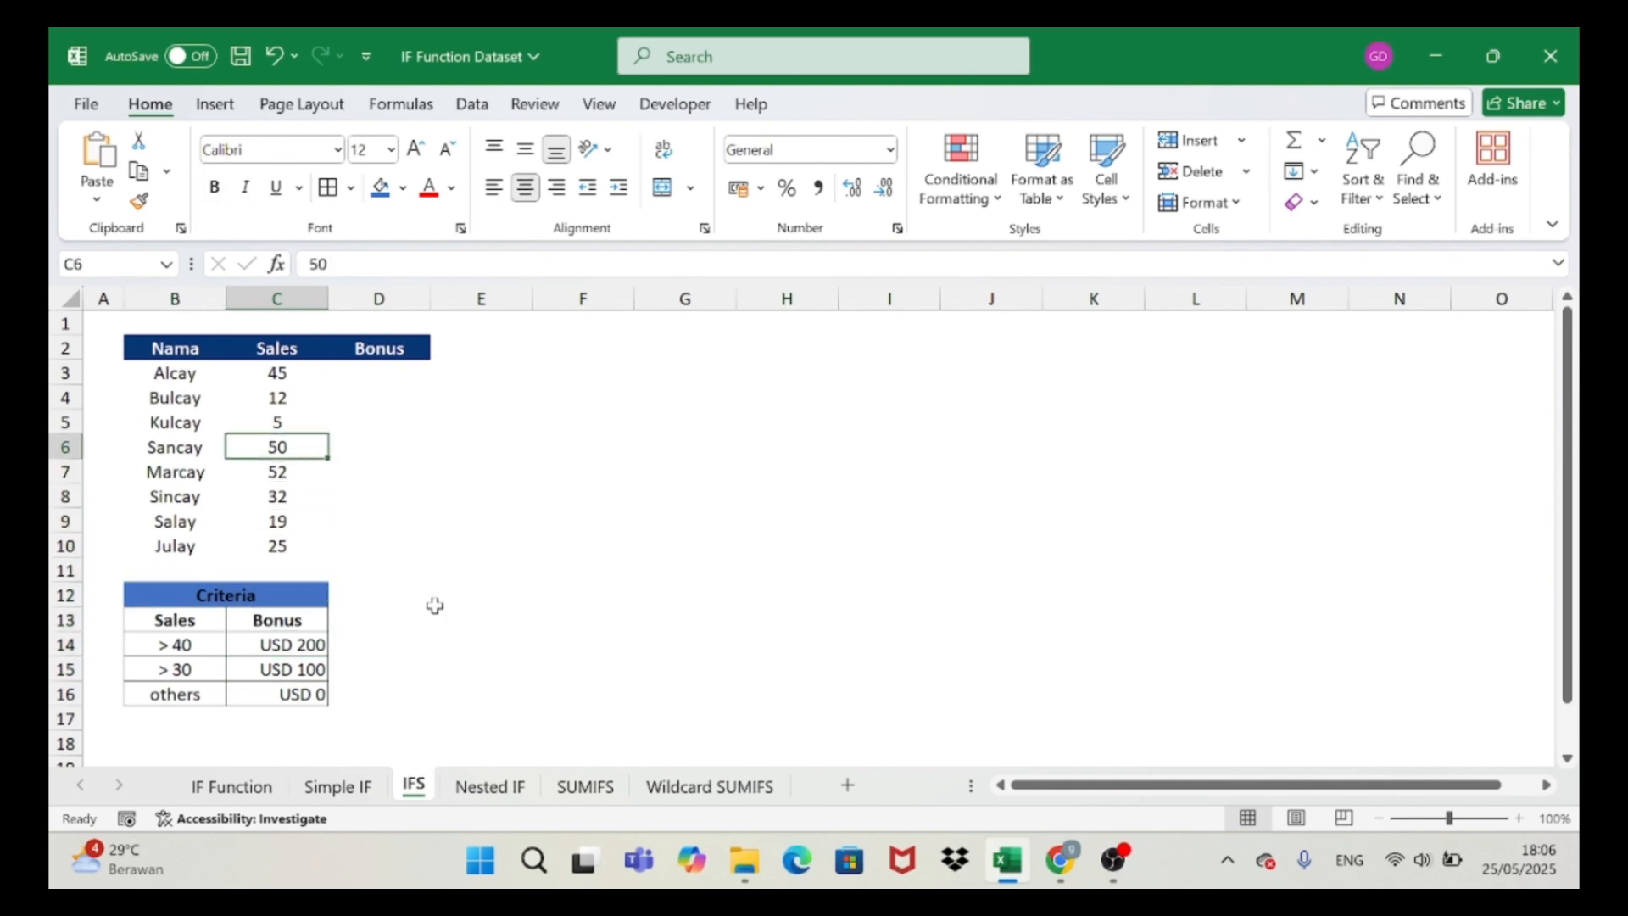
key("Right")
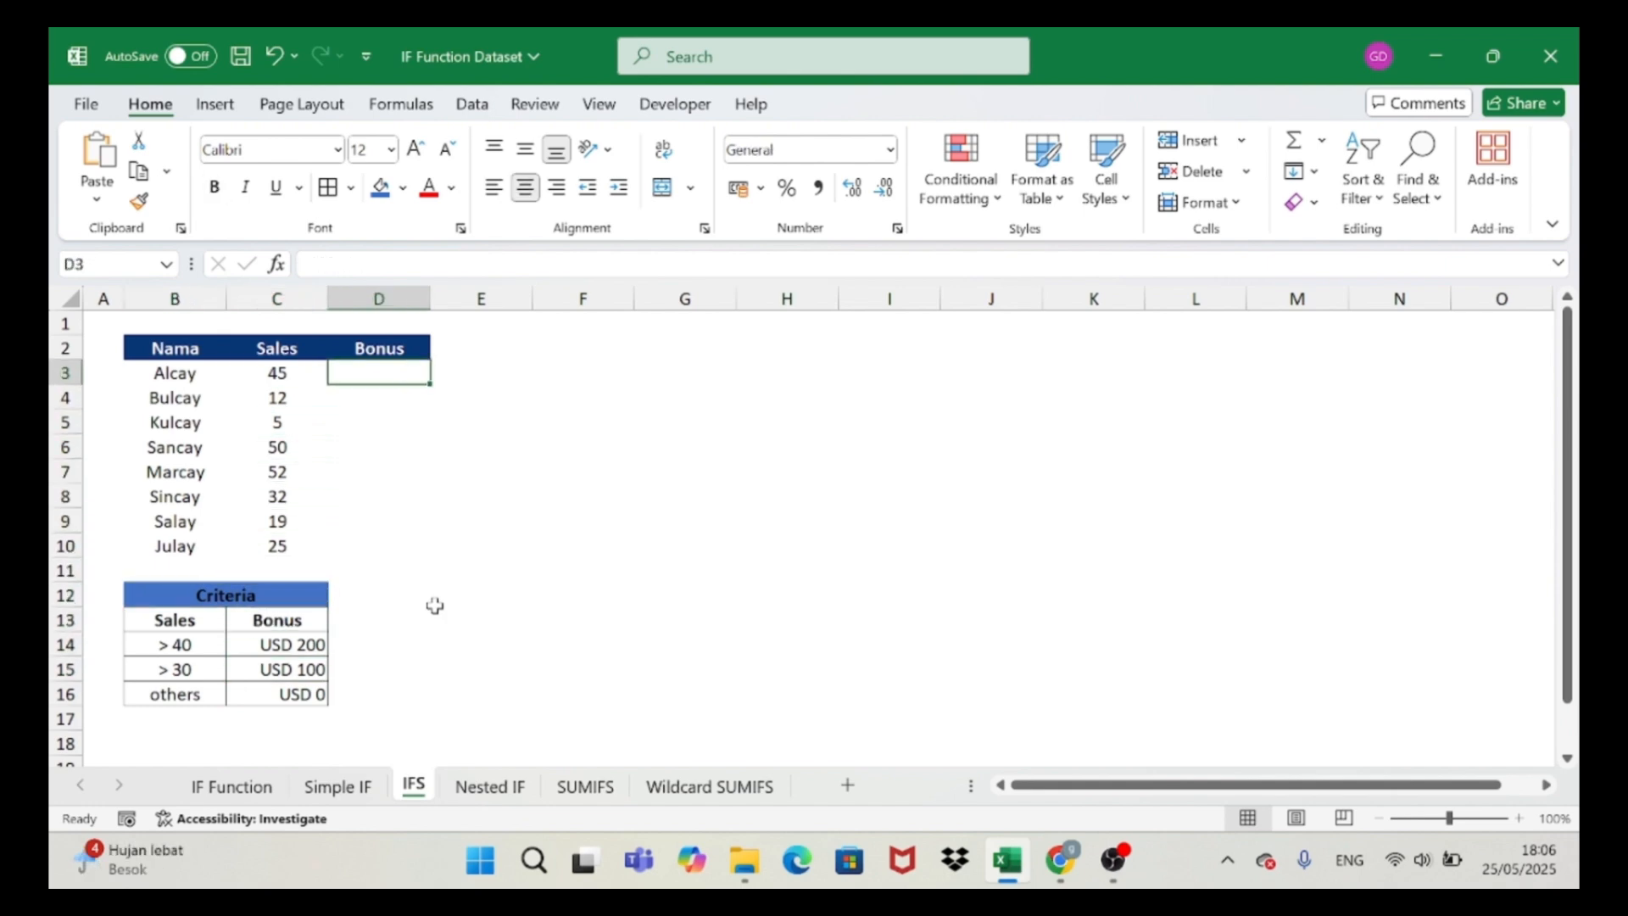
type("=i")
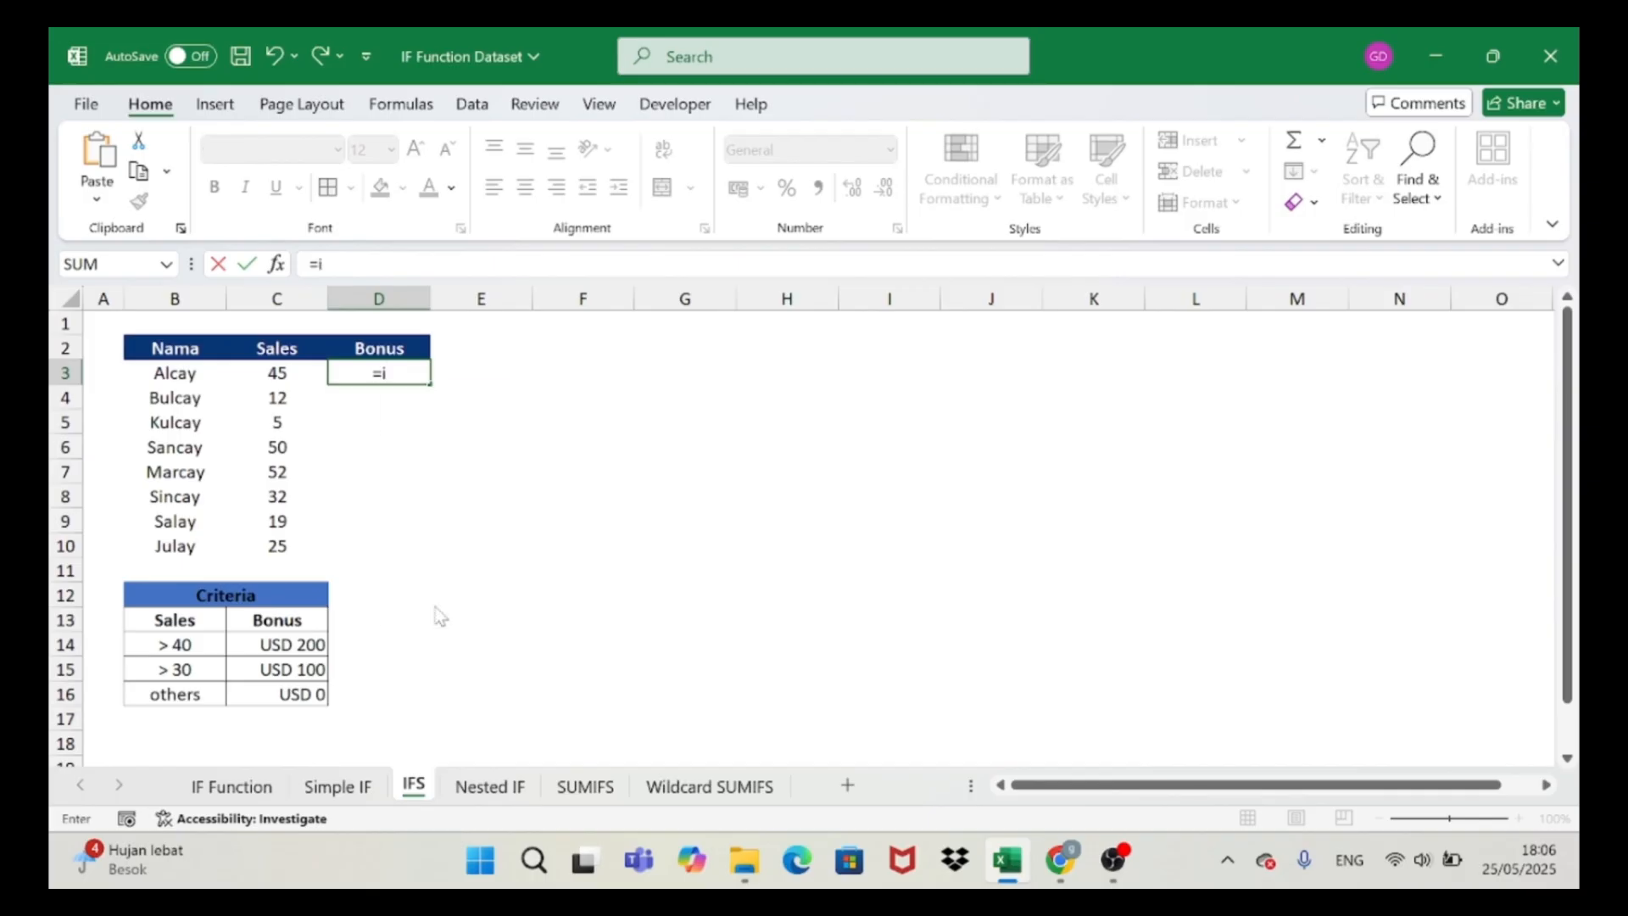
type("fs(")
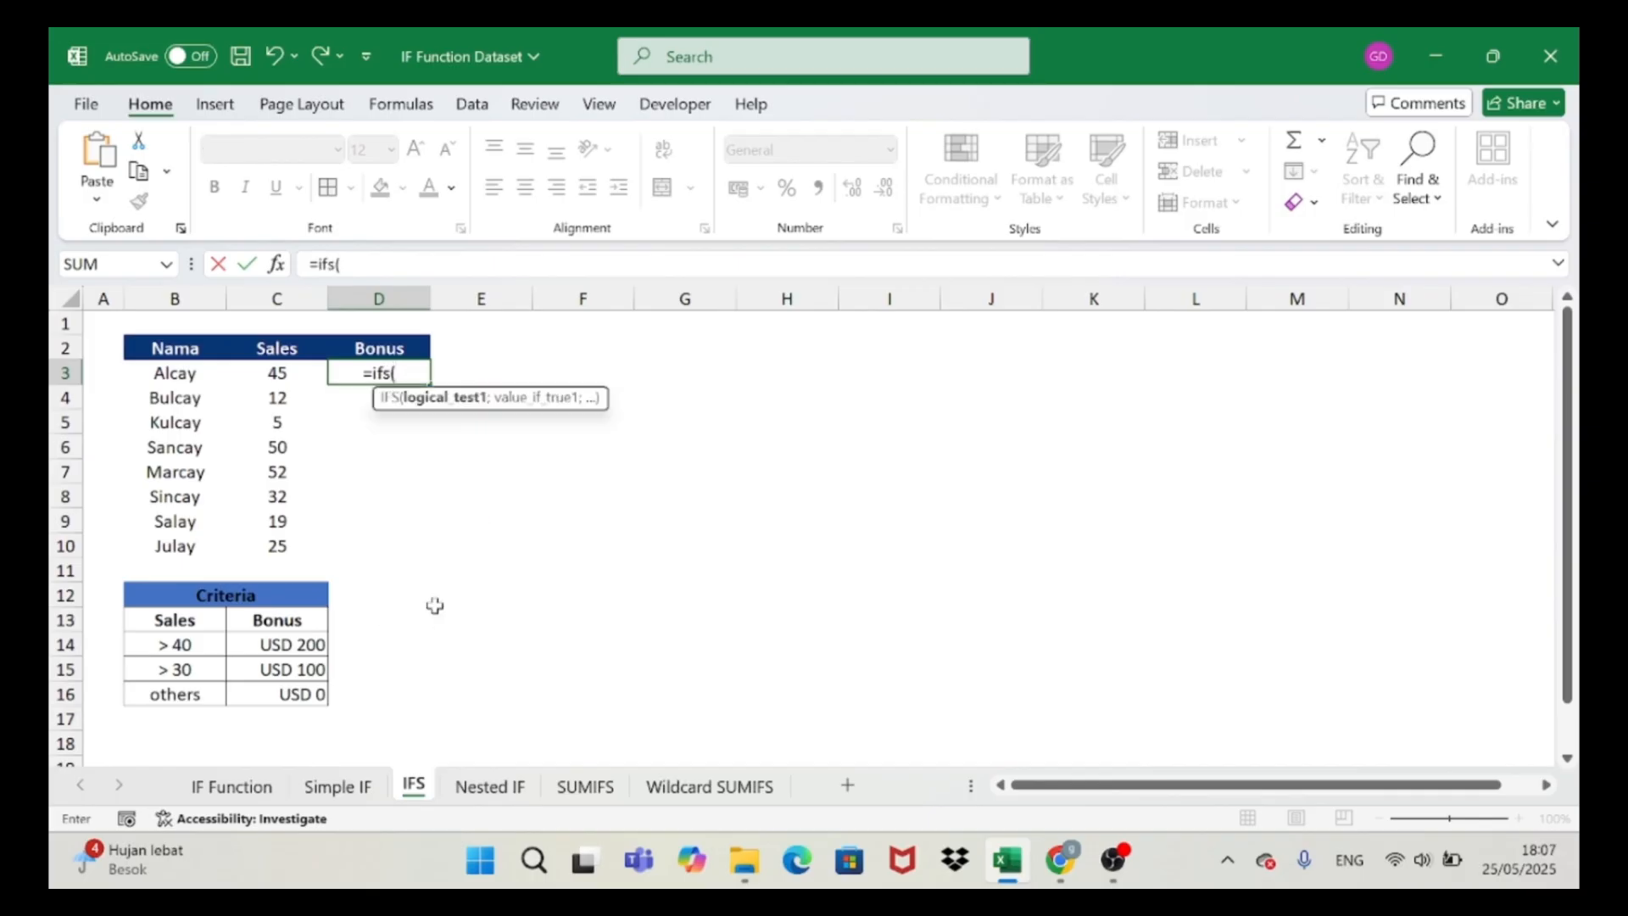
left_click(279, 373)
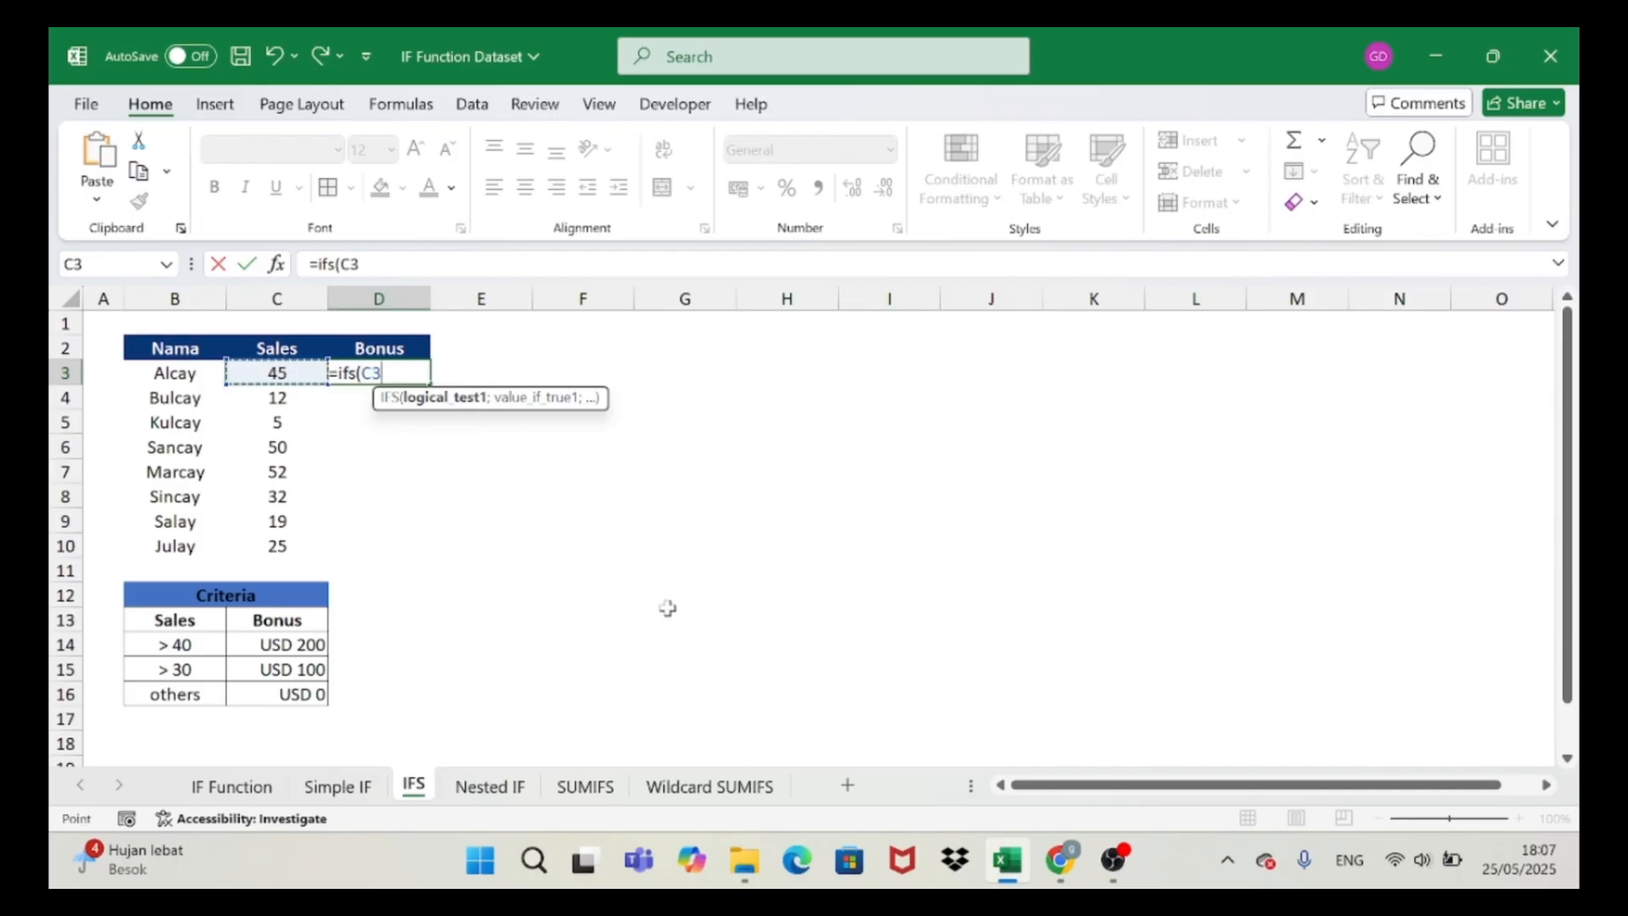
type(">")
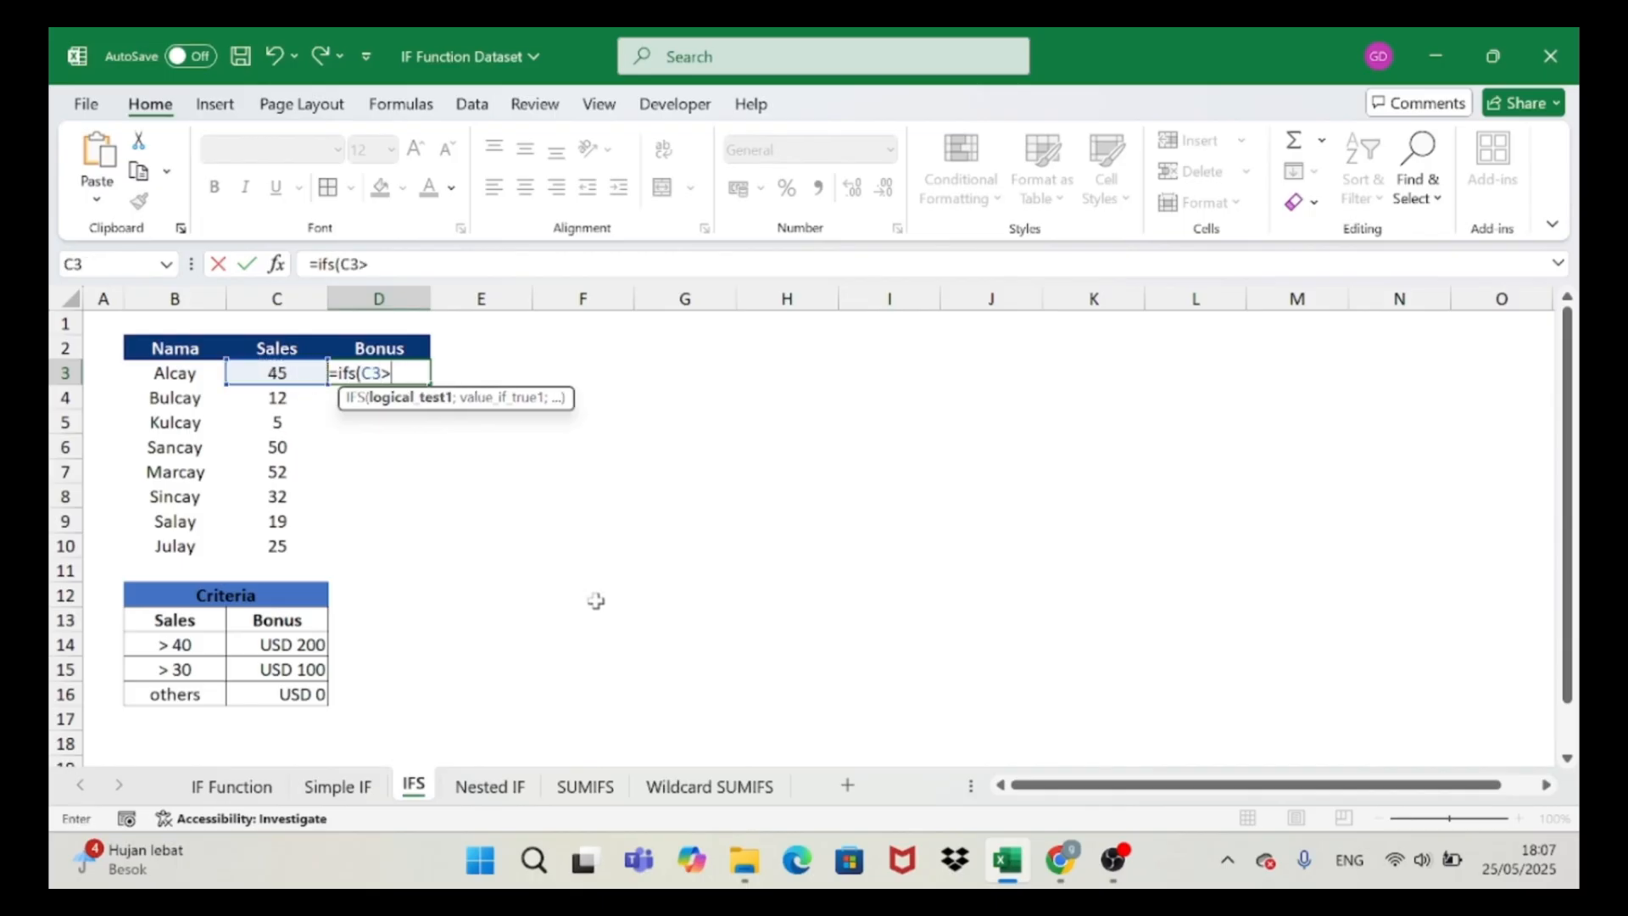
type("40;")
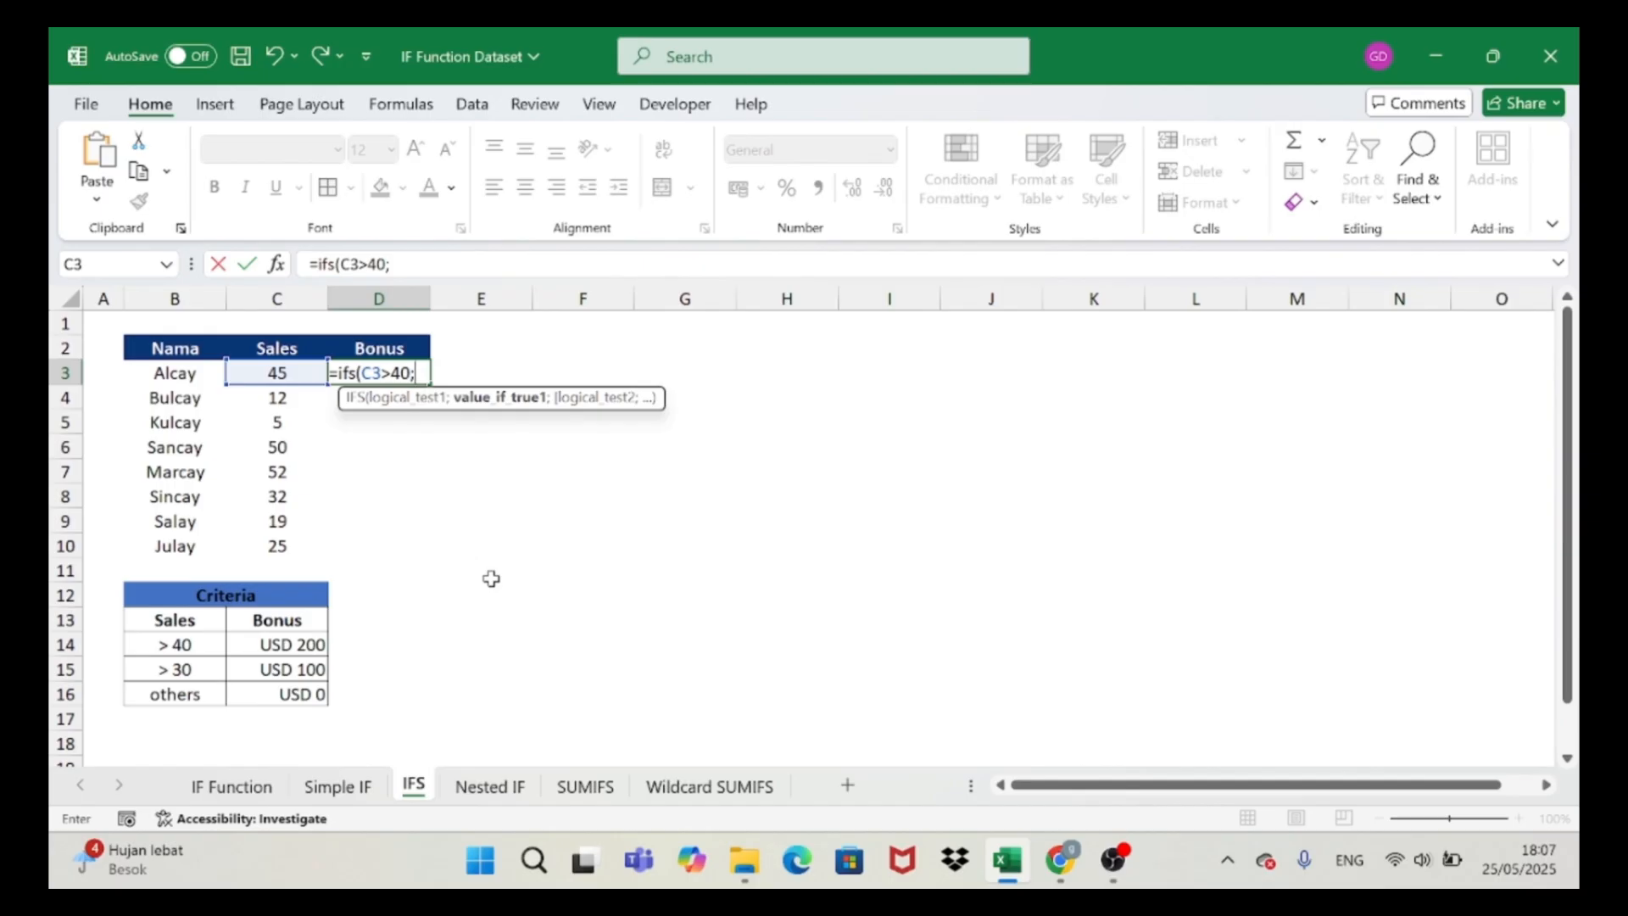
type("200")
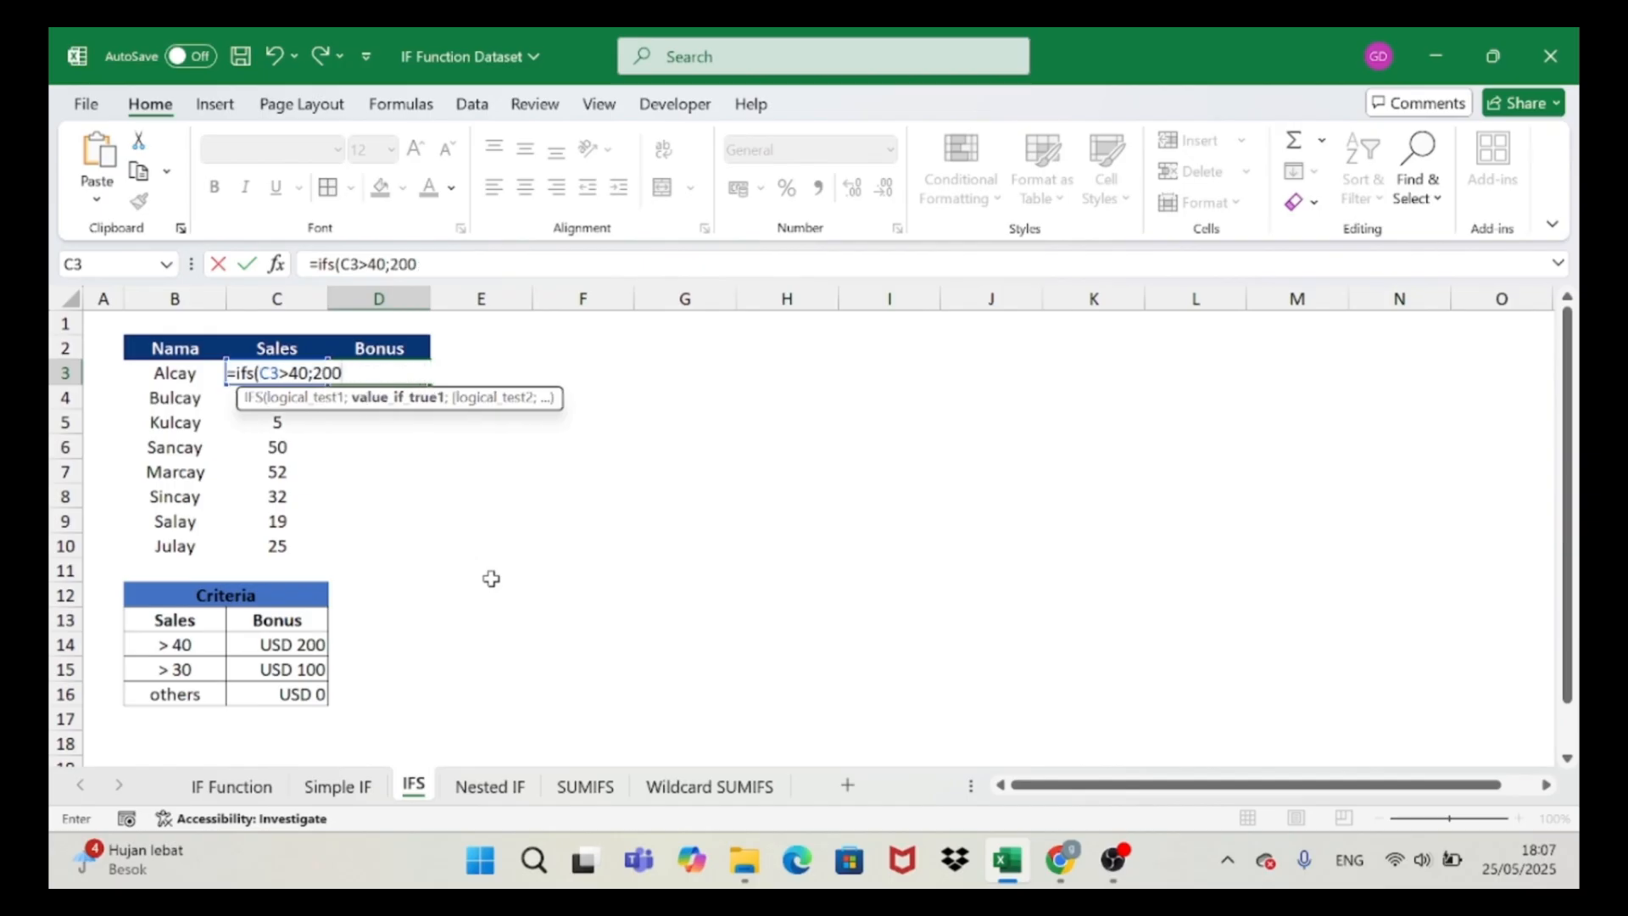
- Complete the D3 IFS formula with C3>30 returning 100 and C3<30 returning 0
type(";")
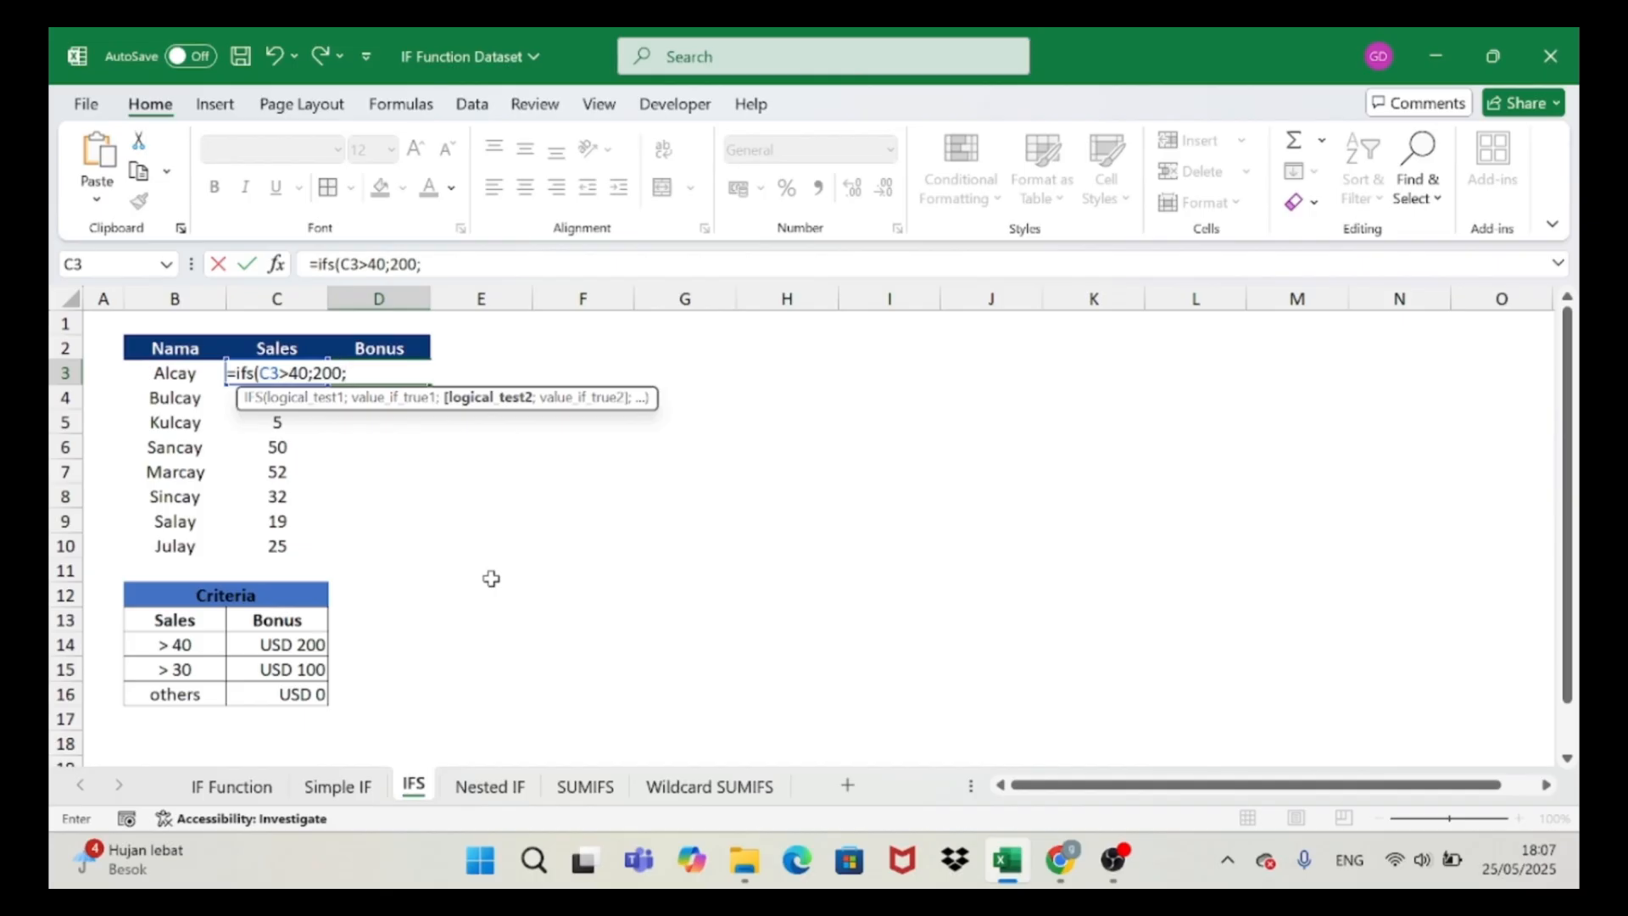
type("C3>30;10")
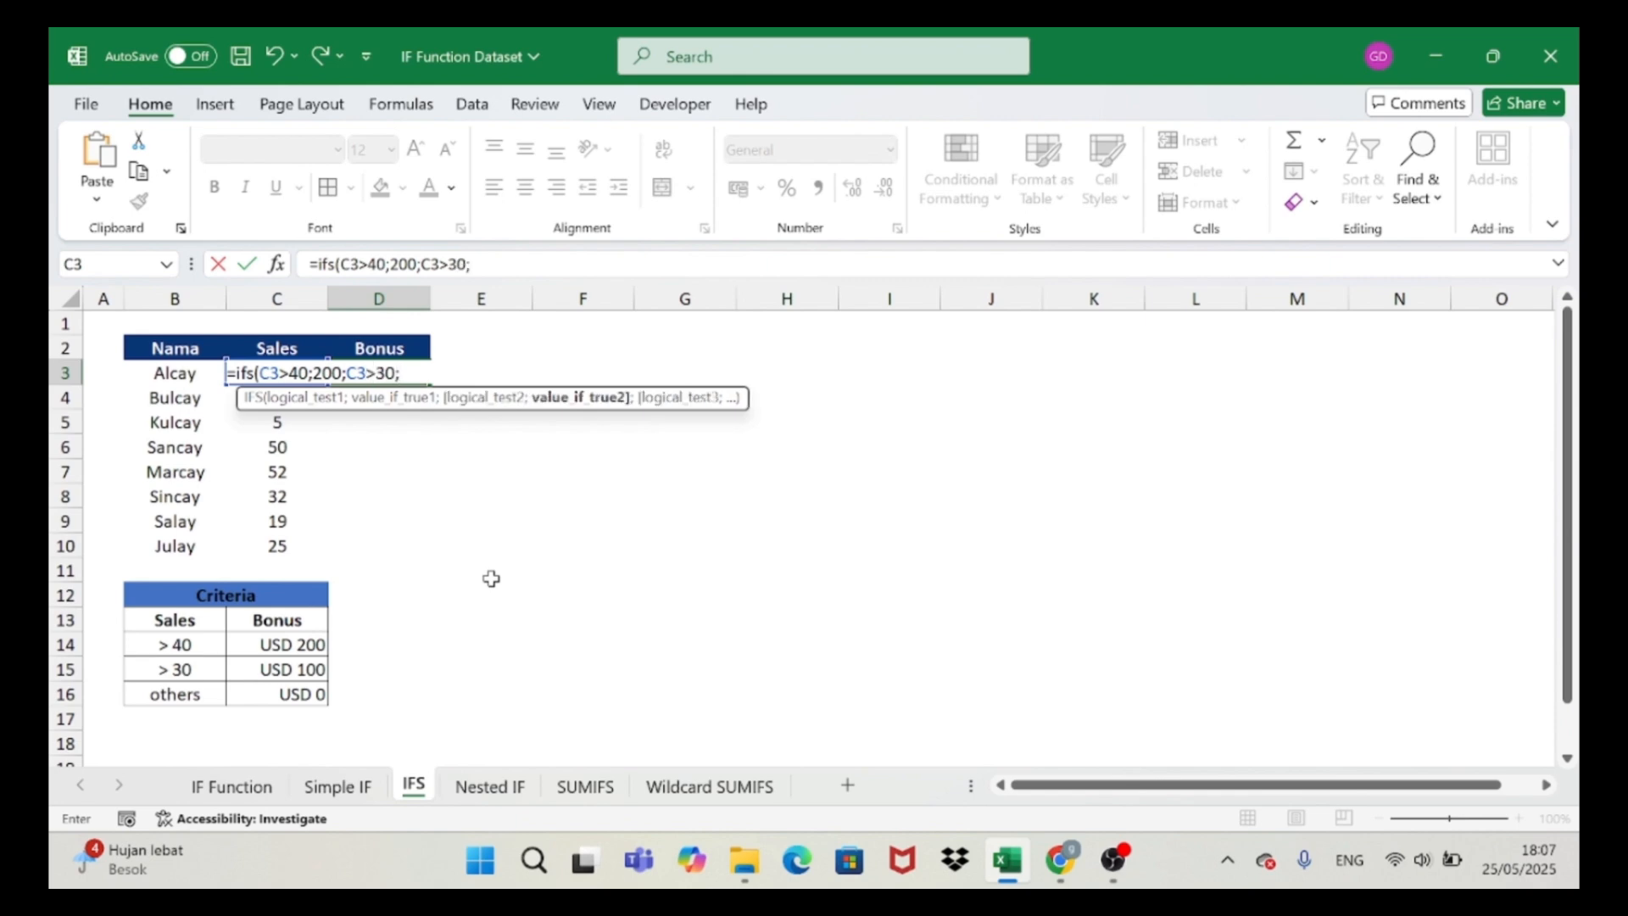
type("0;")
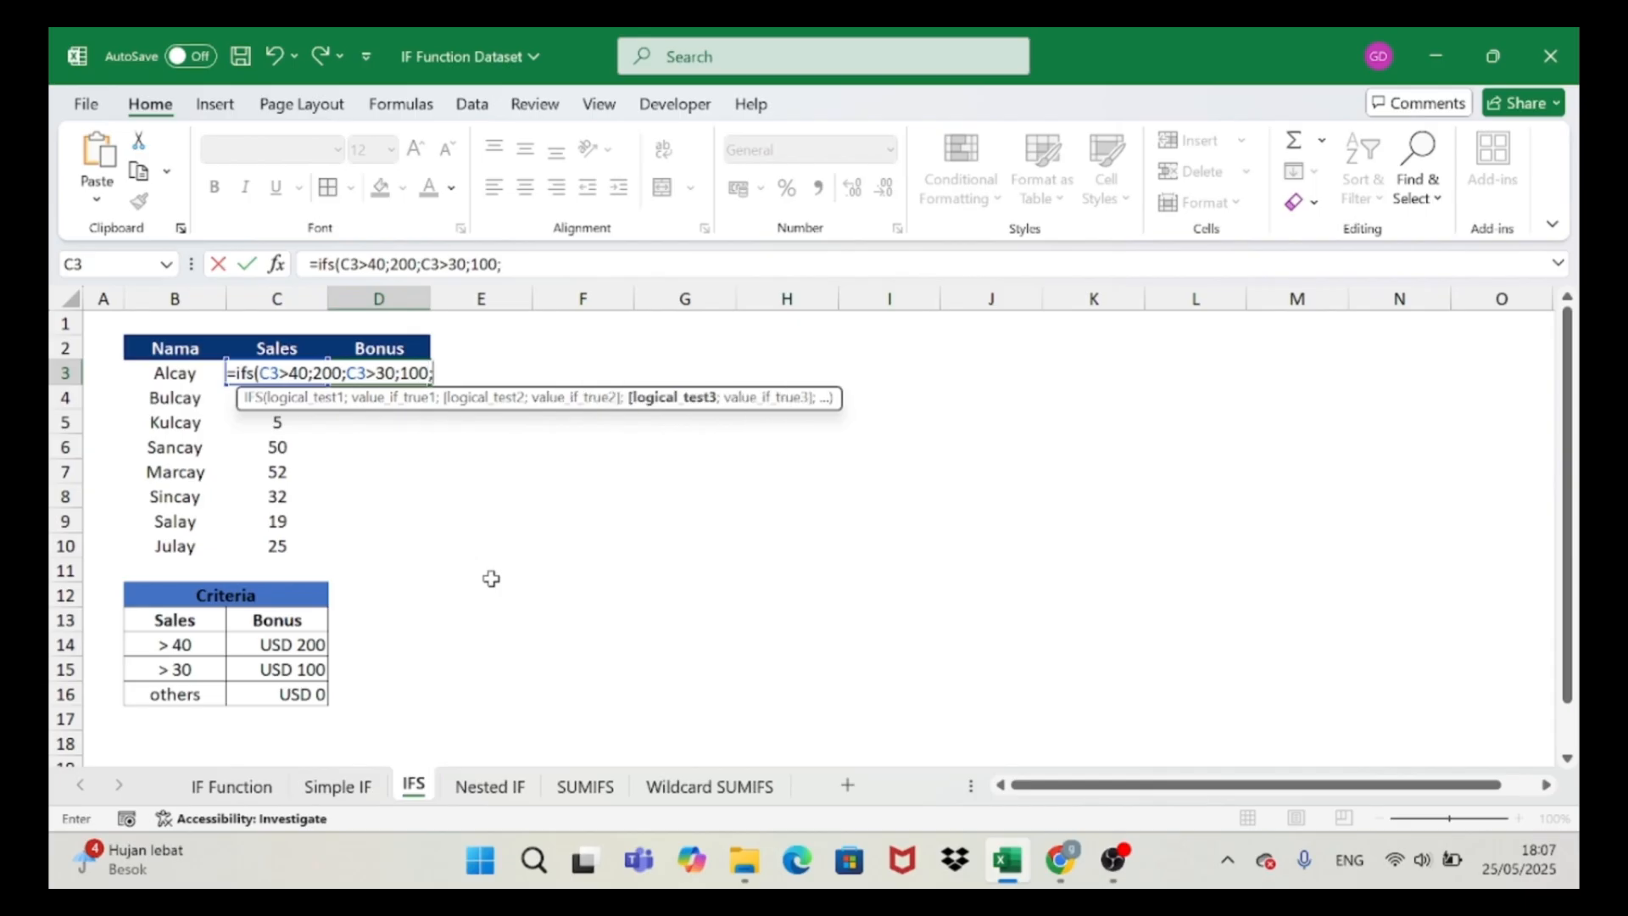
type("C3")
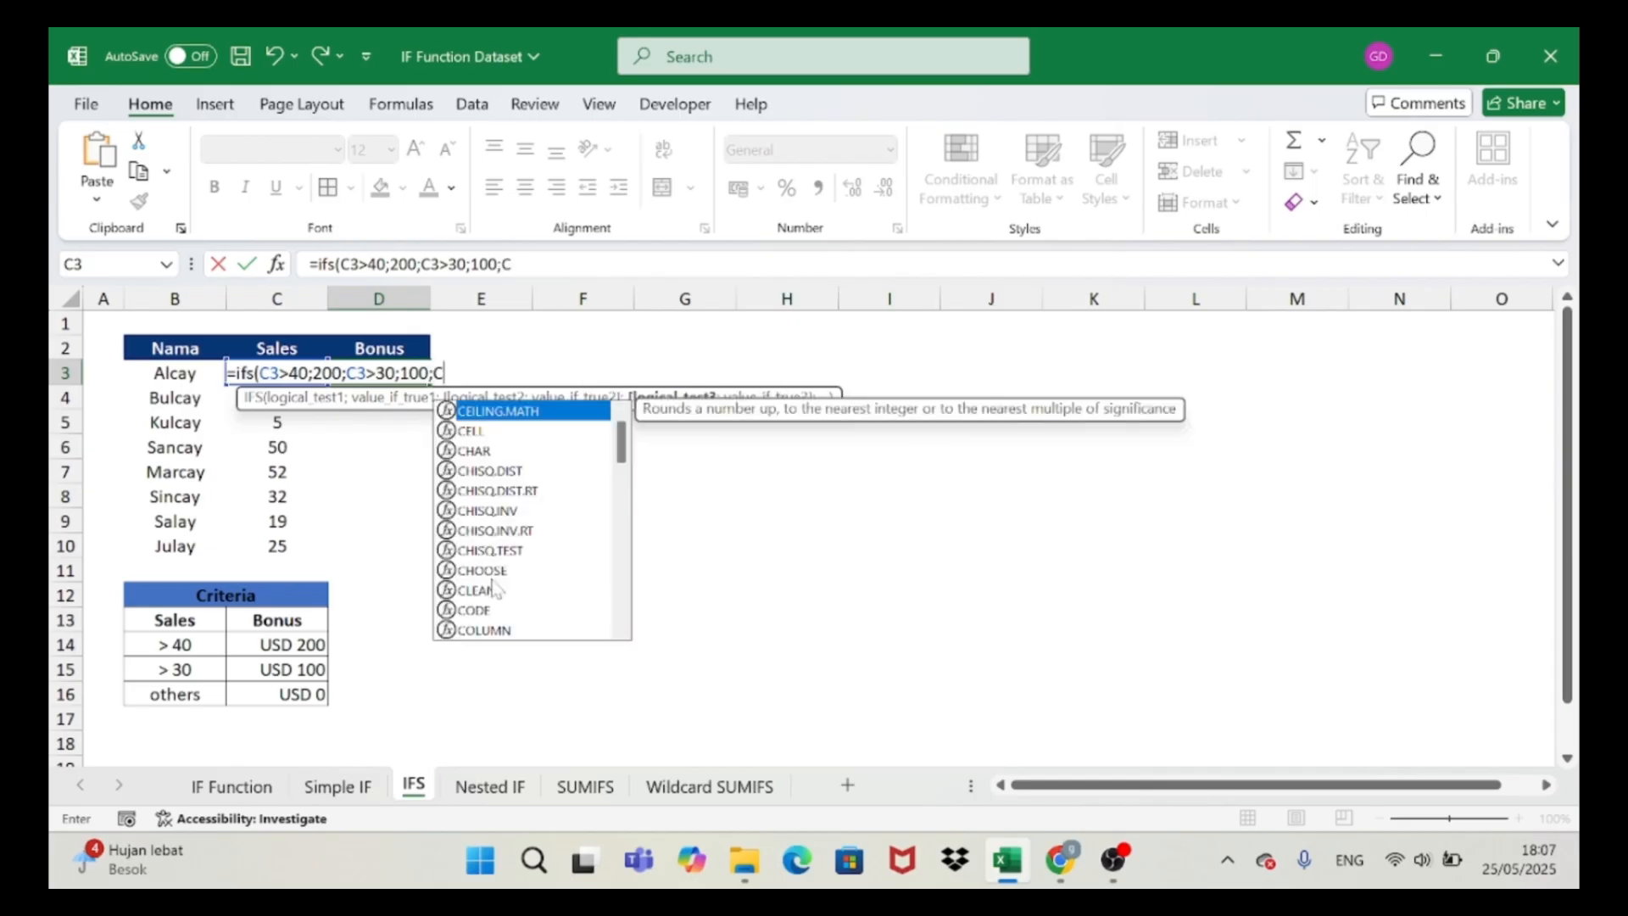
type(">")
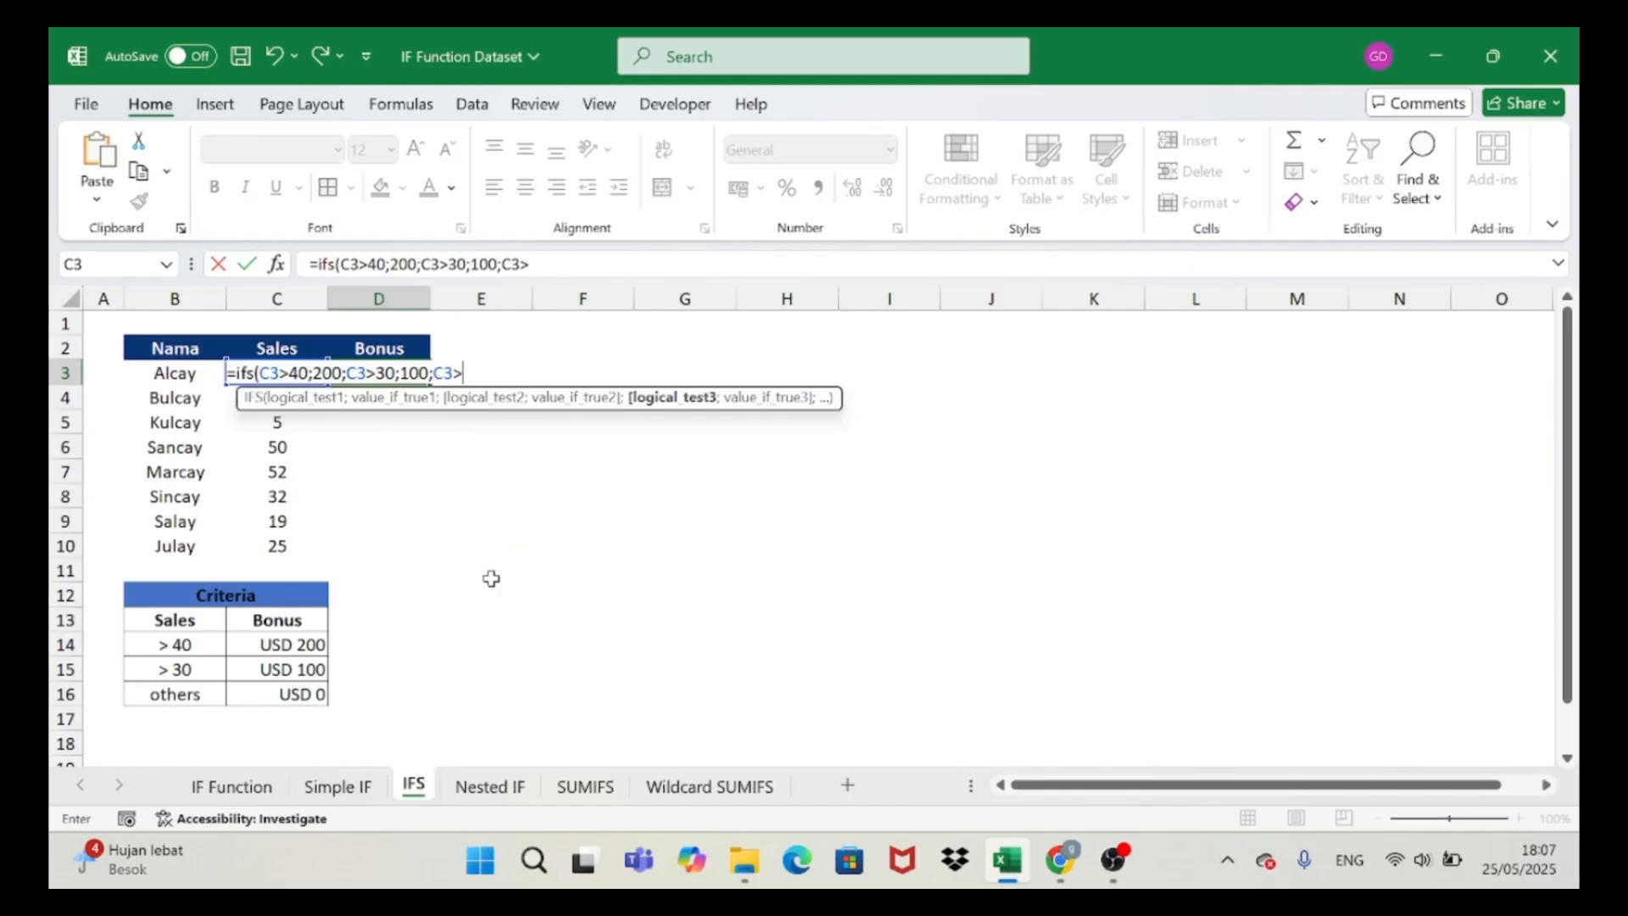
key("BackSpace")
type("<30;0")
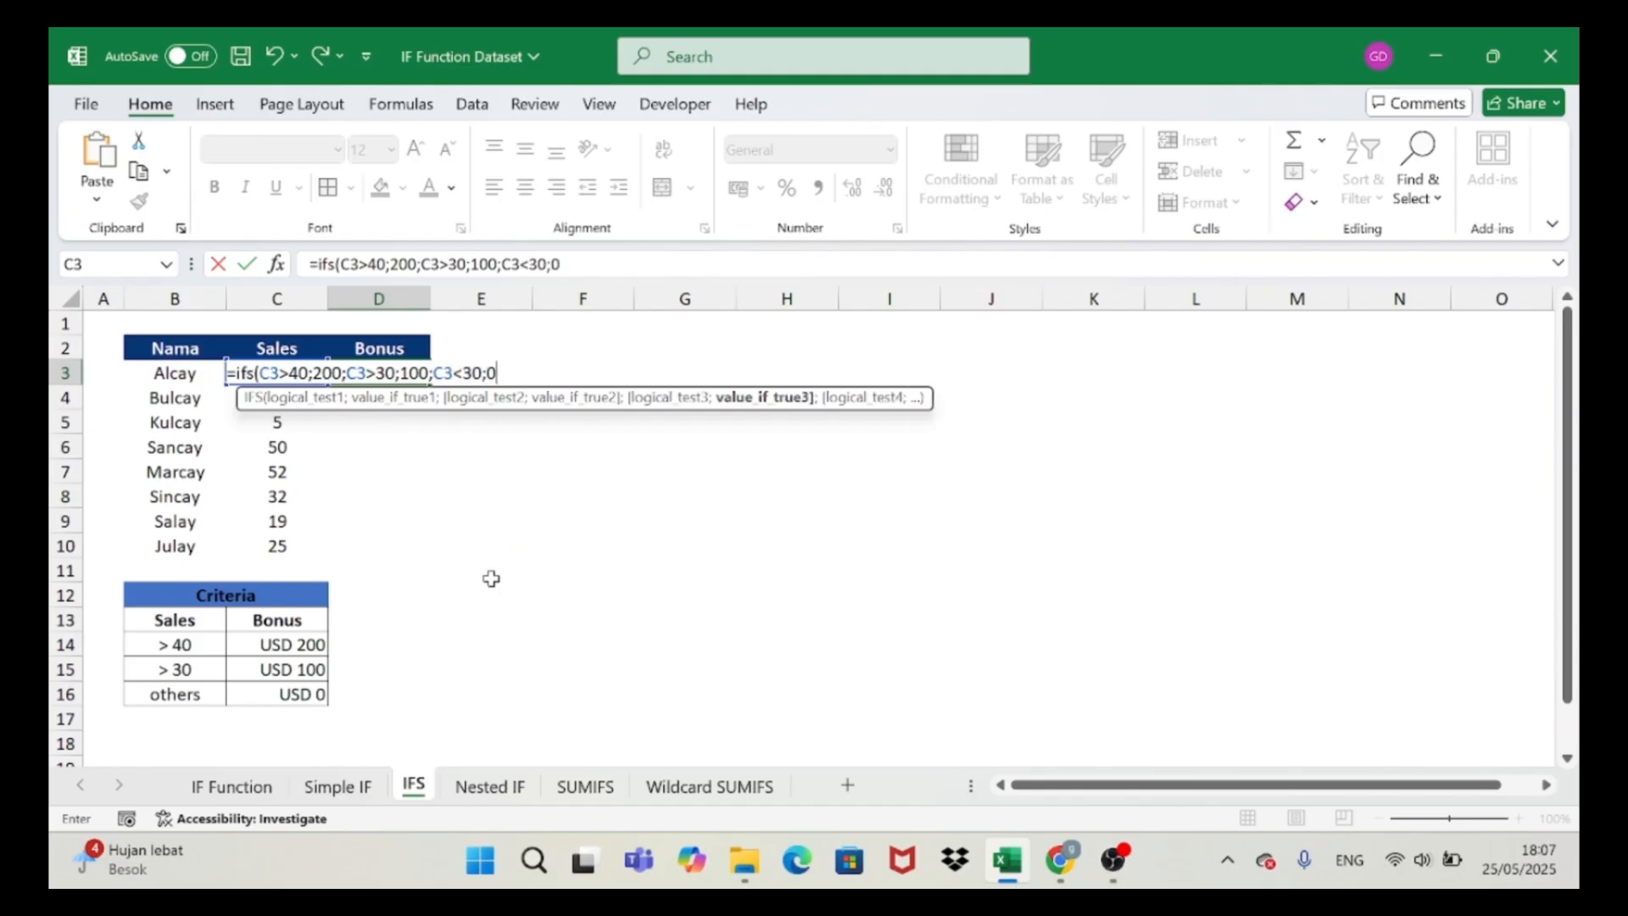
type(")")
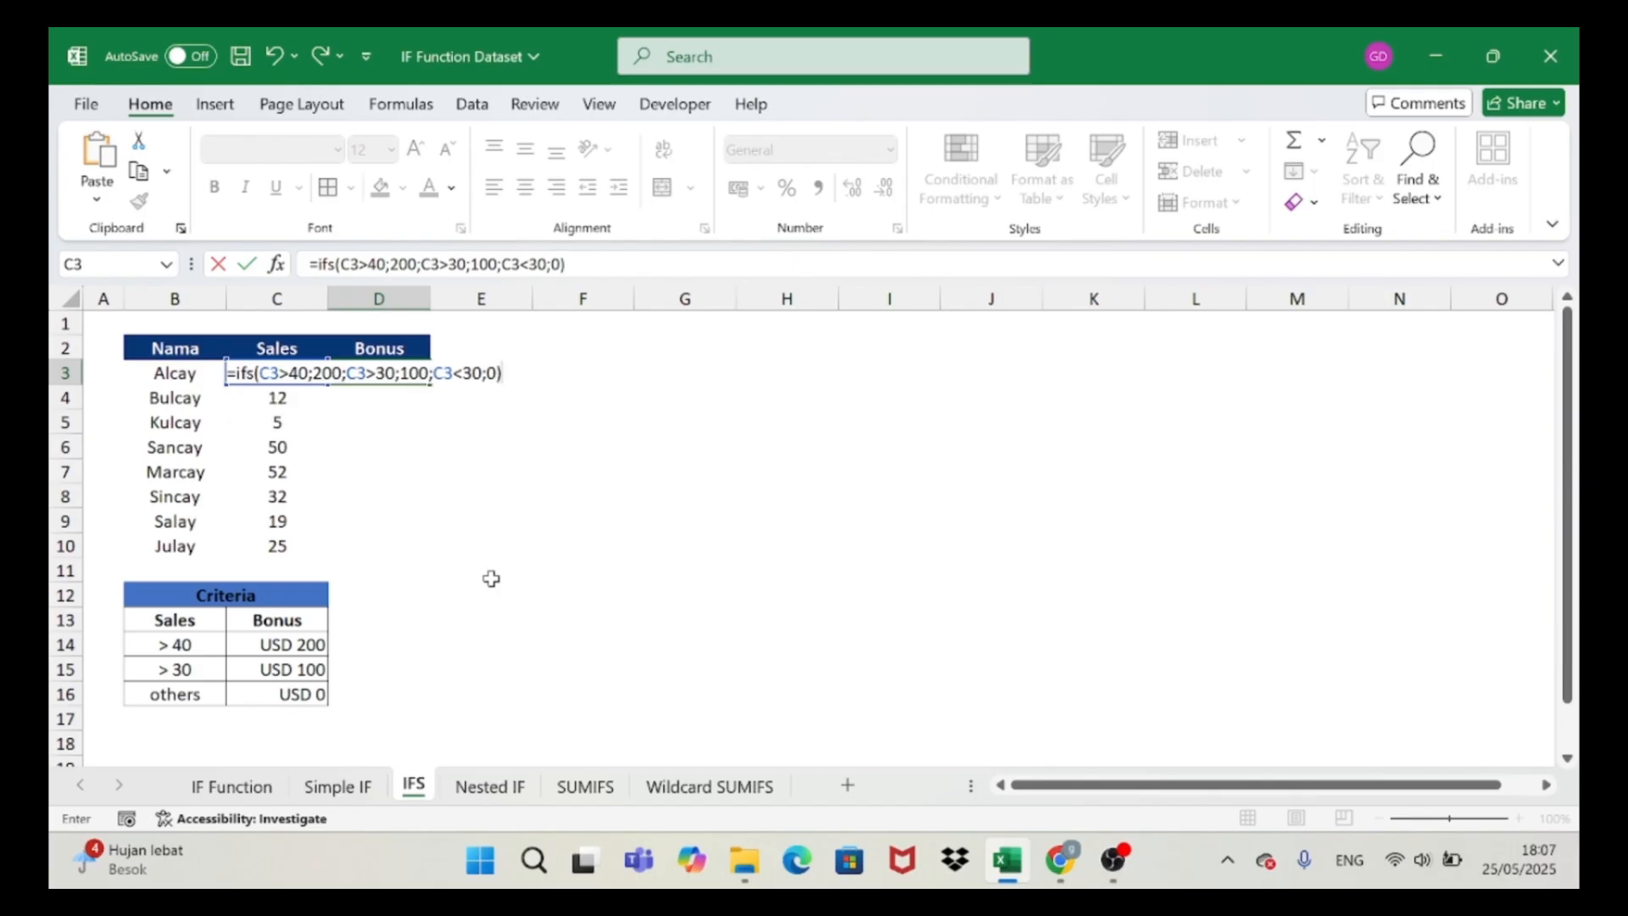
key("Return")
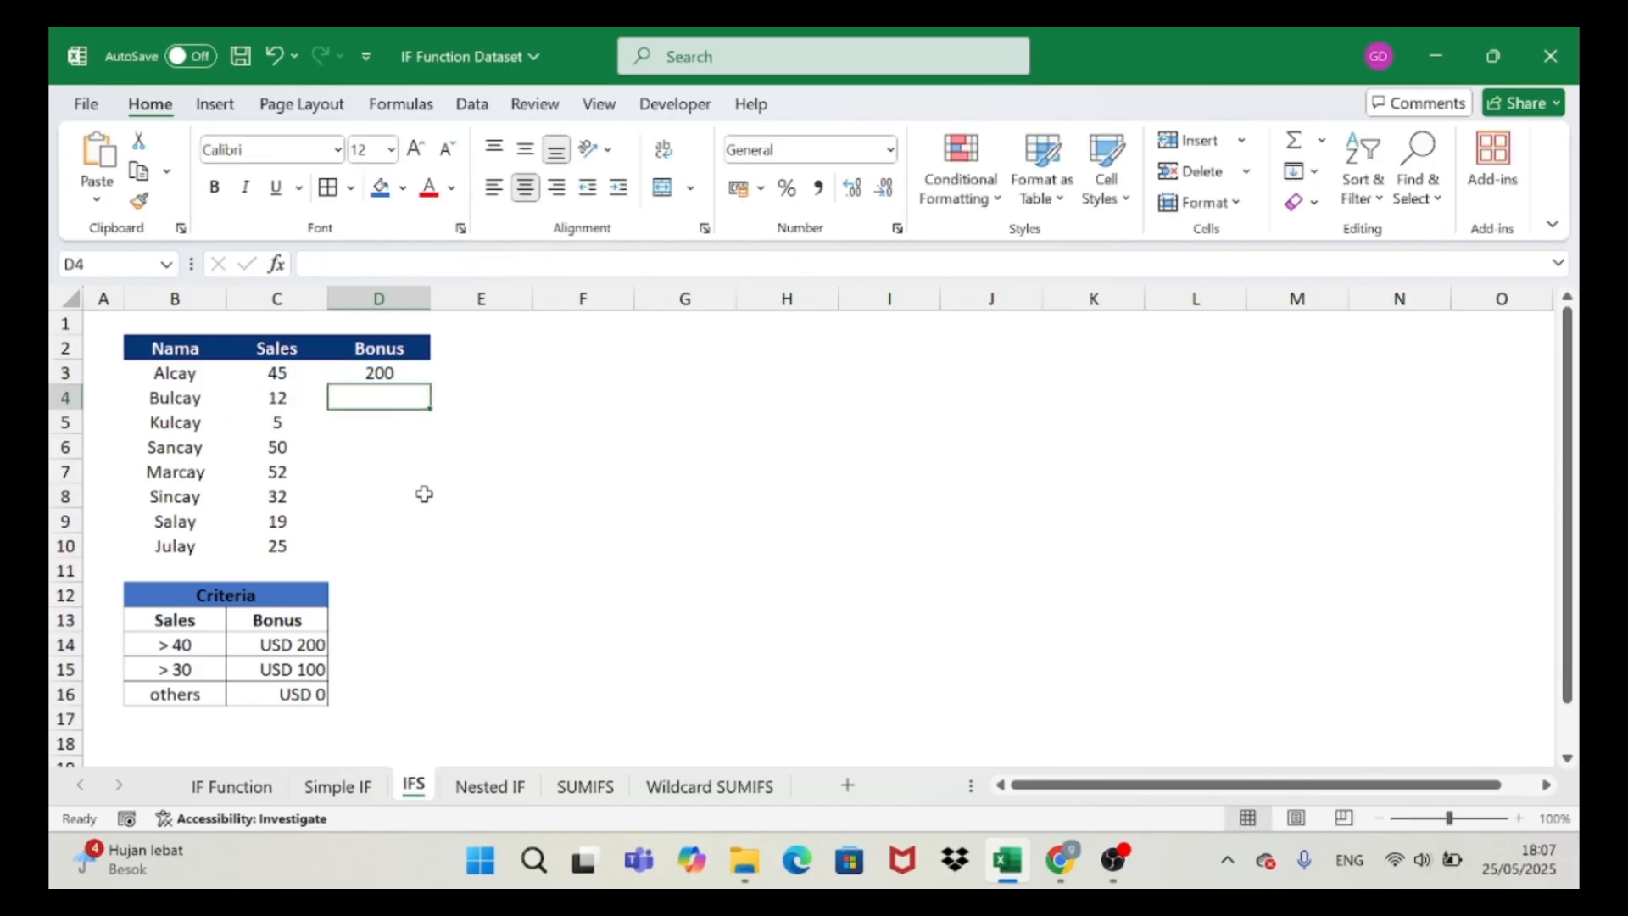
- Fill the IFS bonus formula from D3 down to D10
left_click(398, 373)
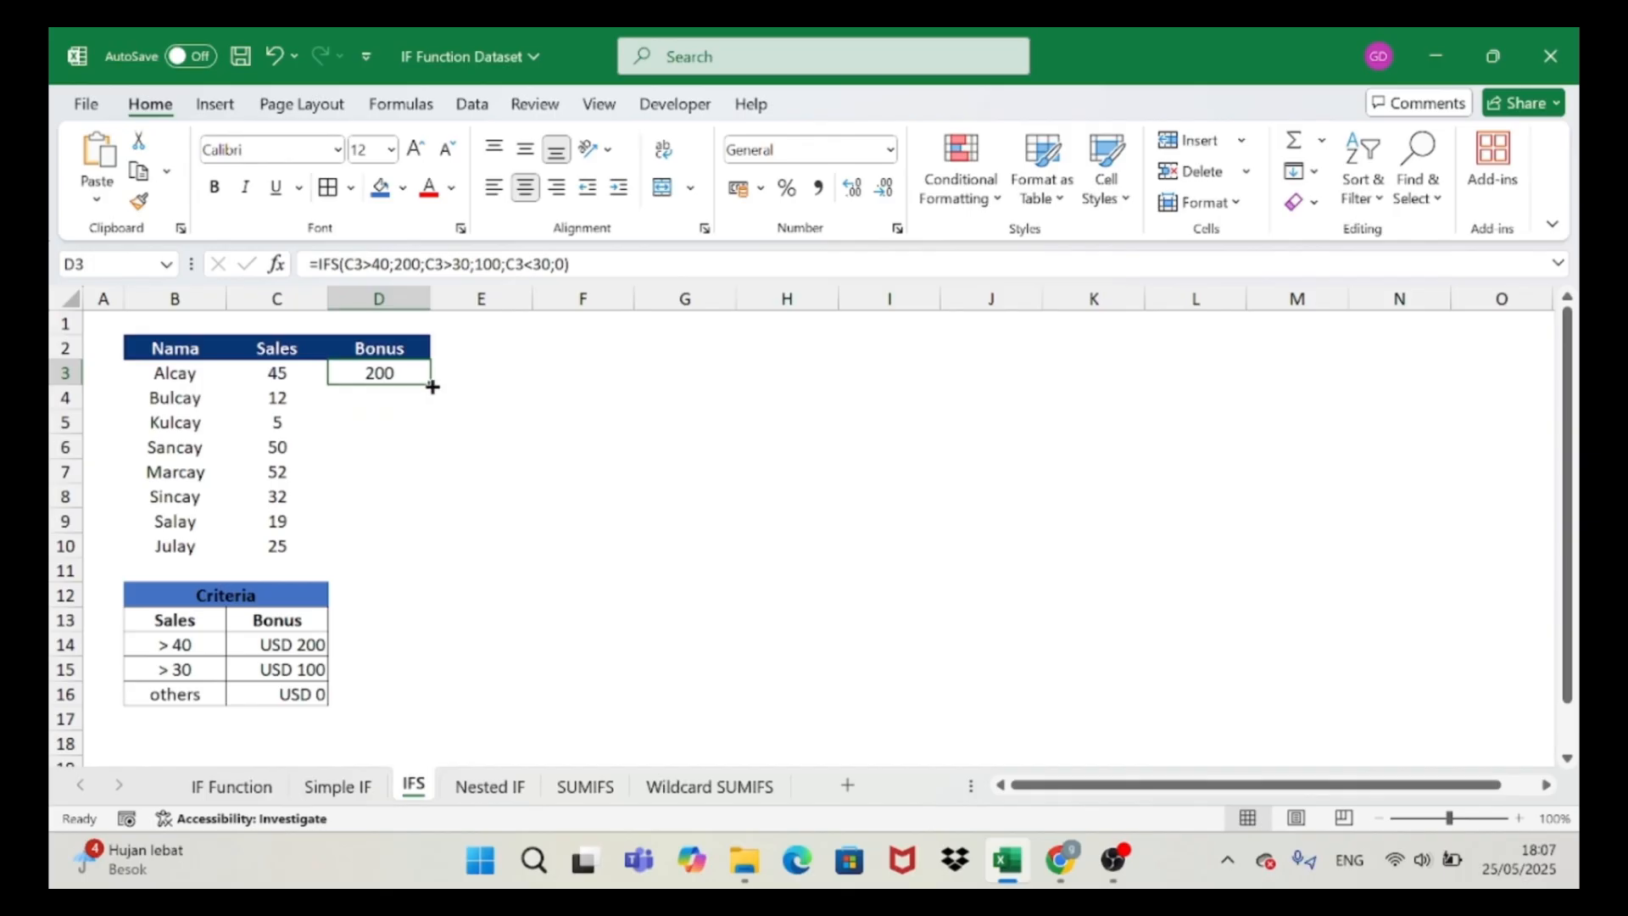
left_click_drag(430, 385, 432, 557)
left_click(576, 448)
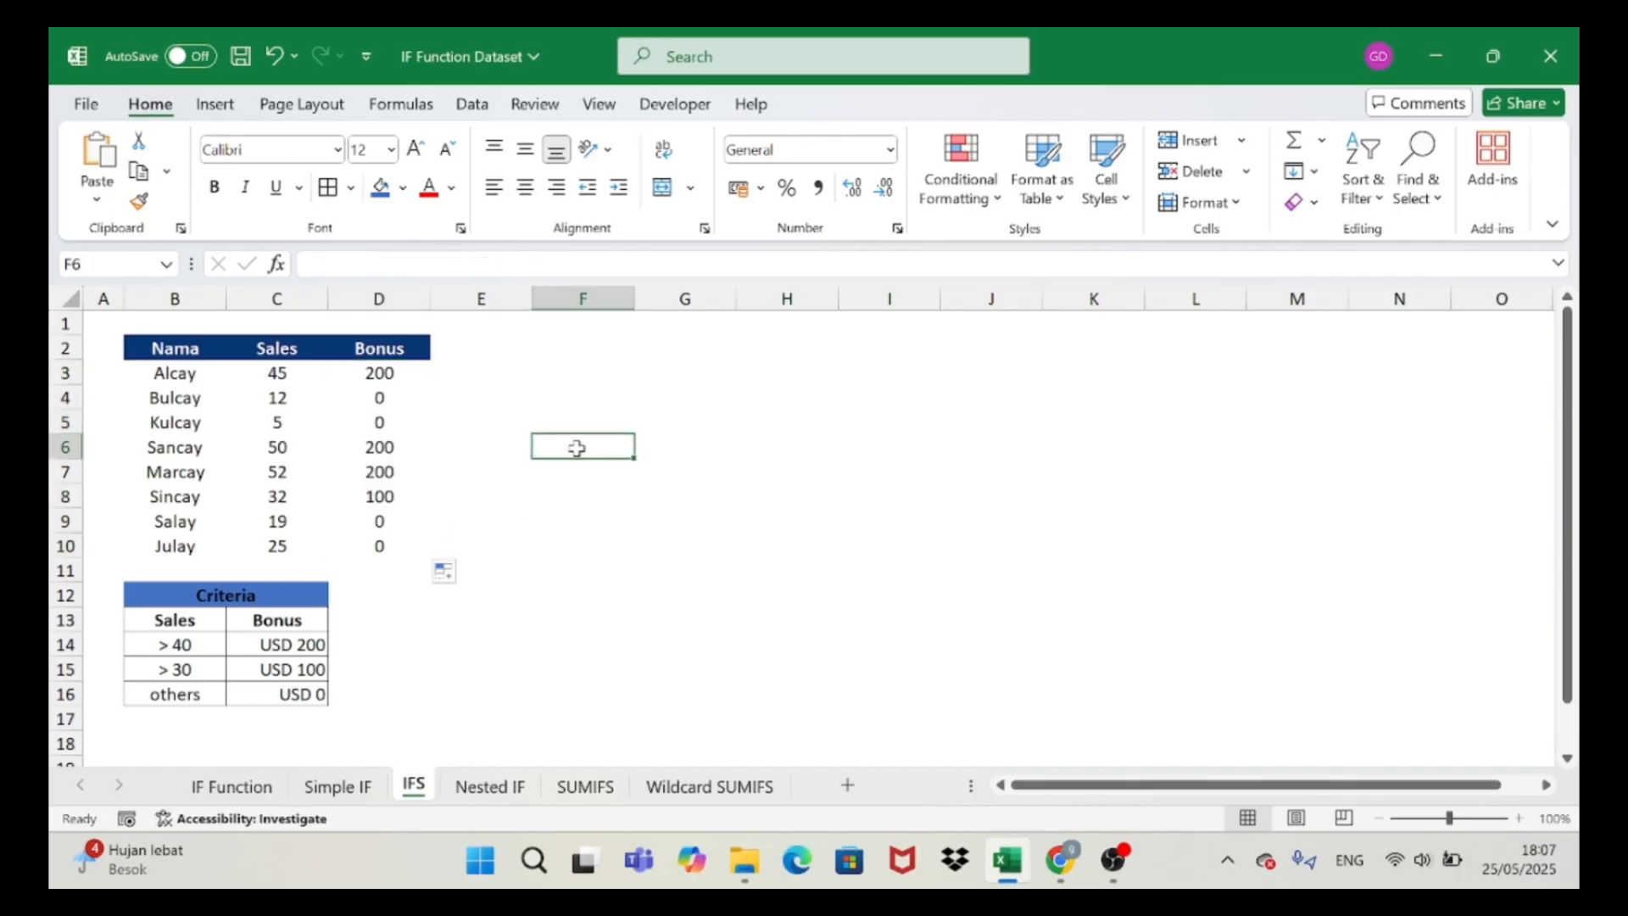
- Check the bonus in D3 against the name in B3 and the sales value in C3
key("Up")
key("Up")
key("Up")
key("Left")
key("Left")
key("Left")
key("Left")
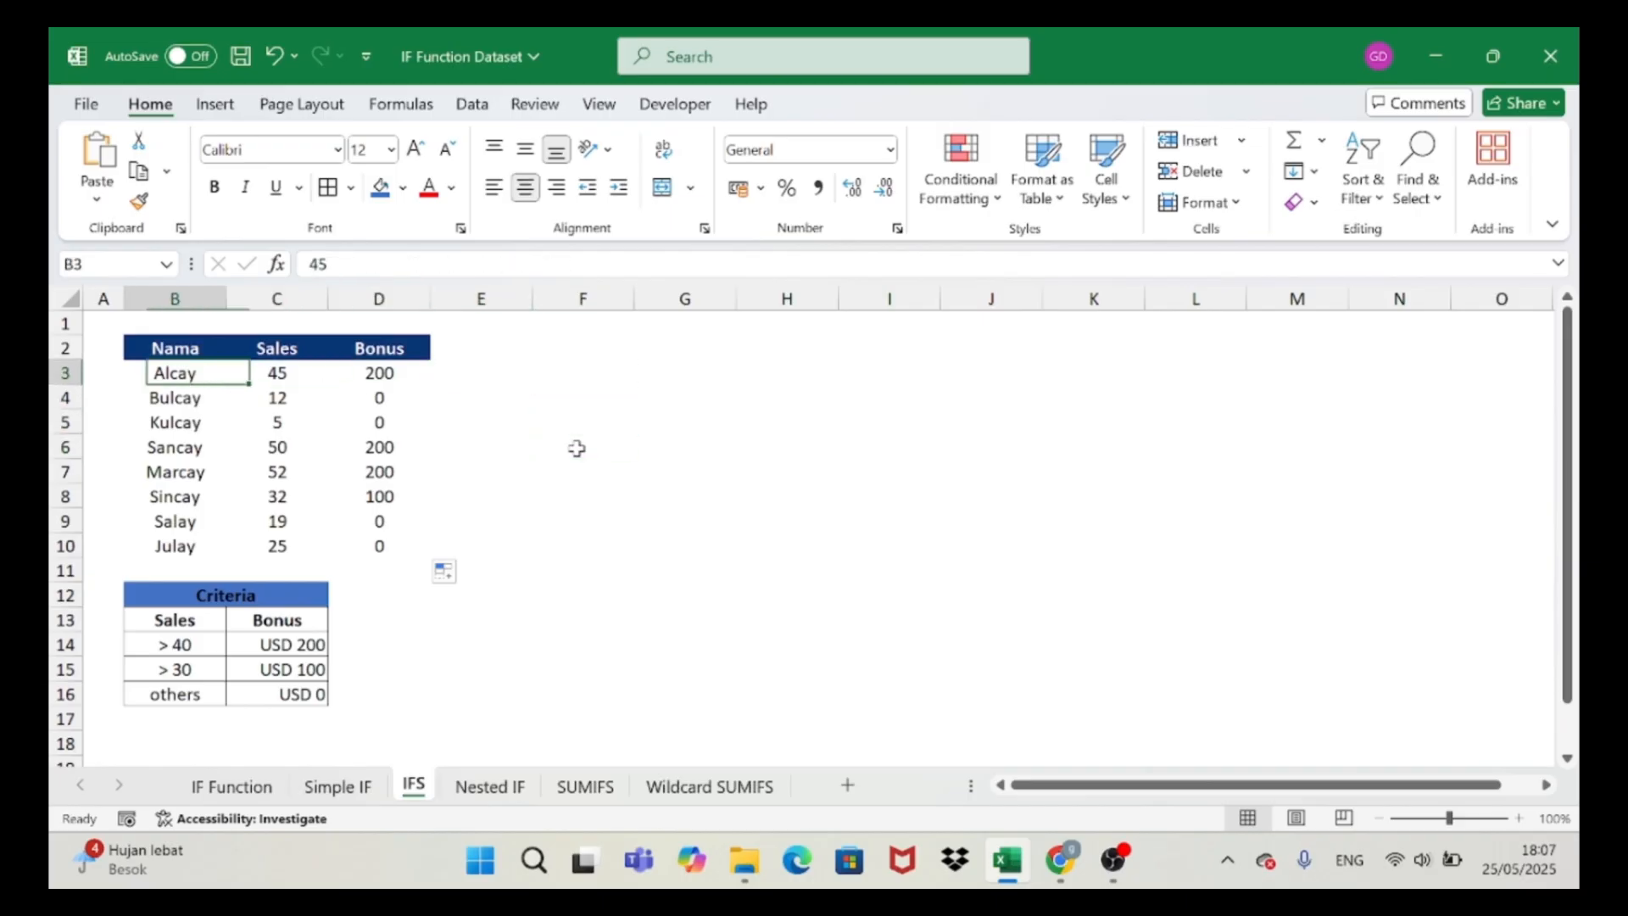
key("Right")
key("Right")
key("Left")
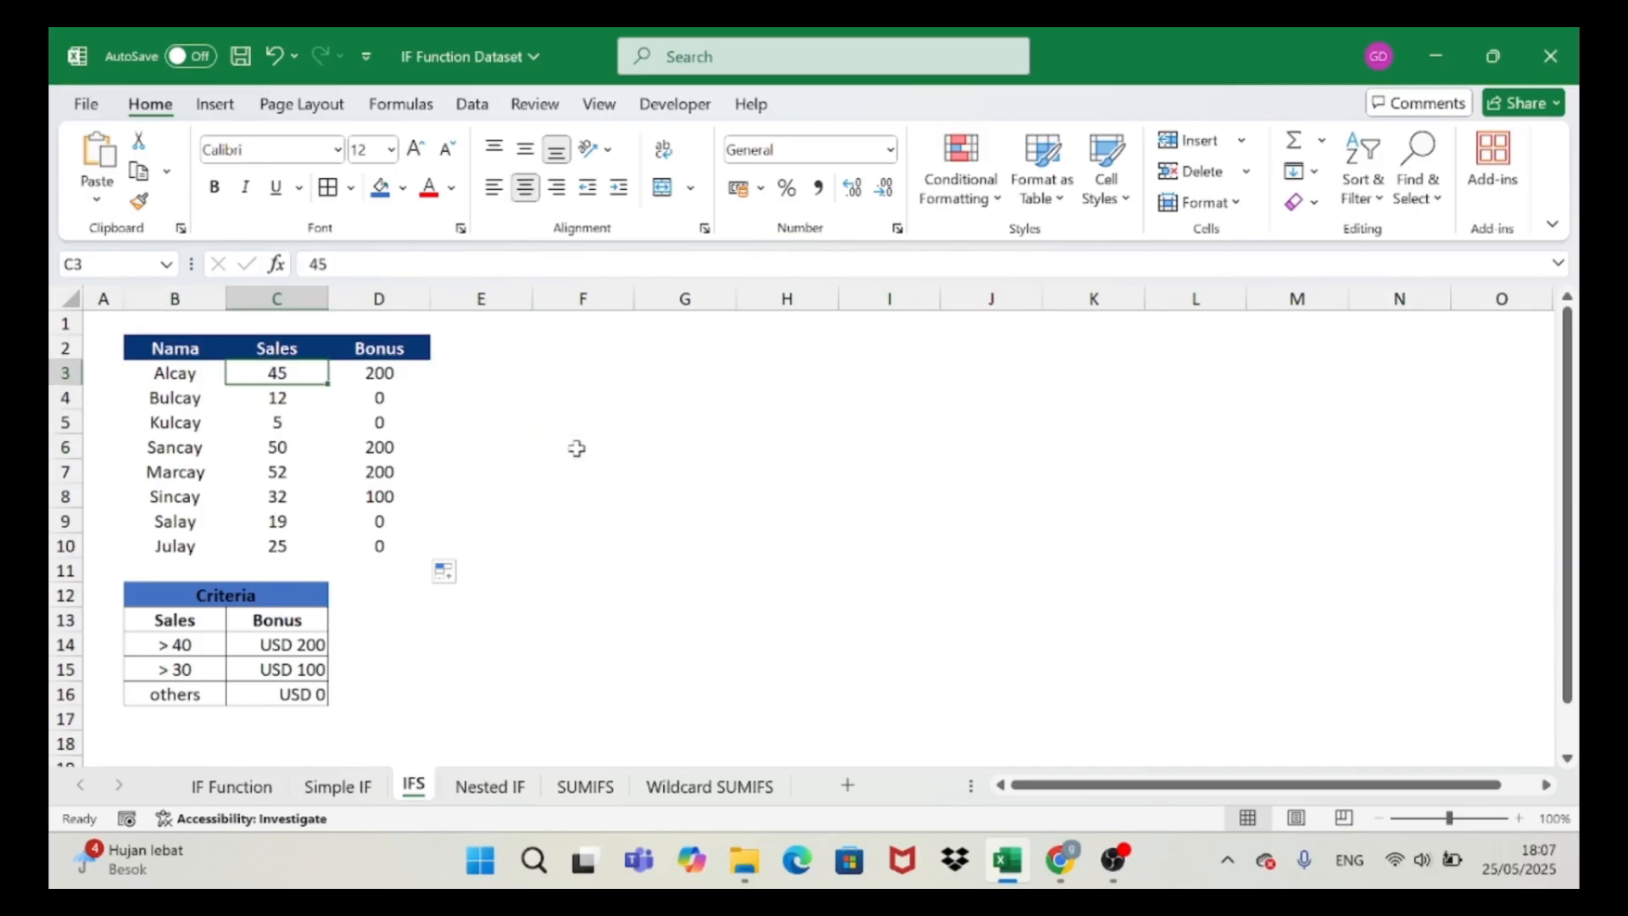
key("Right")
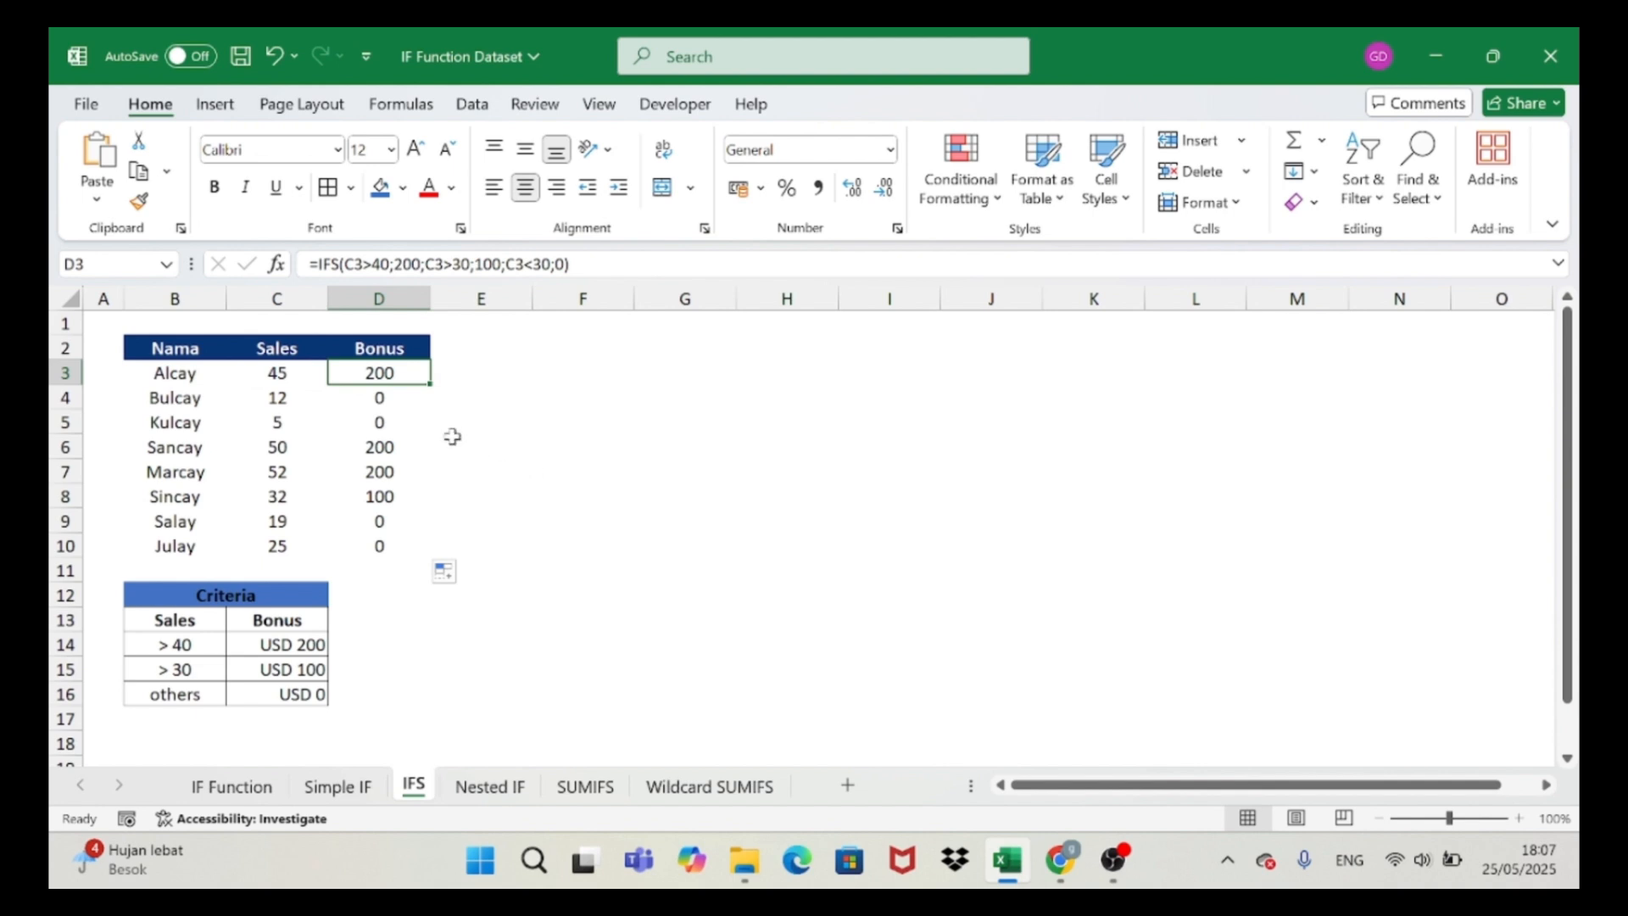
- Check the bonus in D4 against its sales value, and go through the bonuses in D5 to D8
left_click(379, 399)
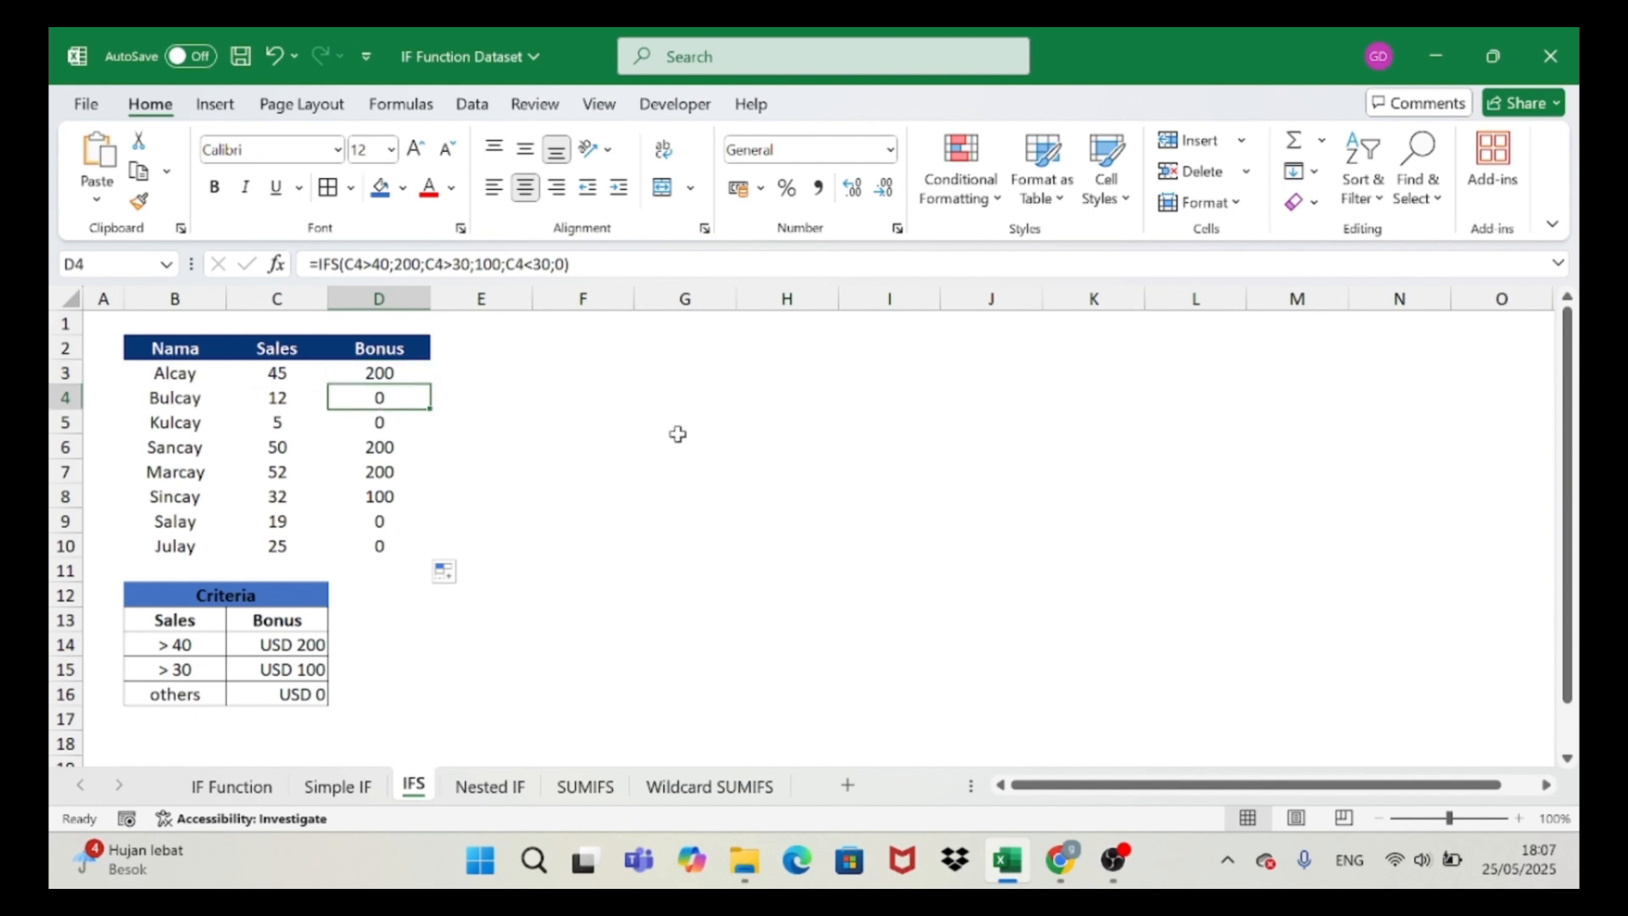
key("Left")
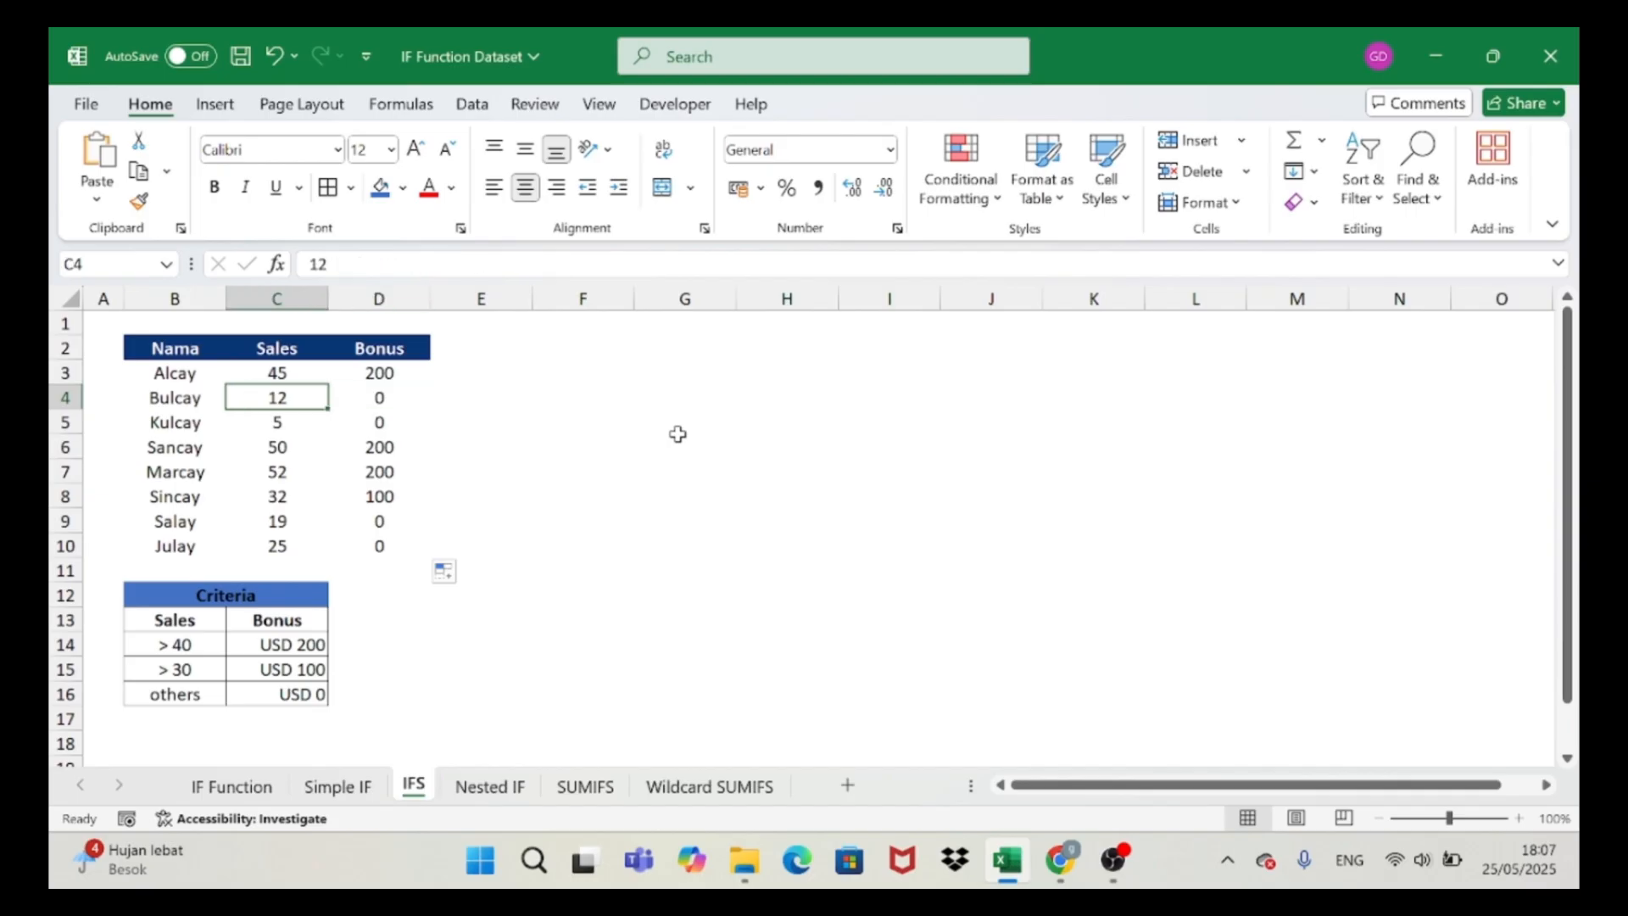
key("Right")
key("Down")
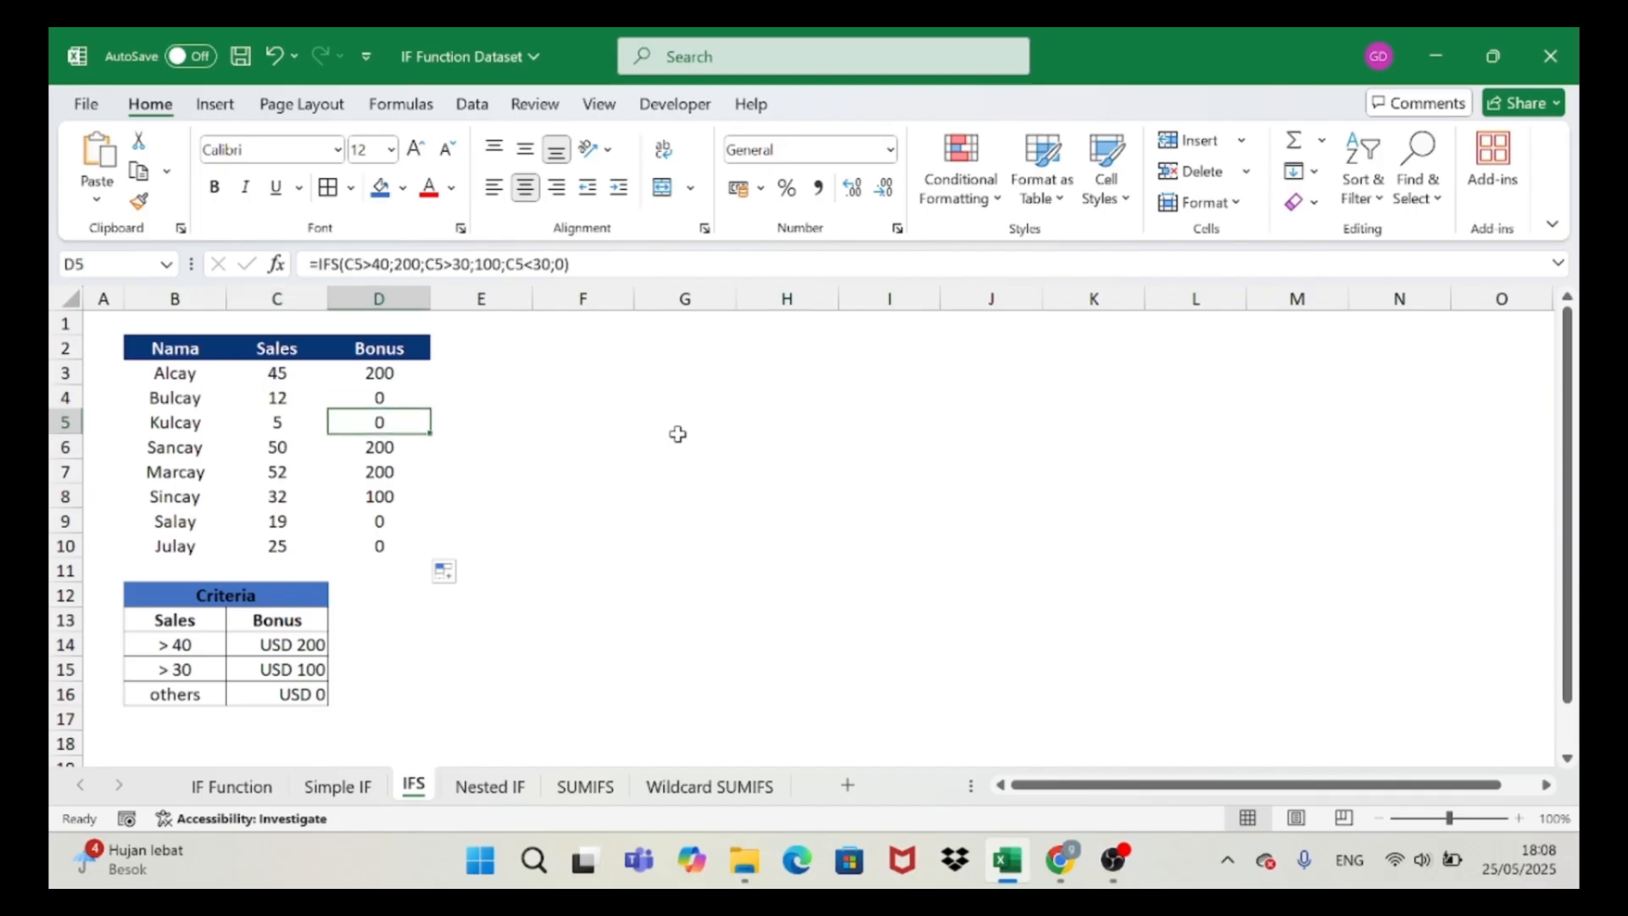
key("Down")
key("Down")
key("Down")
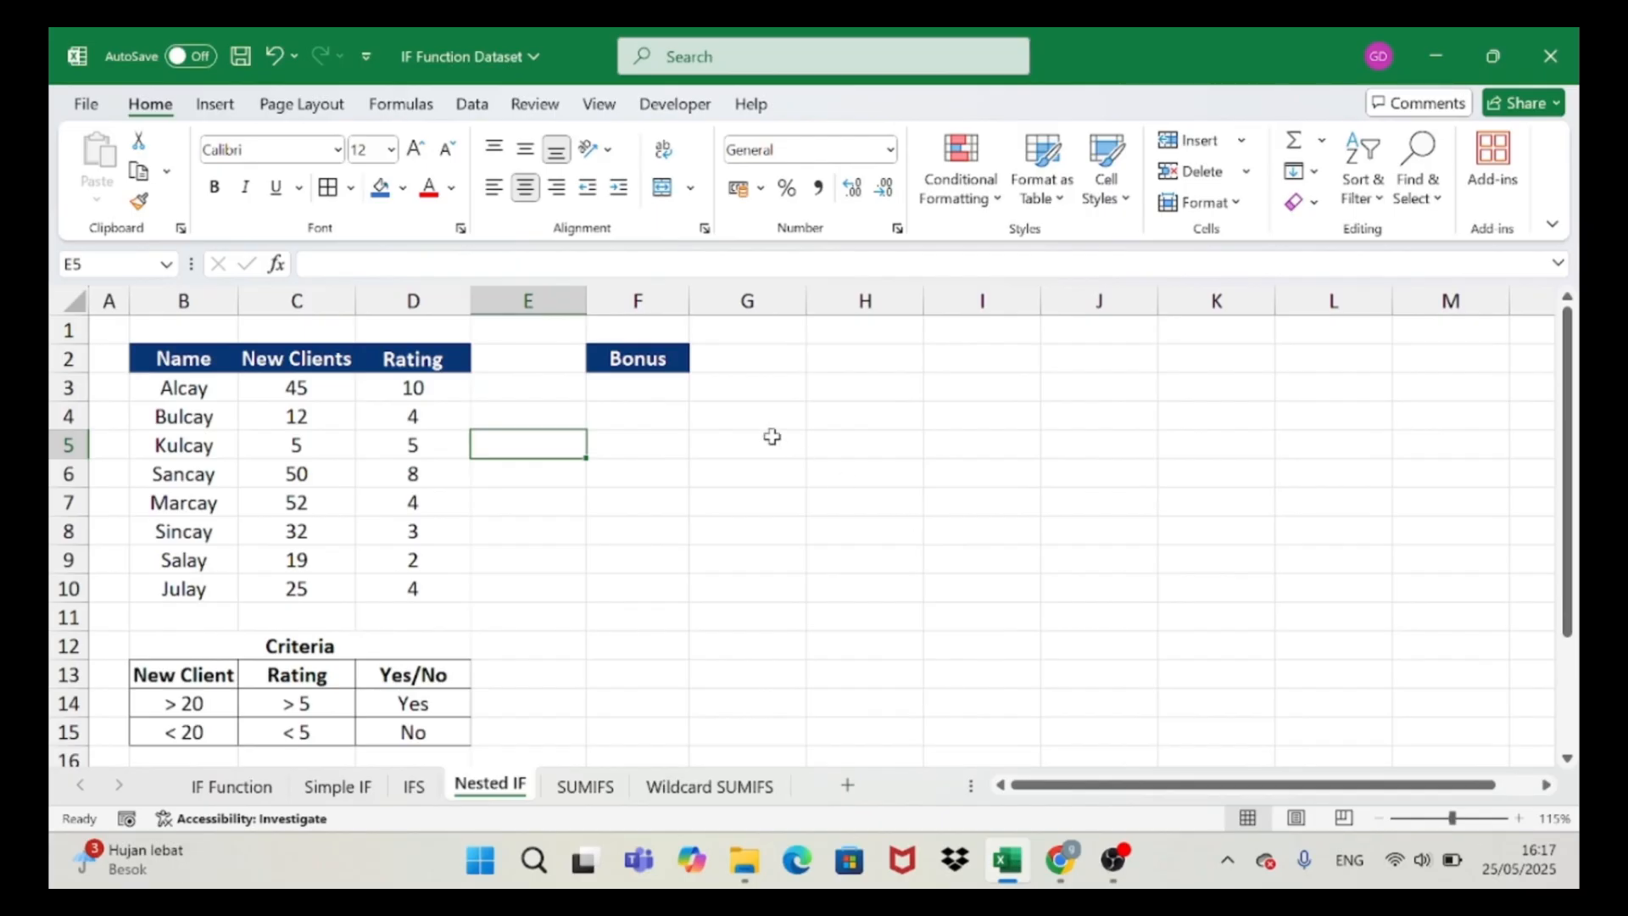
- Examine the rating data and the criteria table in B12:D15, covering new clients, rating and the Yes/No outcome
left_click(652, 389)
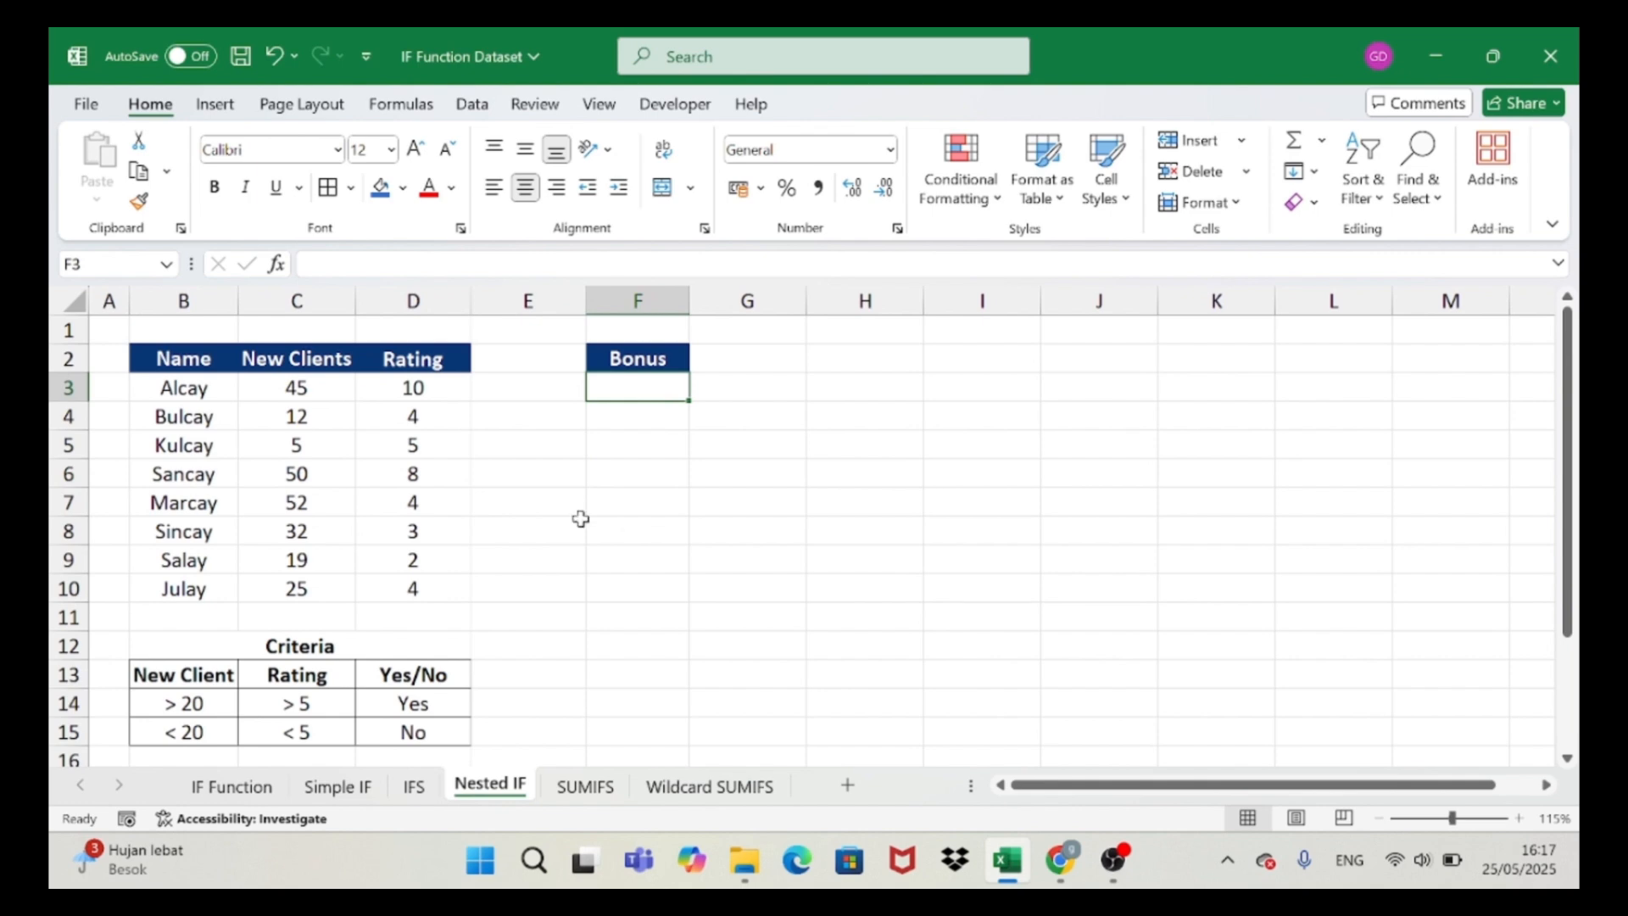
left_click(384, 412)
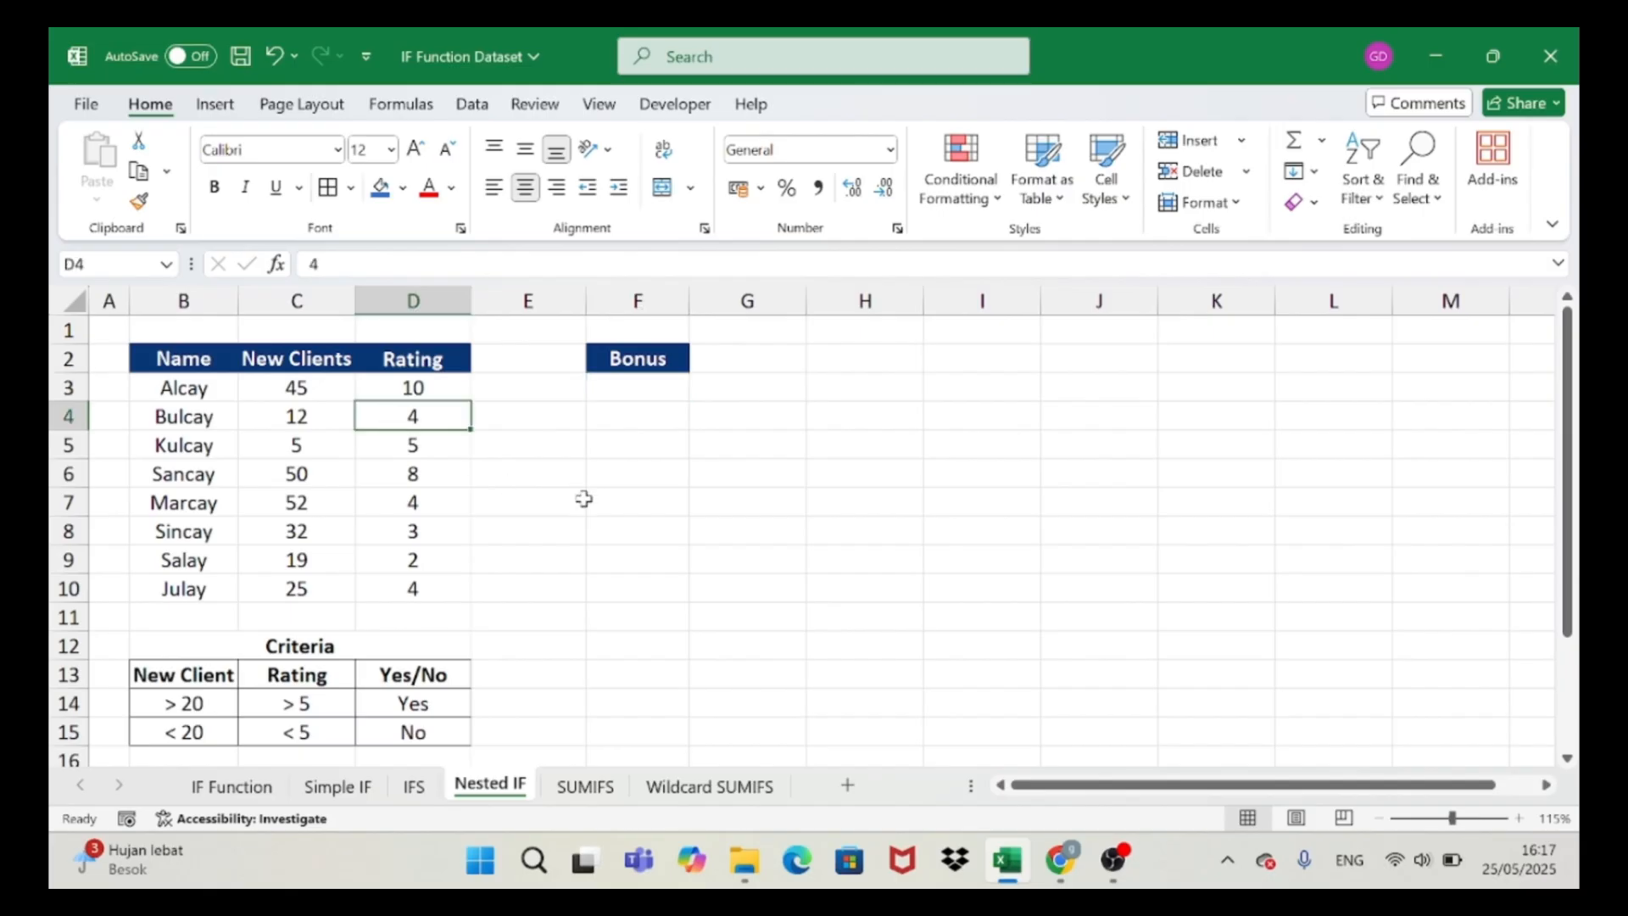
left_click(355, 644)
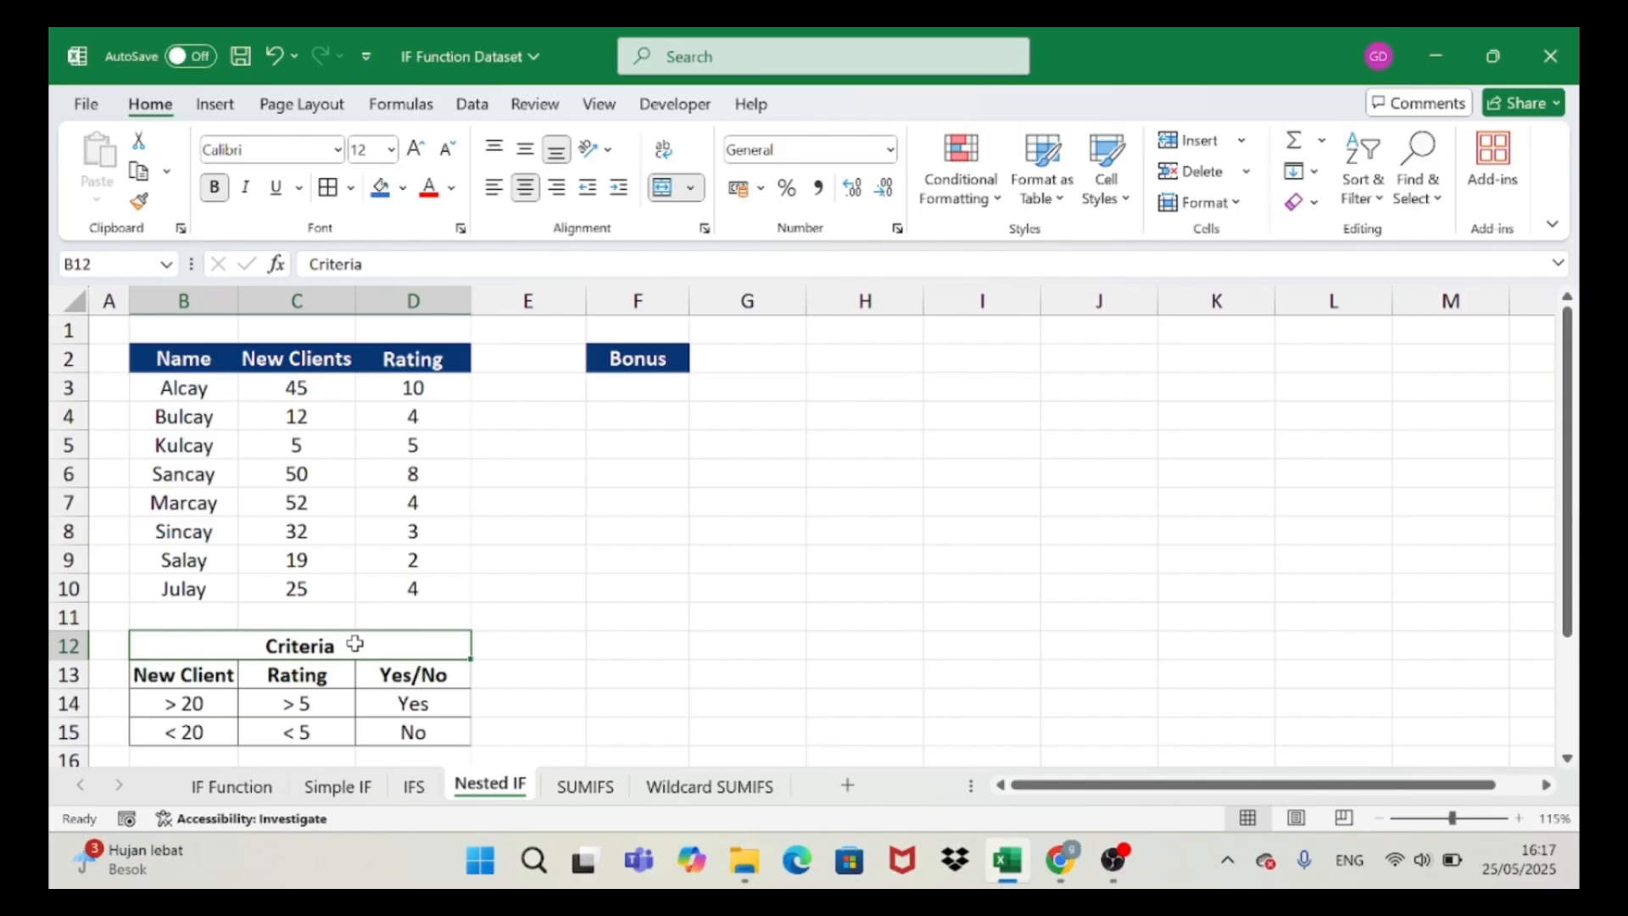
key("Down")
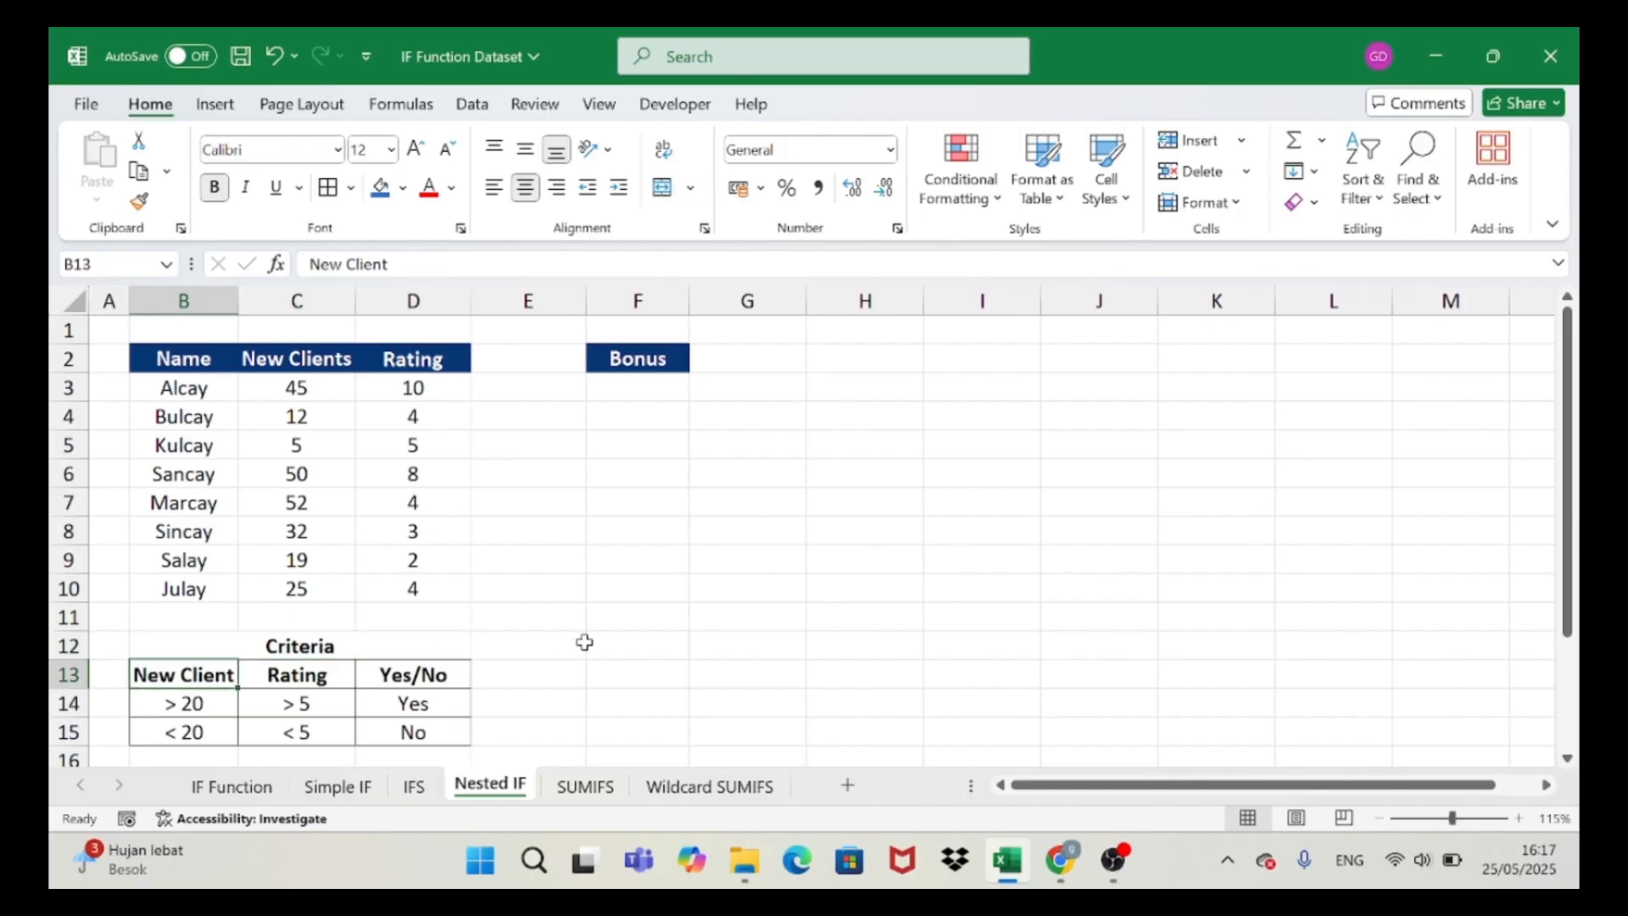
left_click(178, 706)
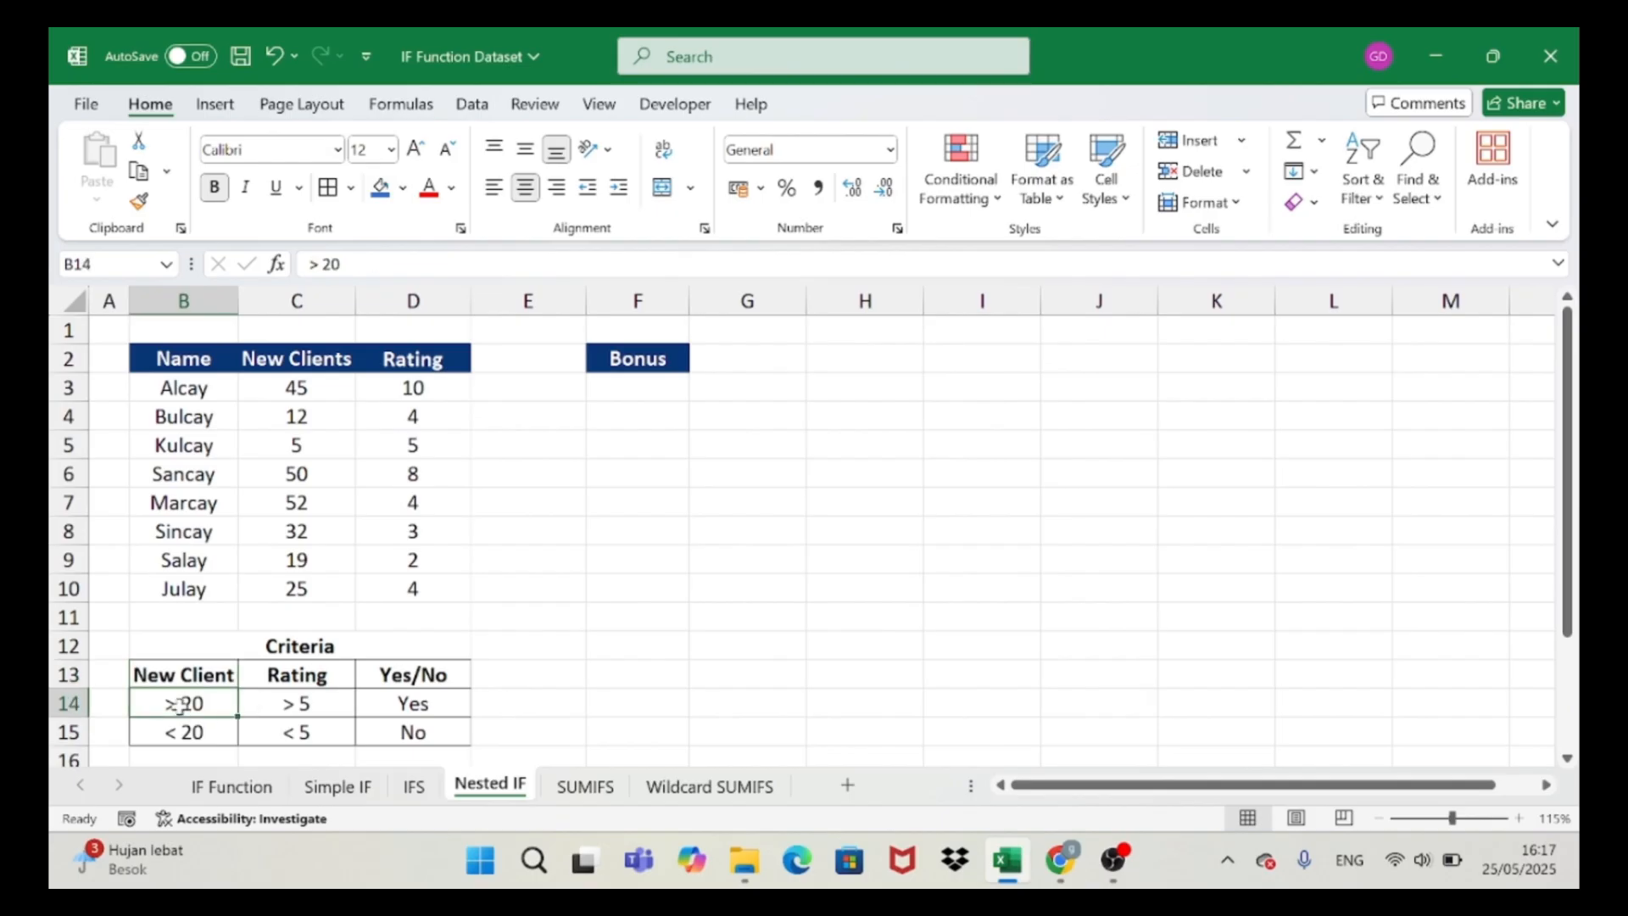
left_click(281, 680)
key("Down")
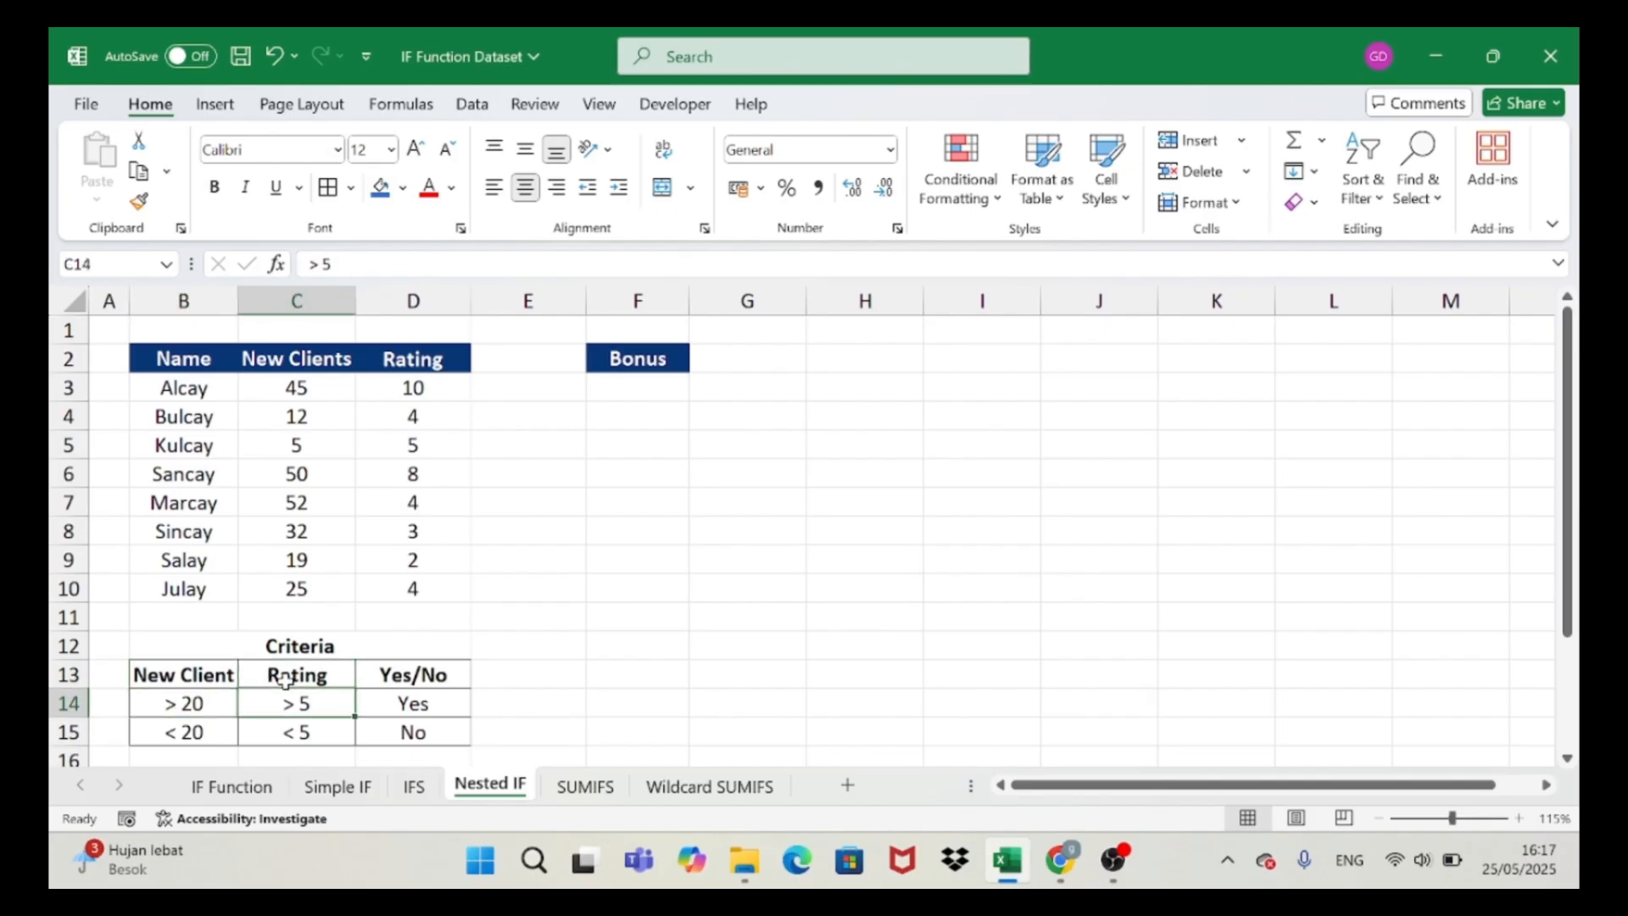
key("Right")
key("Up")
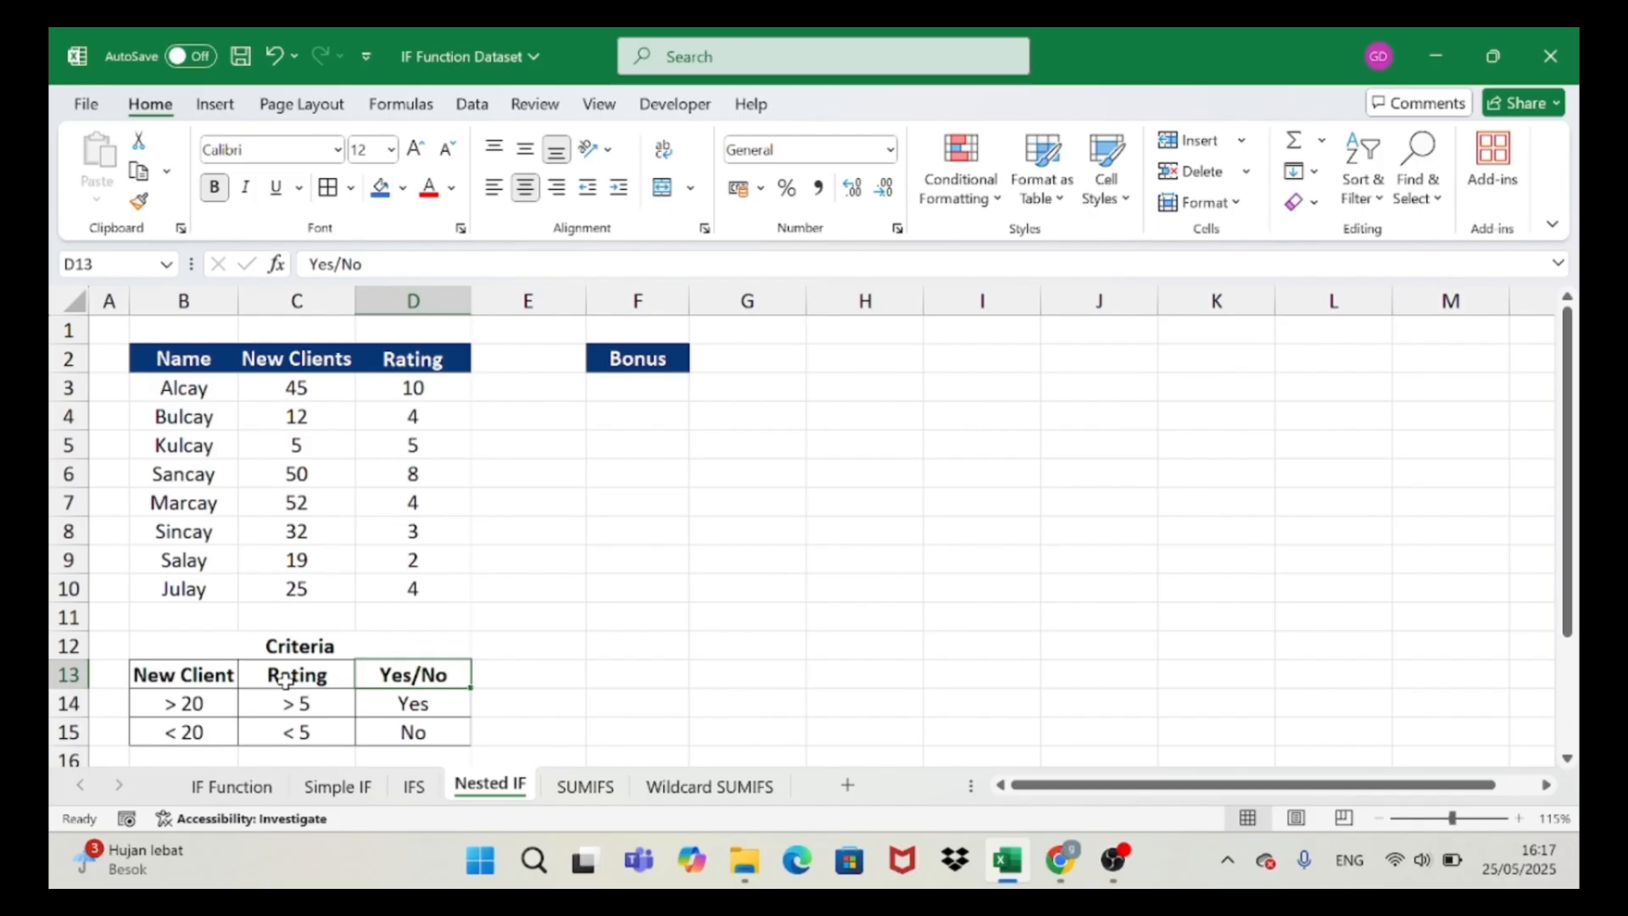
key("Down")
key("Left")
key("Left")
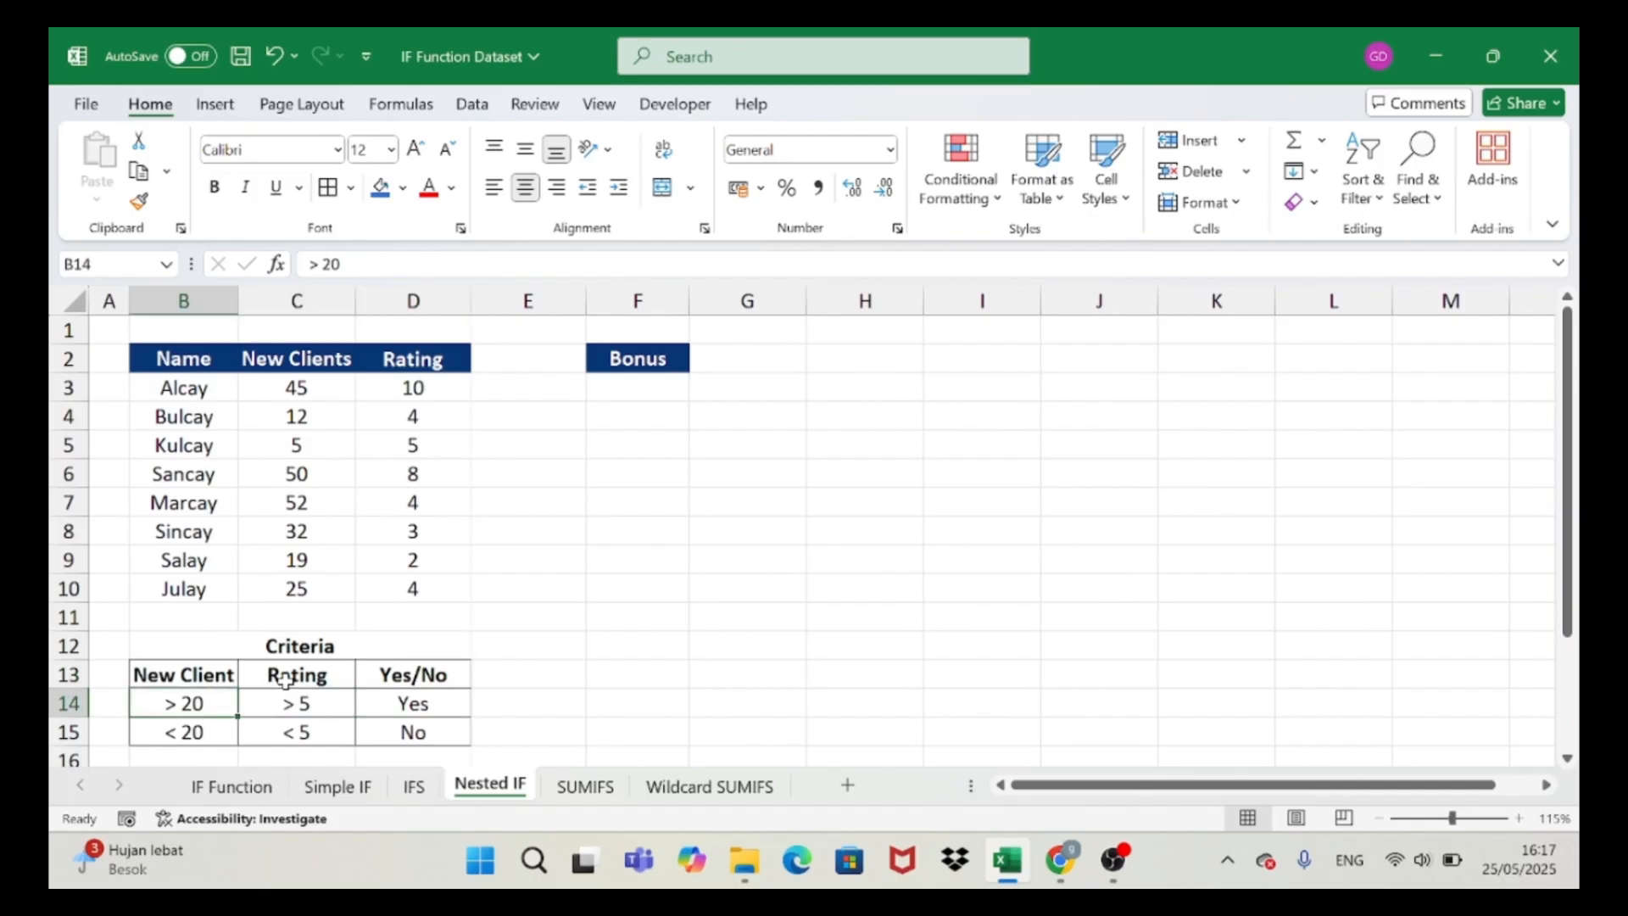
key("Down")
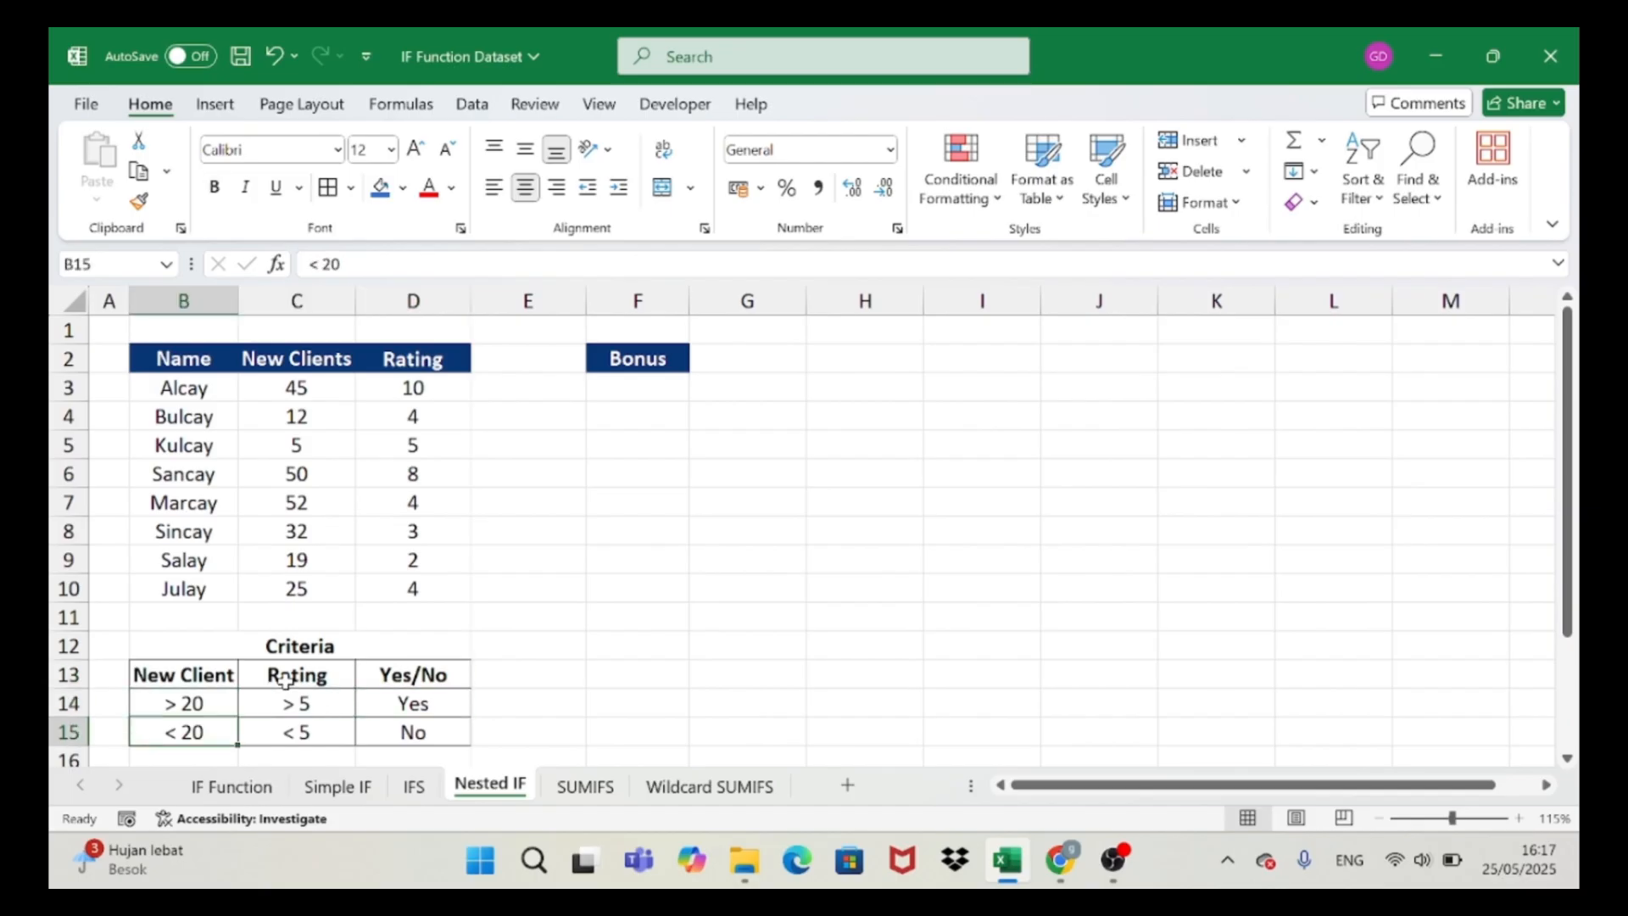
key("Right")
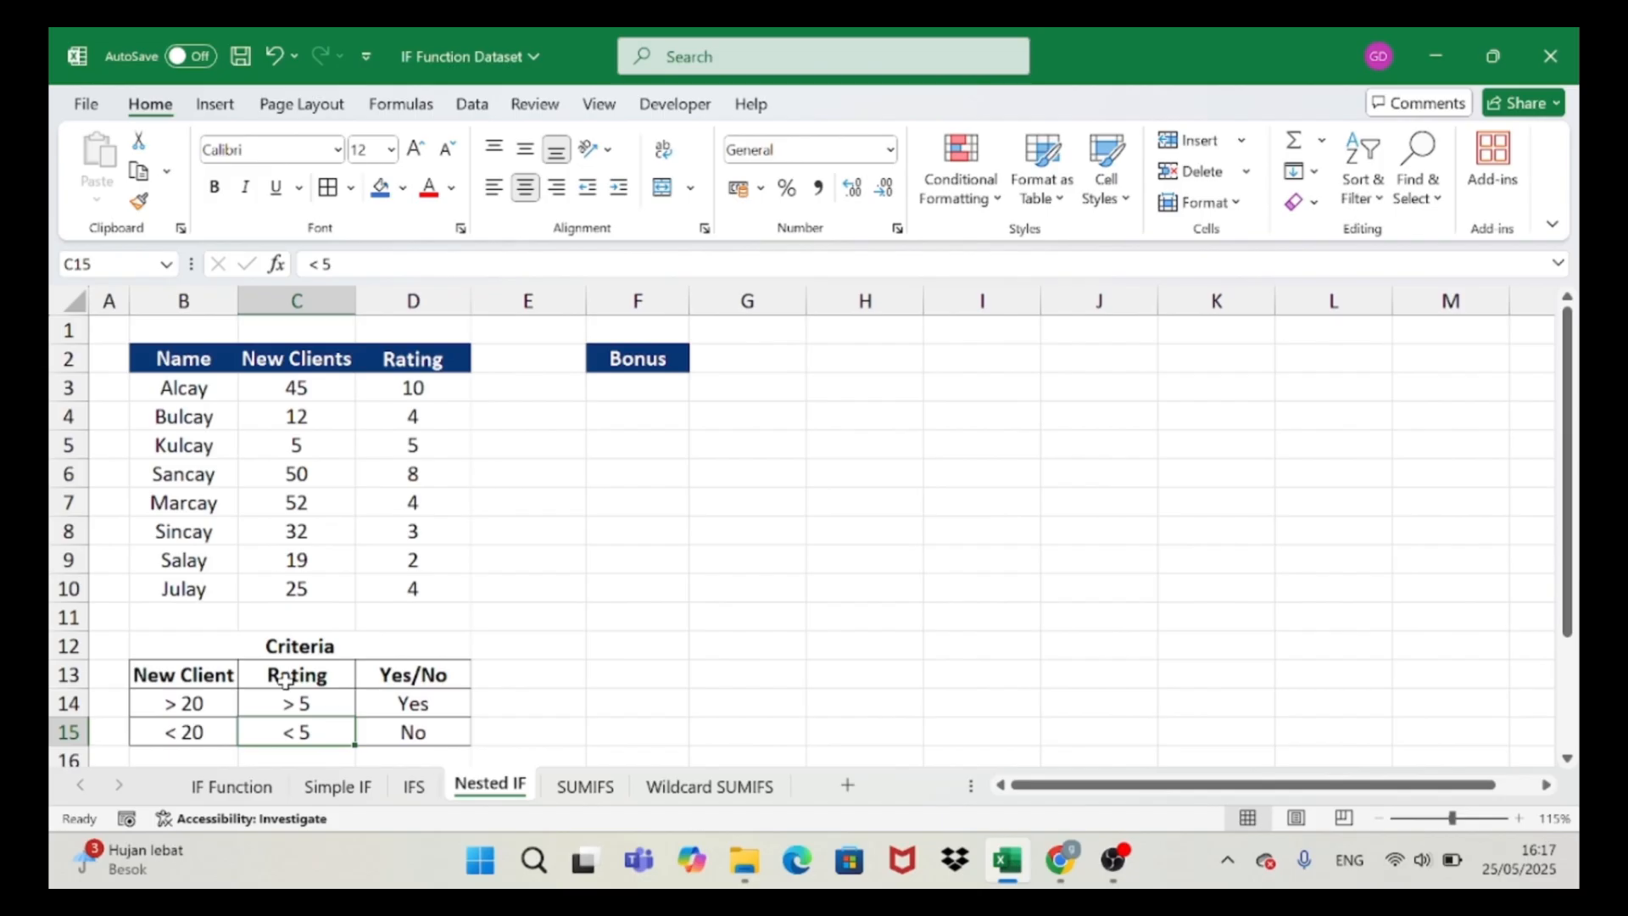
key("Right")
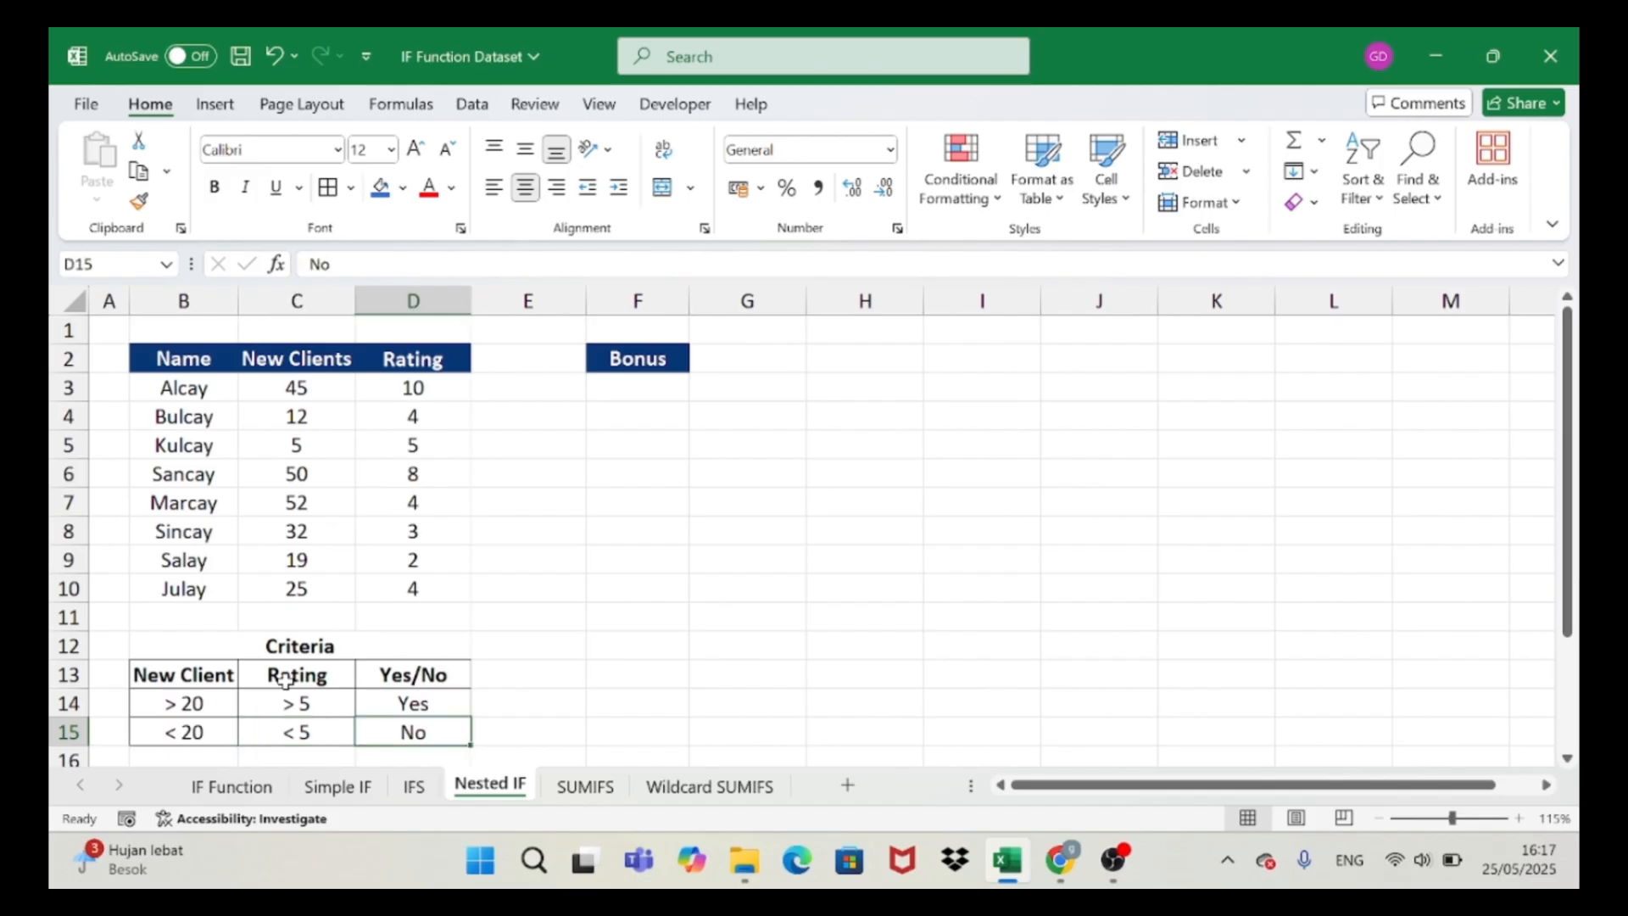
- Start an IF formula in the first Bonus cell, F3, with a nested AND function as its logical test
key("Up")
key("Up")
key("Up")
key("Up")
key("Up")
key("Up")
key("Up")
key("Up")
key("Up")
key("Up")
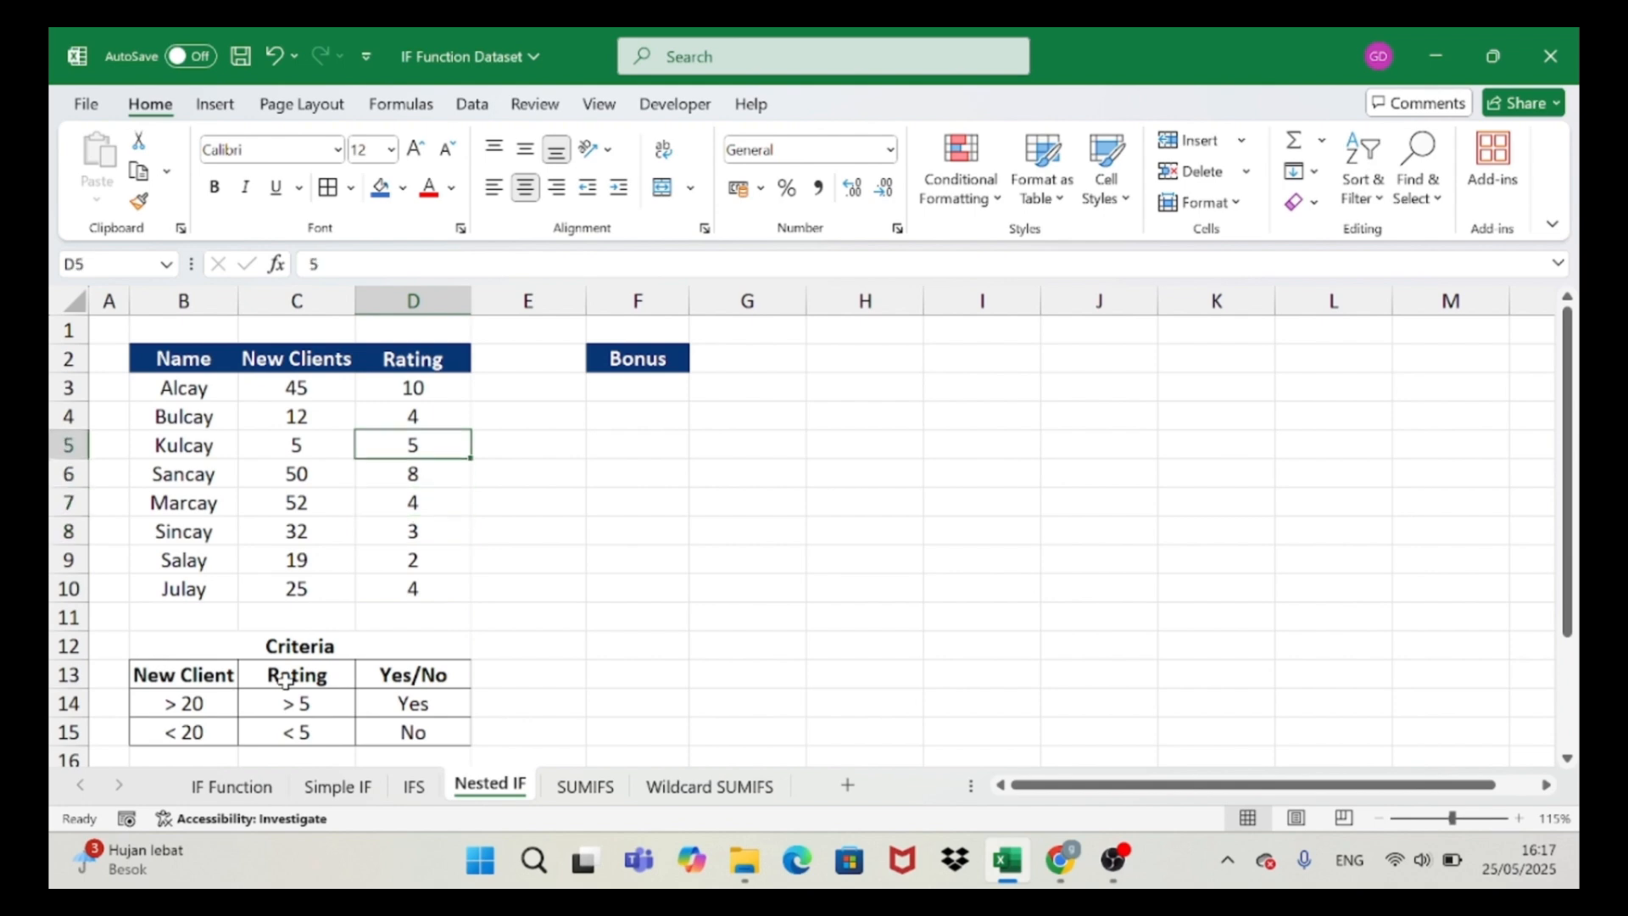
key("Up")
key("Up")
key("Right")
key("Right")
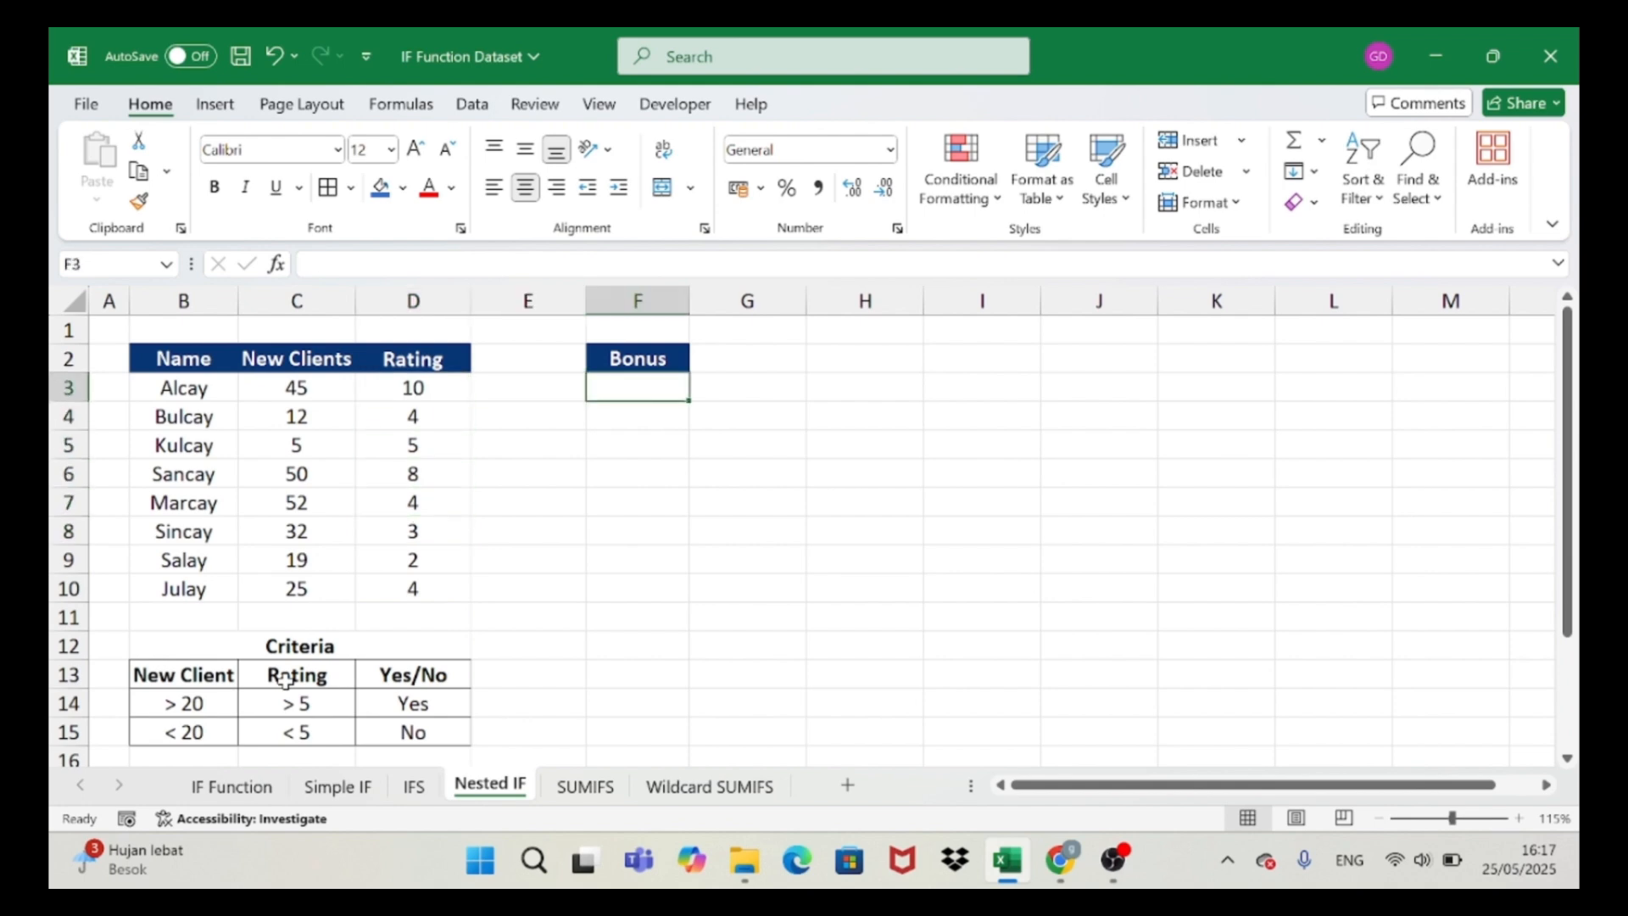
type("=i")
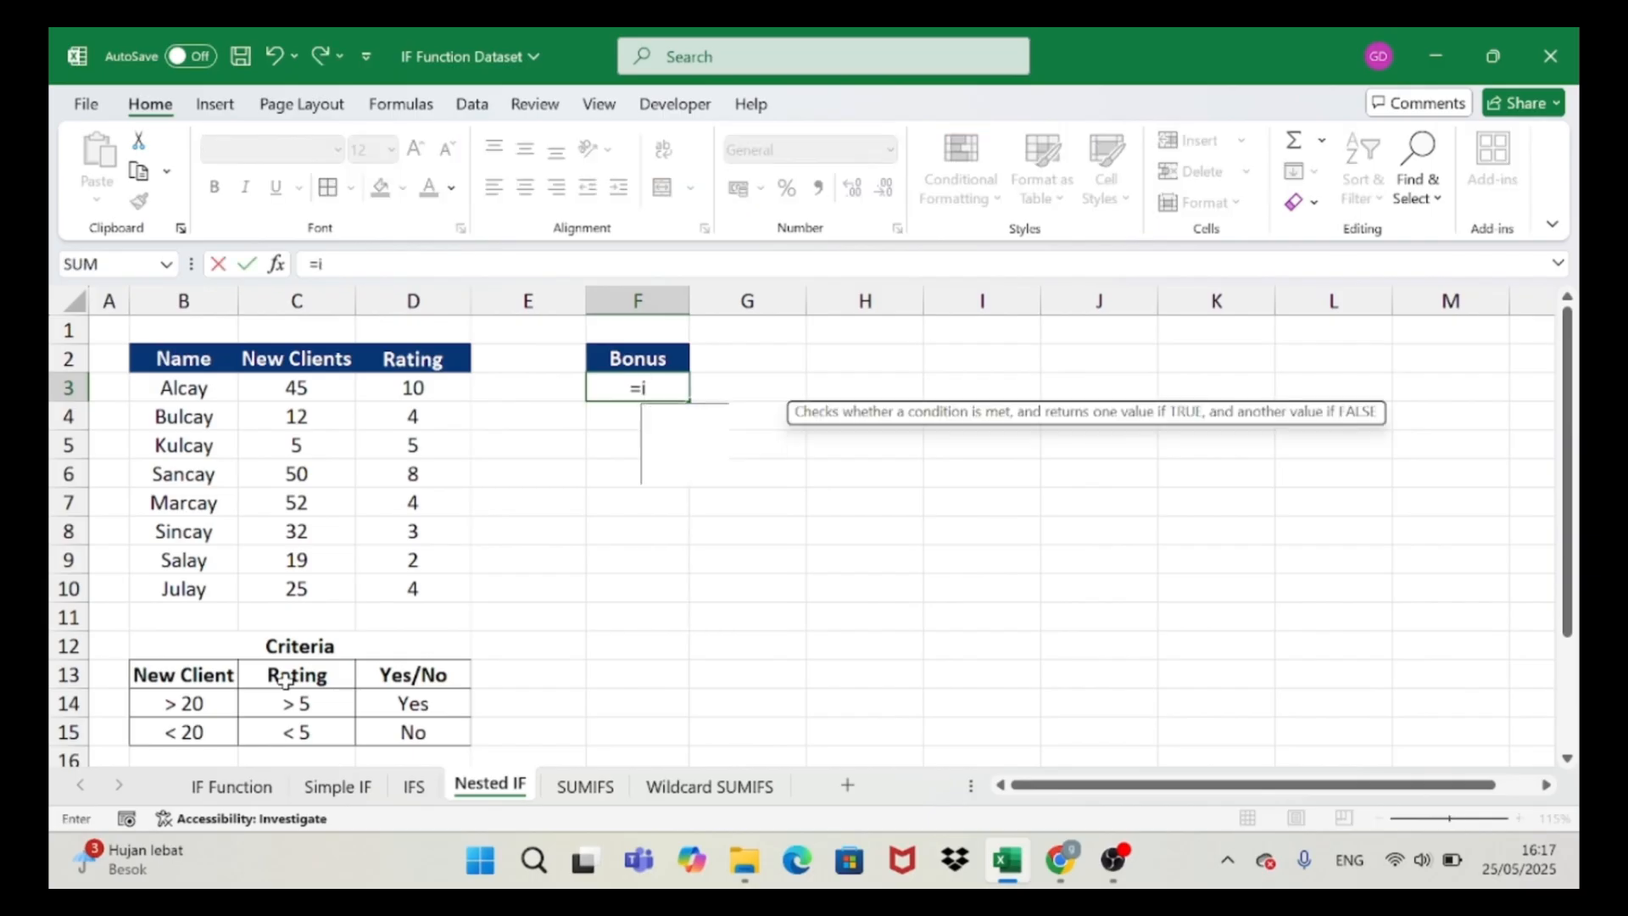
type("f(")
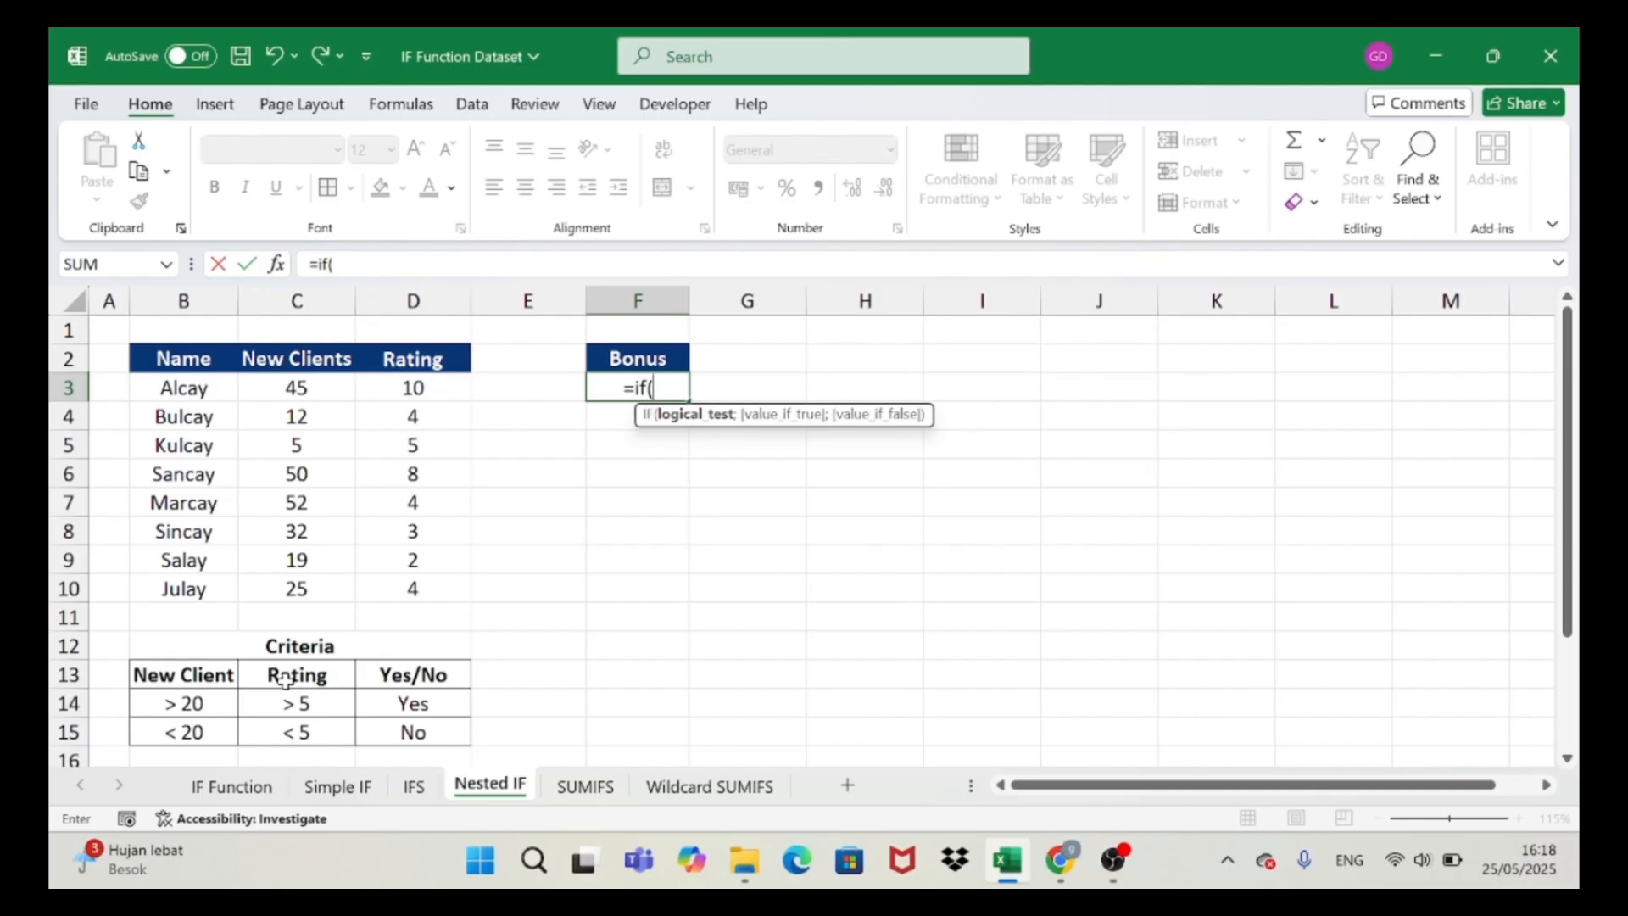
type("and")
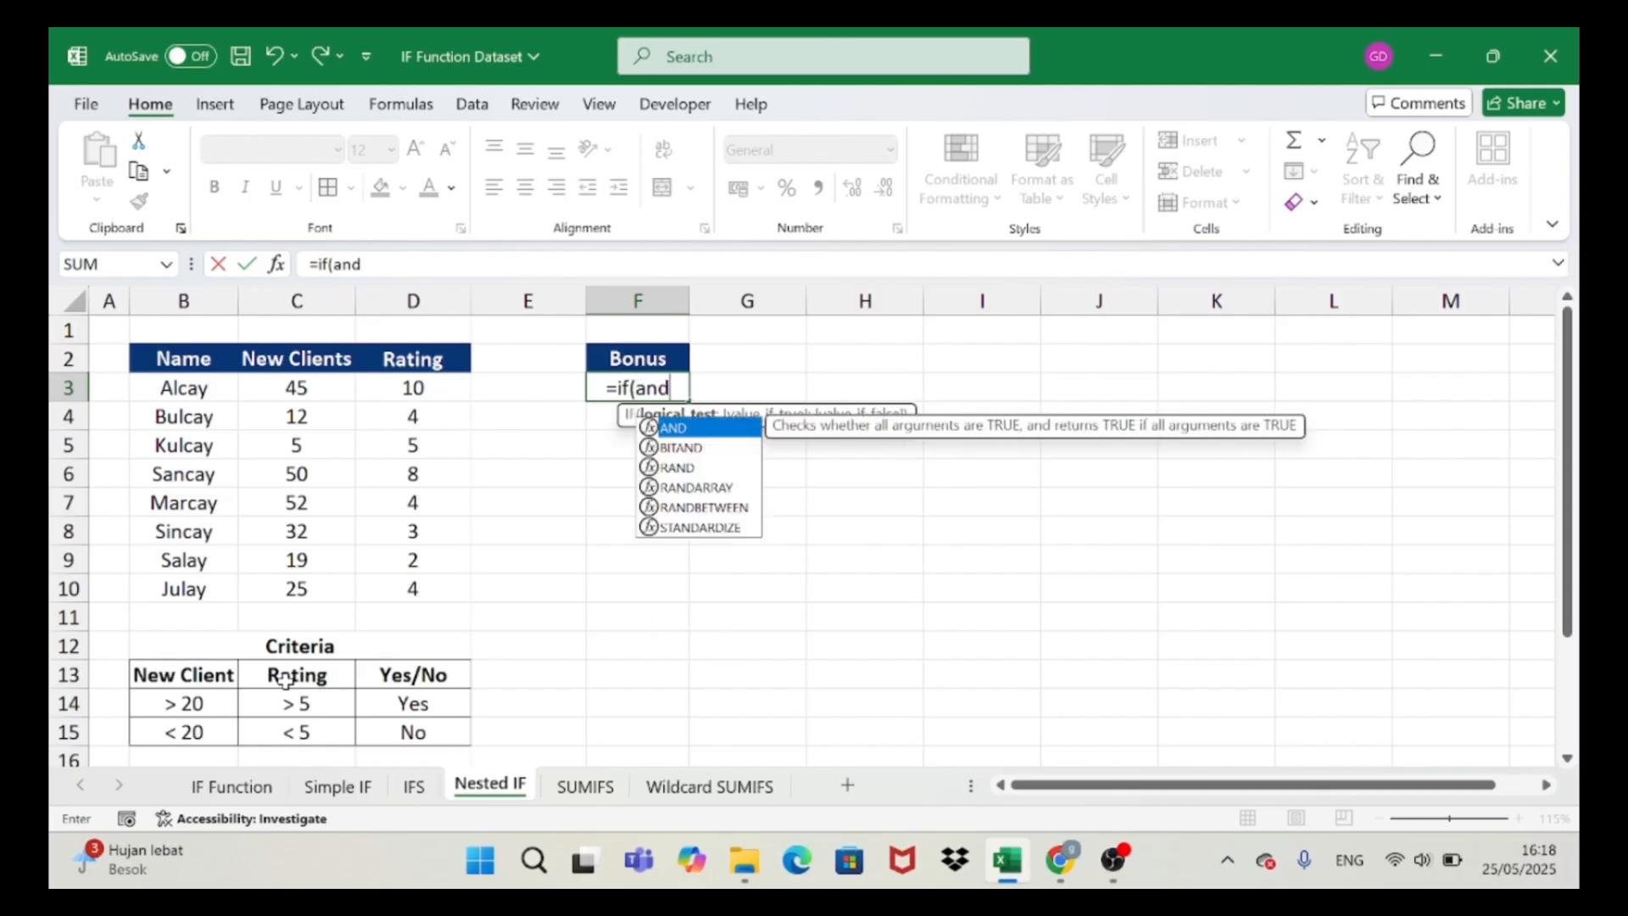
type("(")
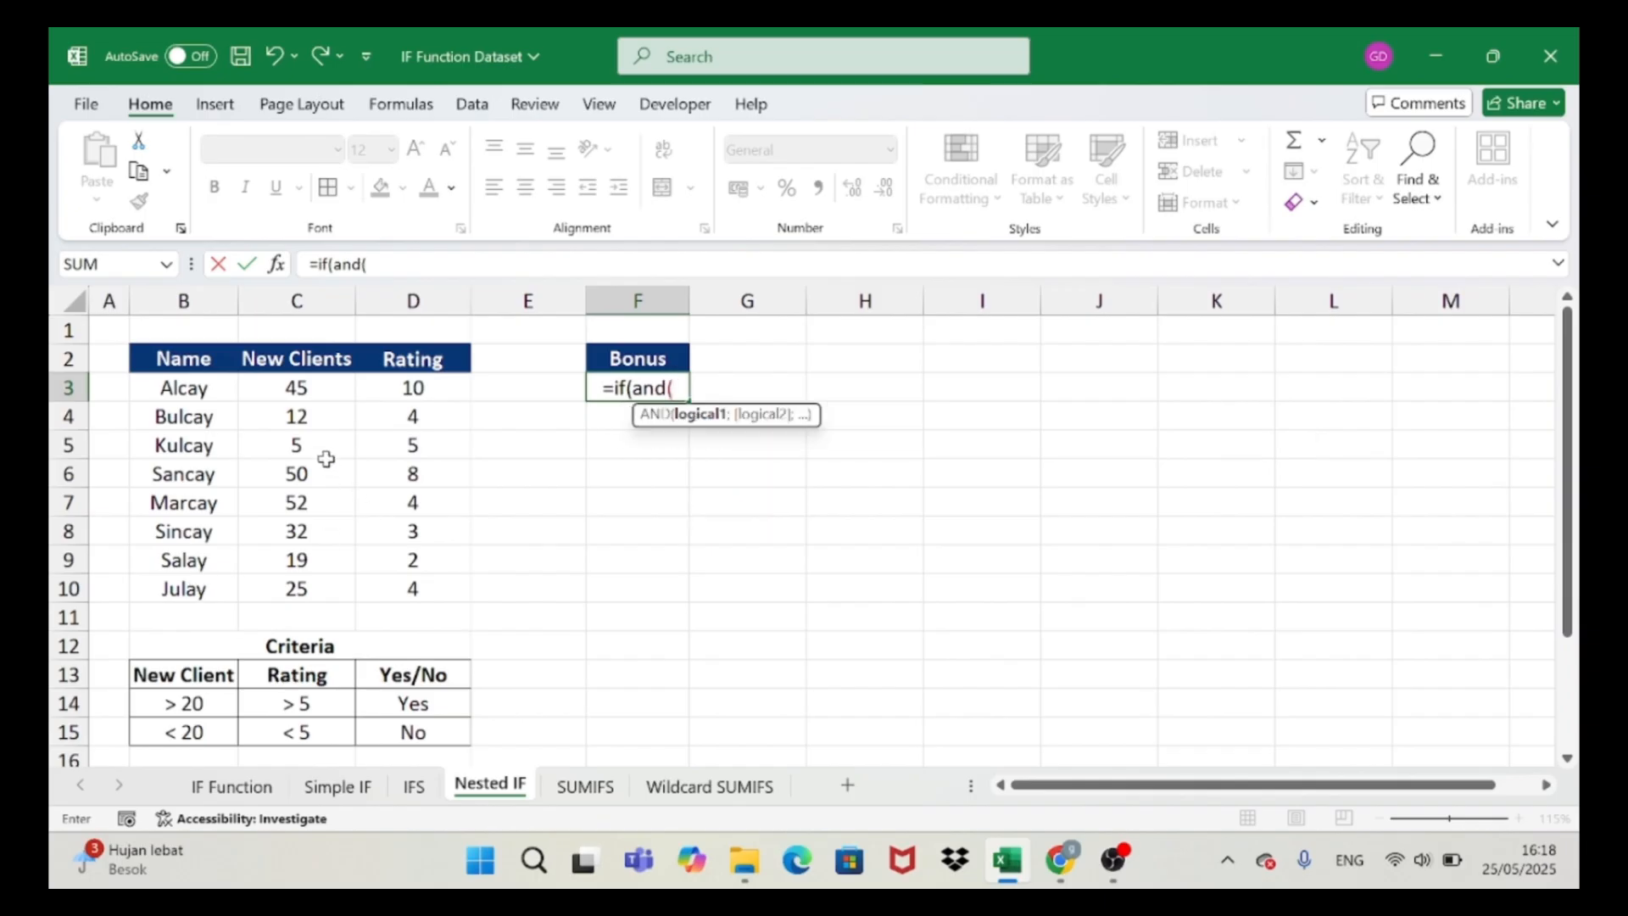
- Set the AND conditions in the F3 formula to C3>20 and D3>5, and close the logical test
left_click(299, 386)
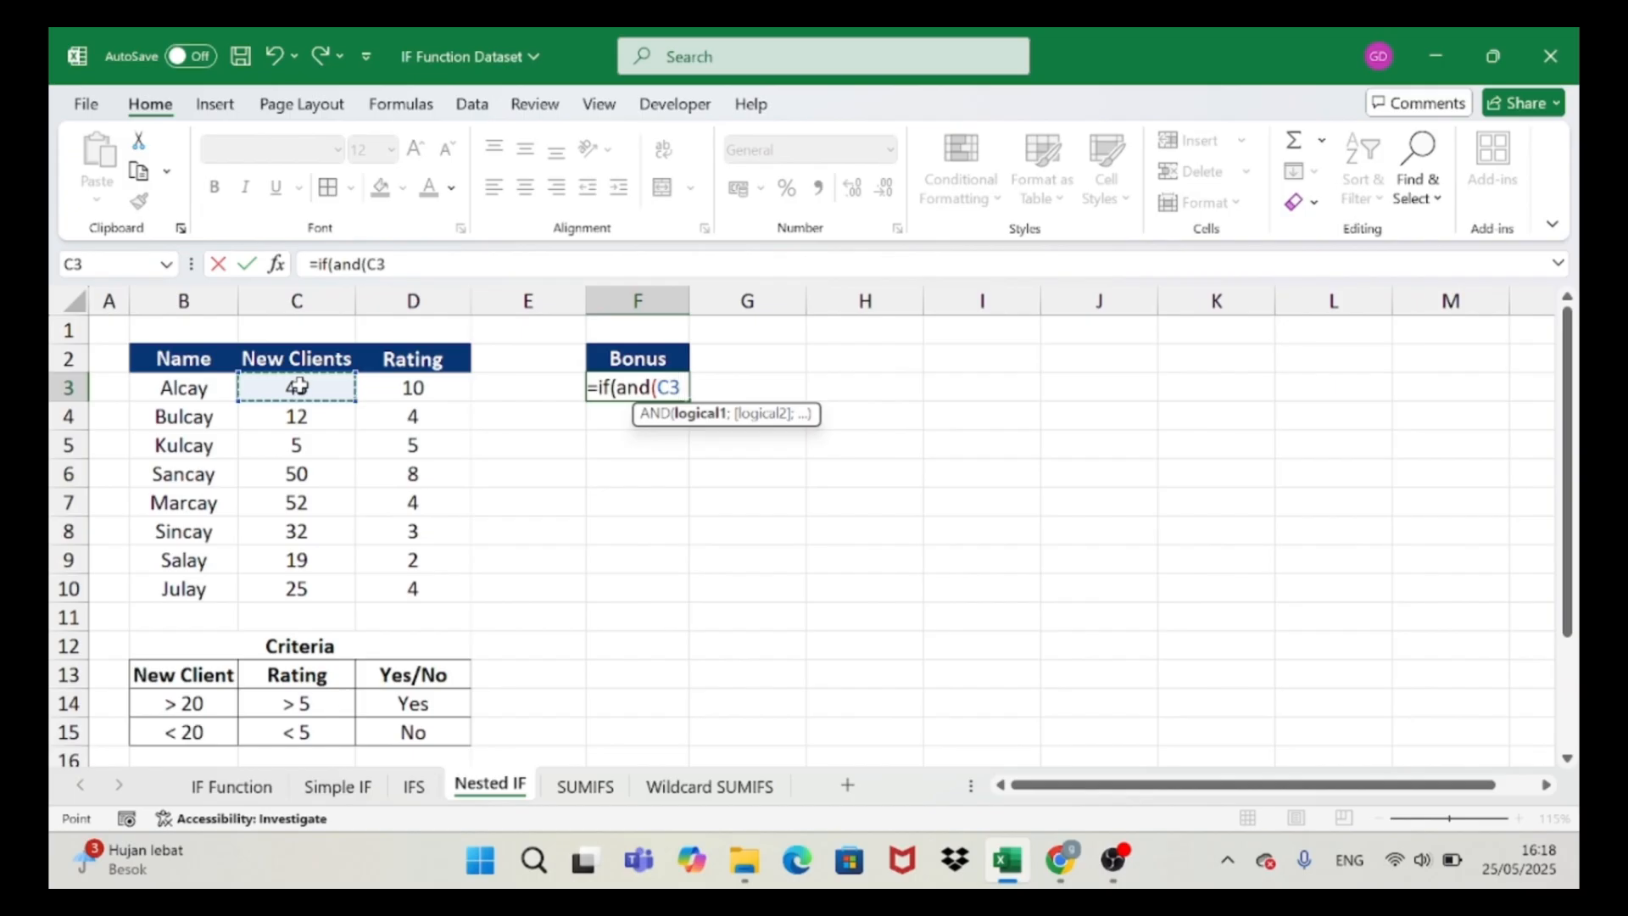
type(">20")
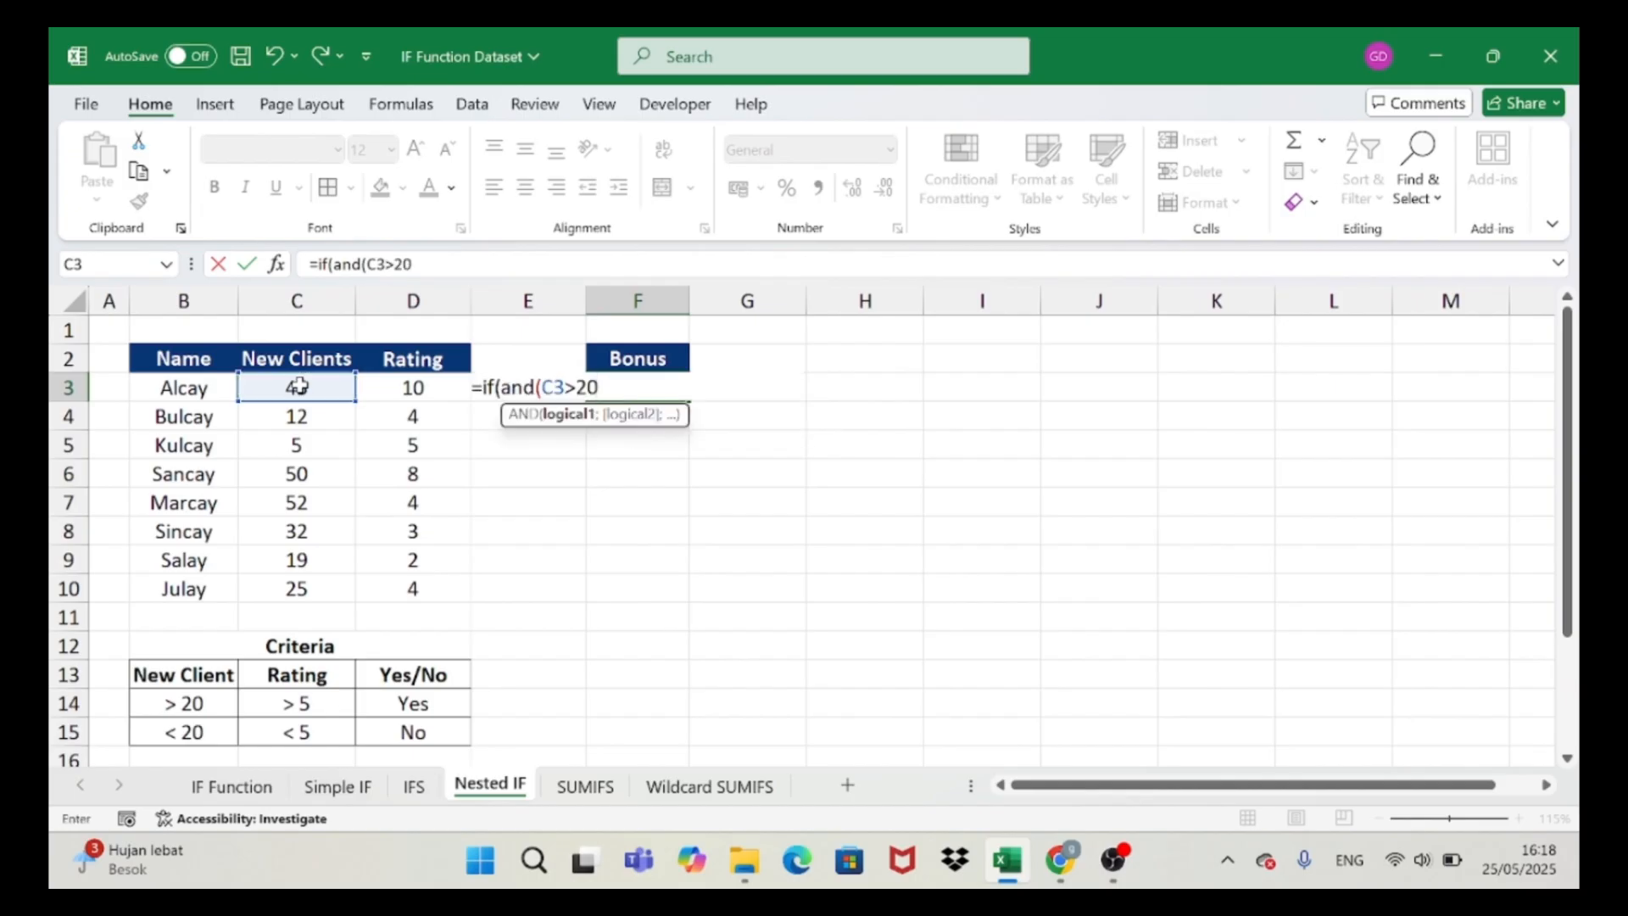
type(";")
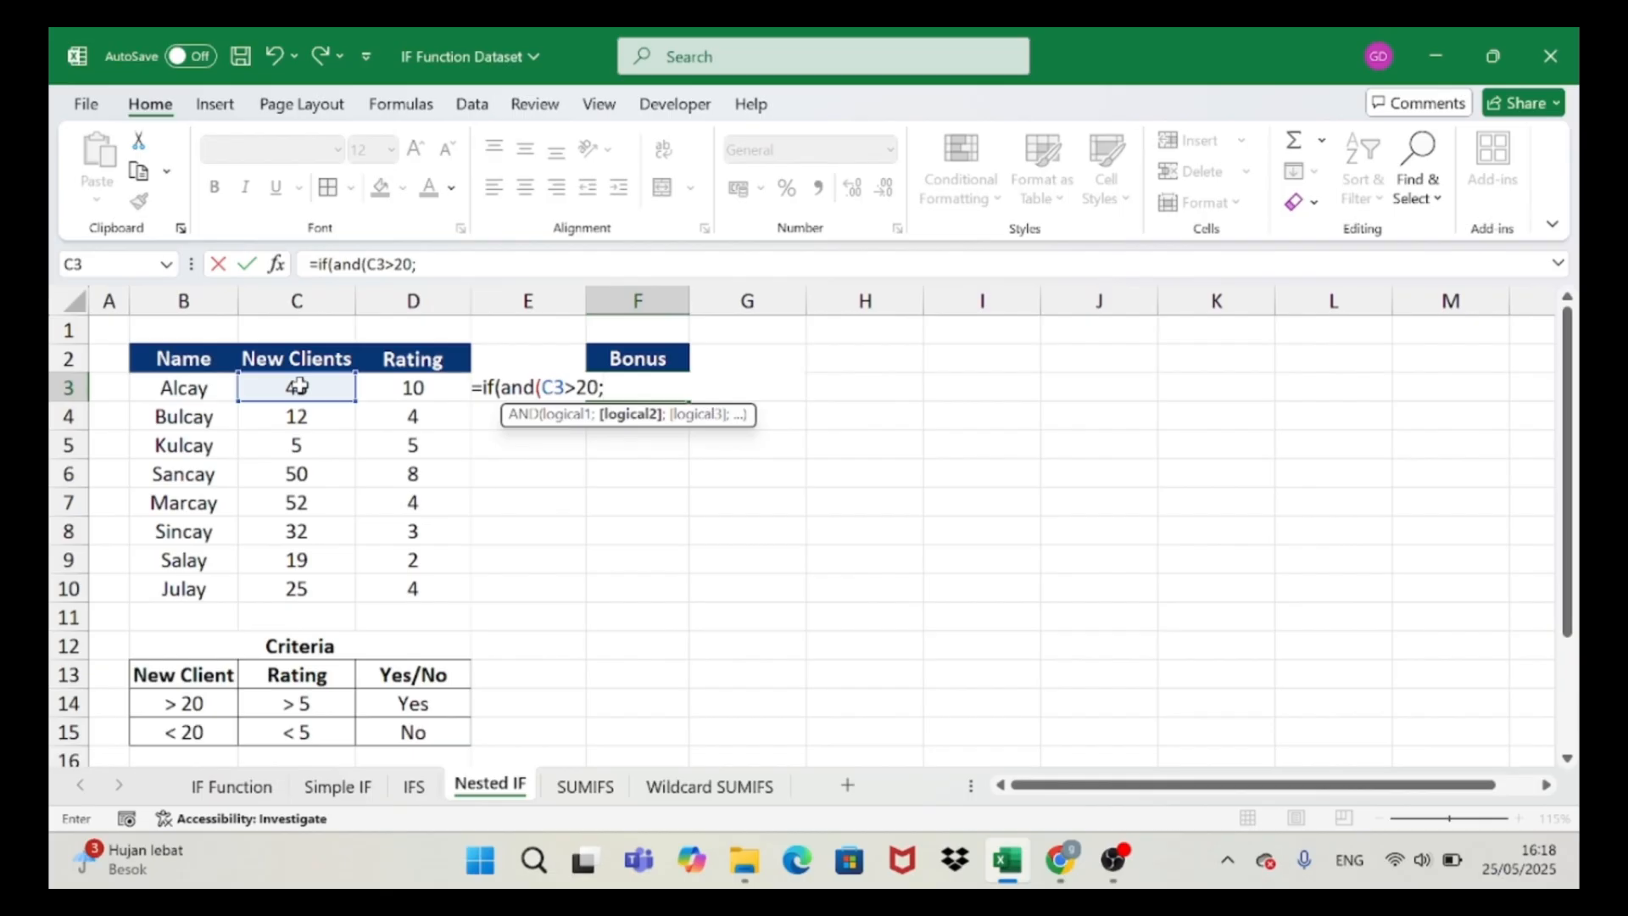
left_click(407, 389)
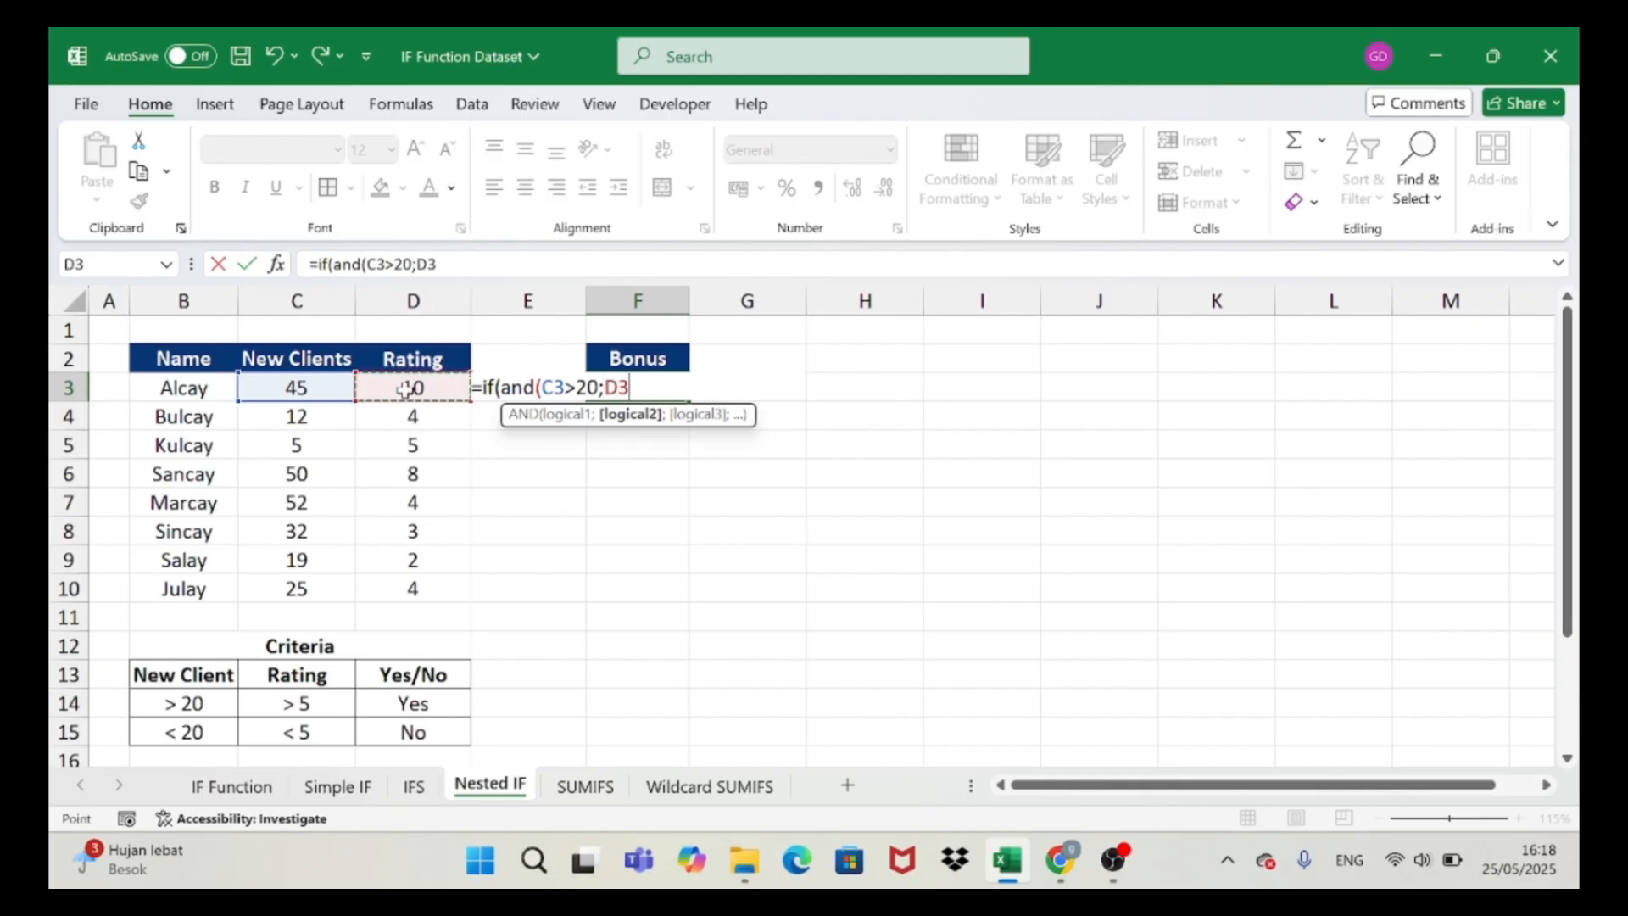
type(">5);")
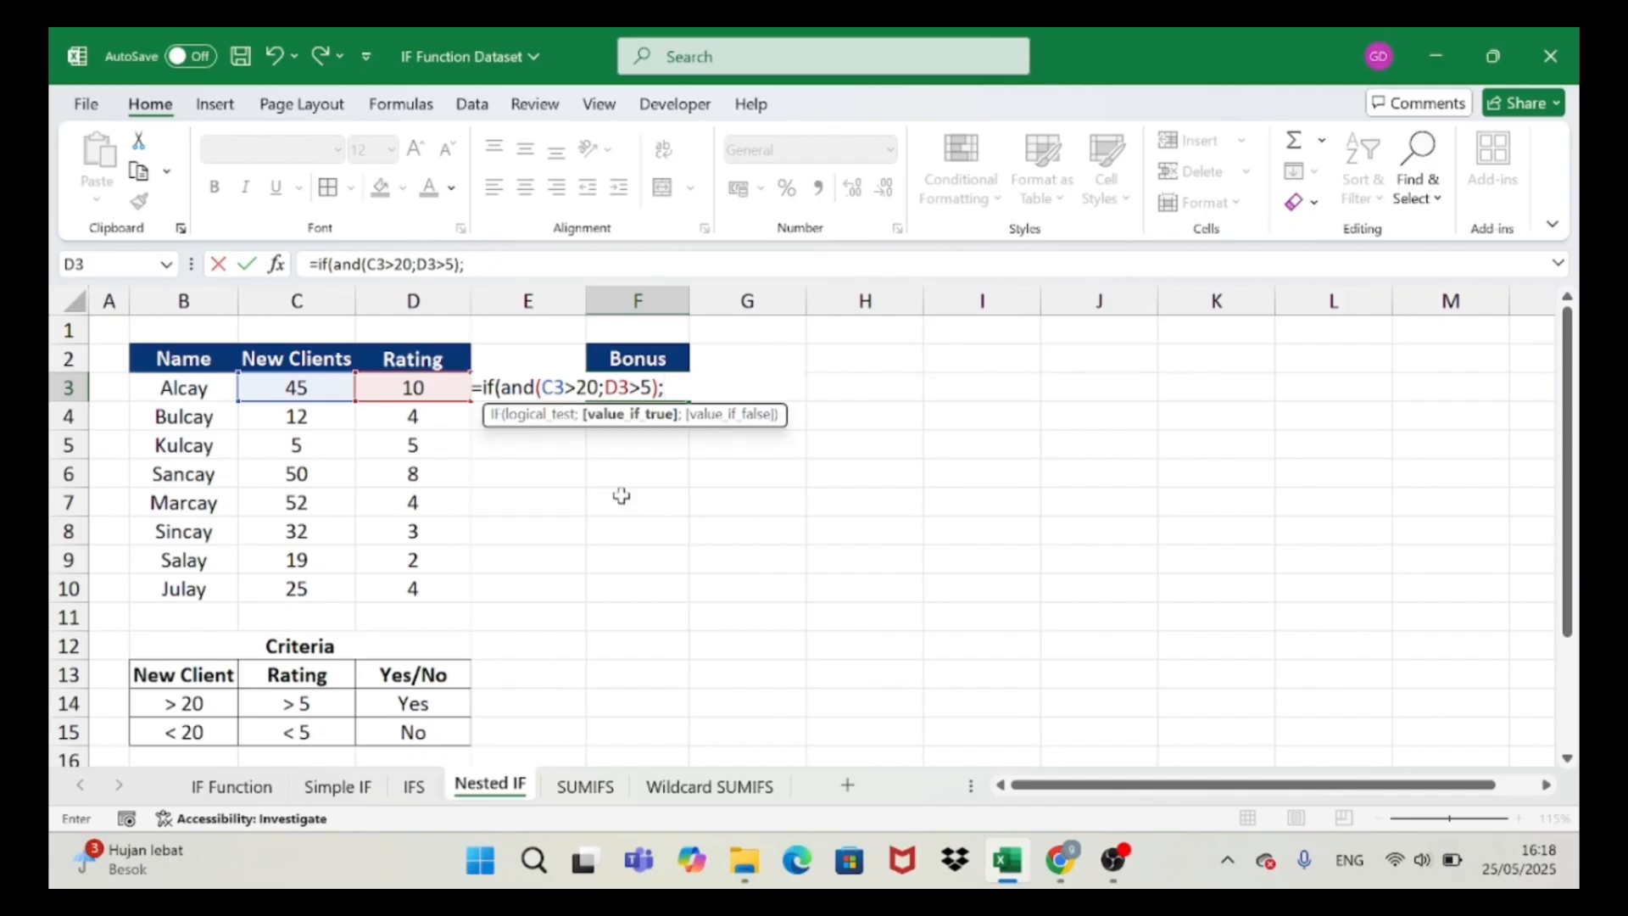
- Add "Yes" as the value if true in the F3 formula, and decline the proposed formula correction
type("\"Yes\"")
key("Return")
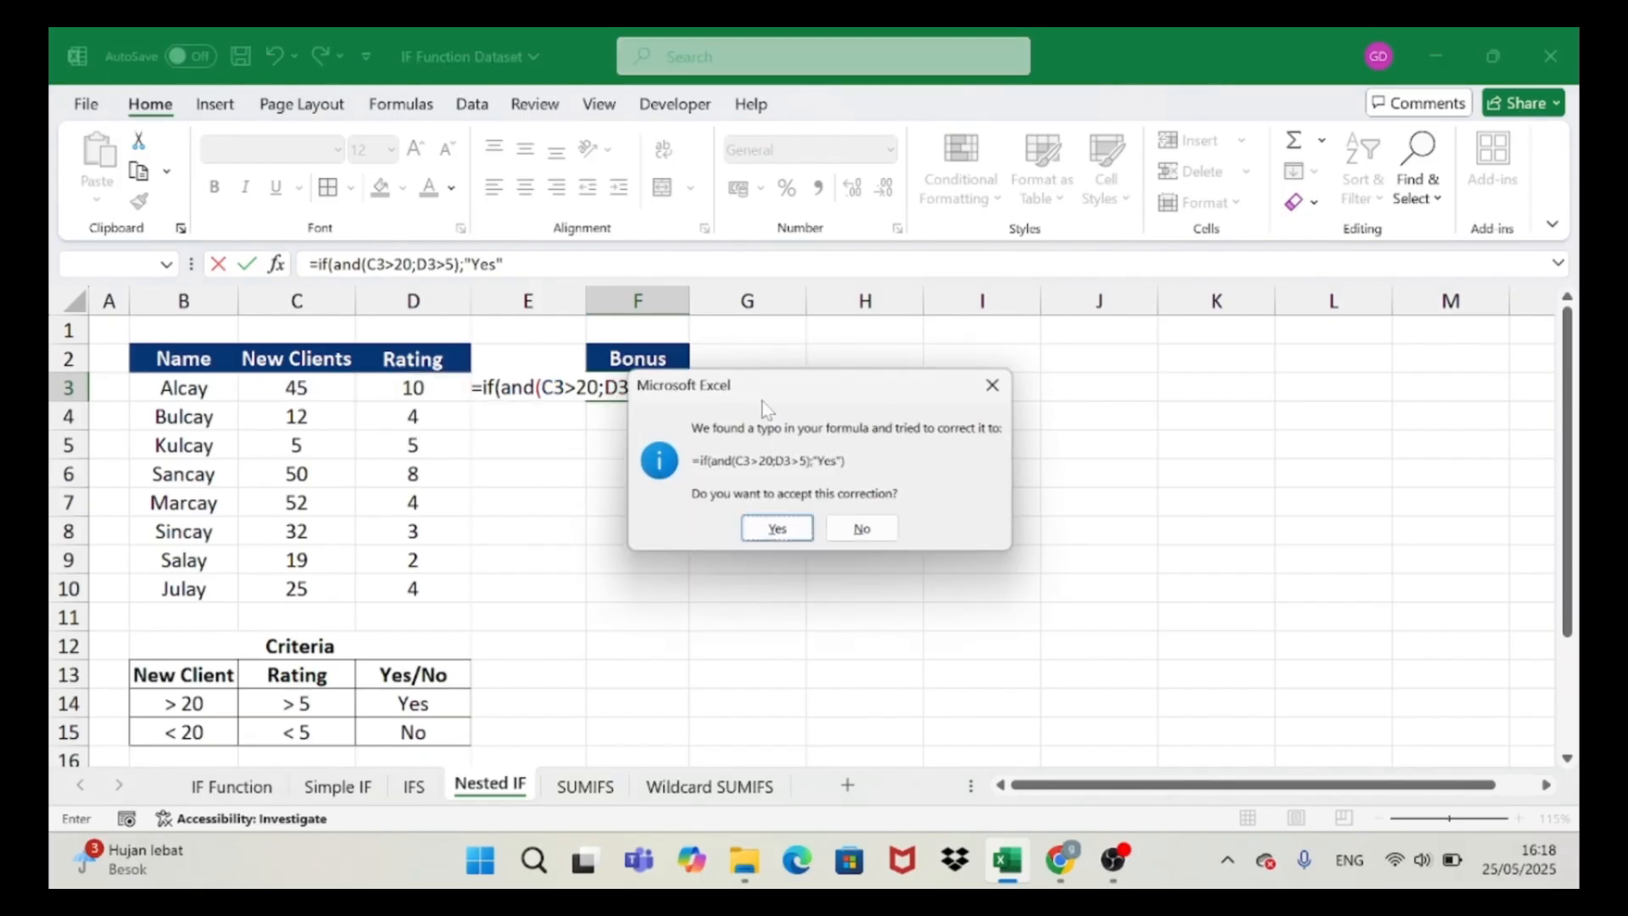
left_click(863, 529)
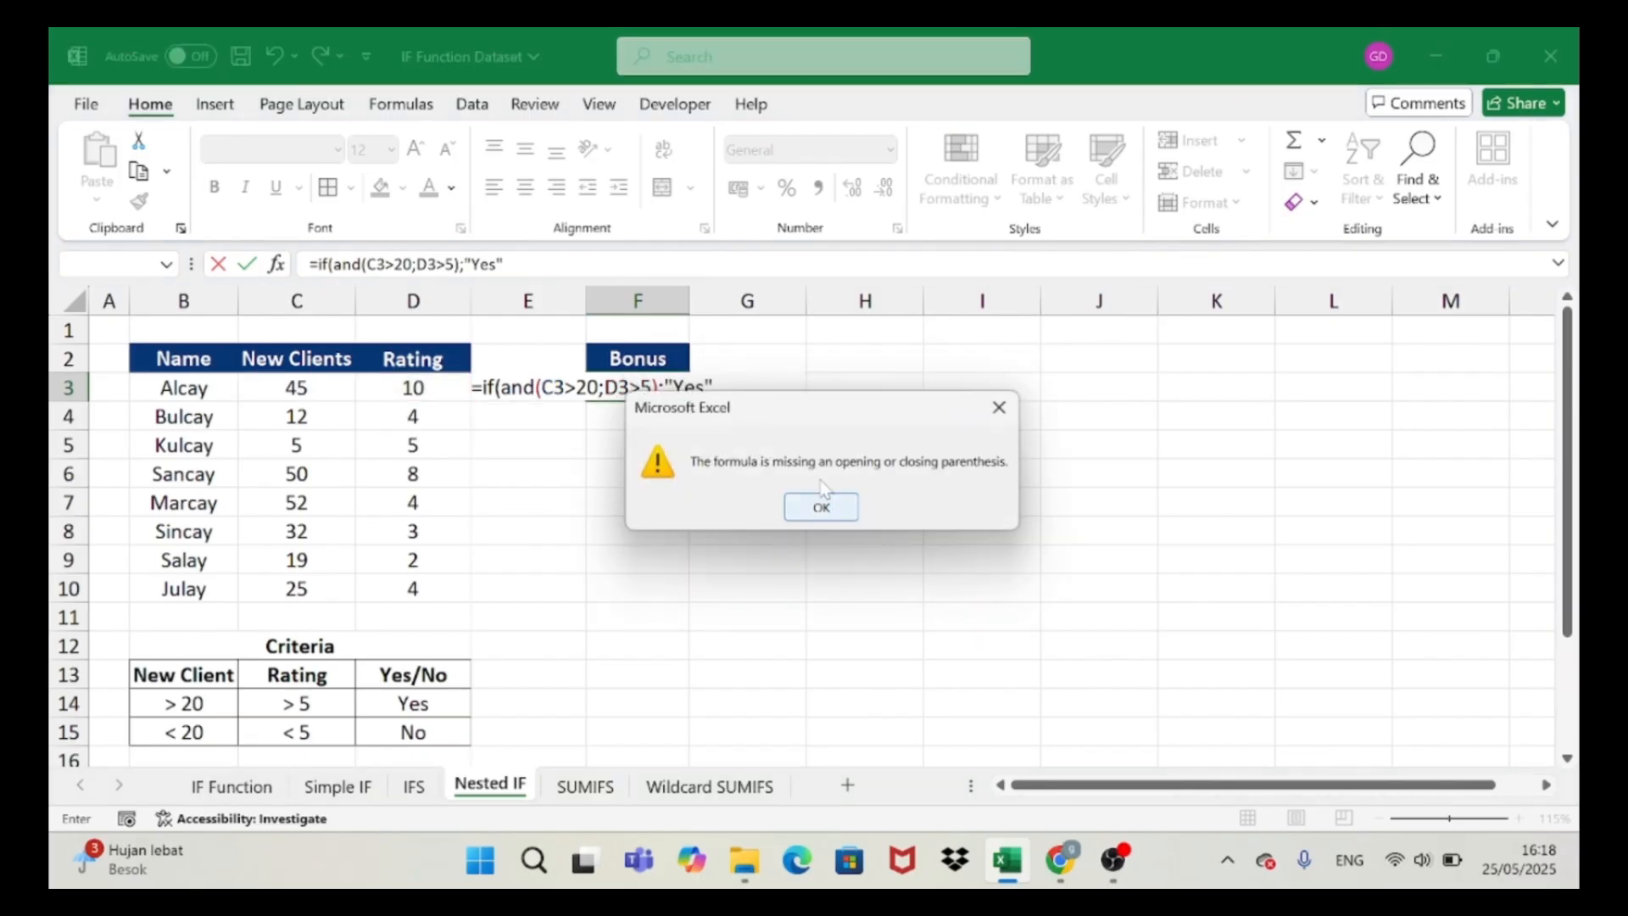
left_click(992, 406)
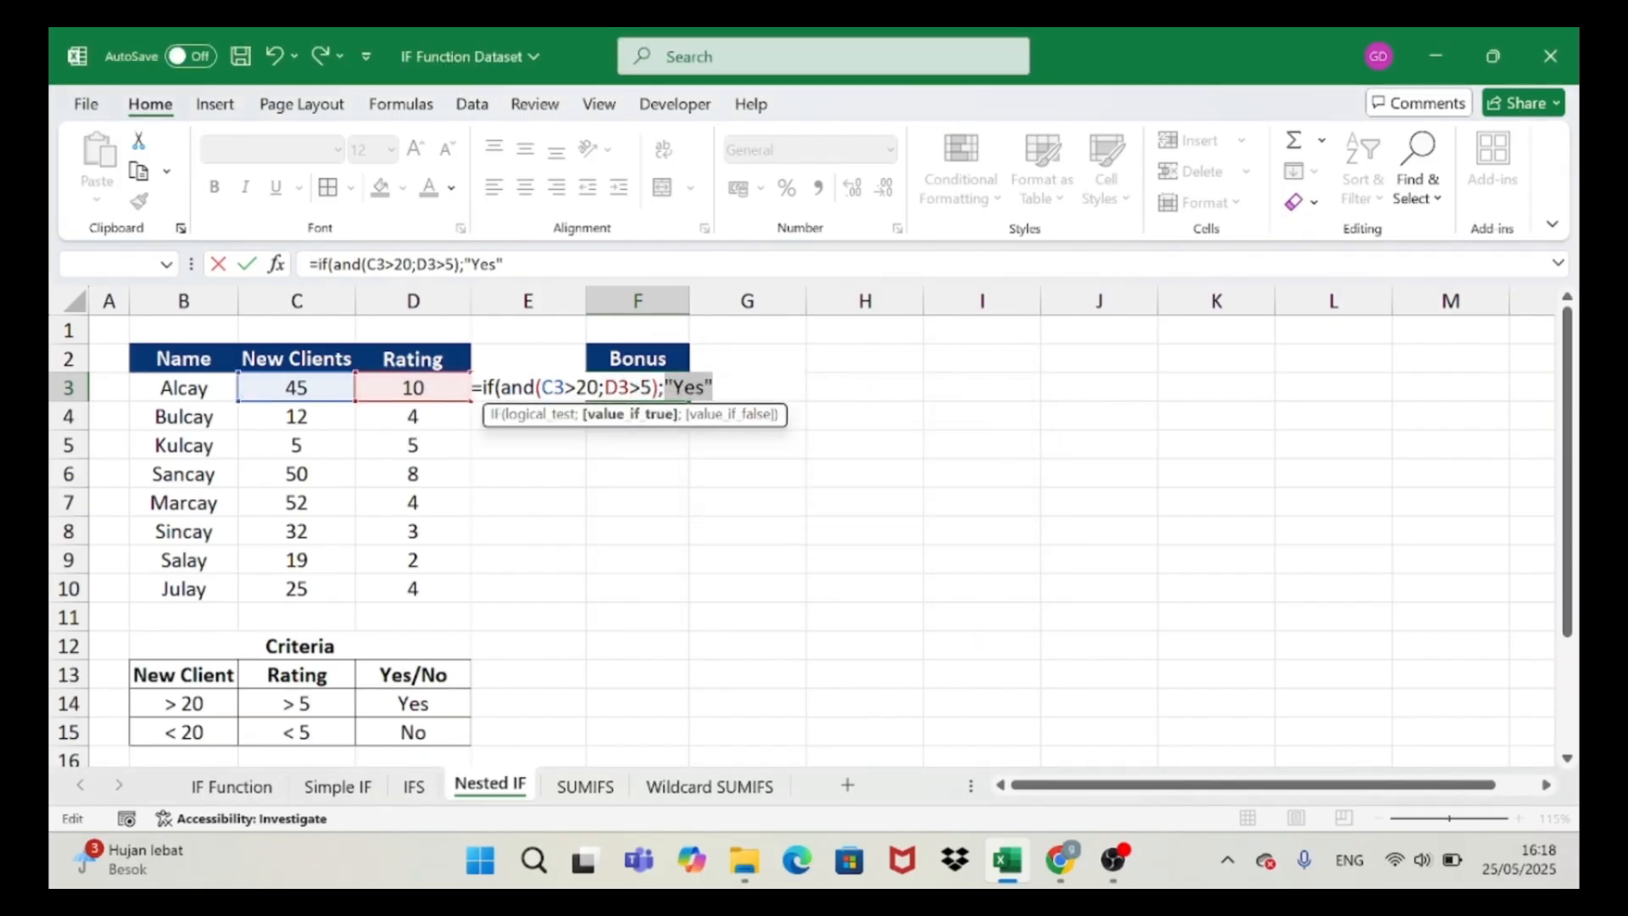
- Complete the F3 formula with "No" as the value if false and a closing parenthesis
left_click(675, 389)
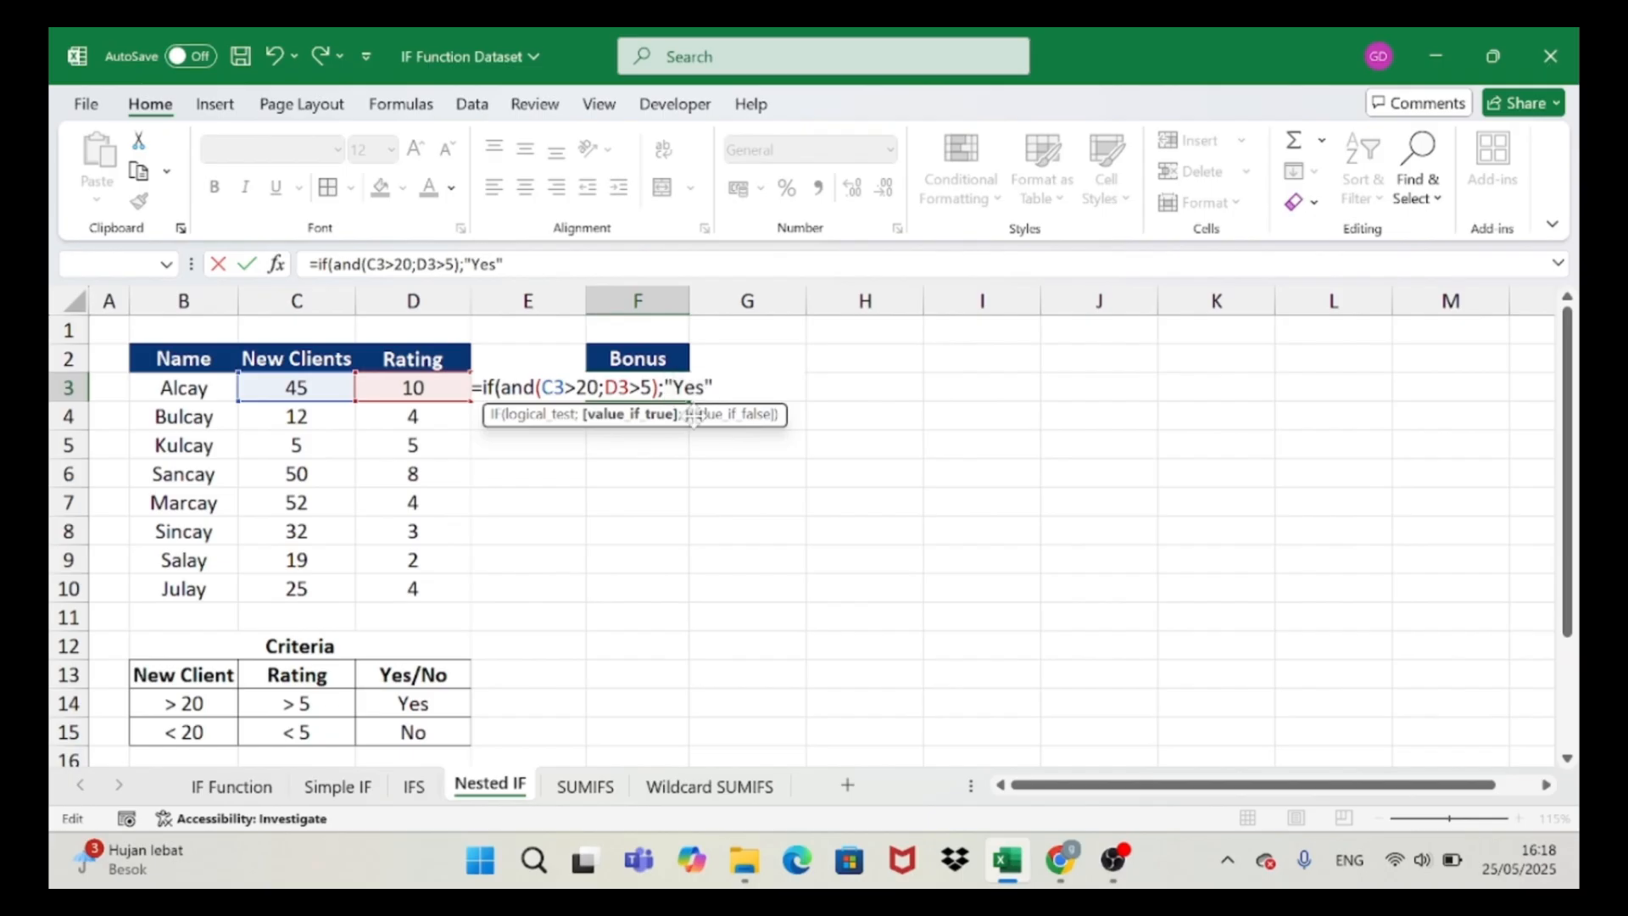
key("shift+Left")
key("Right")
key("Right")
key("Right")
key("Right")
type(";")
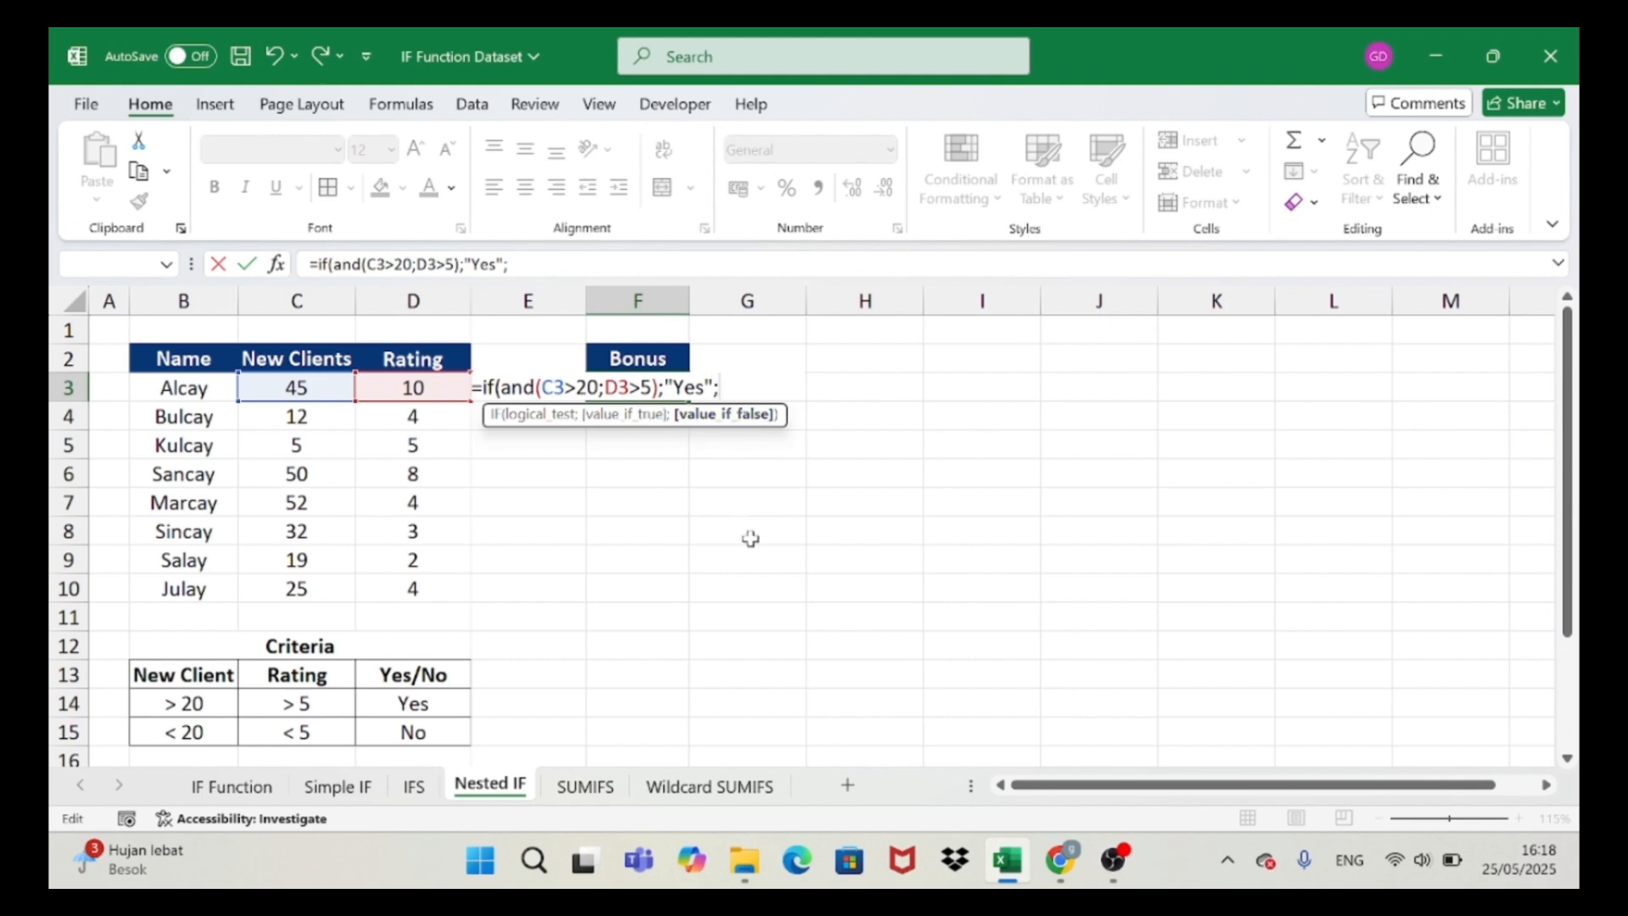
type("\"No\")")
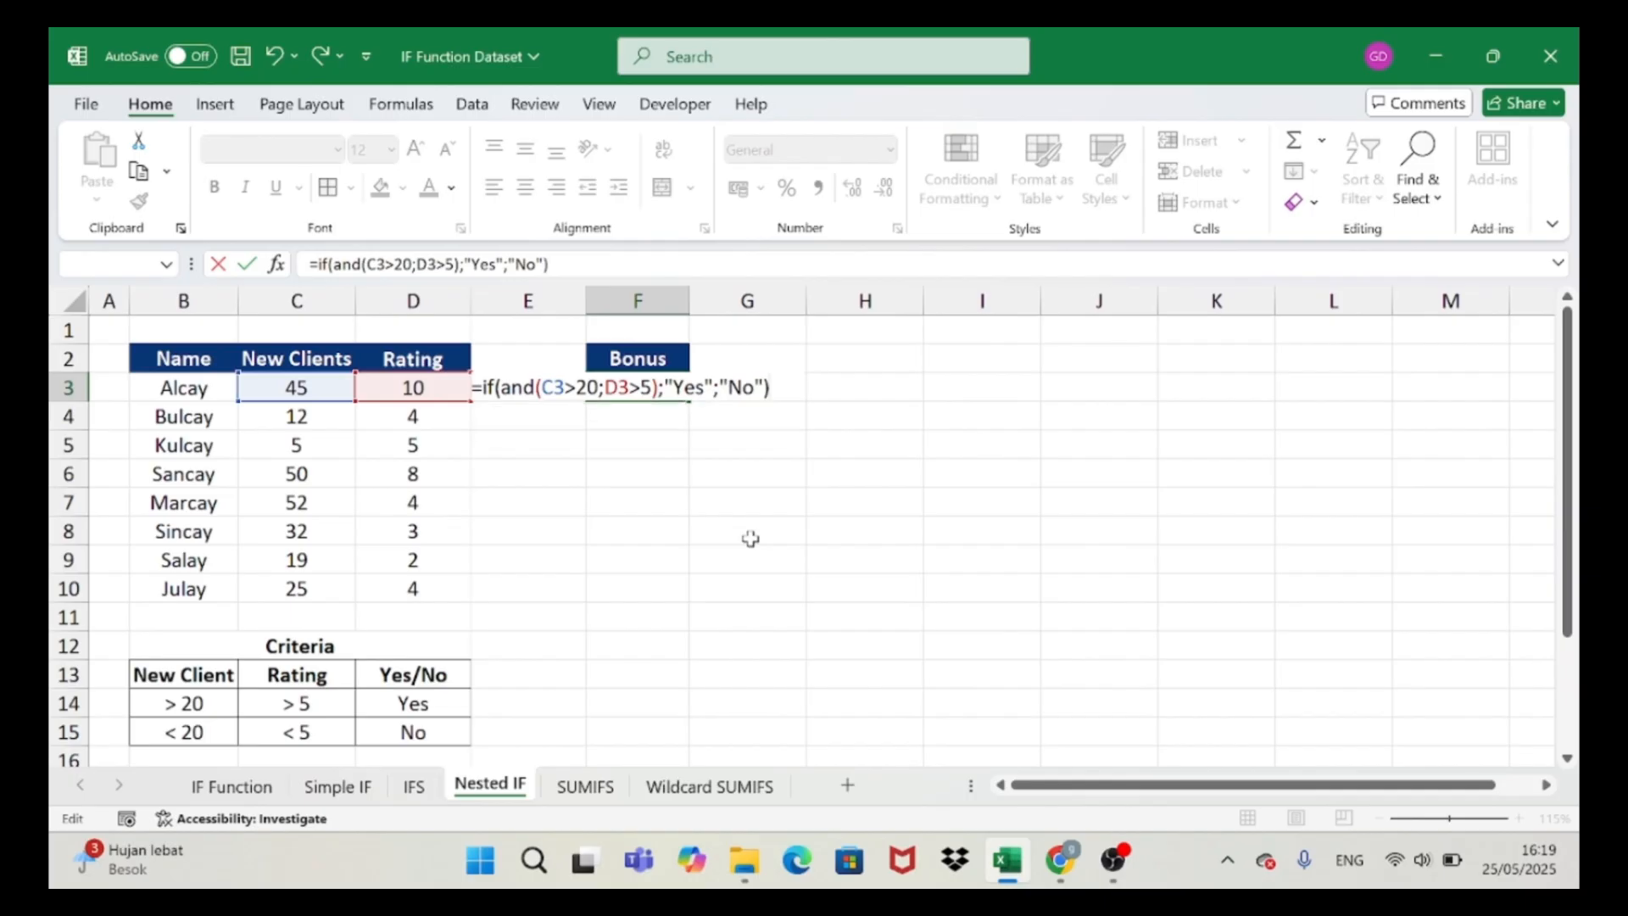
key("Return")
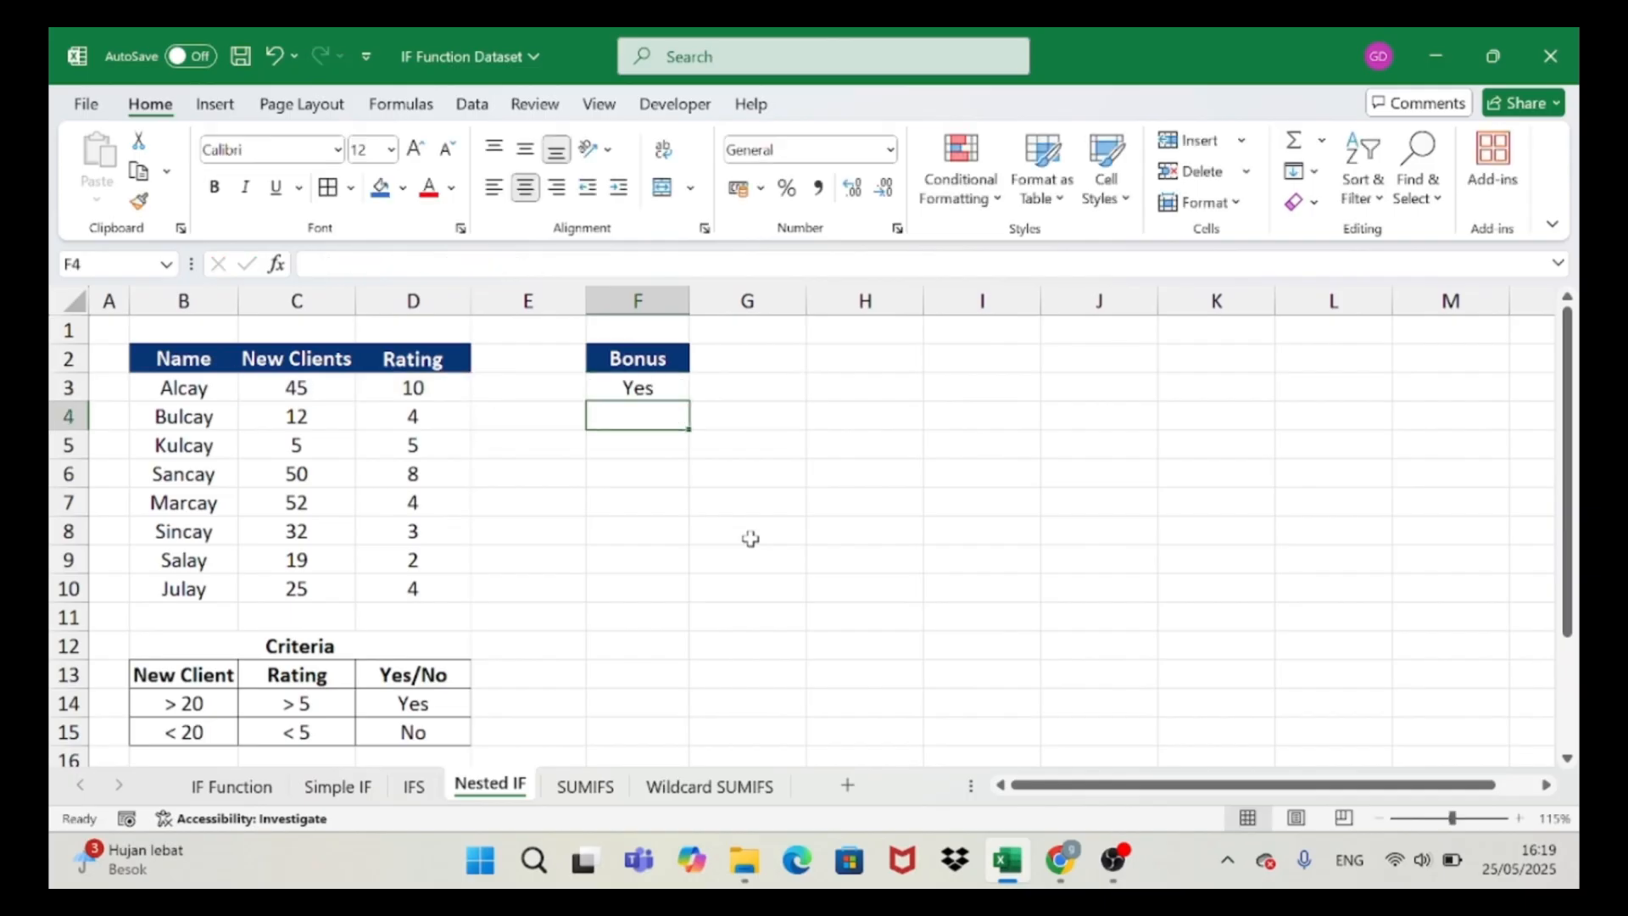
- Fill the IF/AND bonus formula from F3 down to F10
left_click(640, 386)
left_click_drag(689, 400, 696, 604)
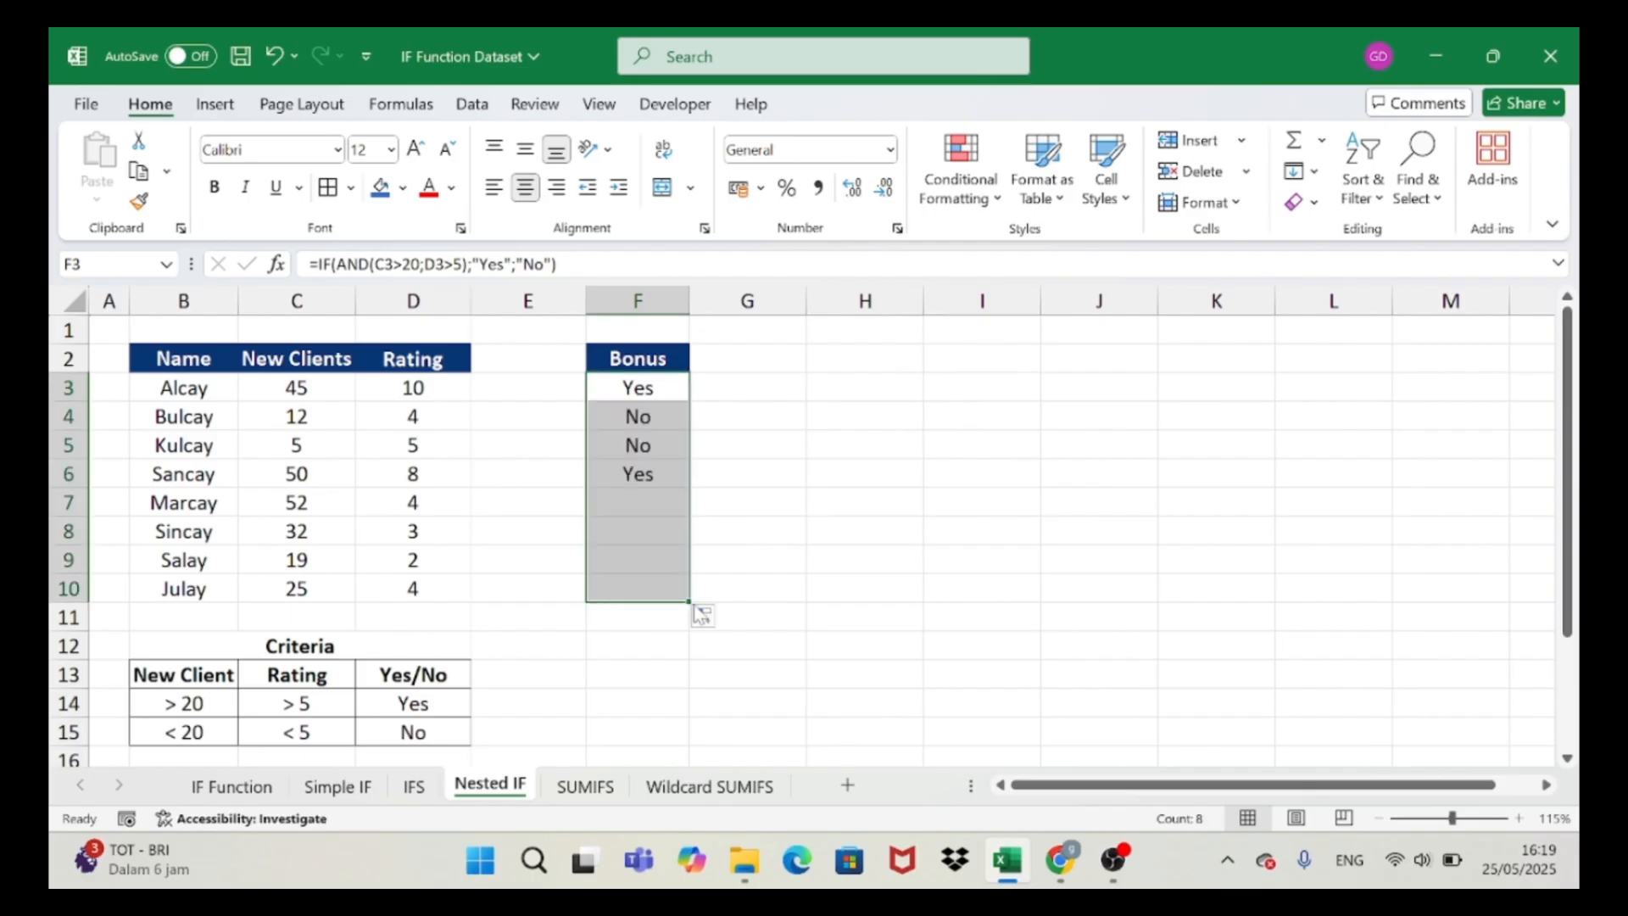
- Check the Bonus results in F3 and F4 against the new clients and rating values in rows 3 and 4
left_click(638, 409)
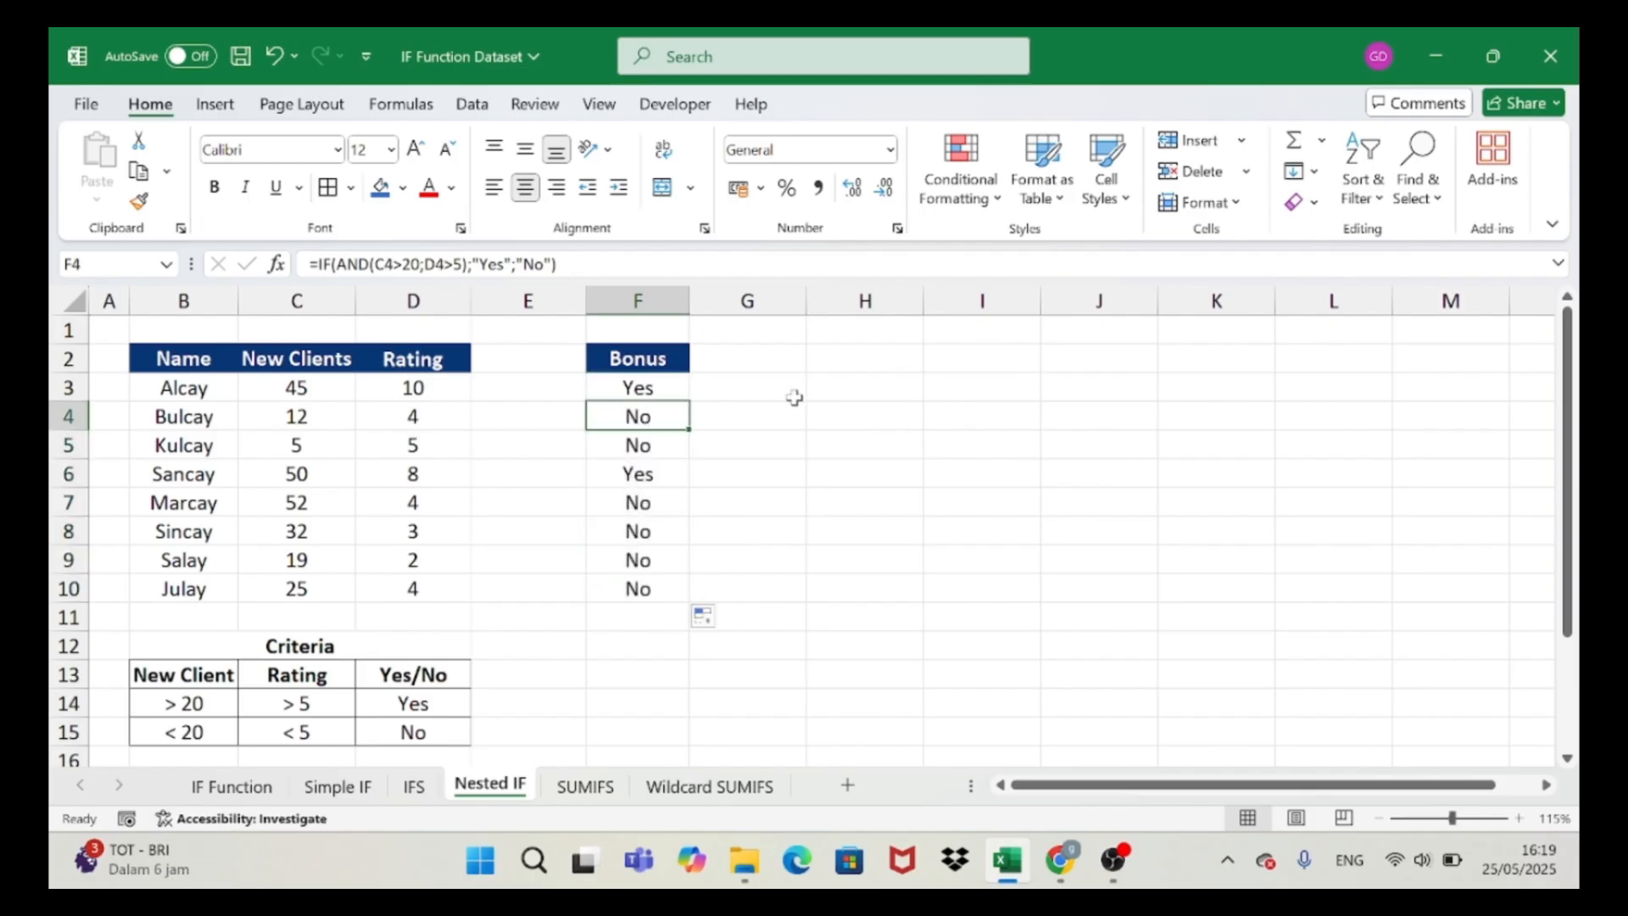
key("Up")
key("Left")
key("Left")
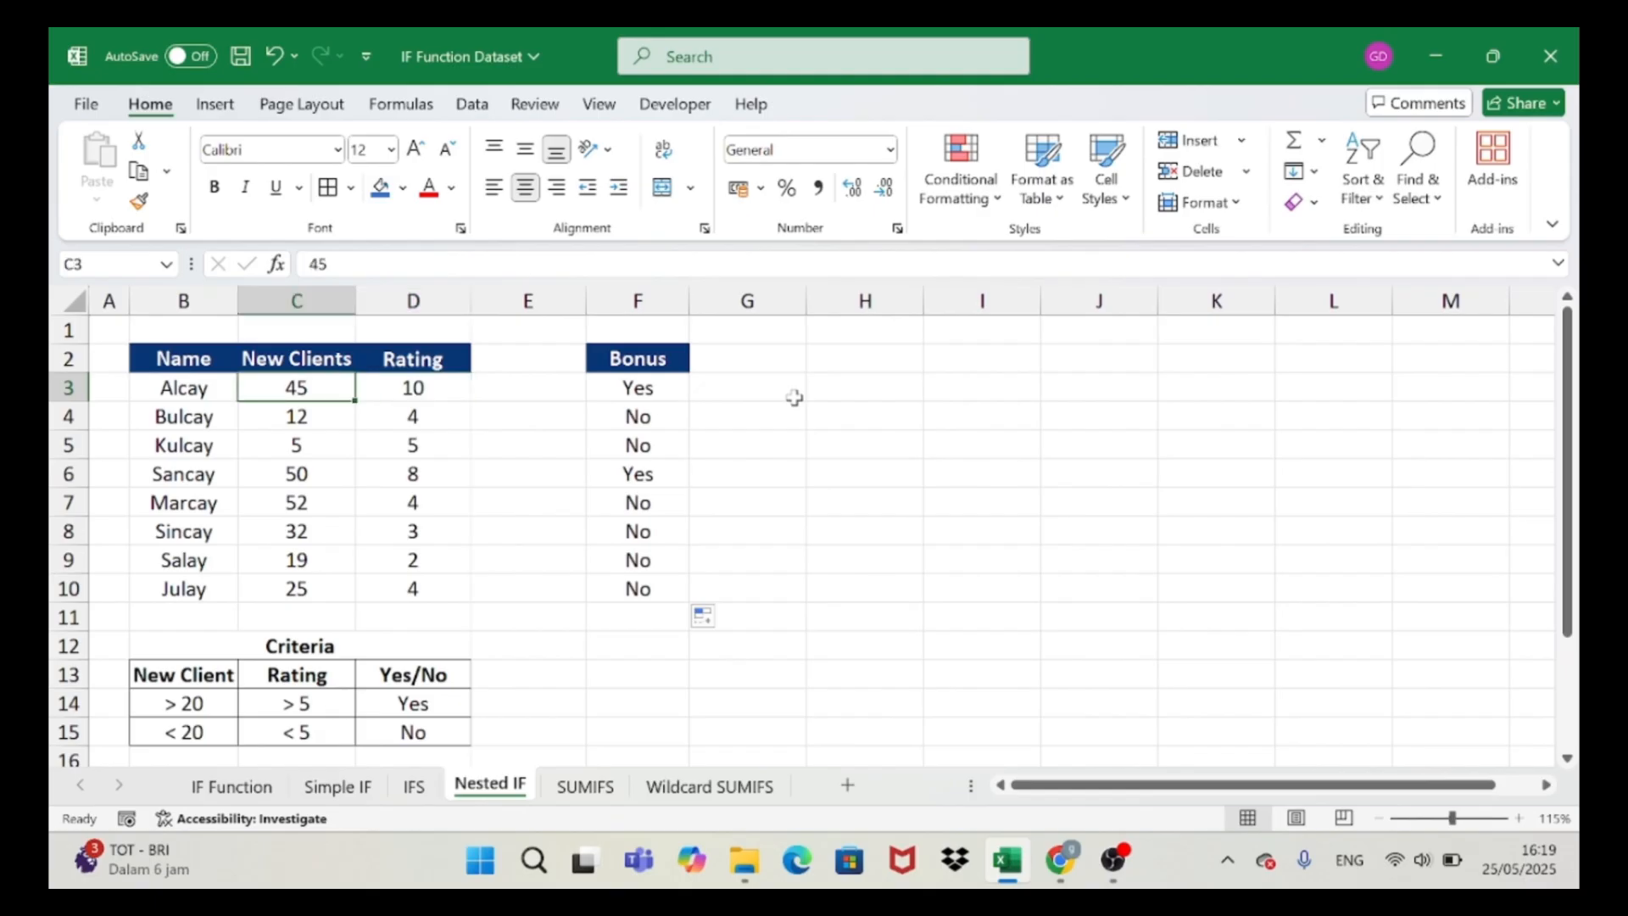
key("Right")
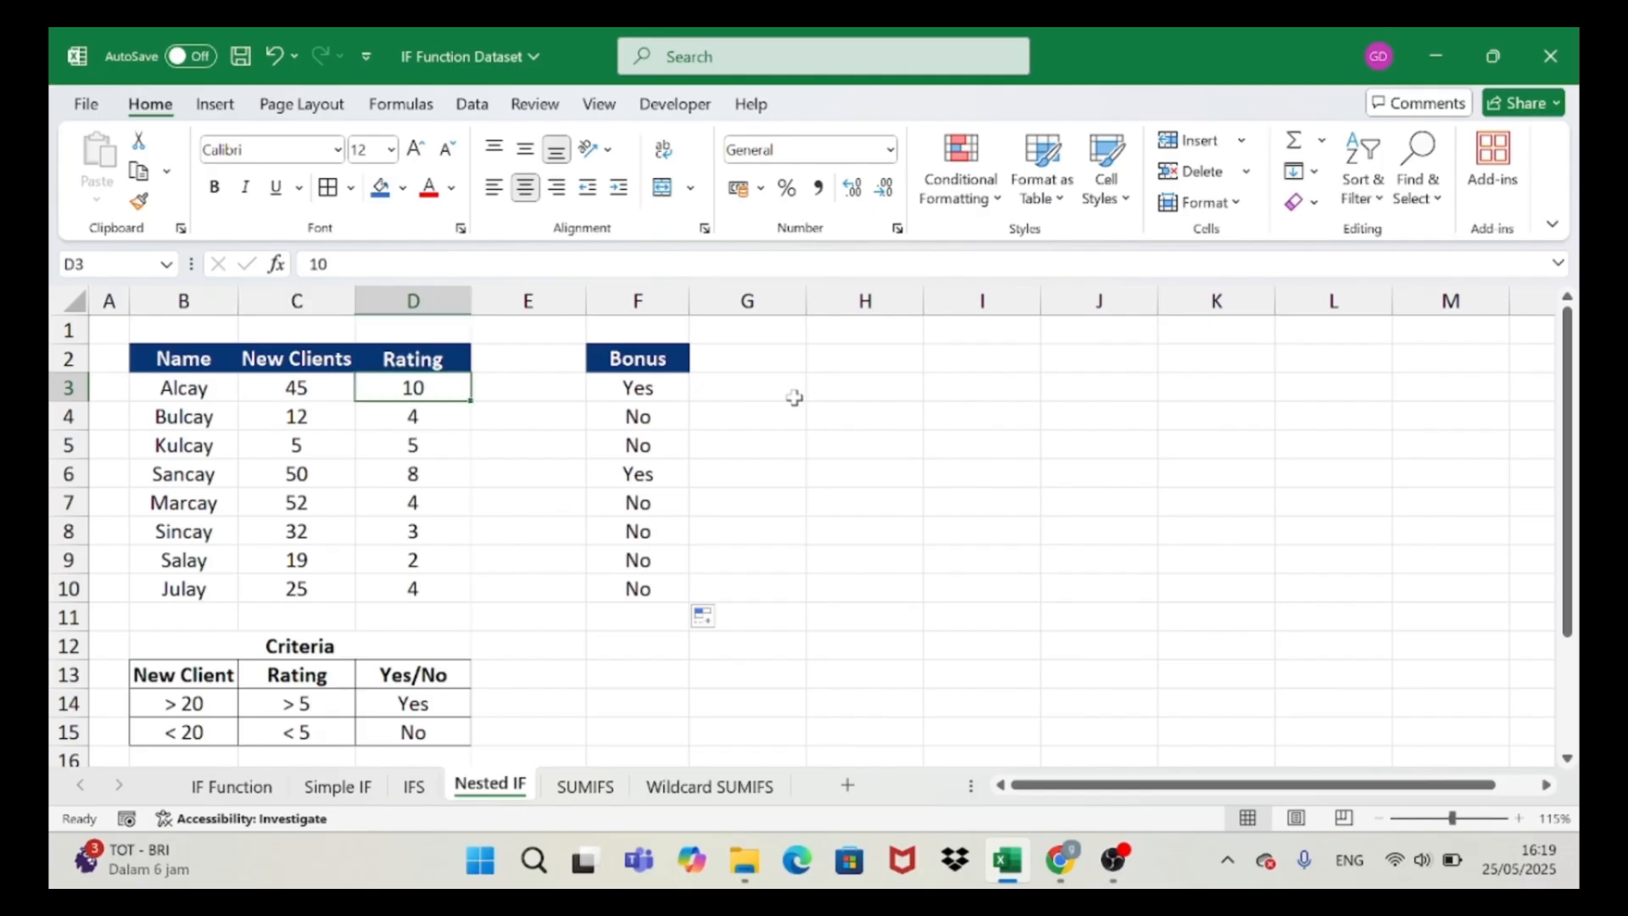
key("Right")
key("Right")
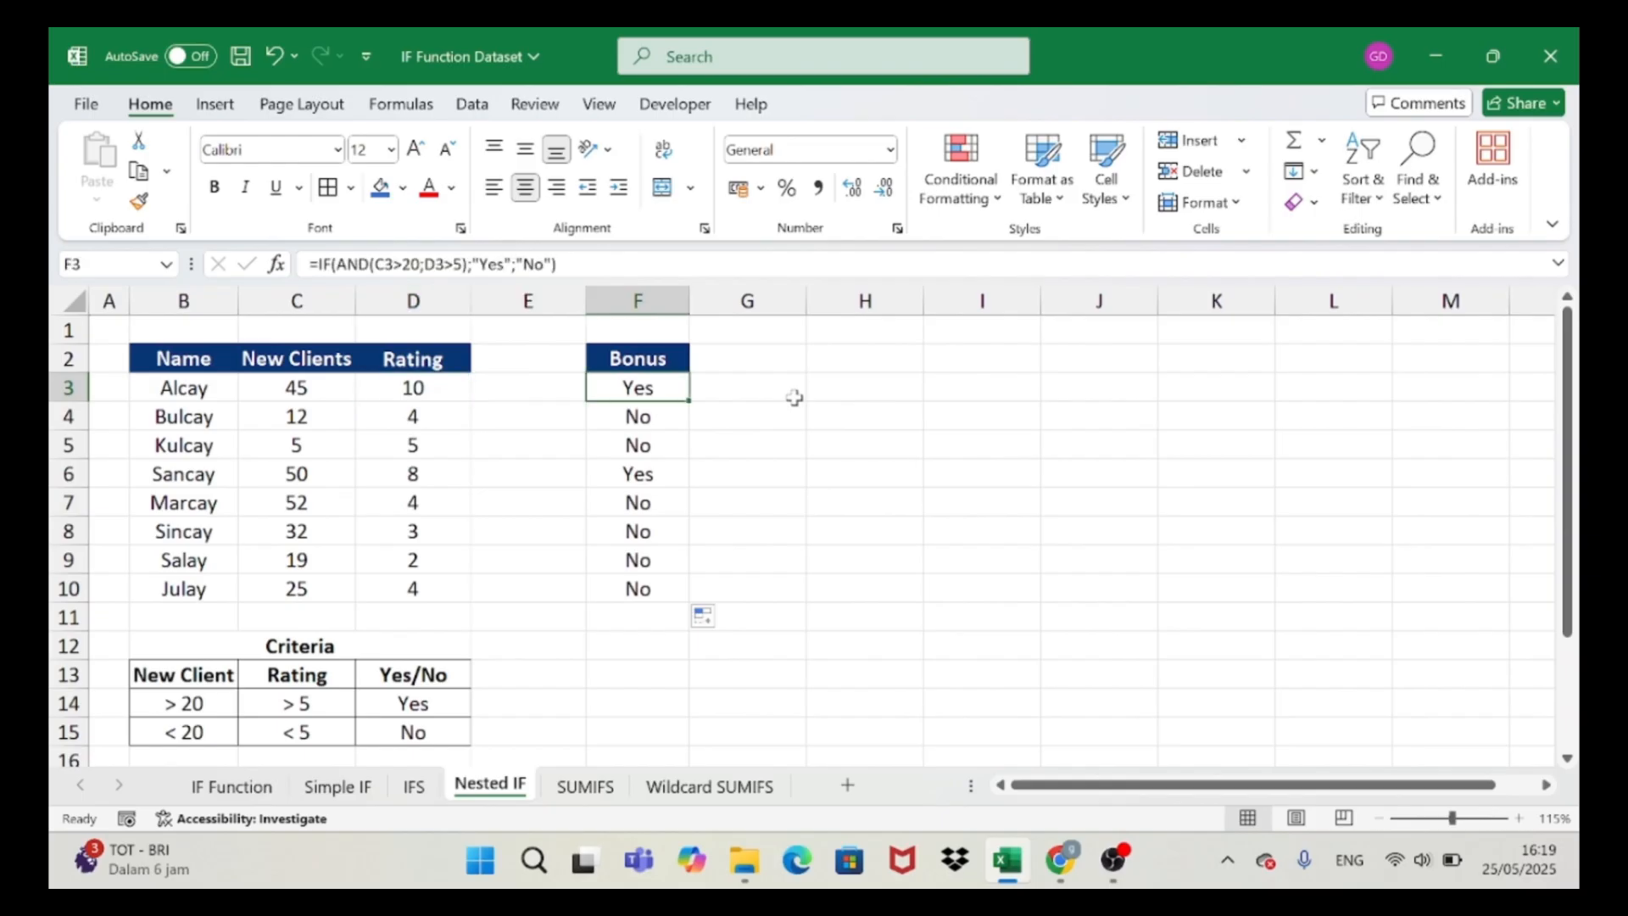
key("Down")
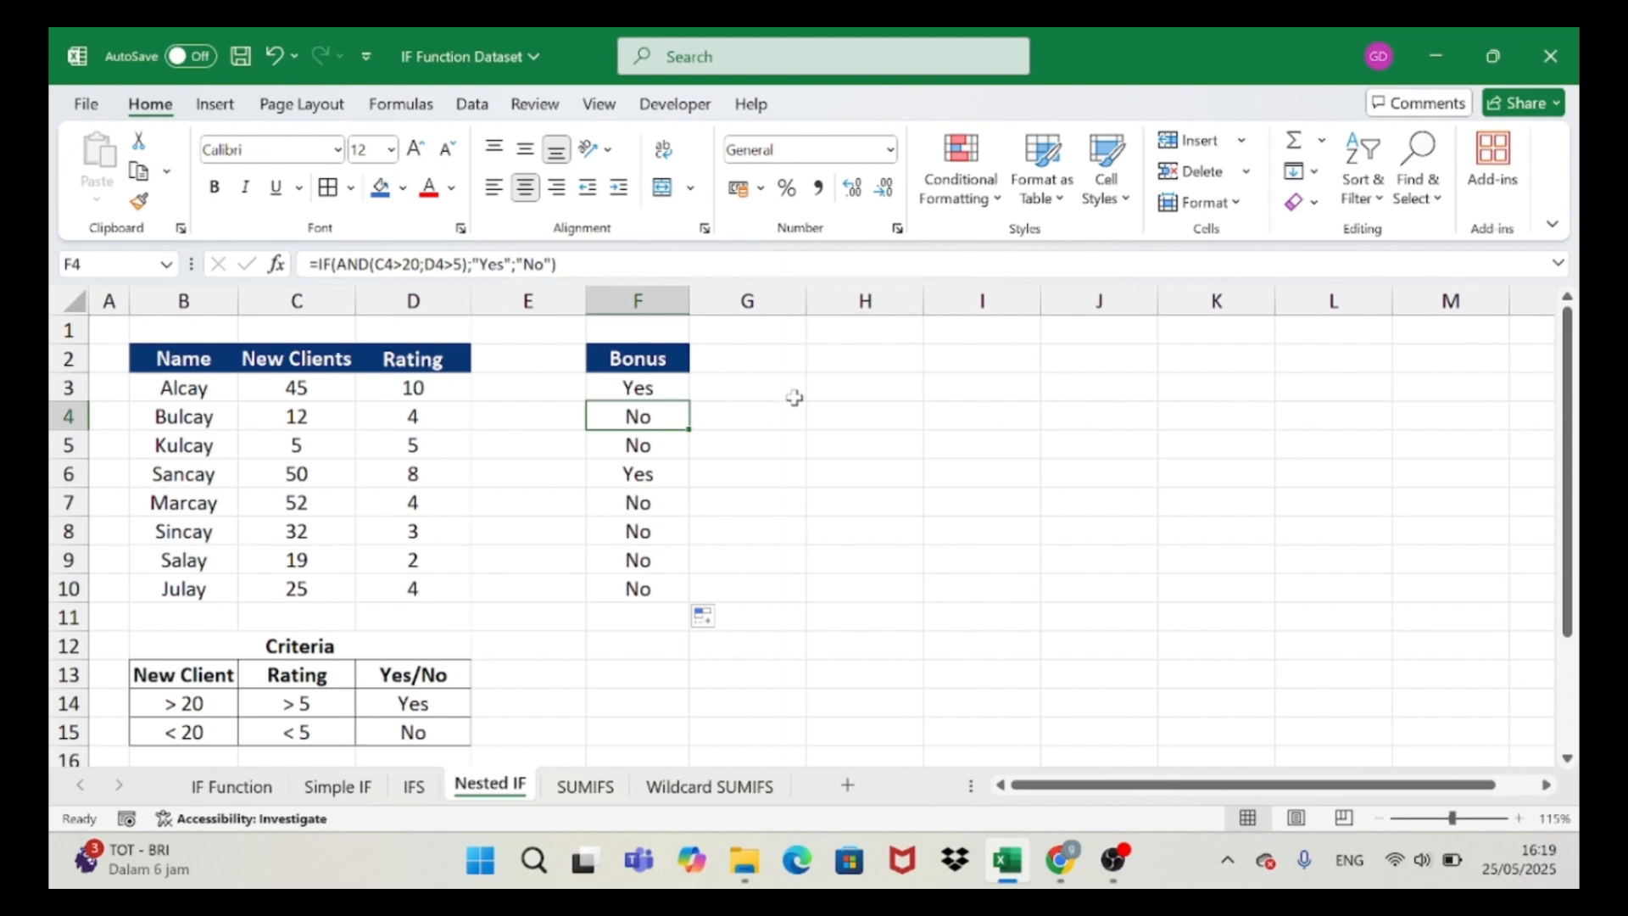
key("Left")
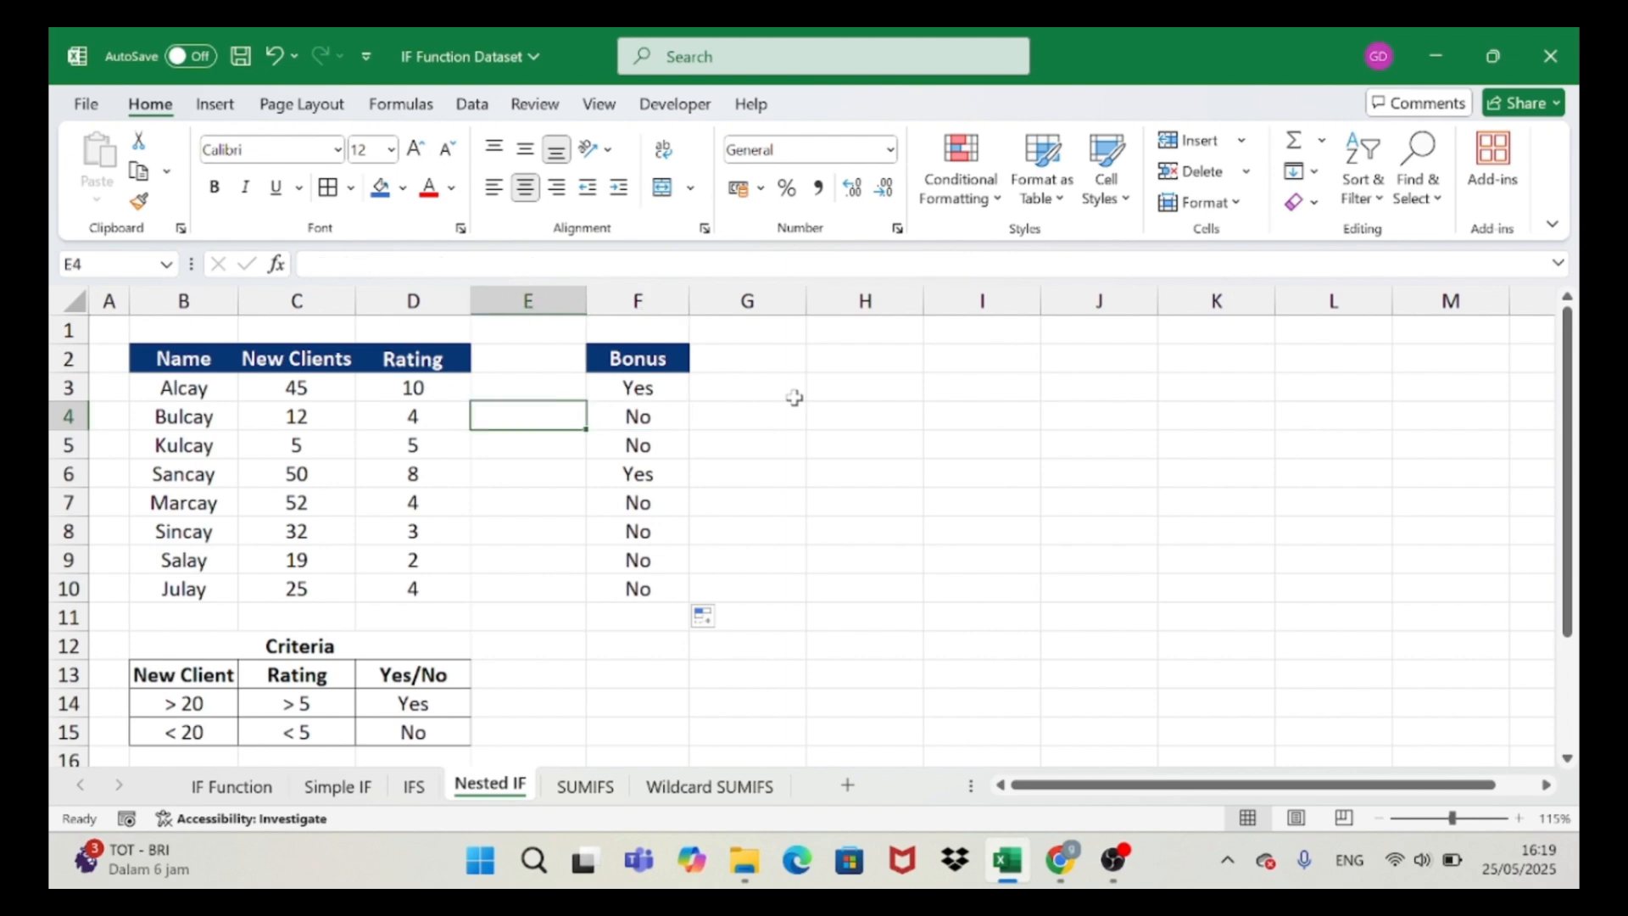
key("Left")
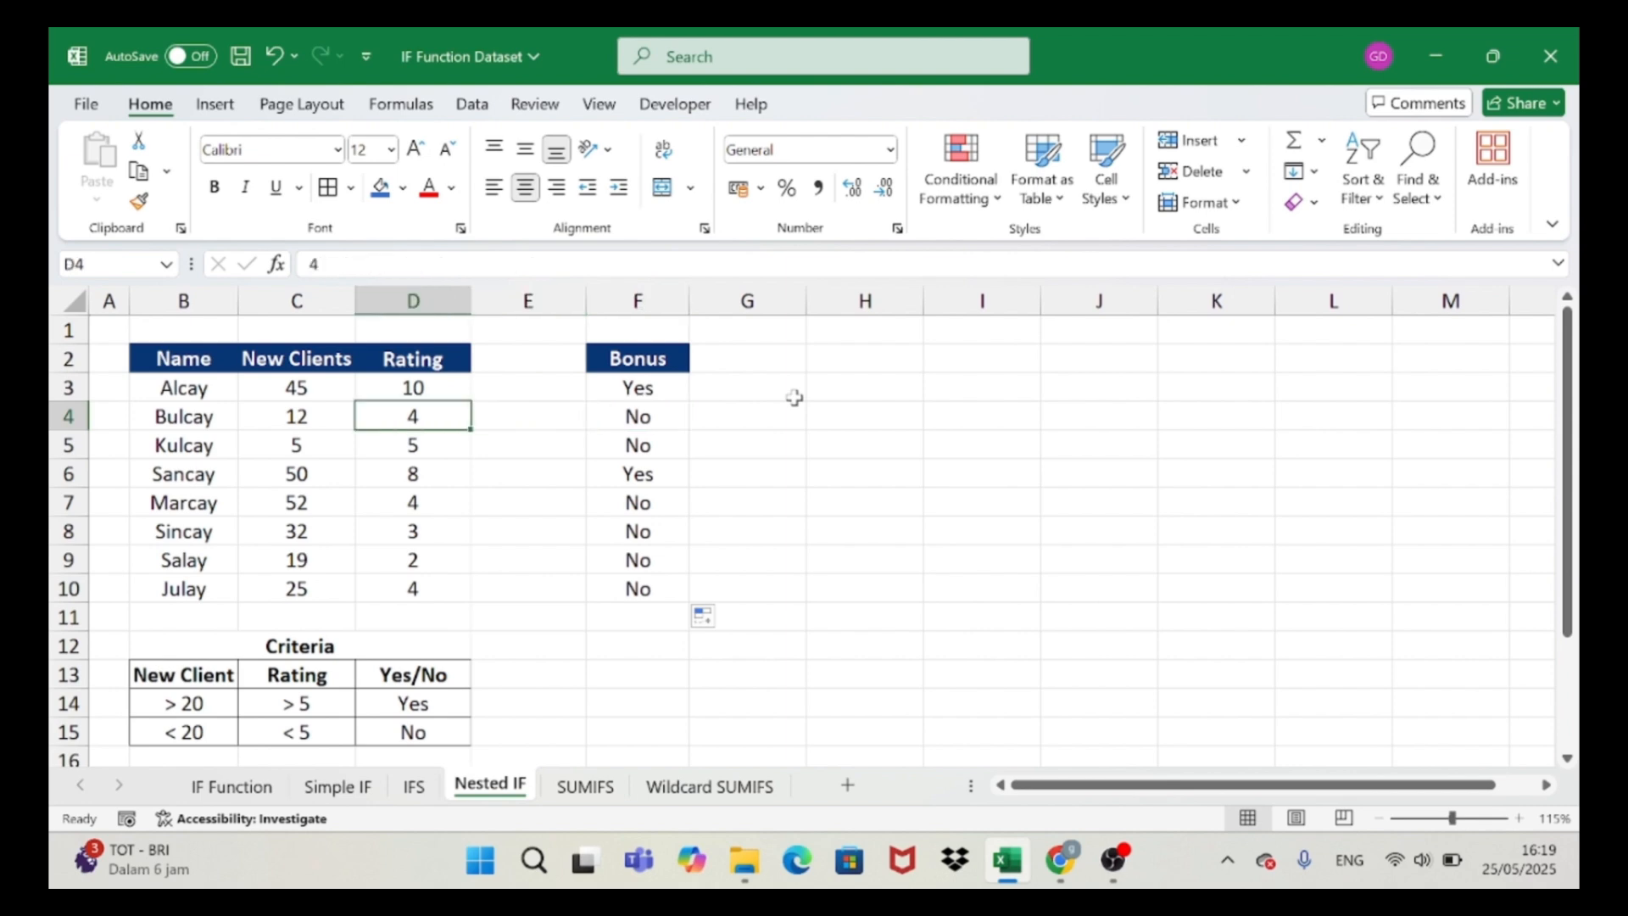
key("Right")
key("Right")
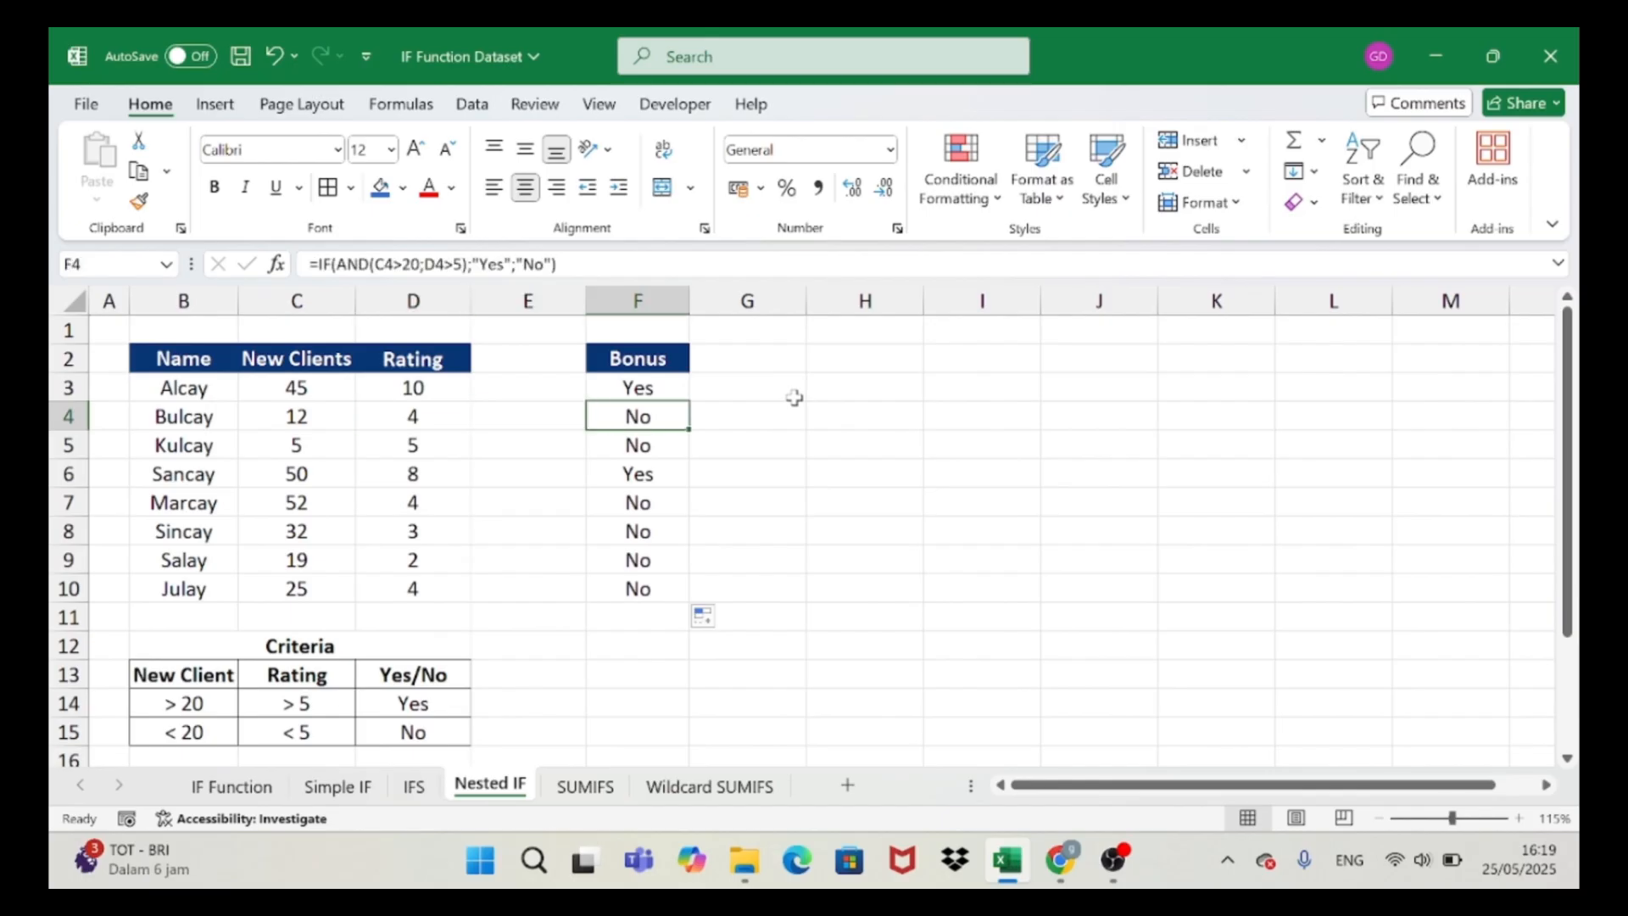
- Review the remaining Bonus results down to F10, comparing the last one with the new clients and rating in row 10
key("Down")
key("Down")
key("Down")
key("Down")
key("Down")
key("Down")
key("Down")
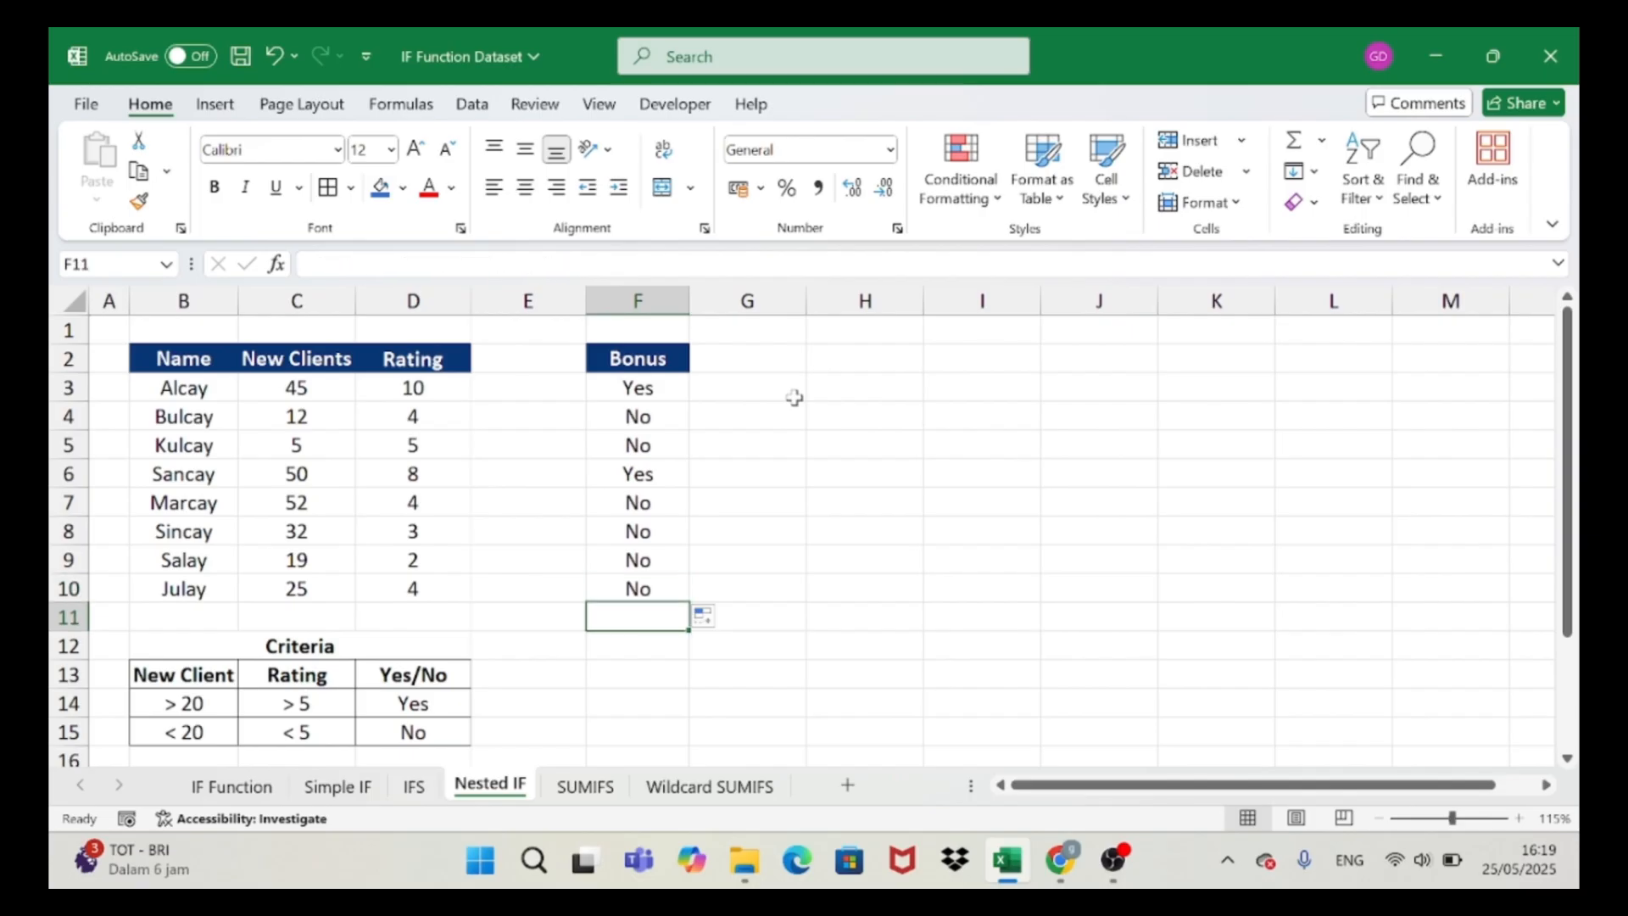
key("Up")
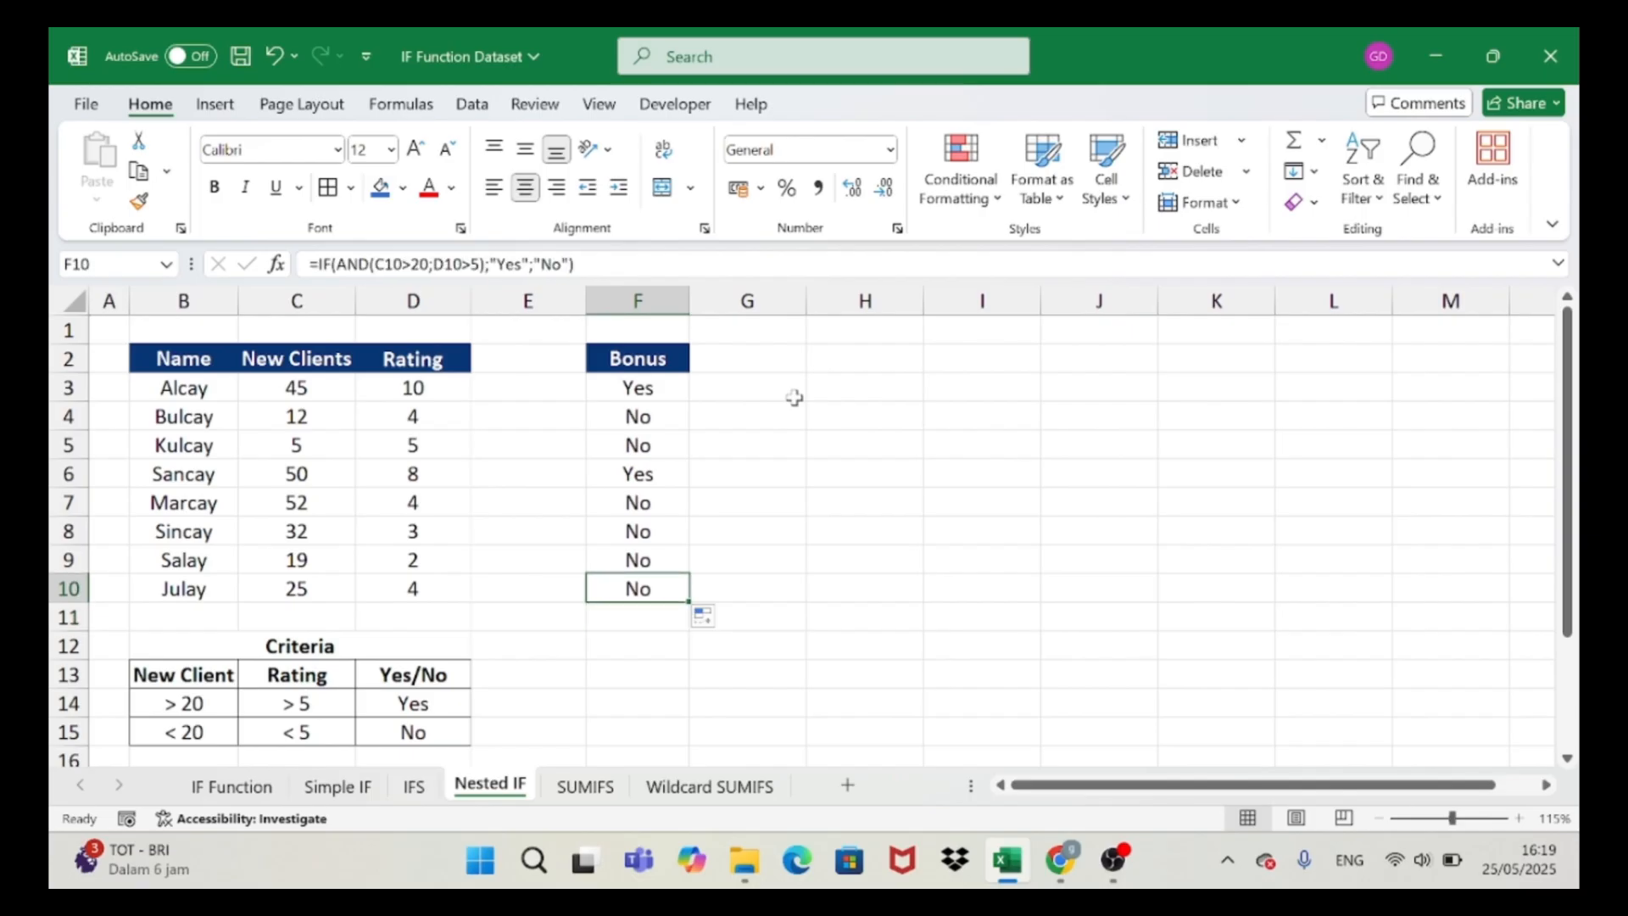
left_click(275, 591)
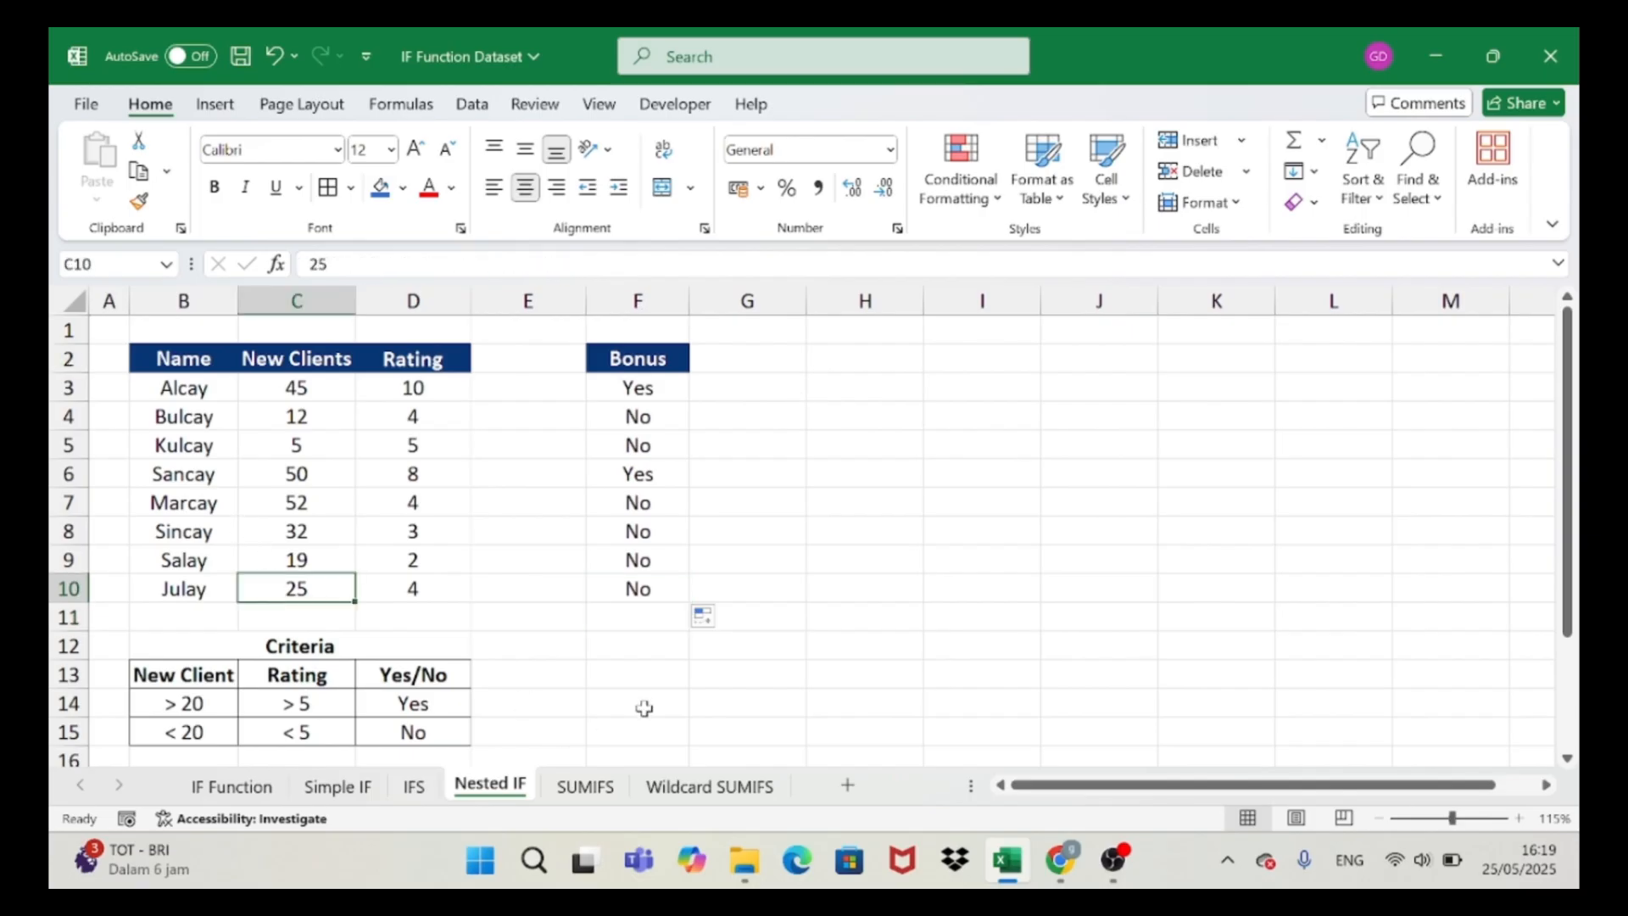
key("Right")
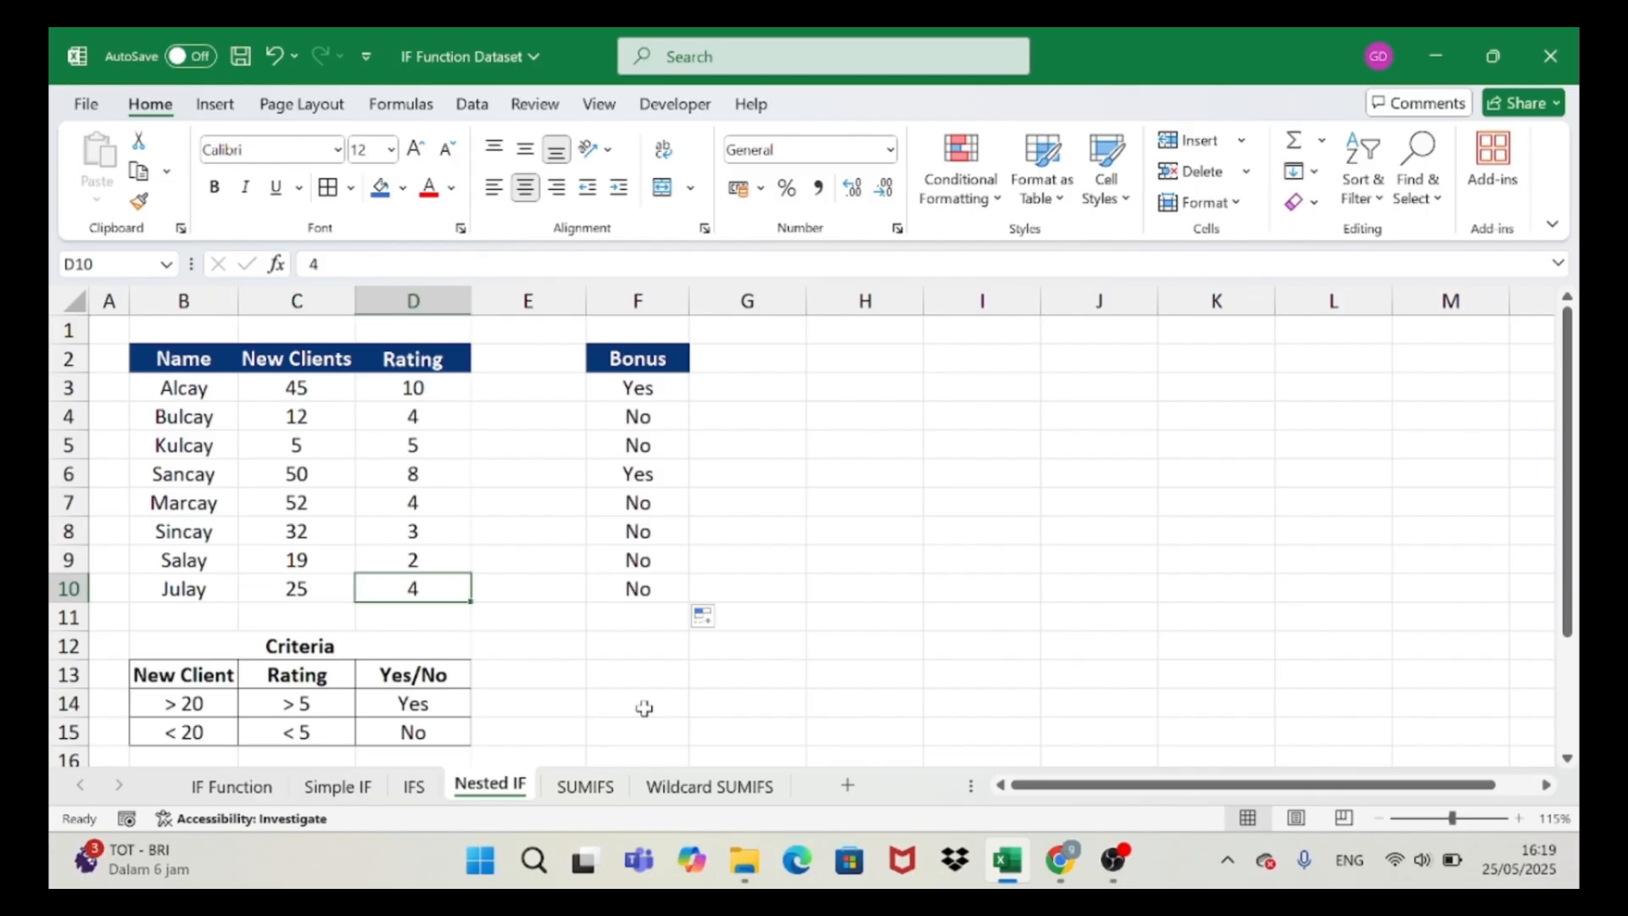
key("Right")
key("Right")
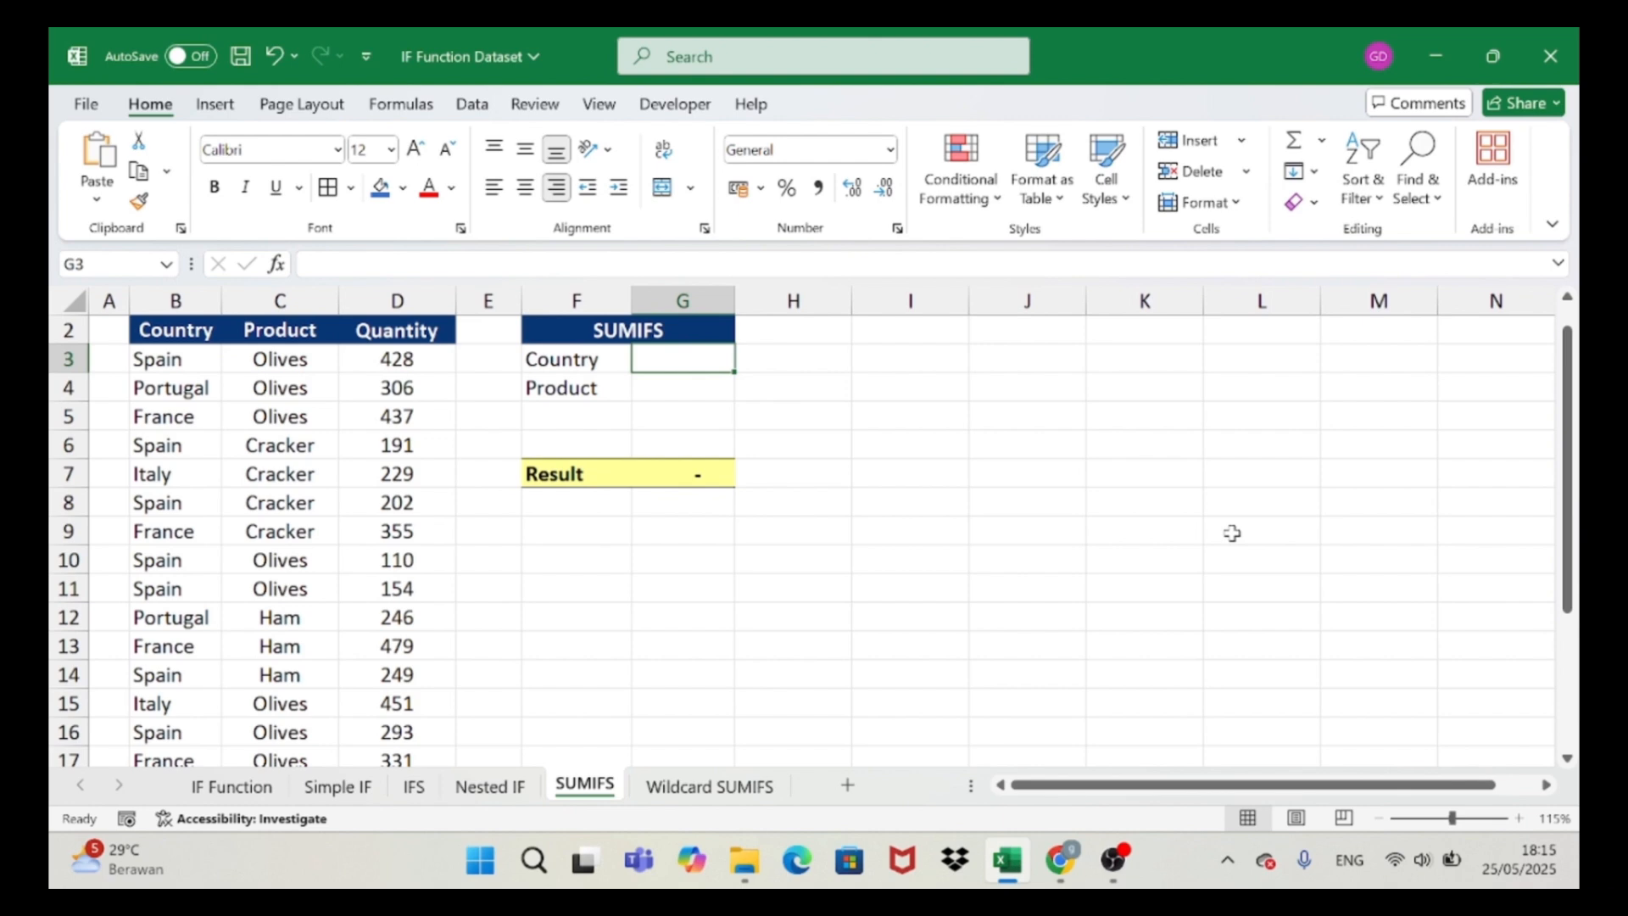
- On the SUMIFS sheet, enter Spain as the country criterion in G3 and Cracker as the product criterion in G4
key("Left")
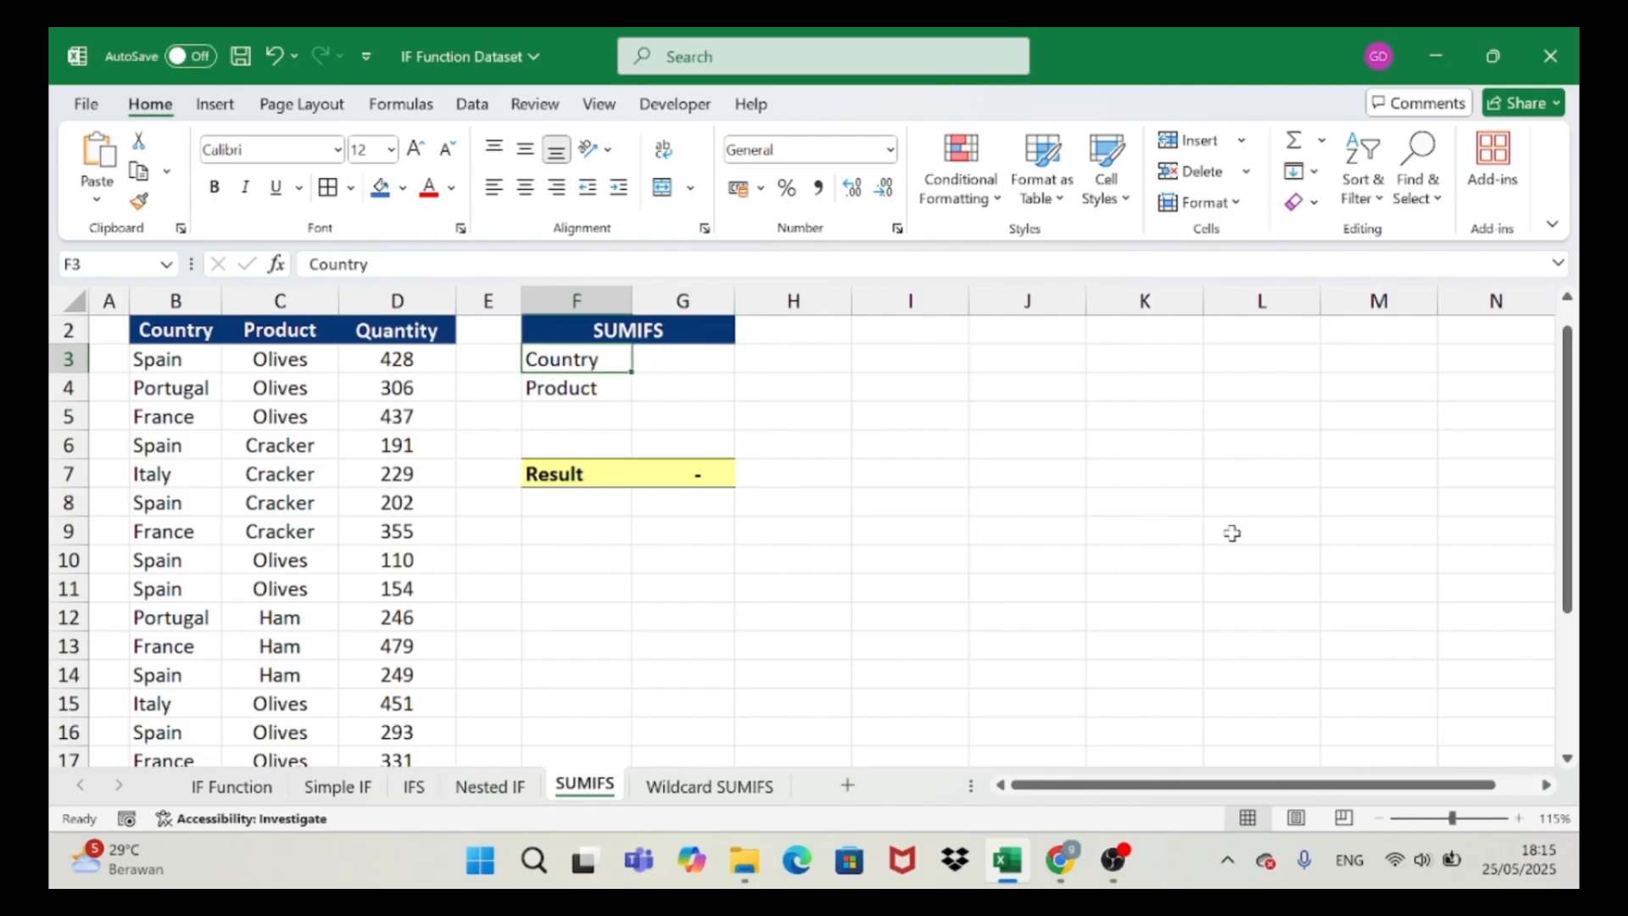
key("Left")
key("Right")
key("Down")
key("Up")
key("Right")
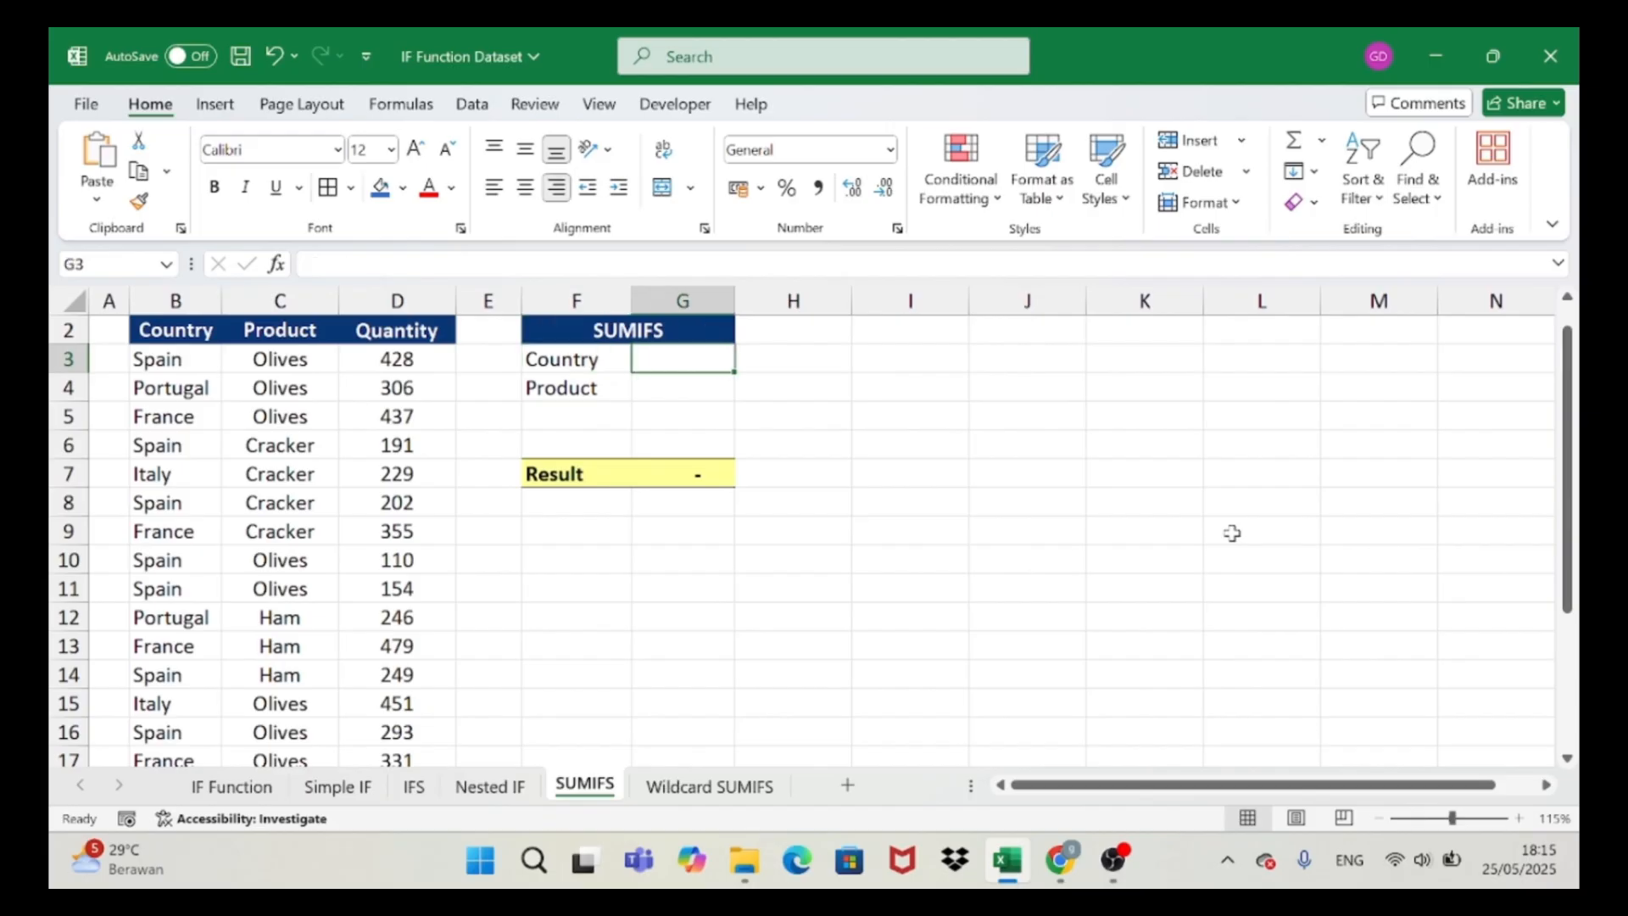
type("SPain")
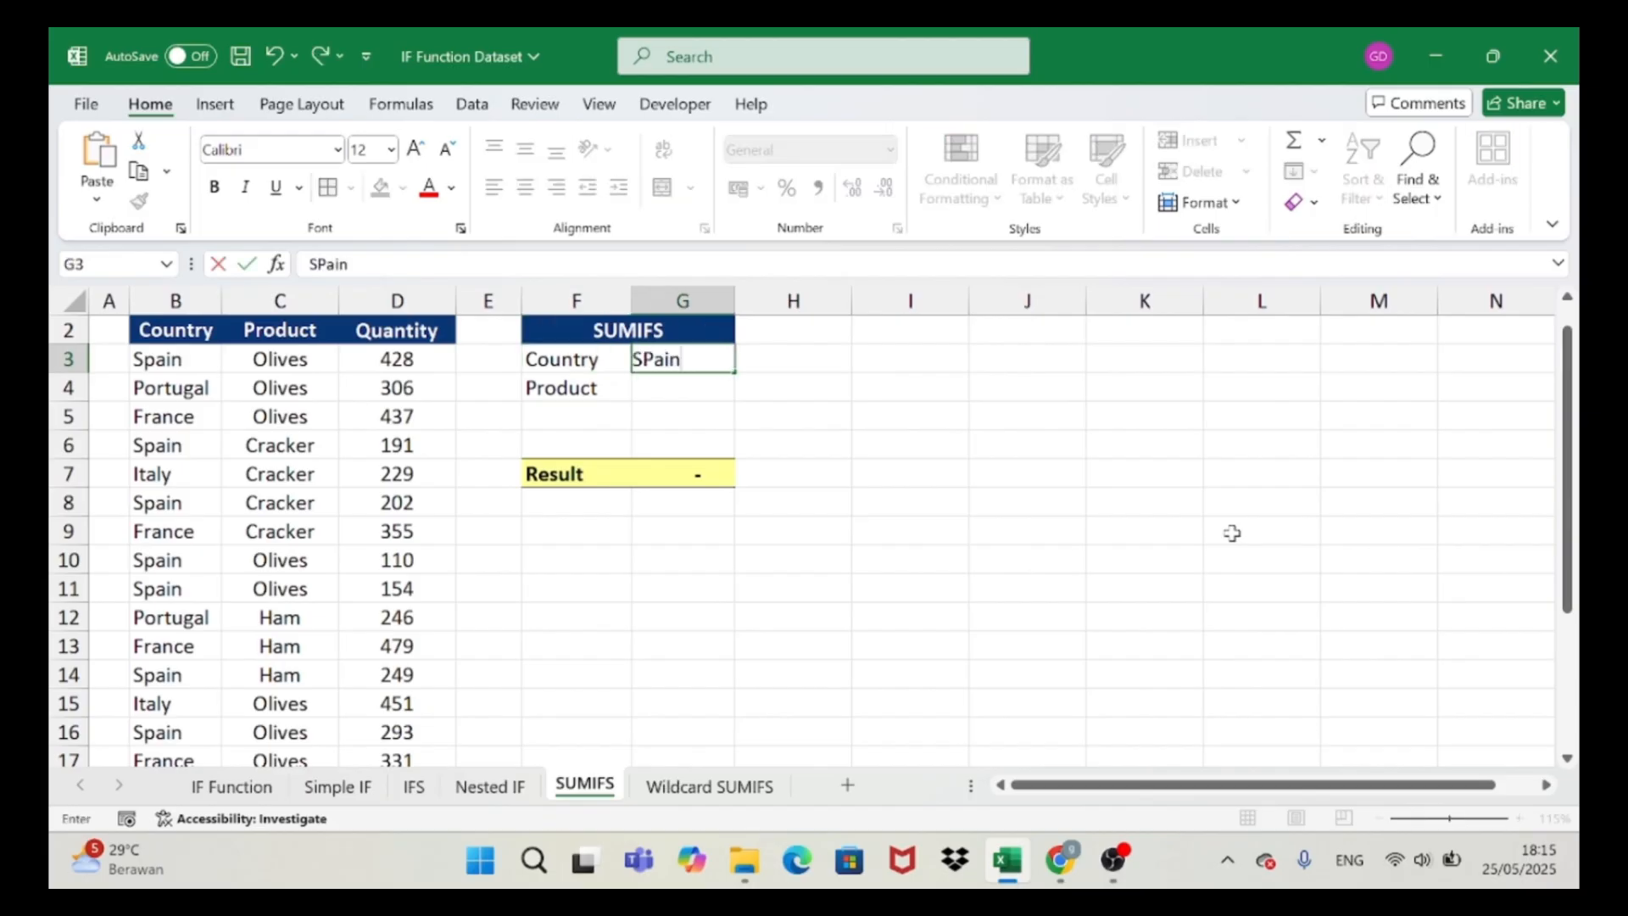
key("Return")
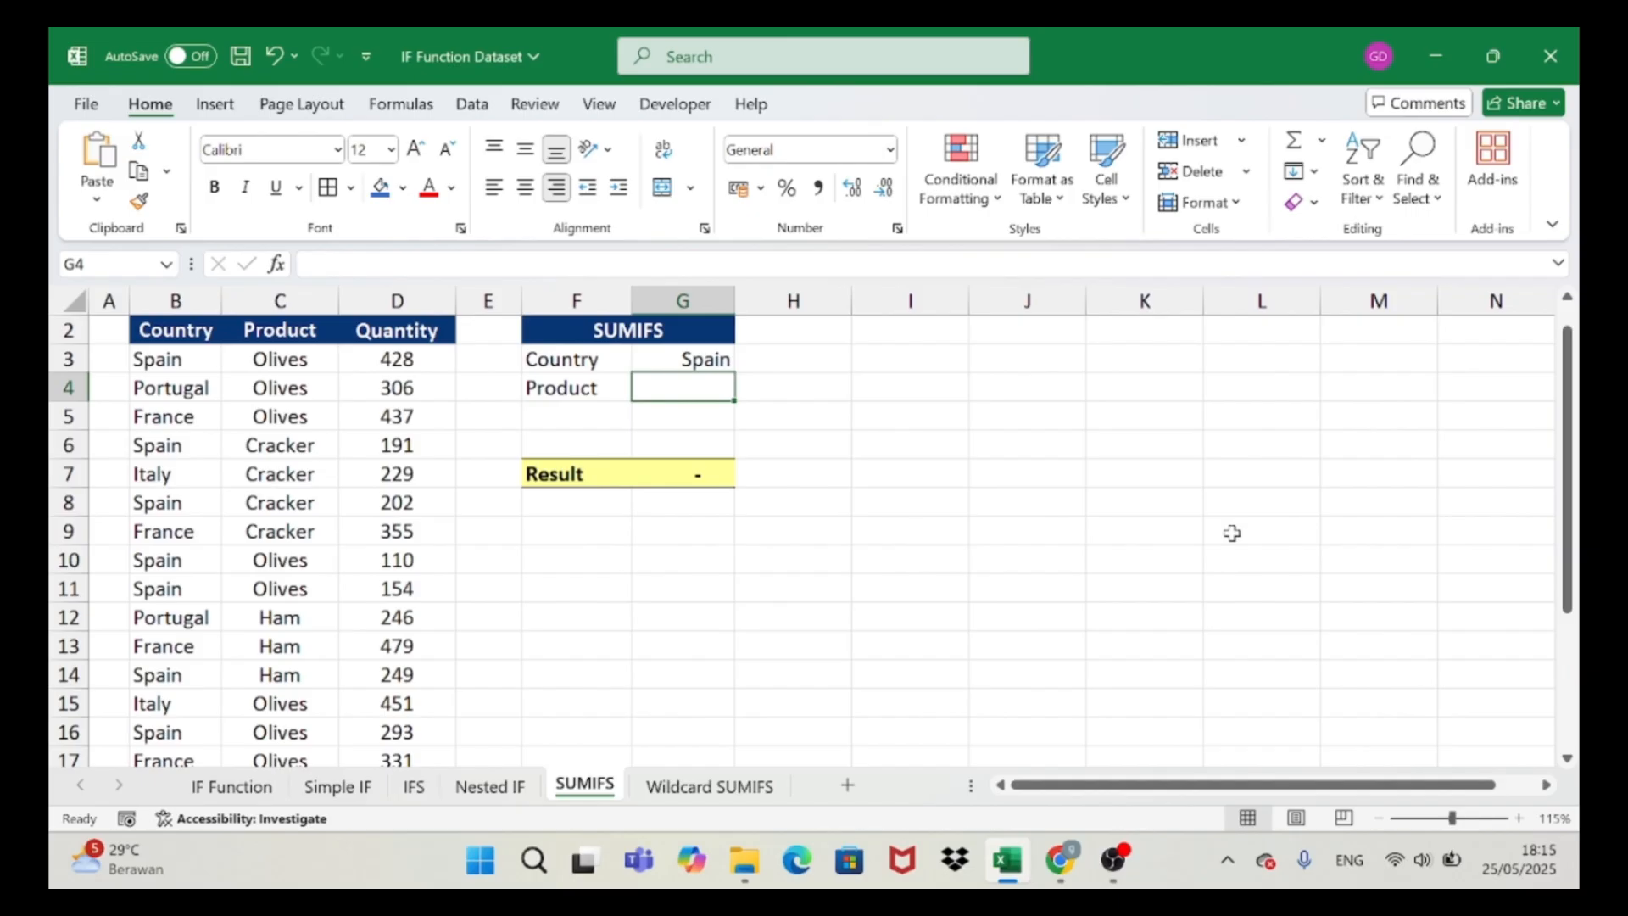
type("Cracker")
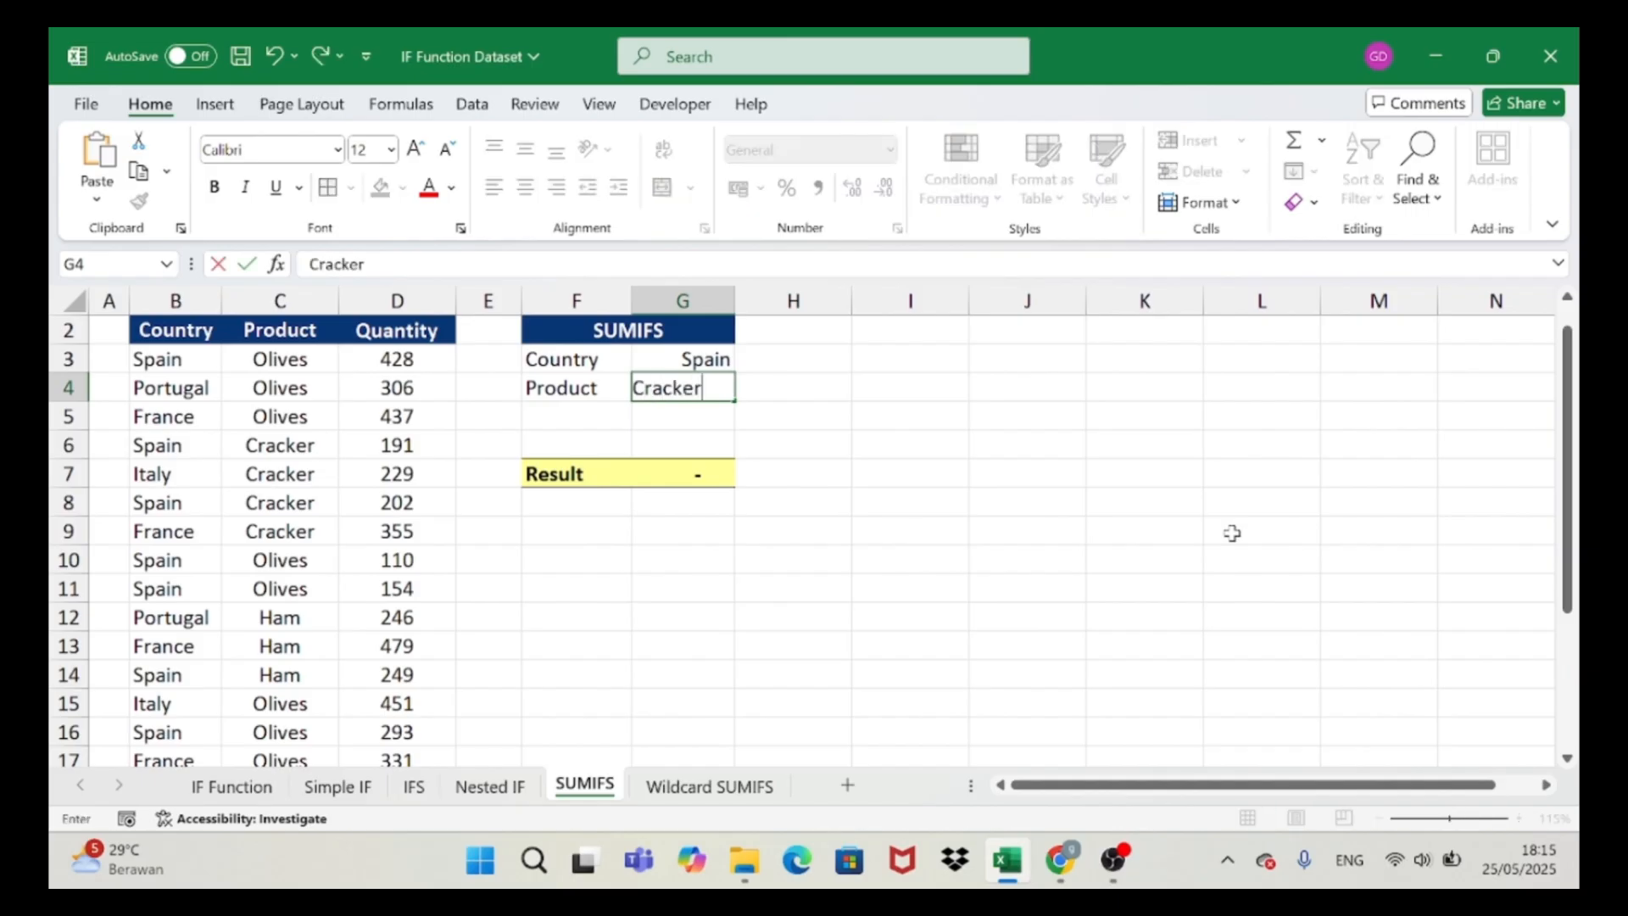
key("Return")
- Clear the existing formula from the Result cell G7
key("Return")
key("Return")
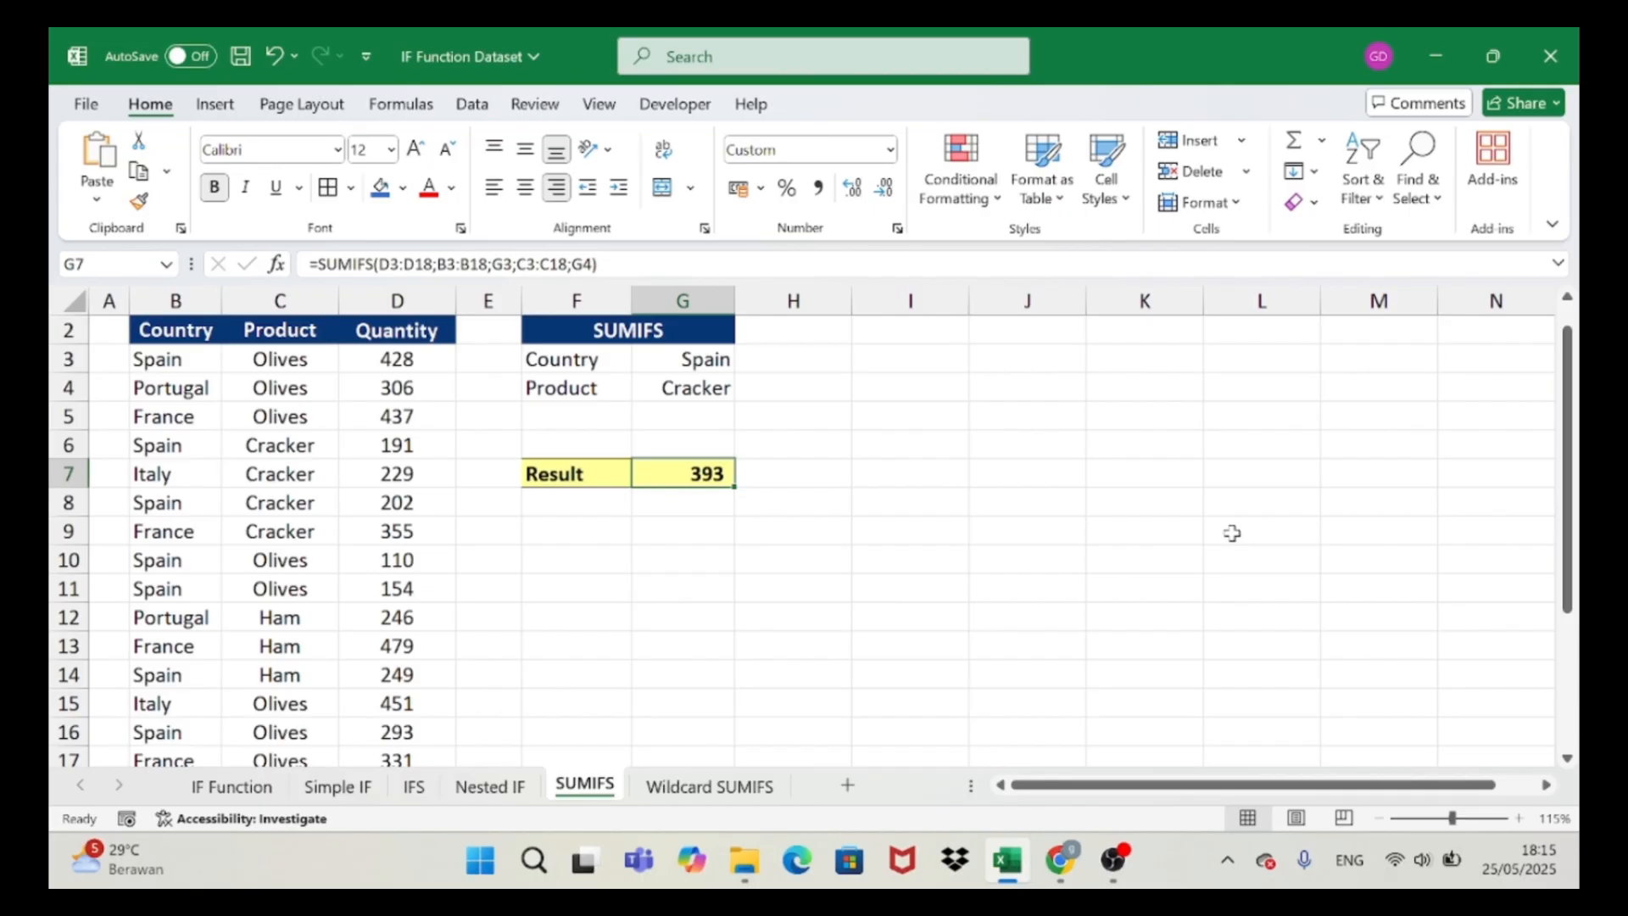
key("Delete")
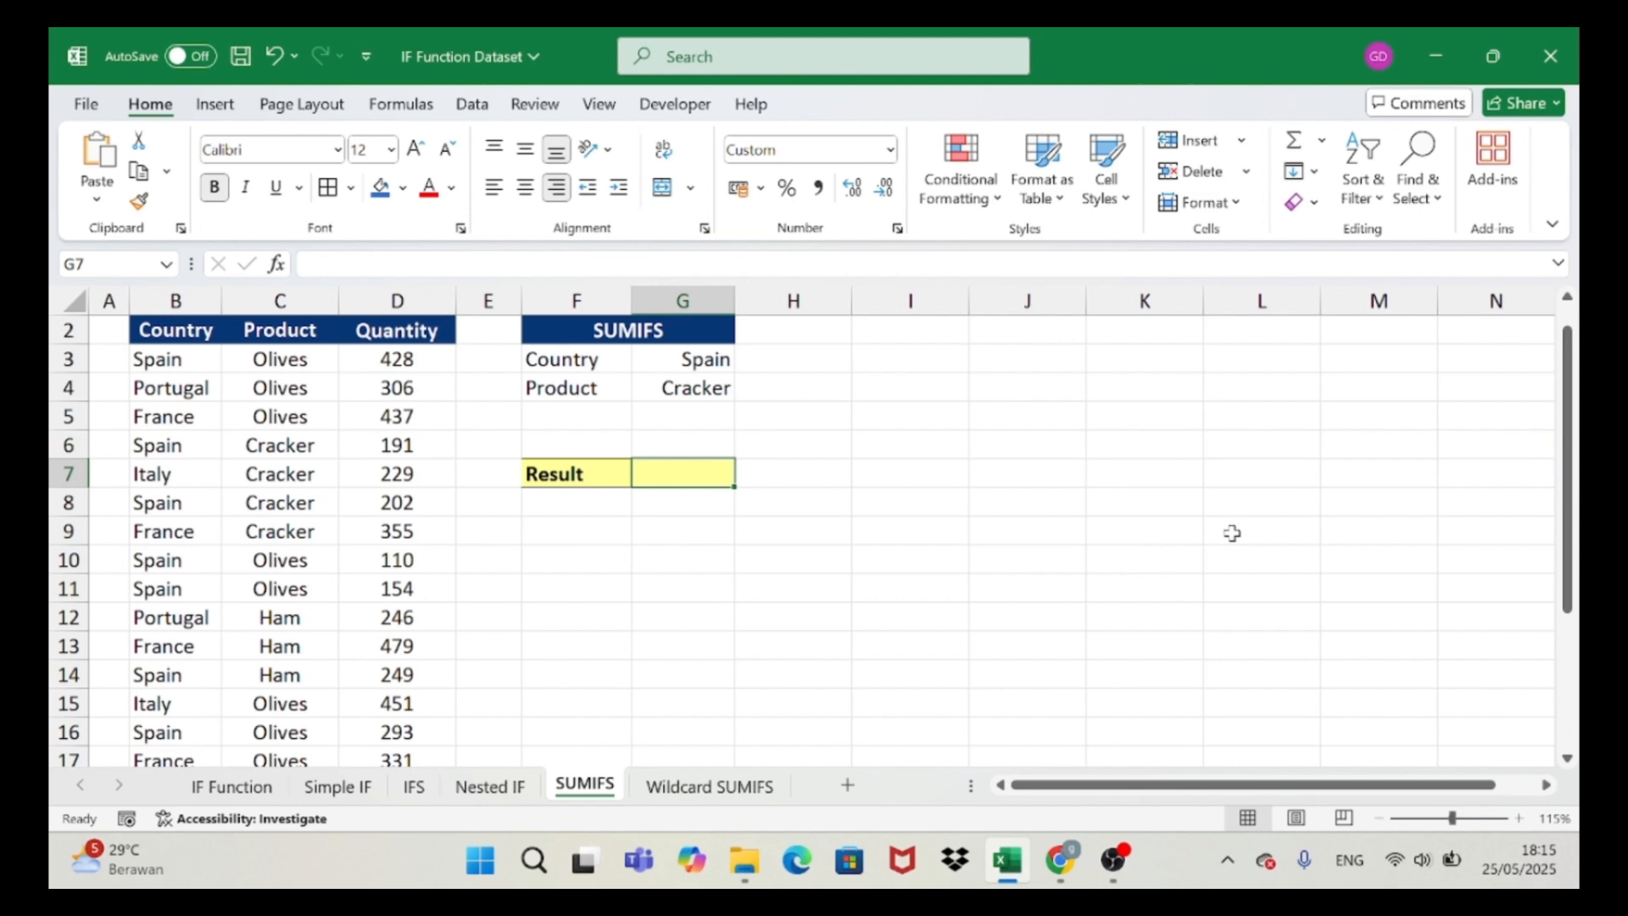
- Start a SUMIFS formula in G7 with the Quantity range D3:D18 as the sum range
type("=sum")
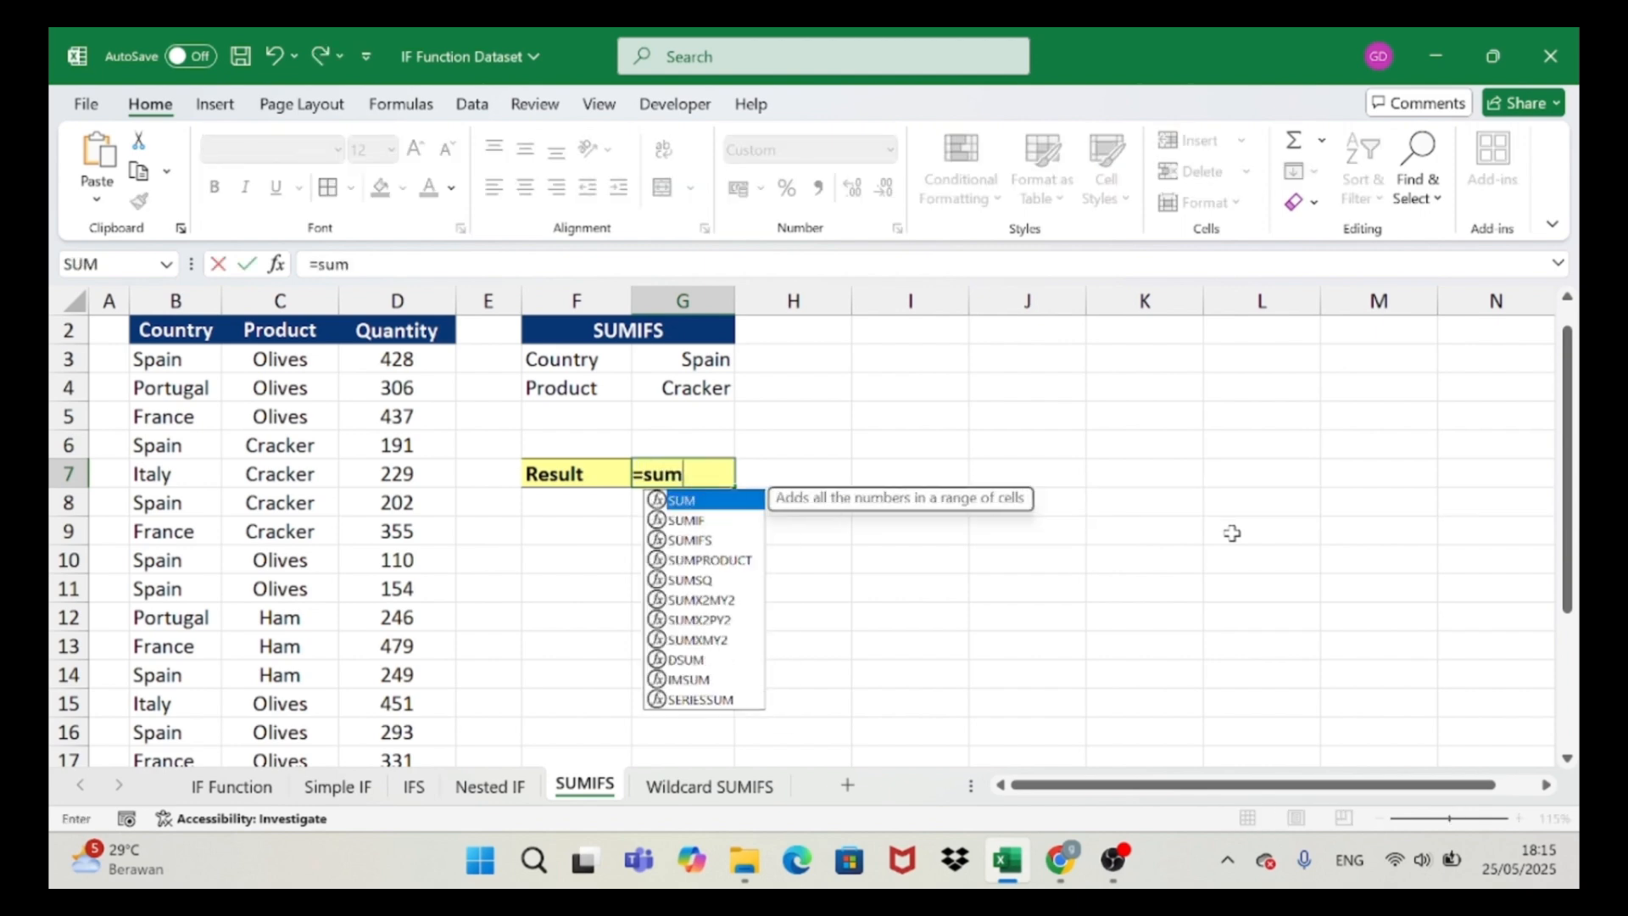
type("ifs")
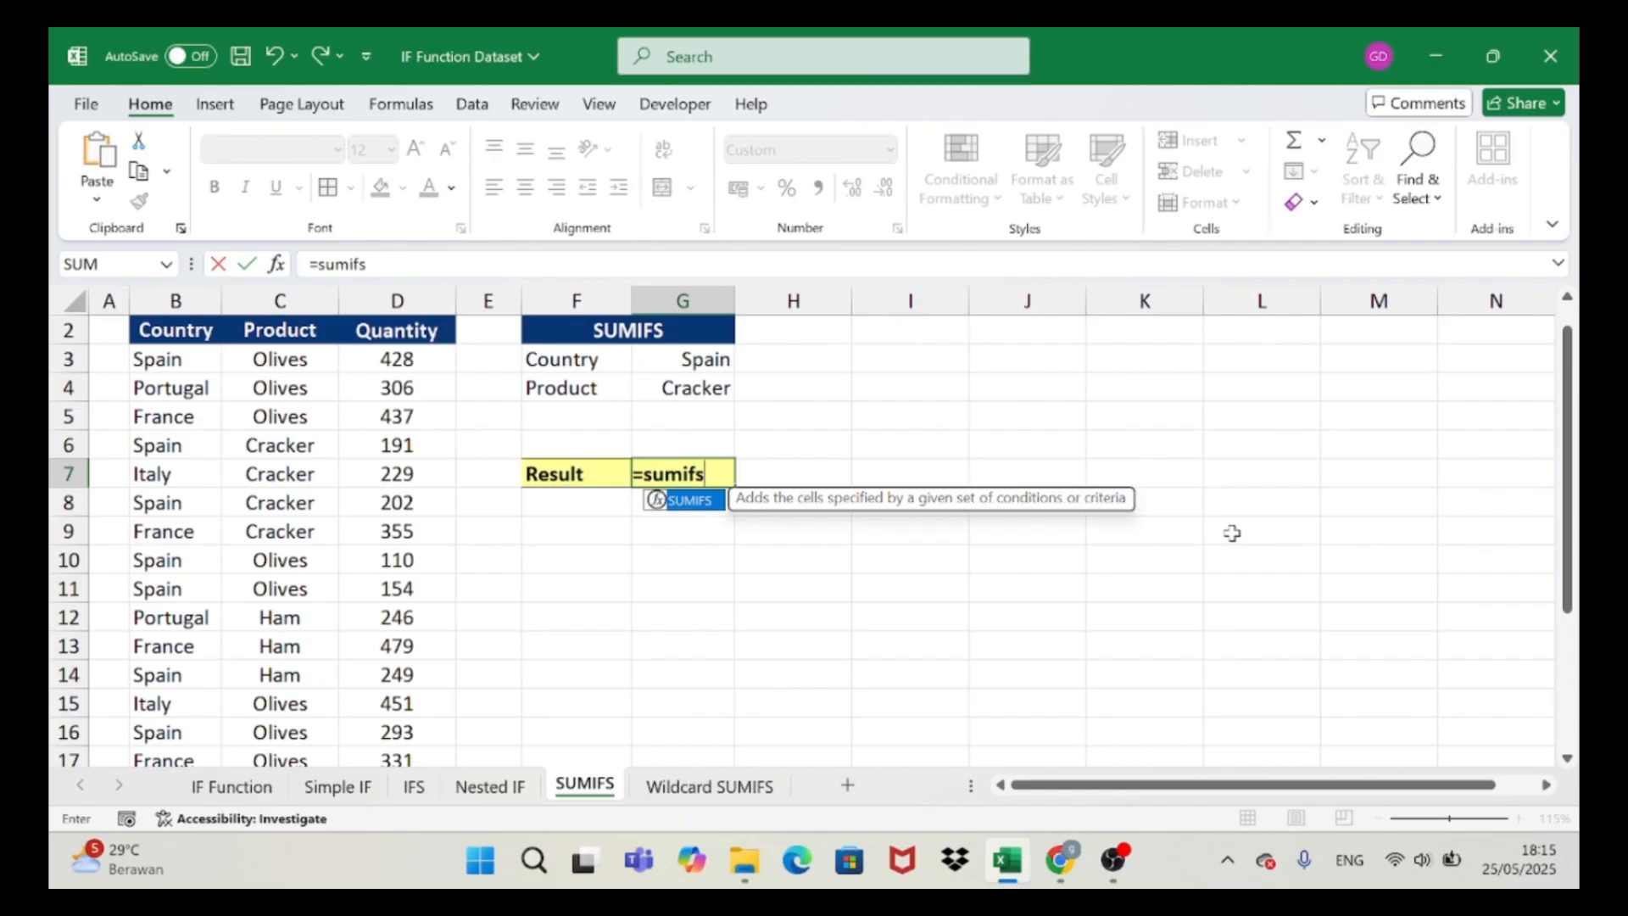
type("(")
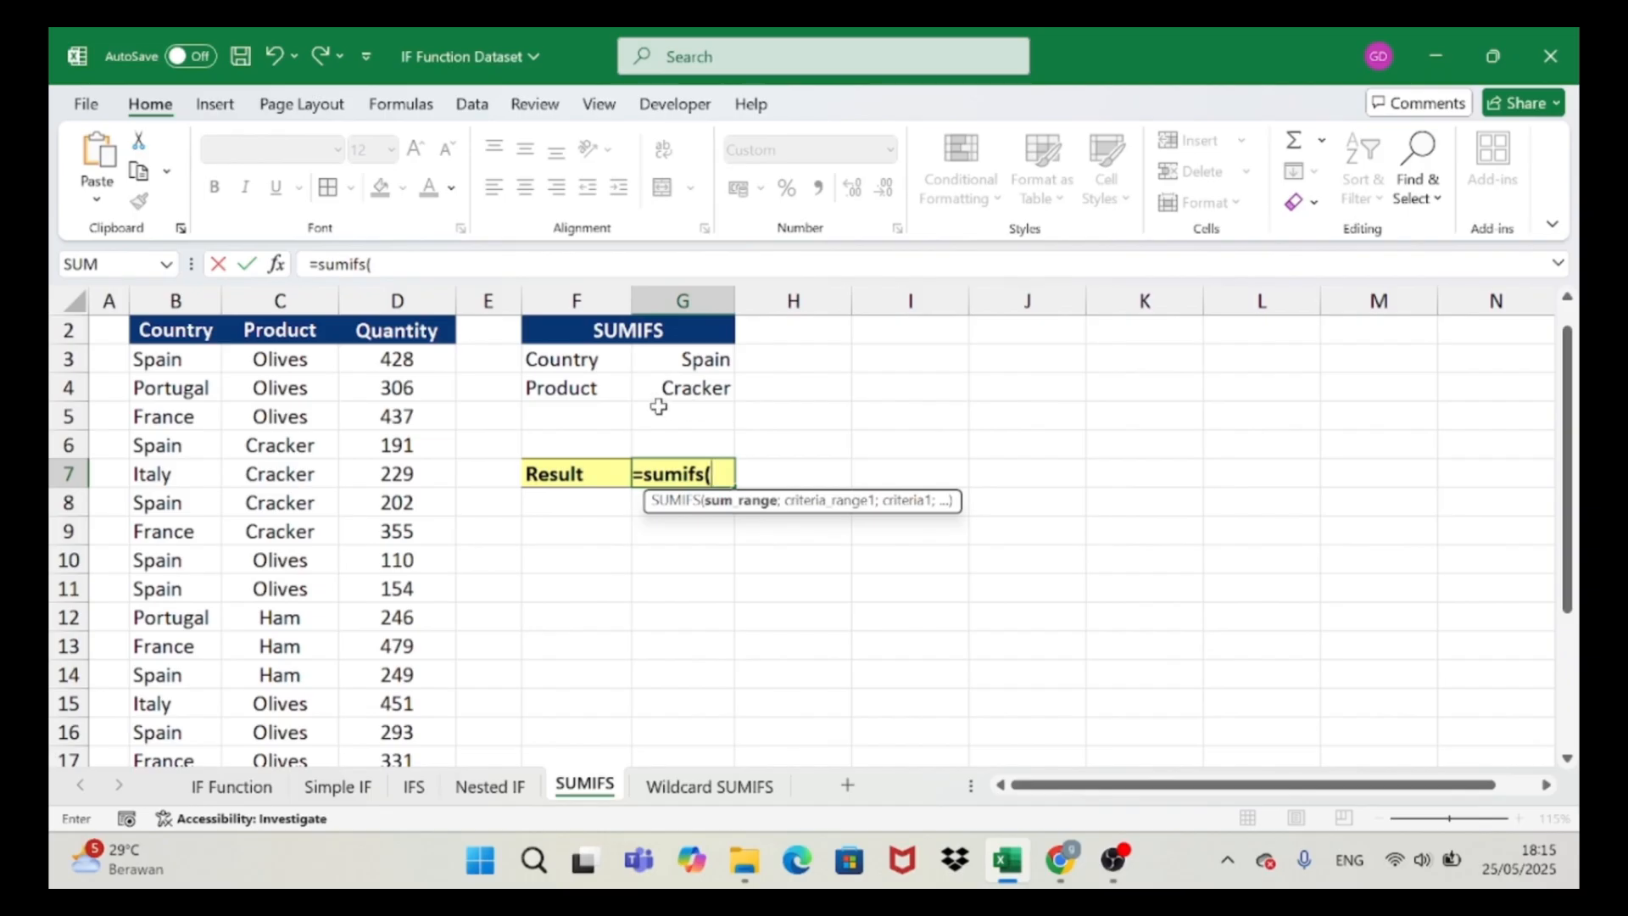
left_click(426, 357)
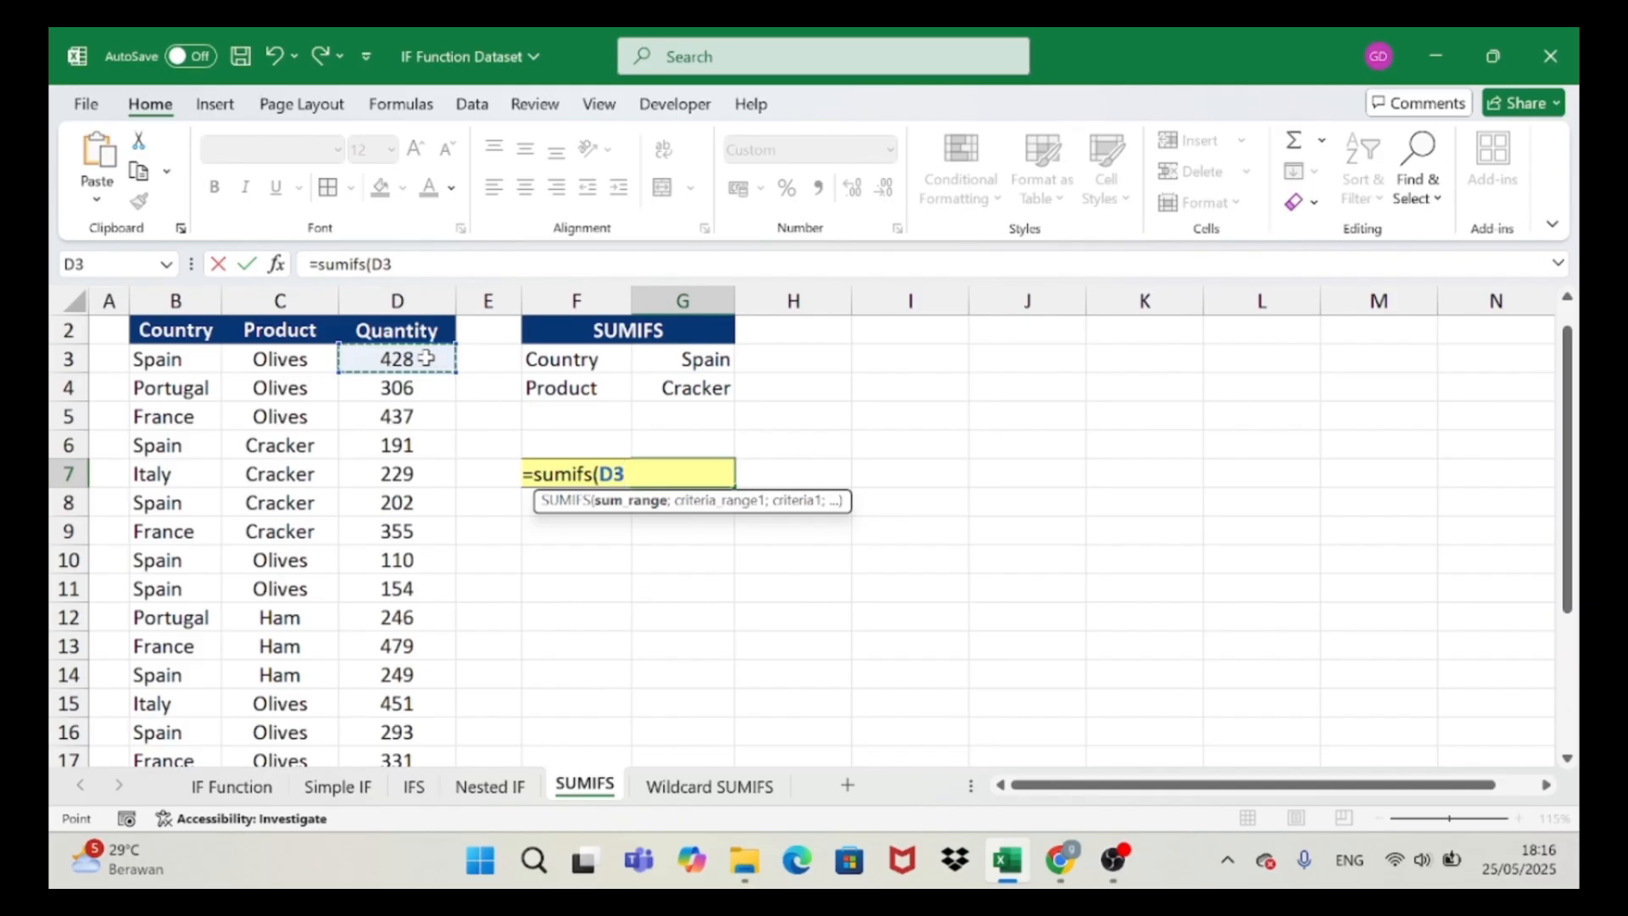
key("ctrl+shift+Down")
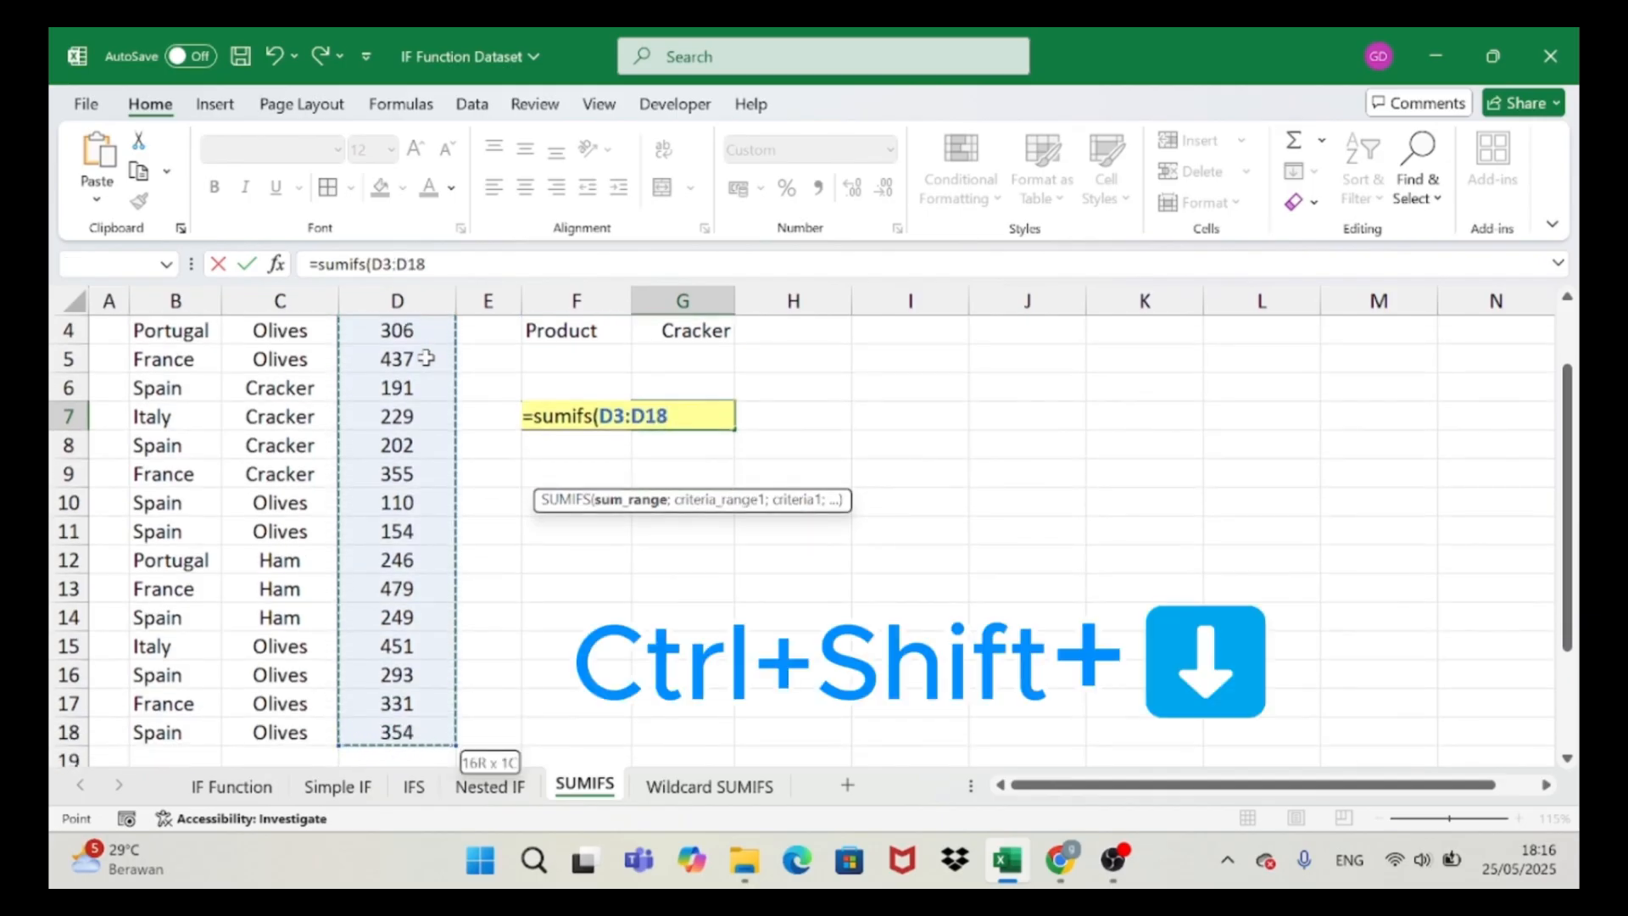
type(";")
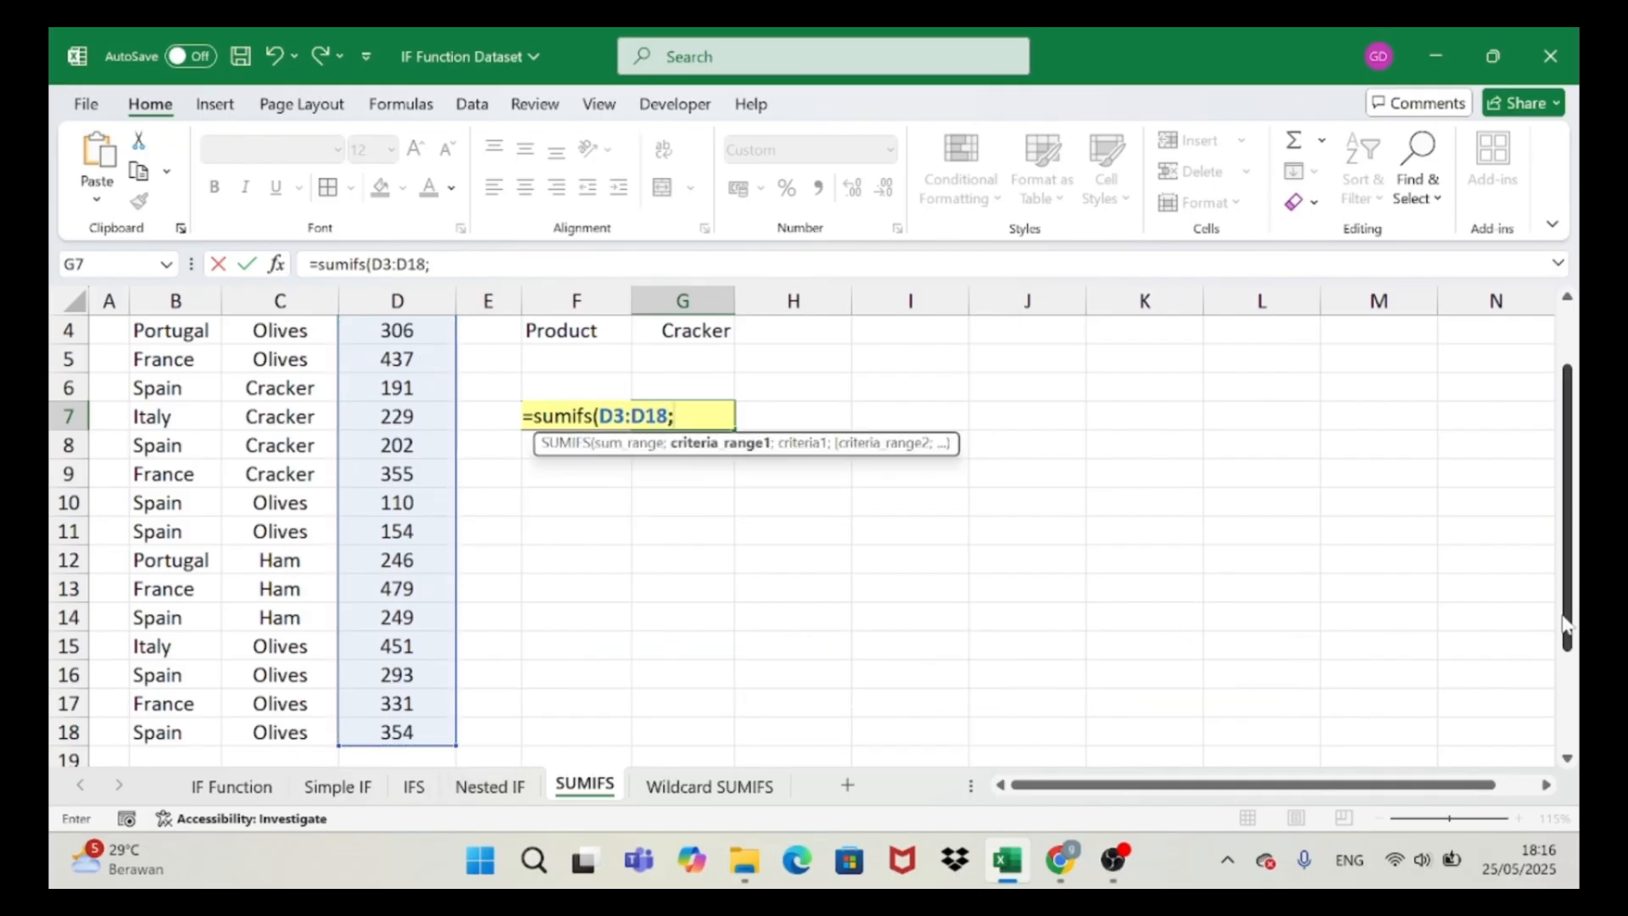
- Add the Country range B3:B18 as the first criteria range and G3 as its criterion in the G7 formula
left_click_drag(1571, 623, 1568, 564)
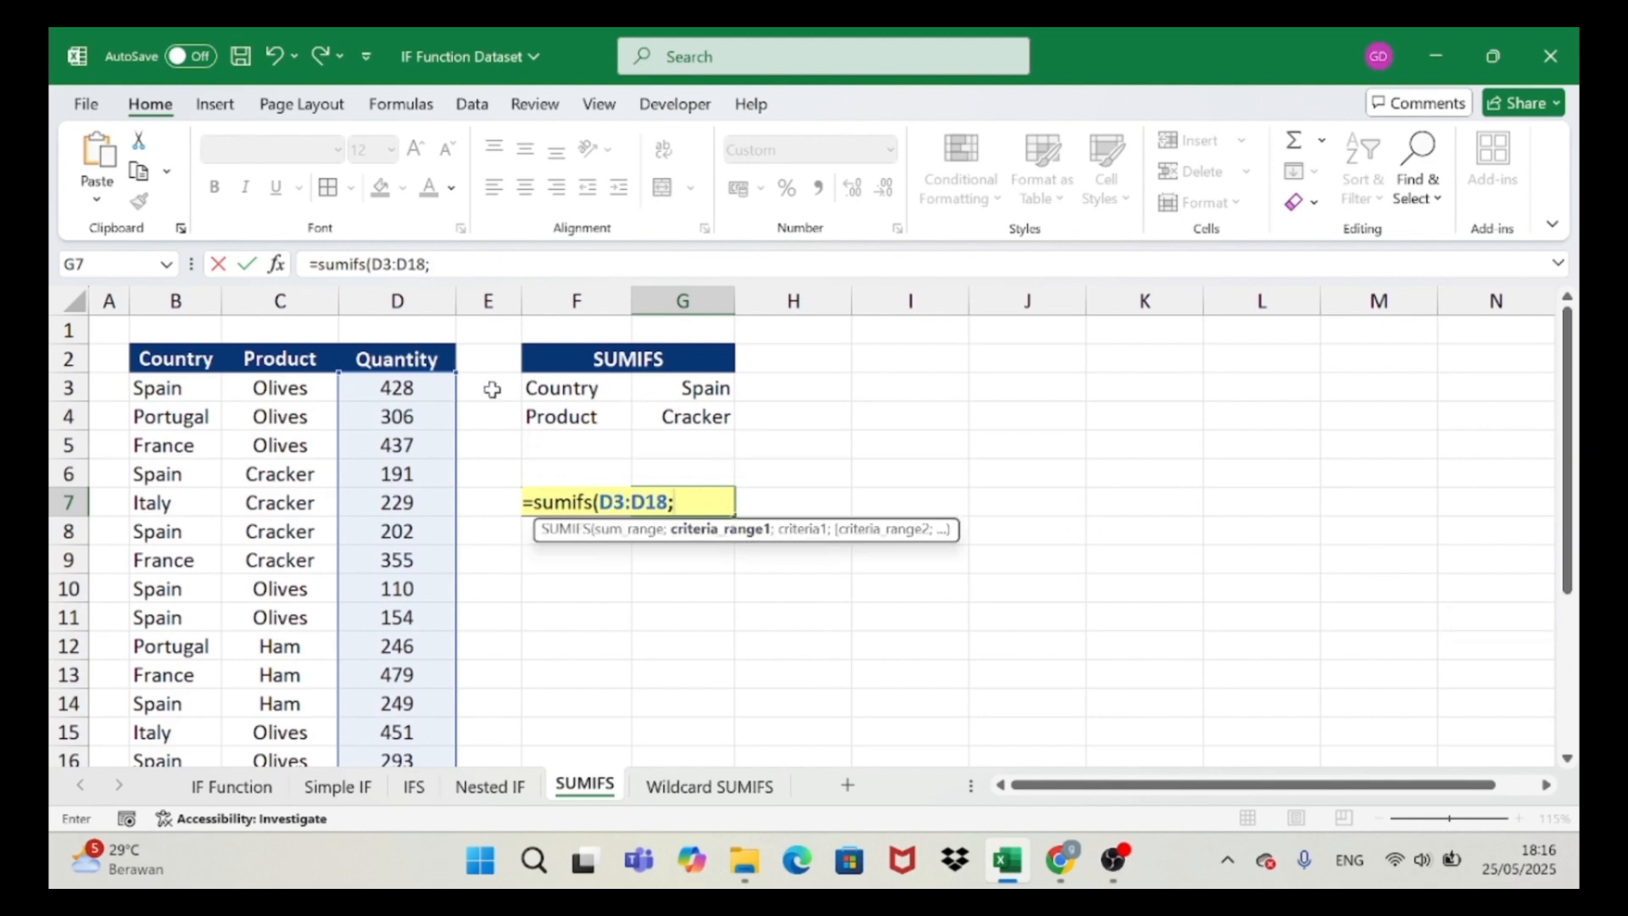
left_click(184, 389)
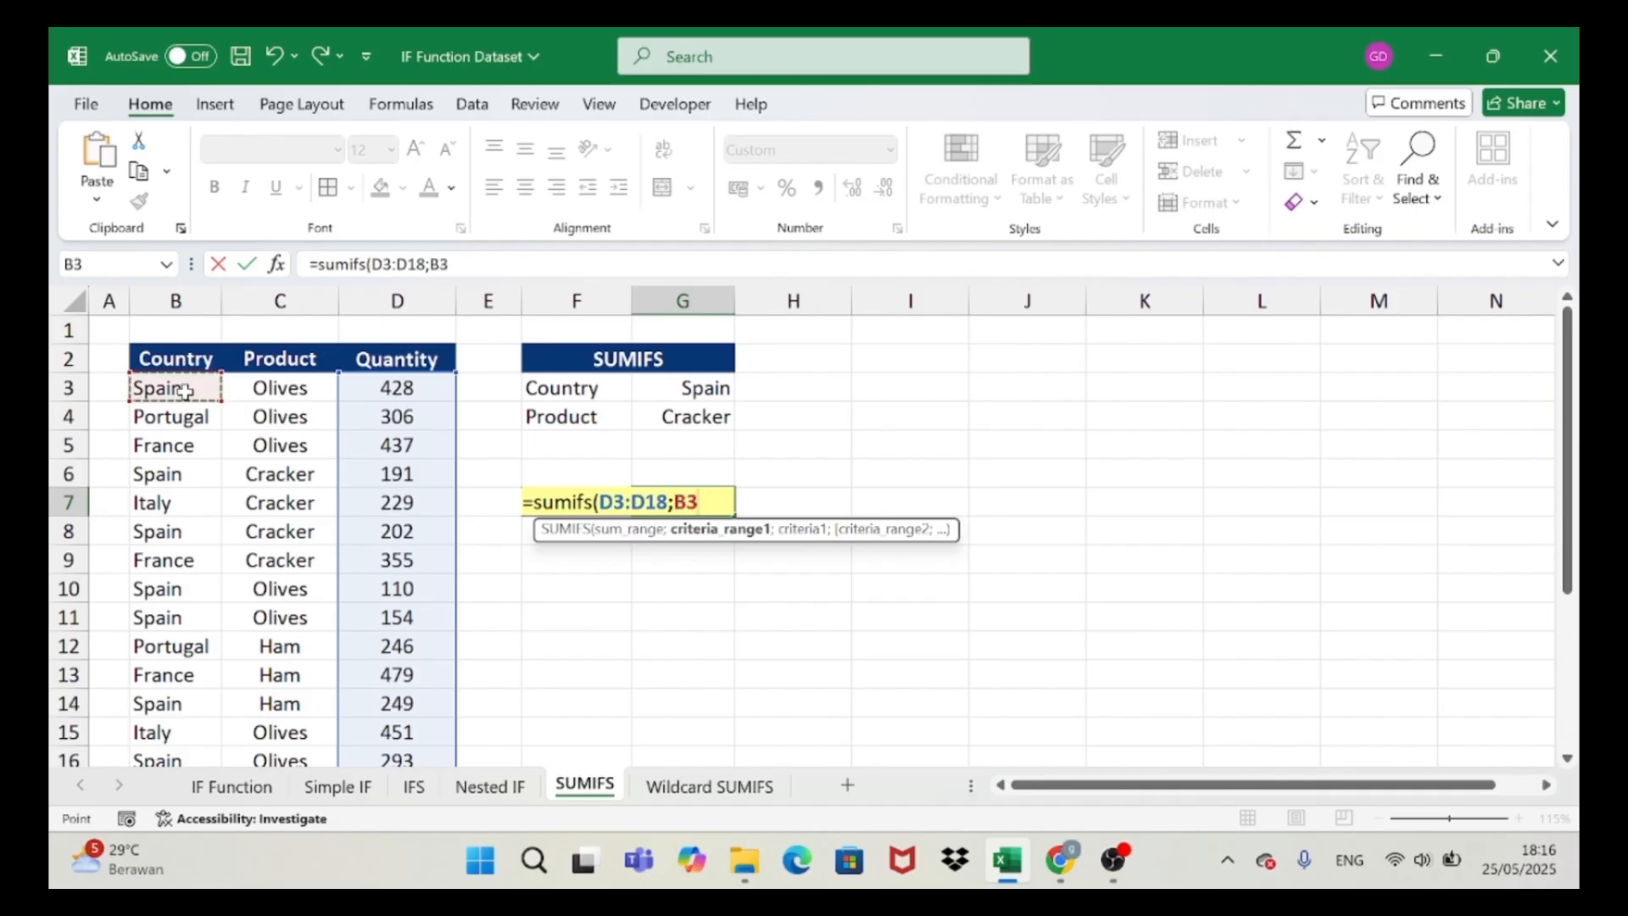
key("ctrl+shift+Down")
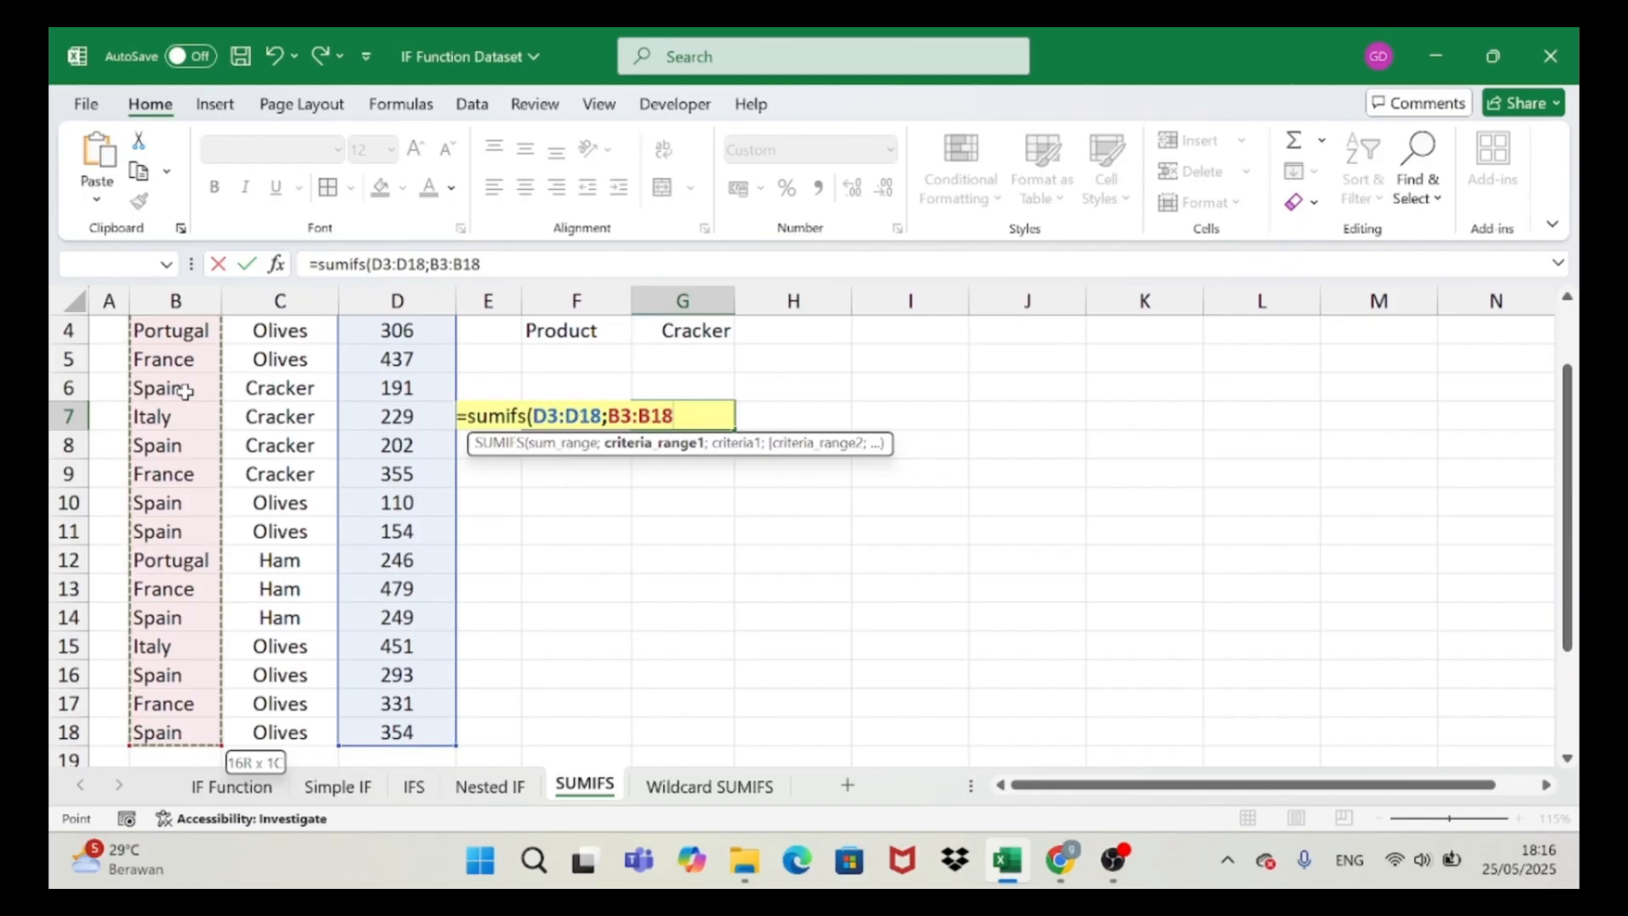
type(";")
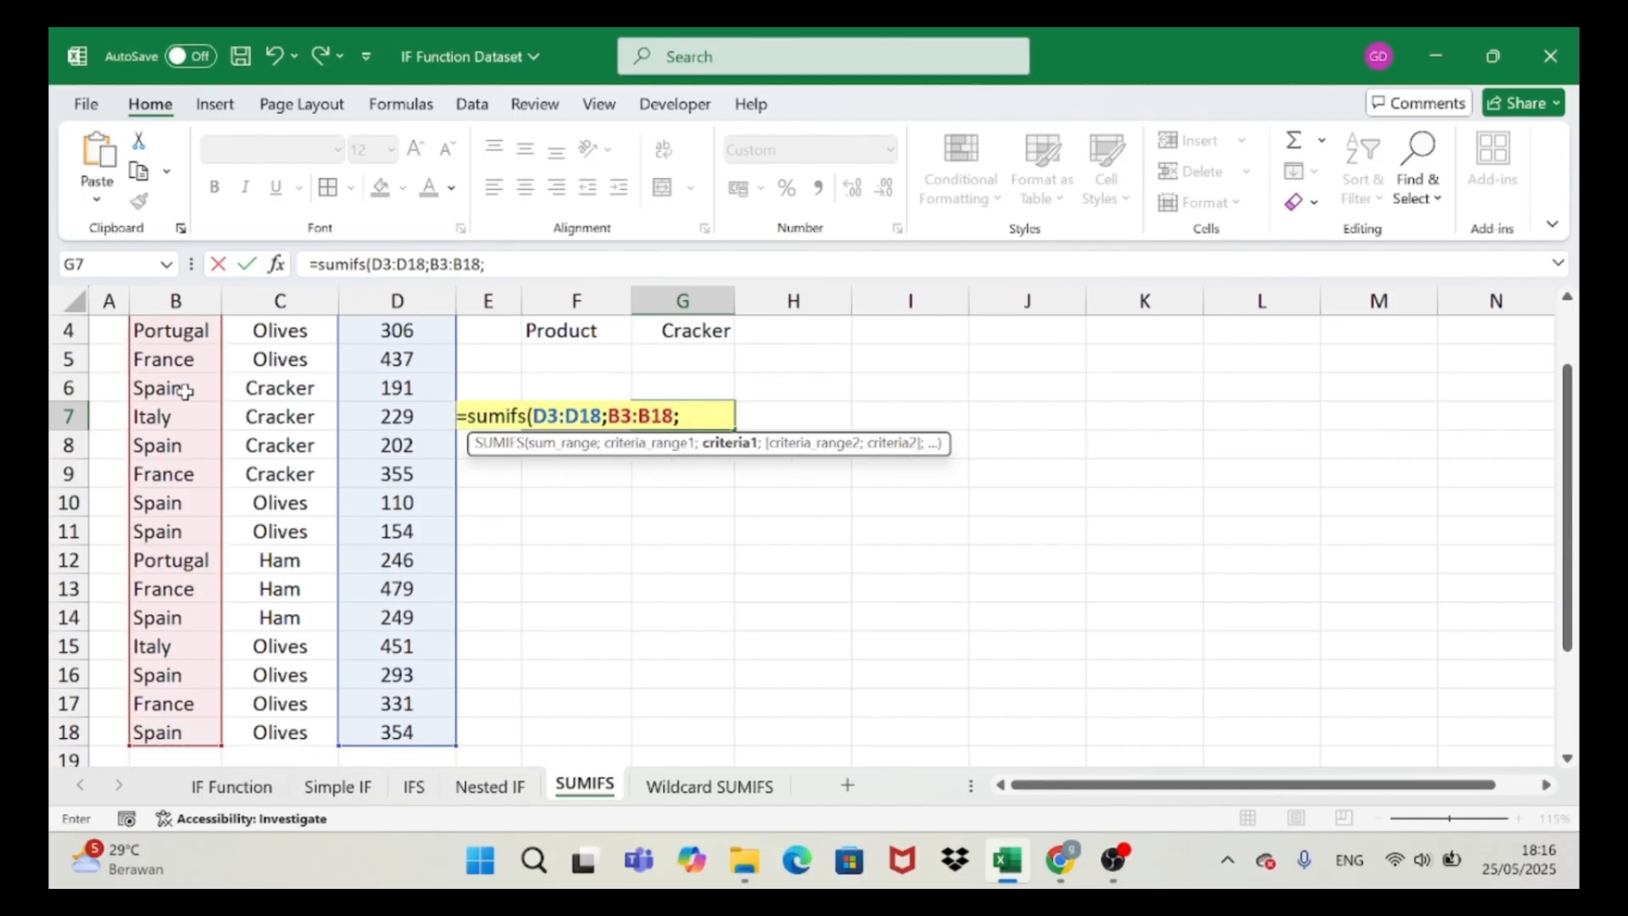
left_click_drag(1565, 604, 1567, 545)
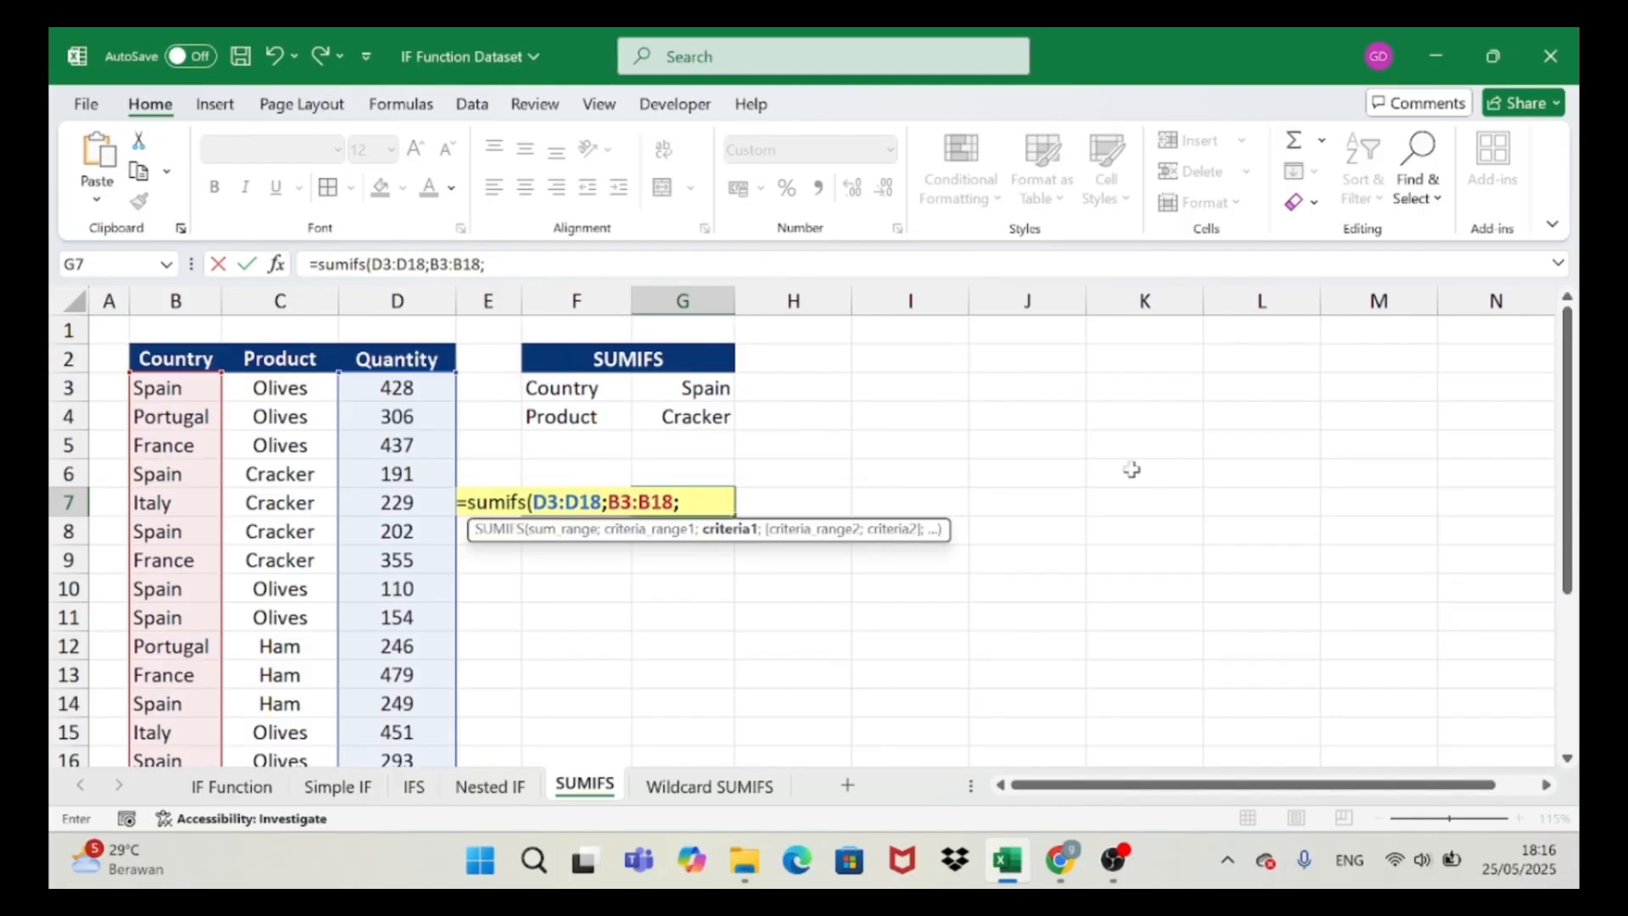
left_click(725, 395)
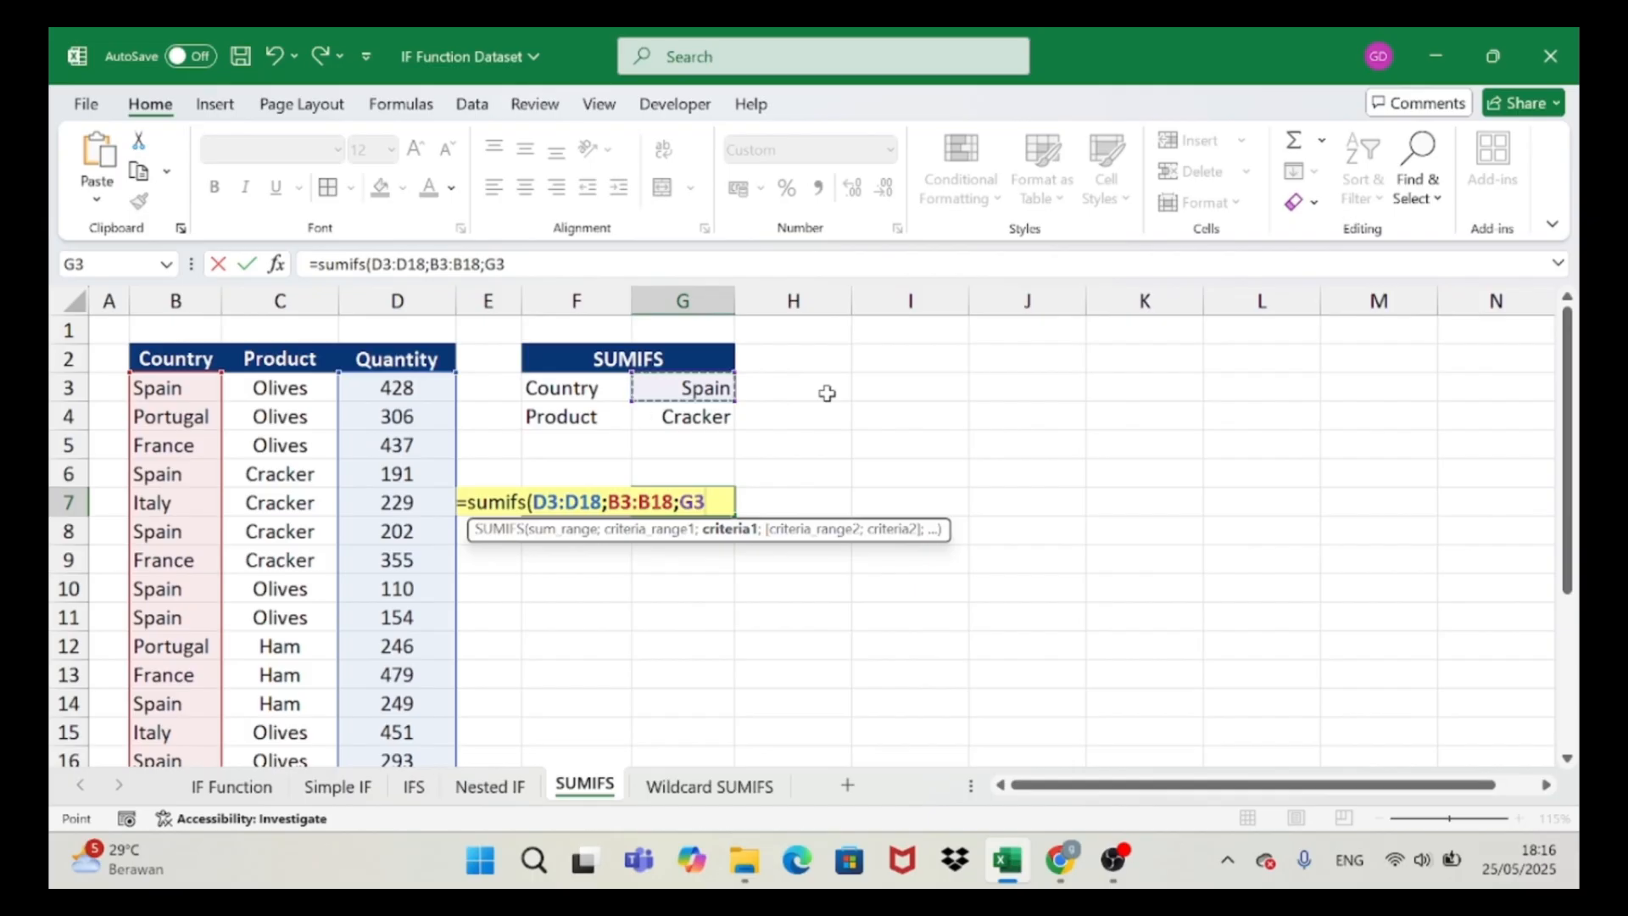
type(";")
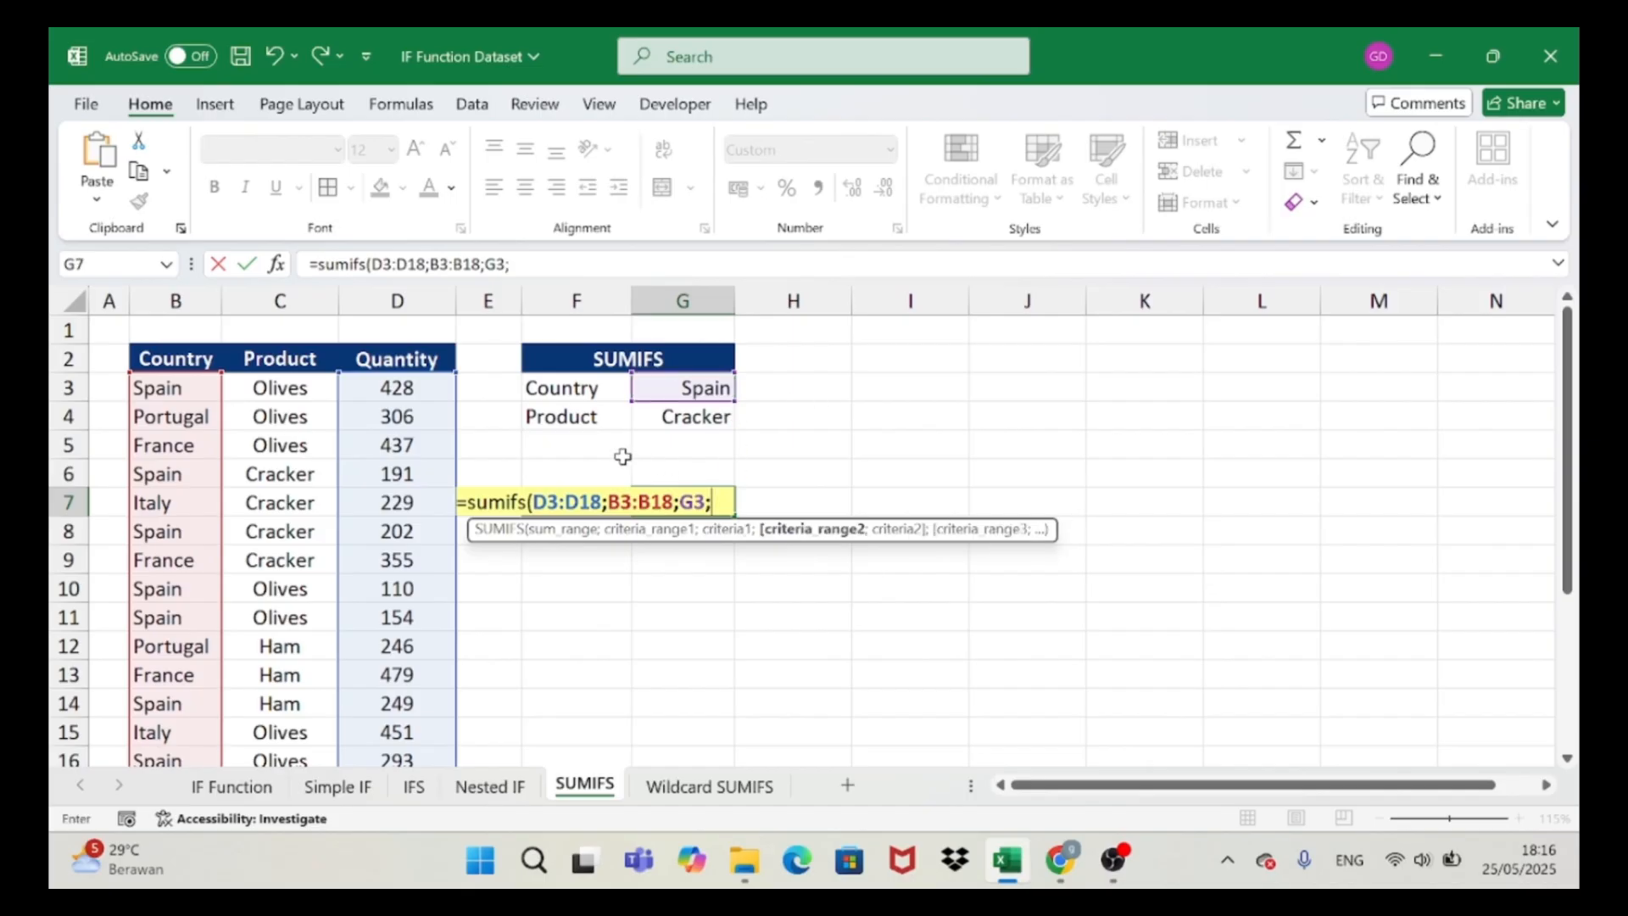
- Complete the G7 SUMIFS formula with the Product range C3:C18 as the second criteria range and G4 as its criterion
left_click(301, 391)
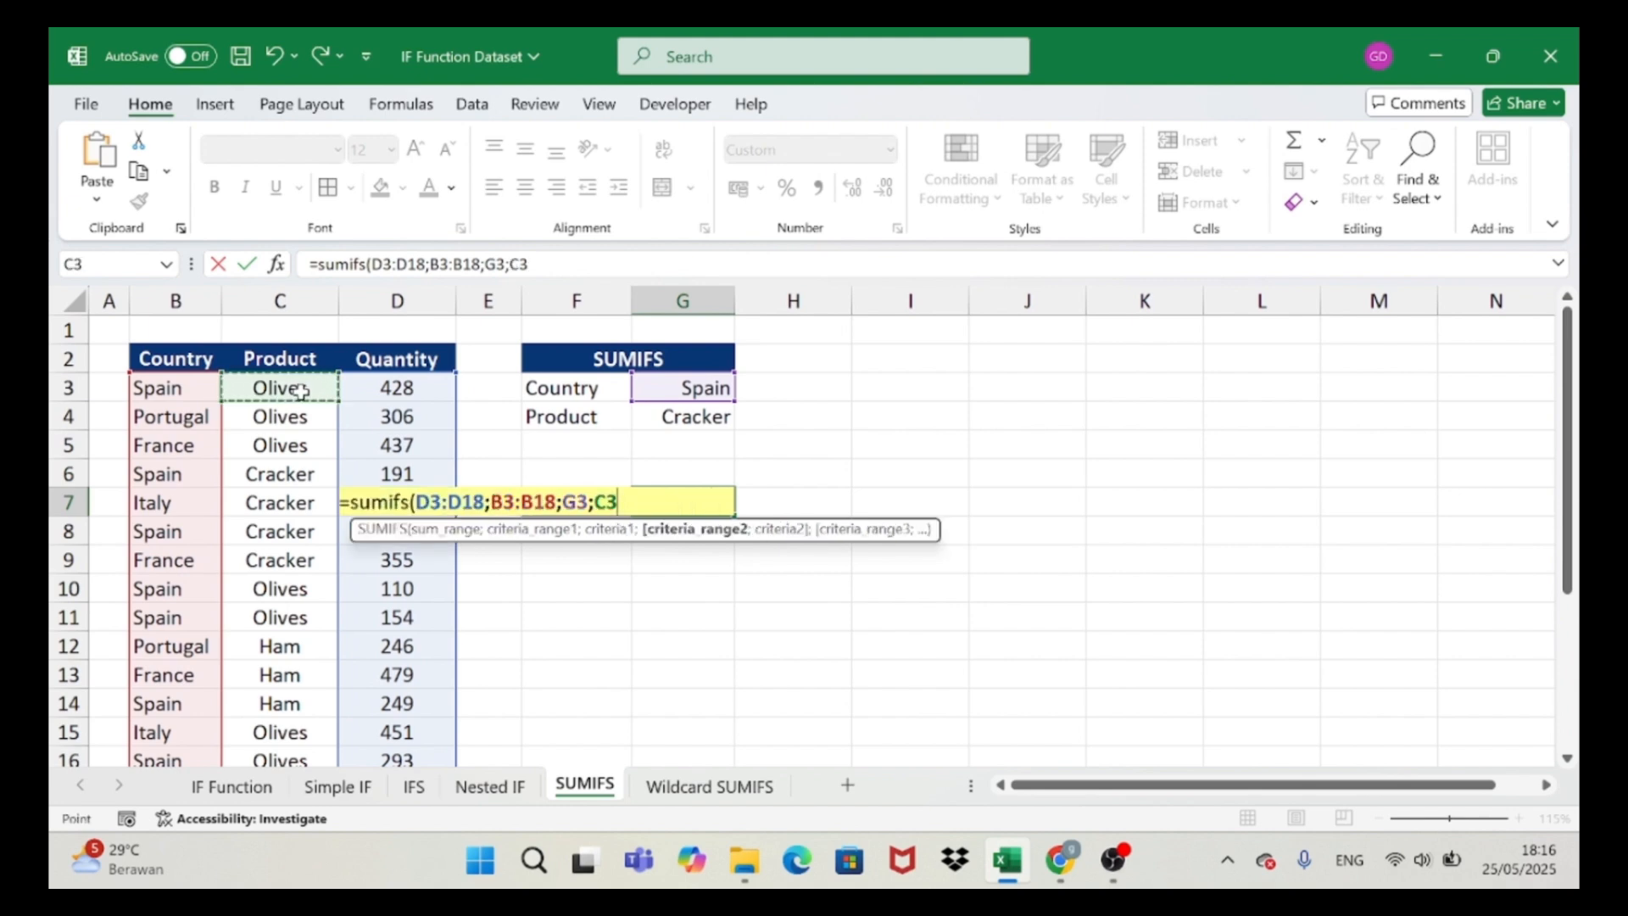
key("ctrl+shift+Down")
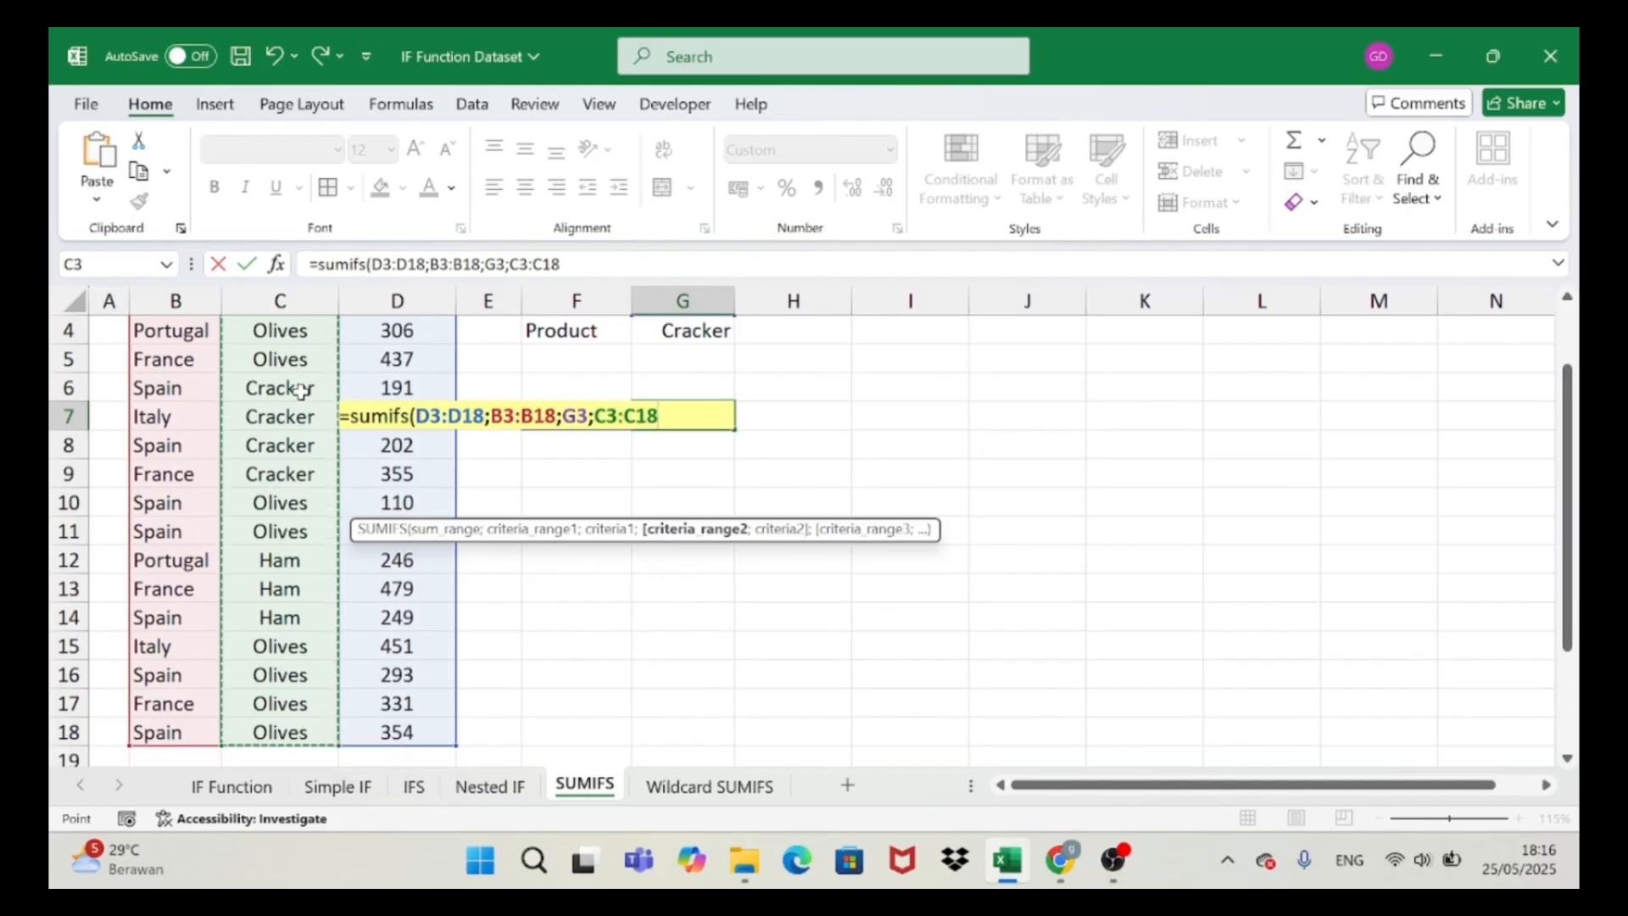
type(";")
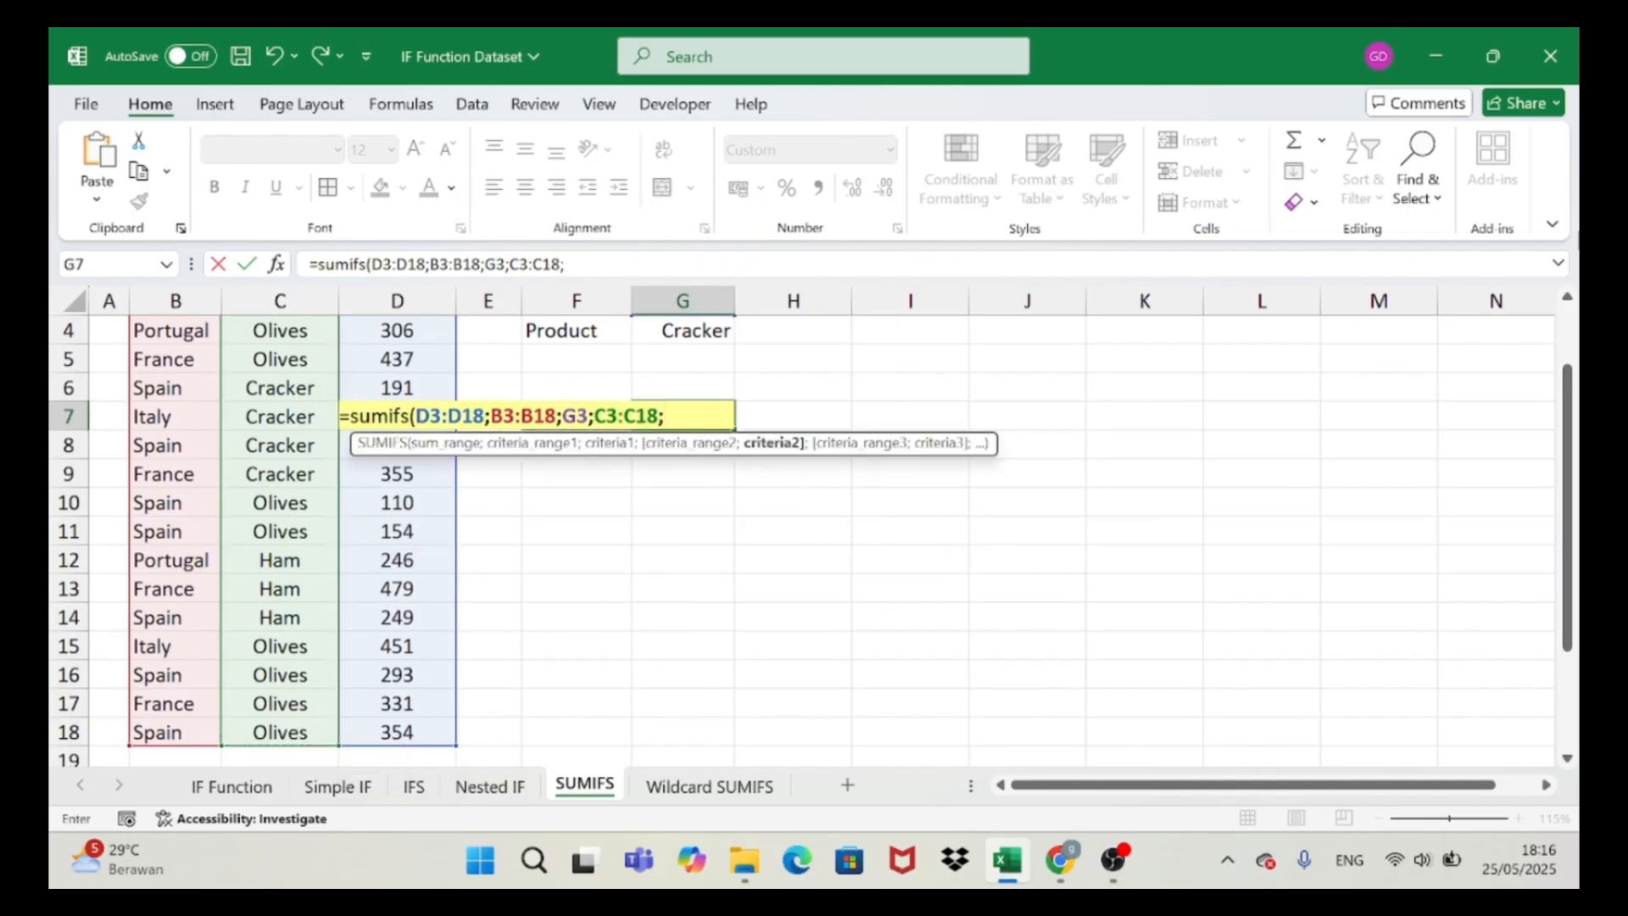
left_click_drag(1570, 411, 1569, 373)
left_click(705, 389)
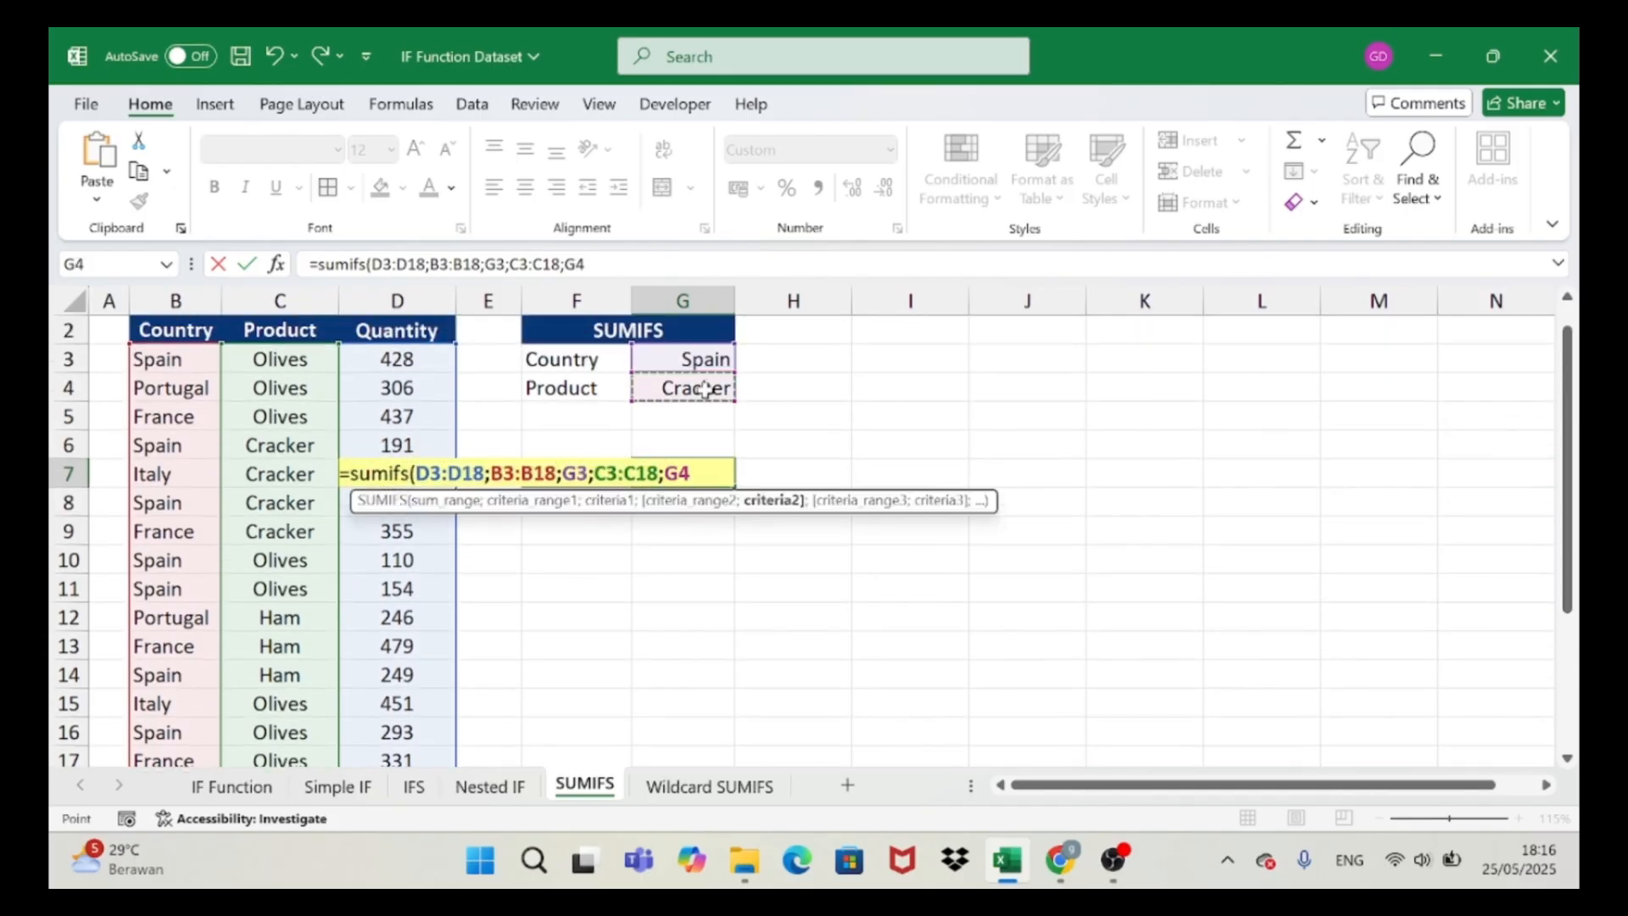
type(")")
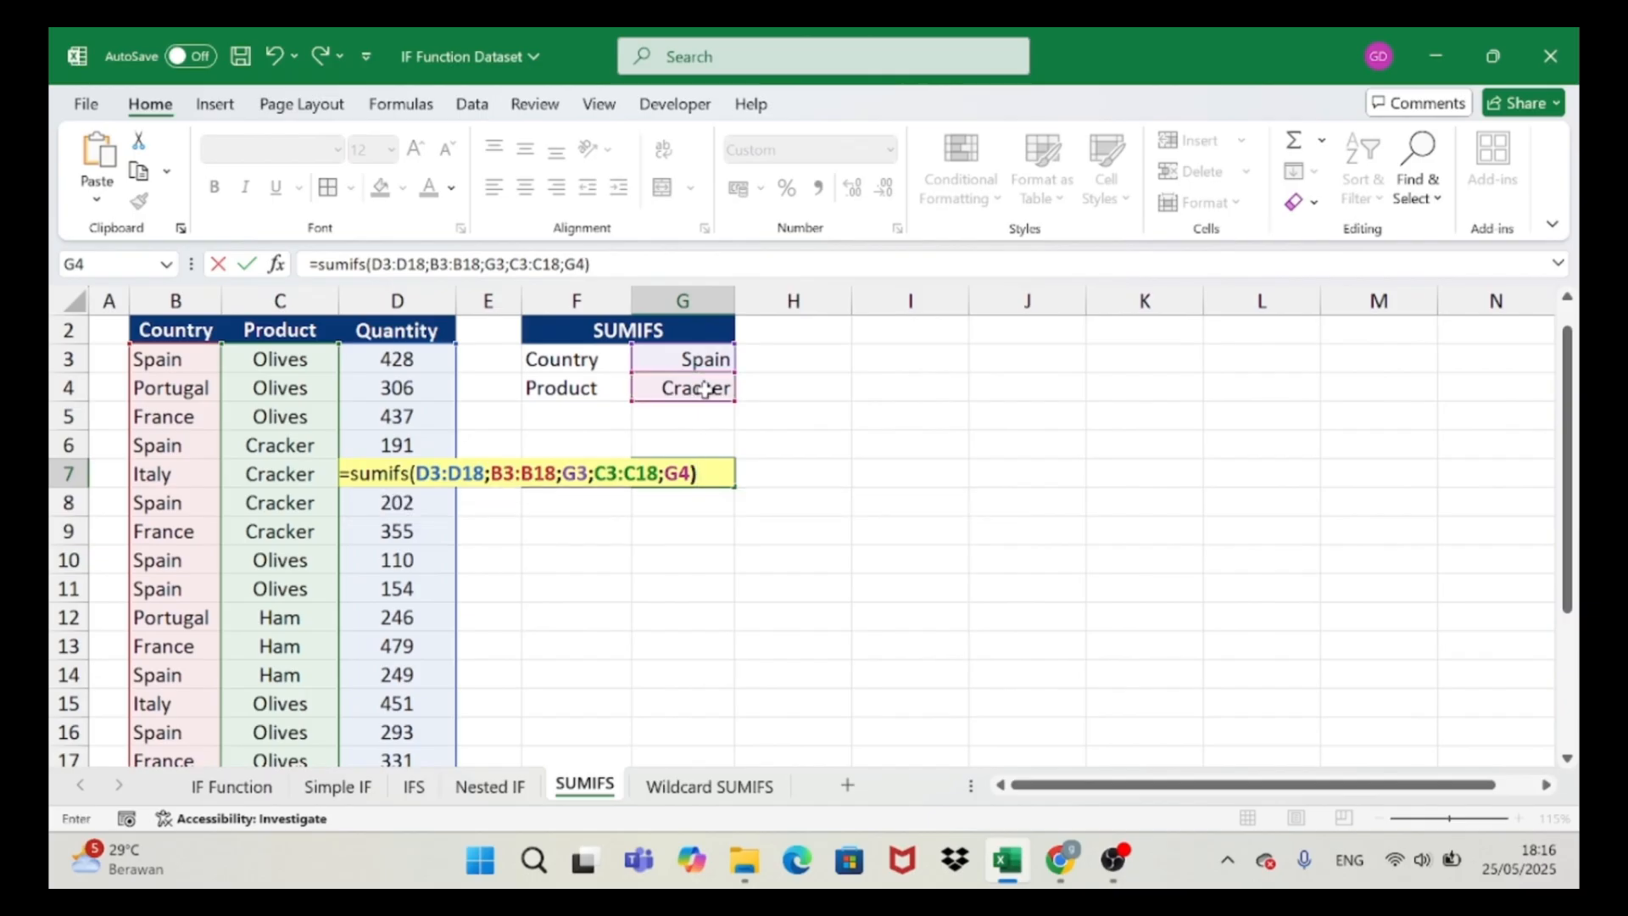
key("Return")
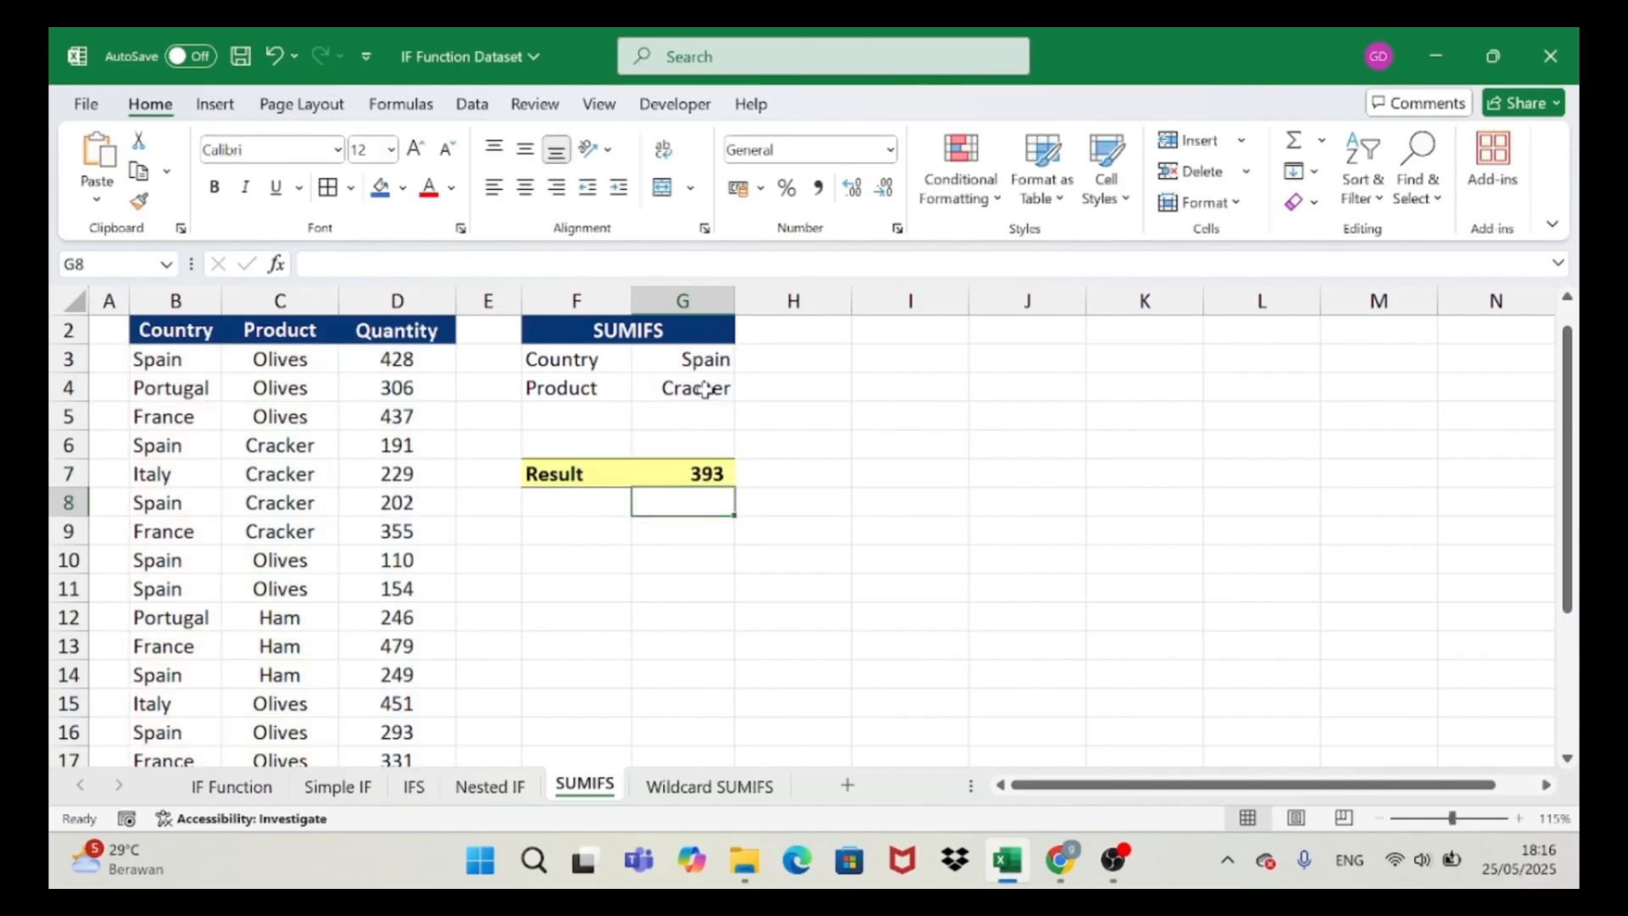
key("Up")
key("Left")
key("Right")
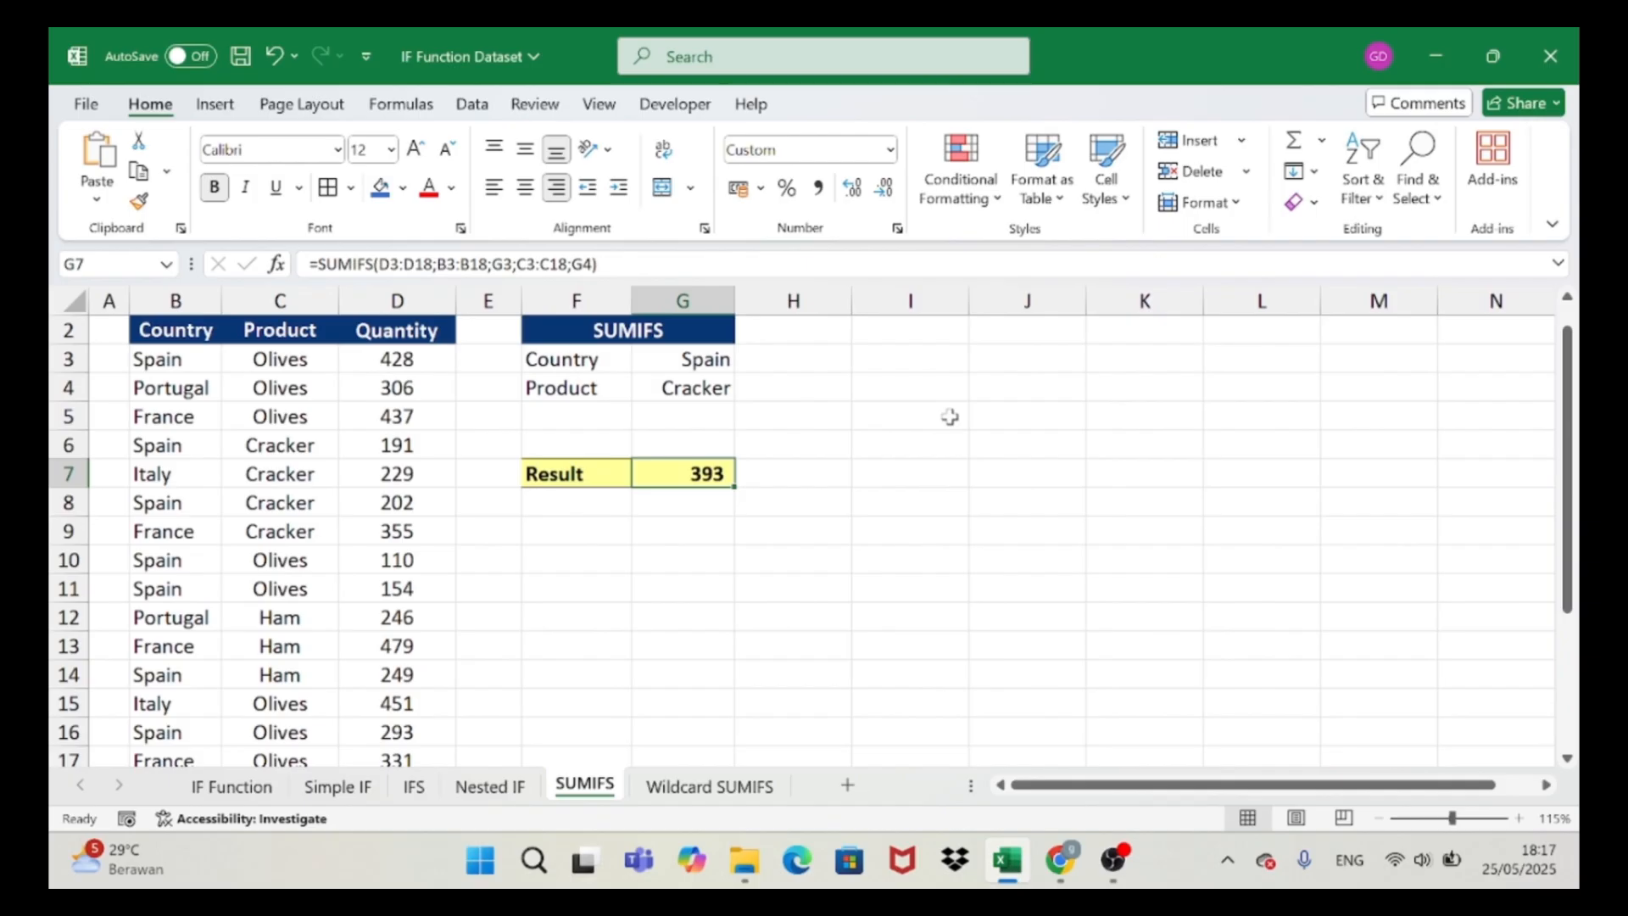
- Change the country criterion in G3 to France and check the recalculated Result cell G7
key("Up")
key("Up")
key("Up")
key("Up")
key("Up")
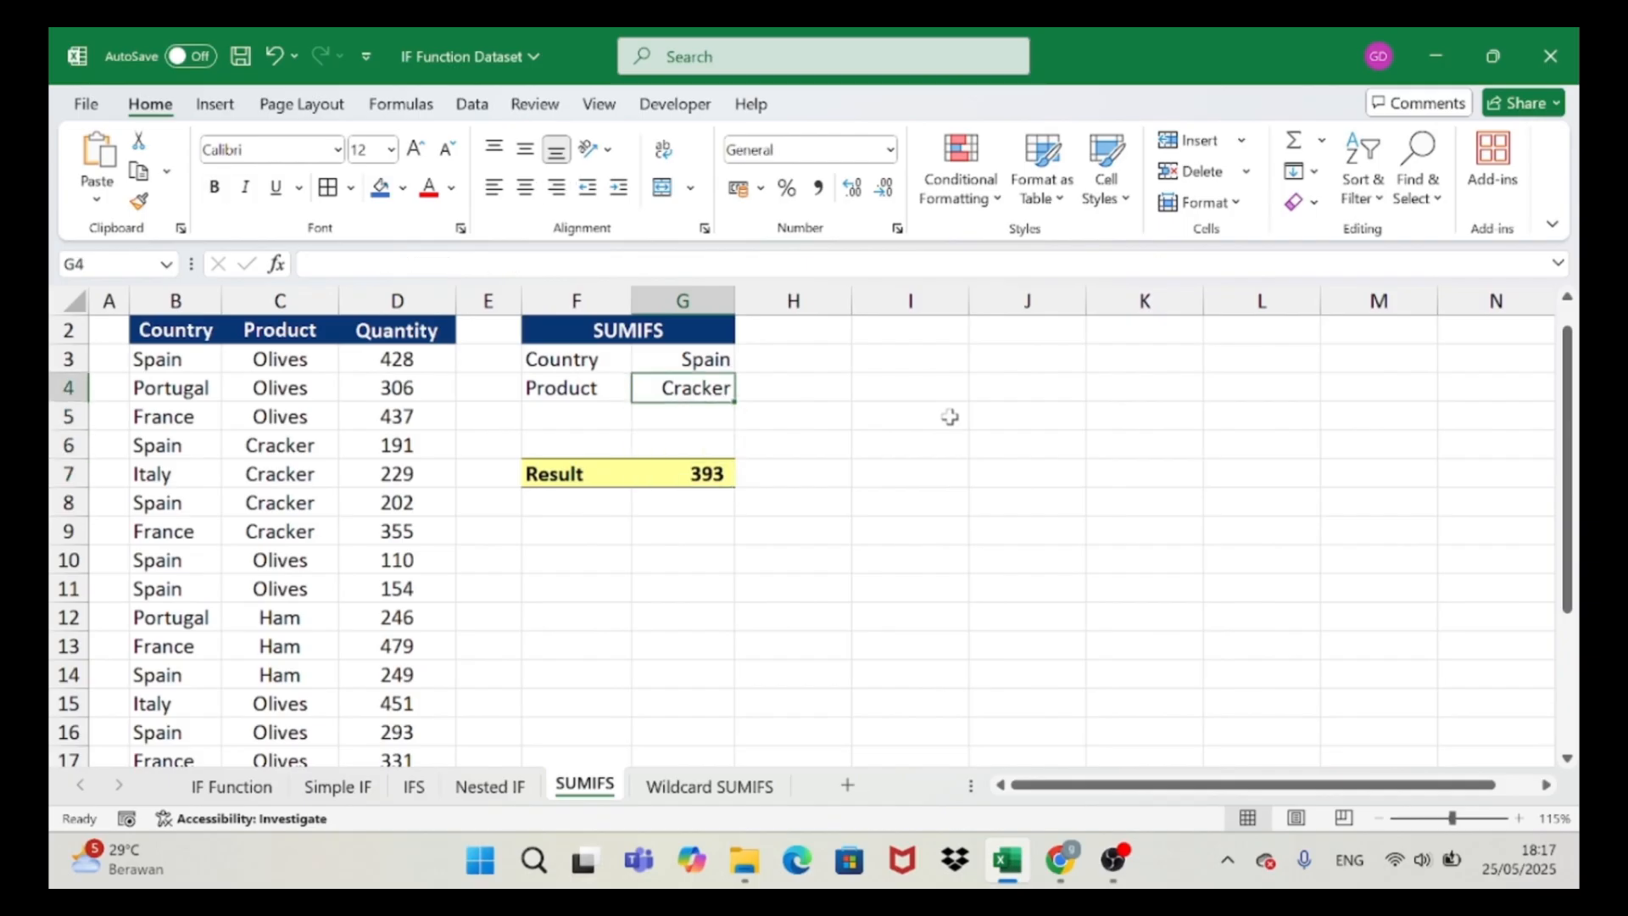
key("Down")
type("France")
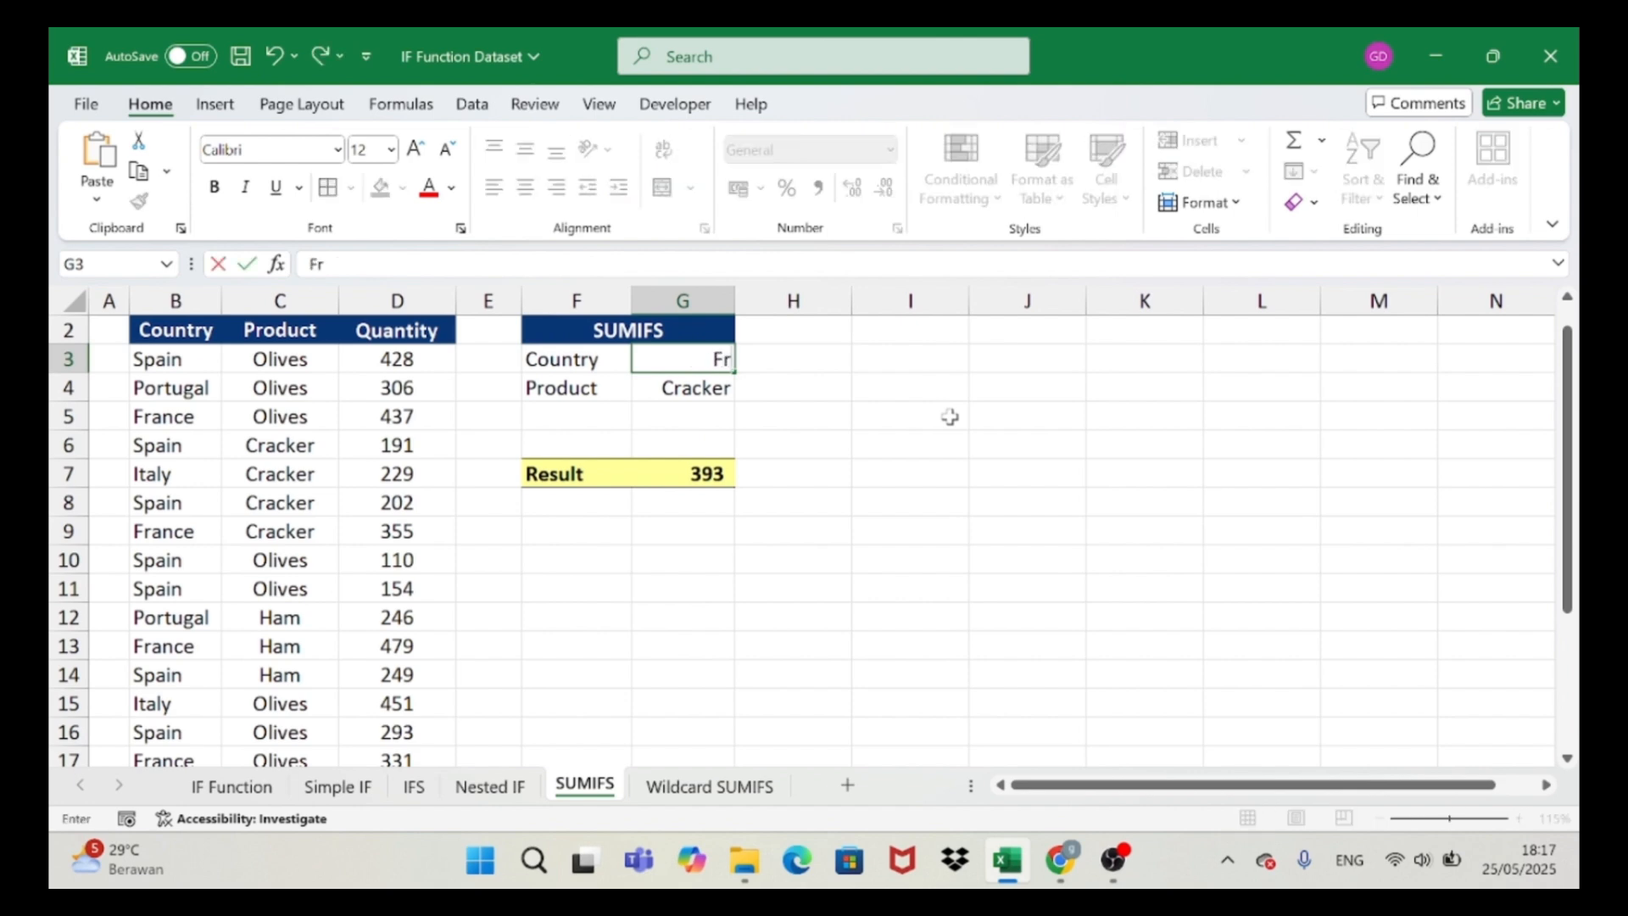
key("Return")
key("Down")
key("Down")
key("Down")
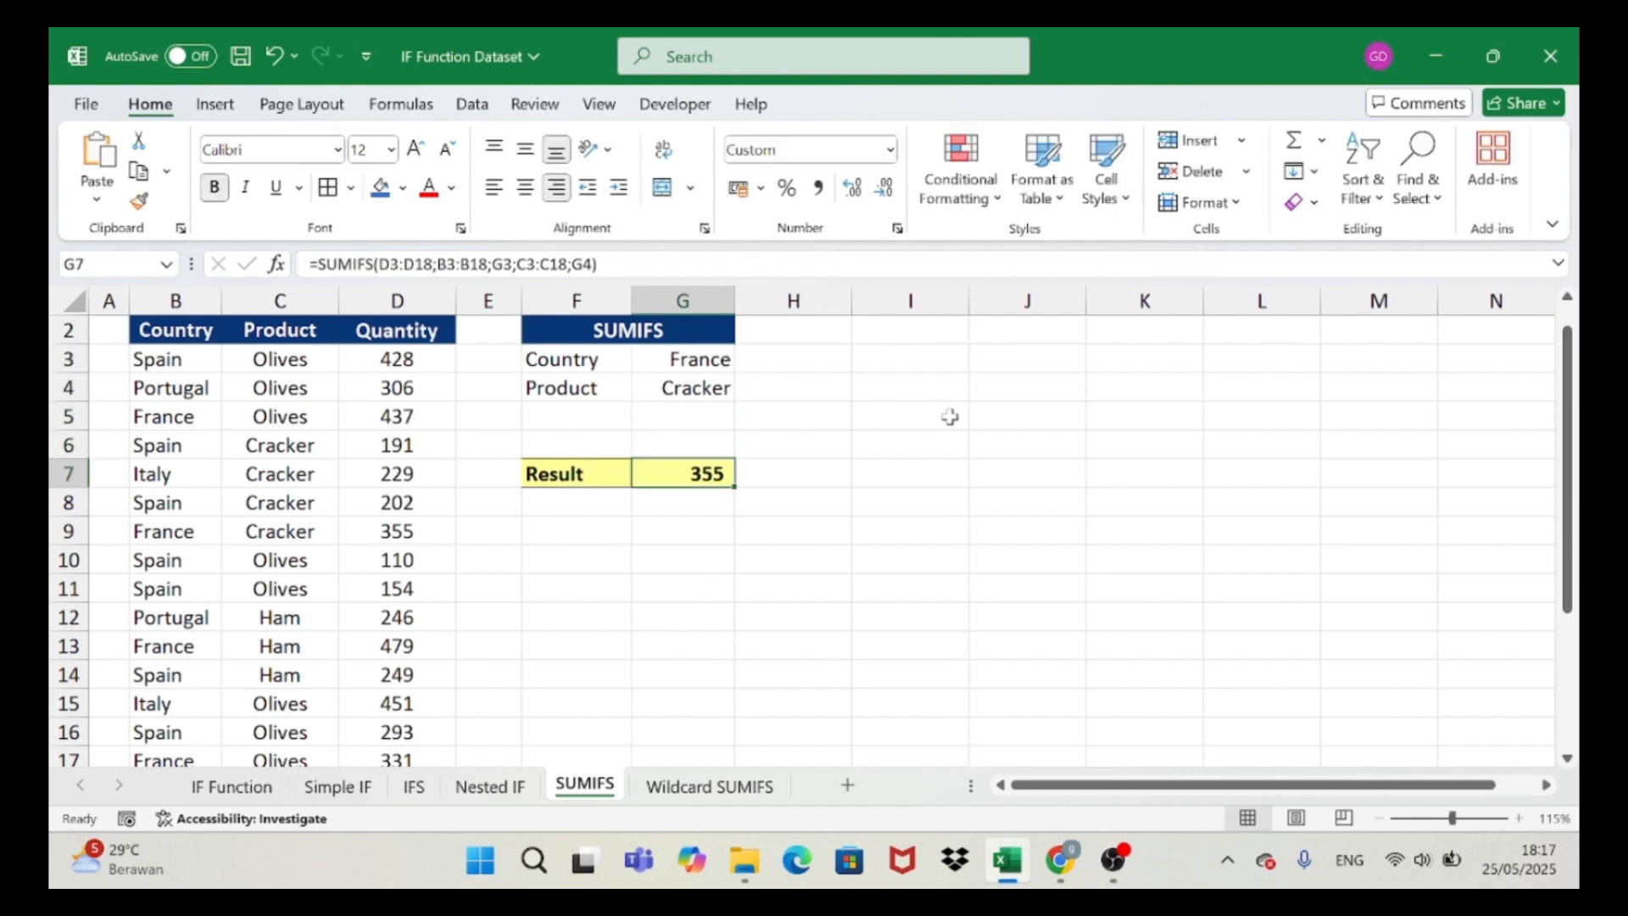
- Change the product criterion in G4 to olives
key("Up")
key("Up")
key("Up")
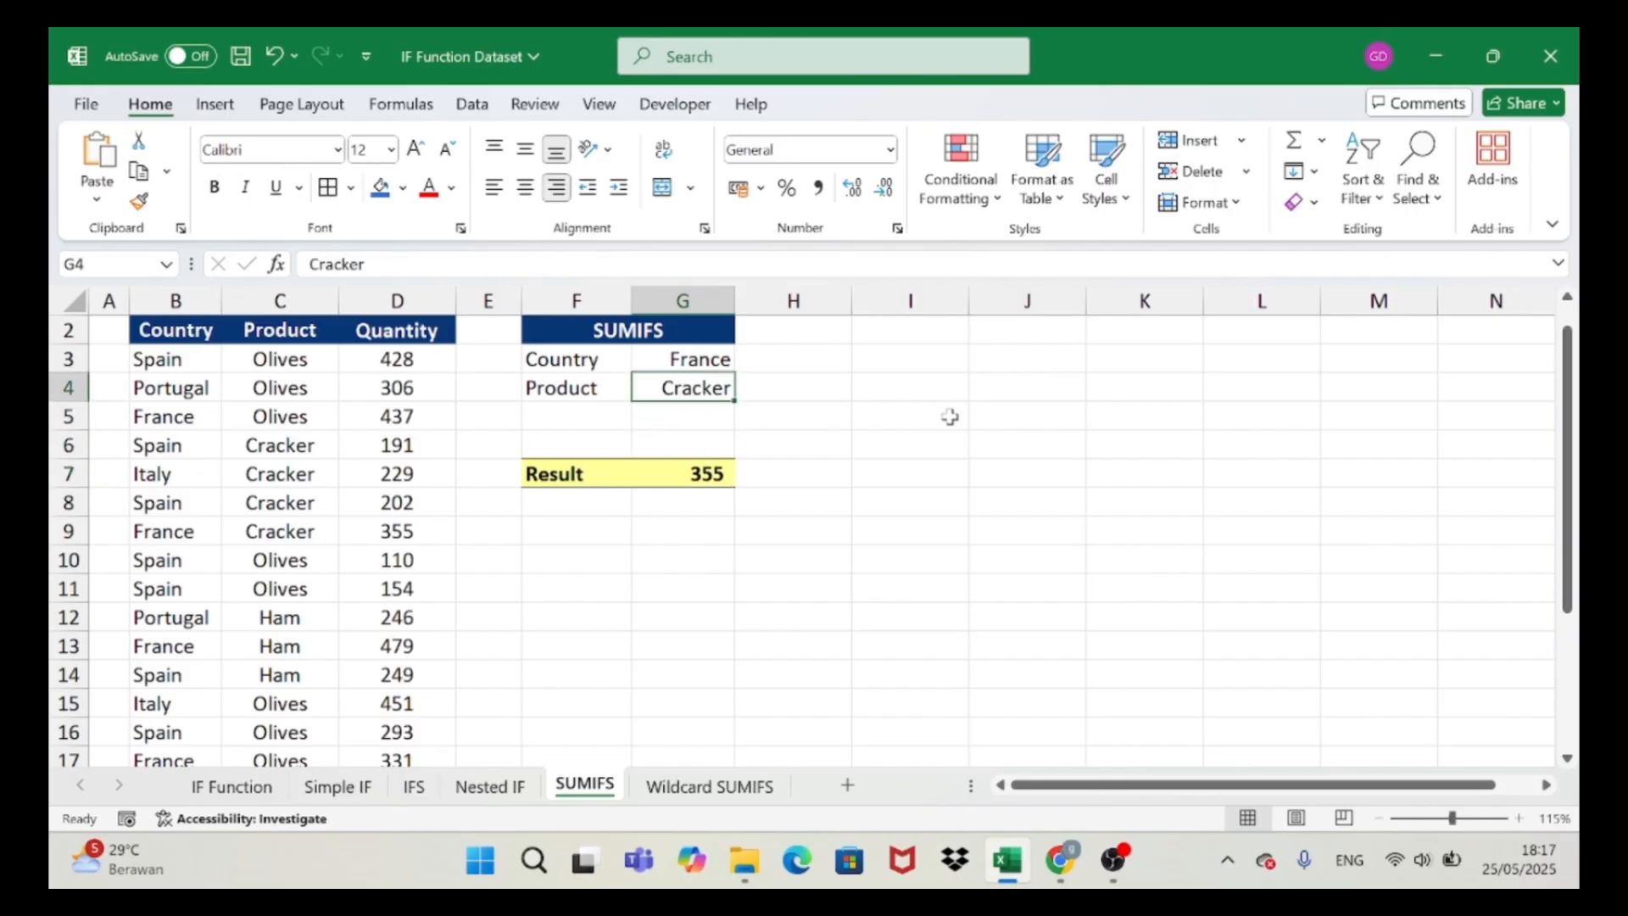
type("oliv")
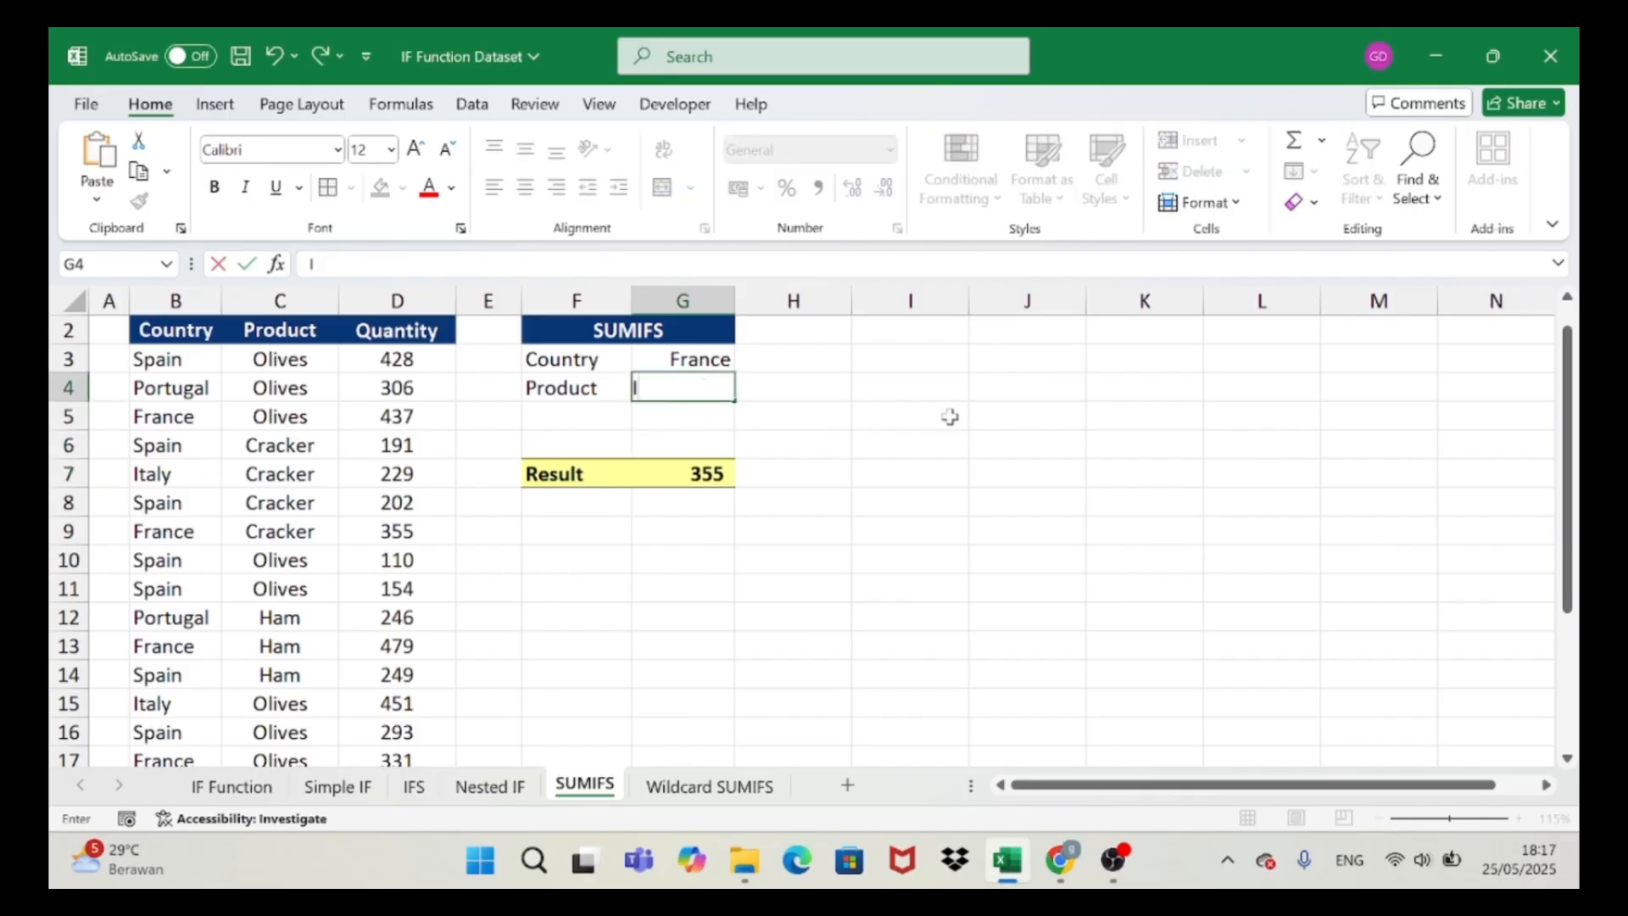
type("es")
key("Return")
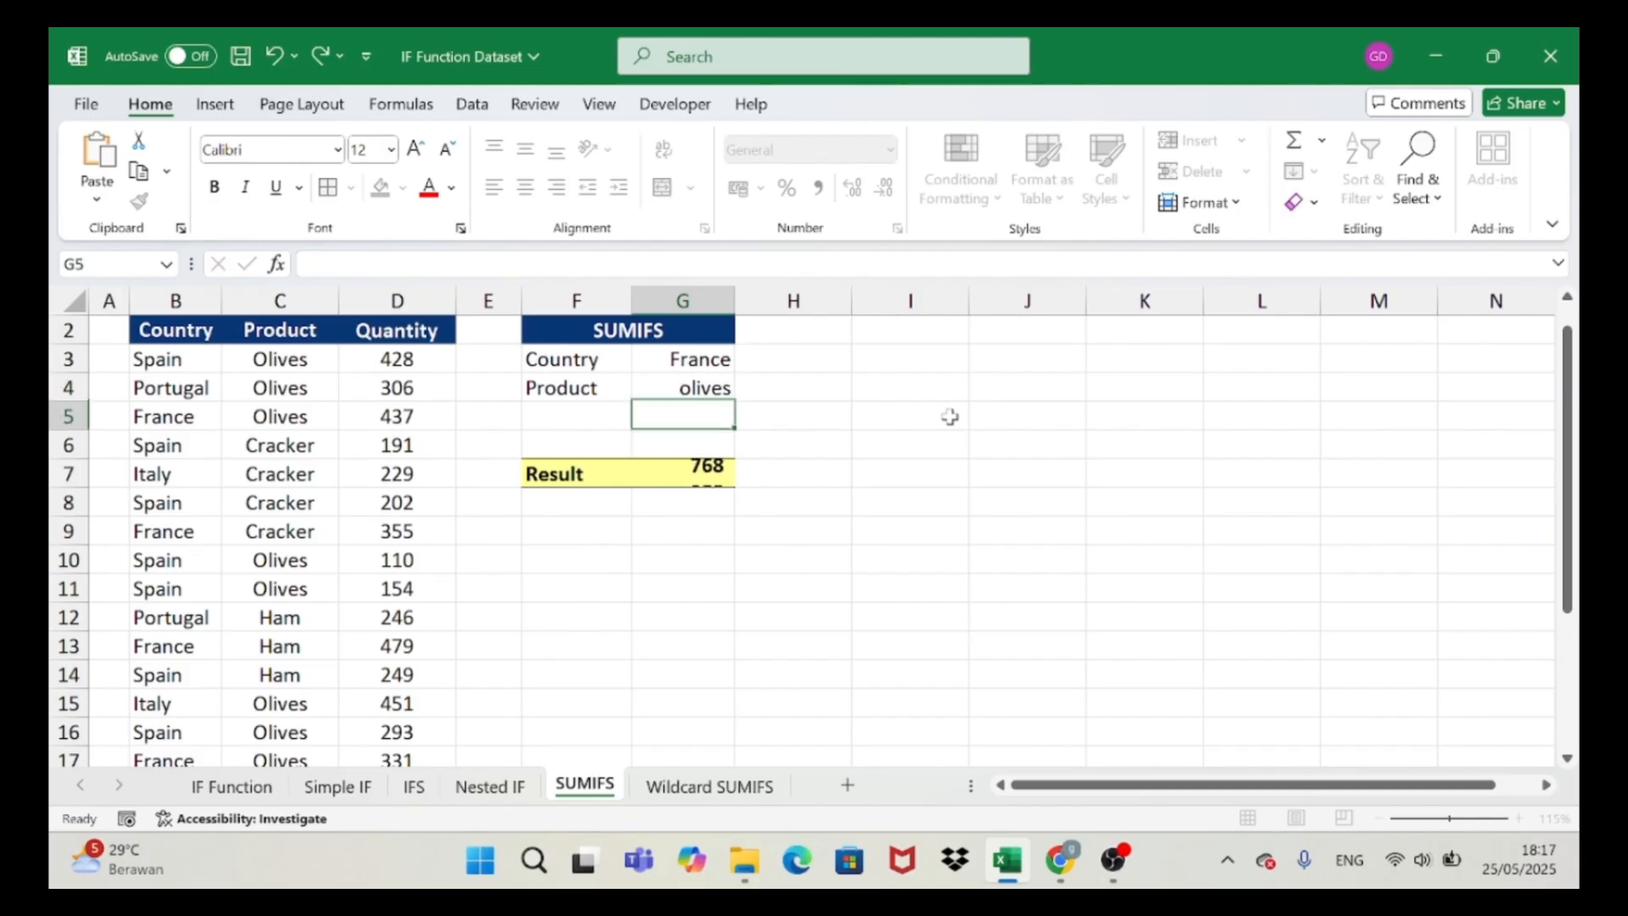
key("Up")
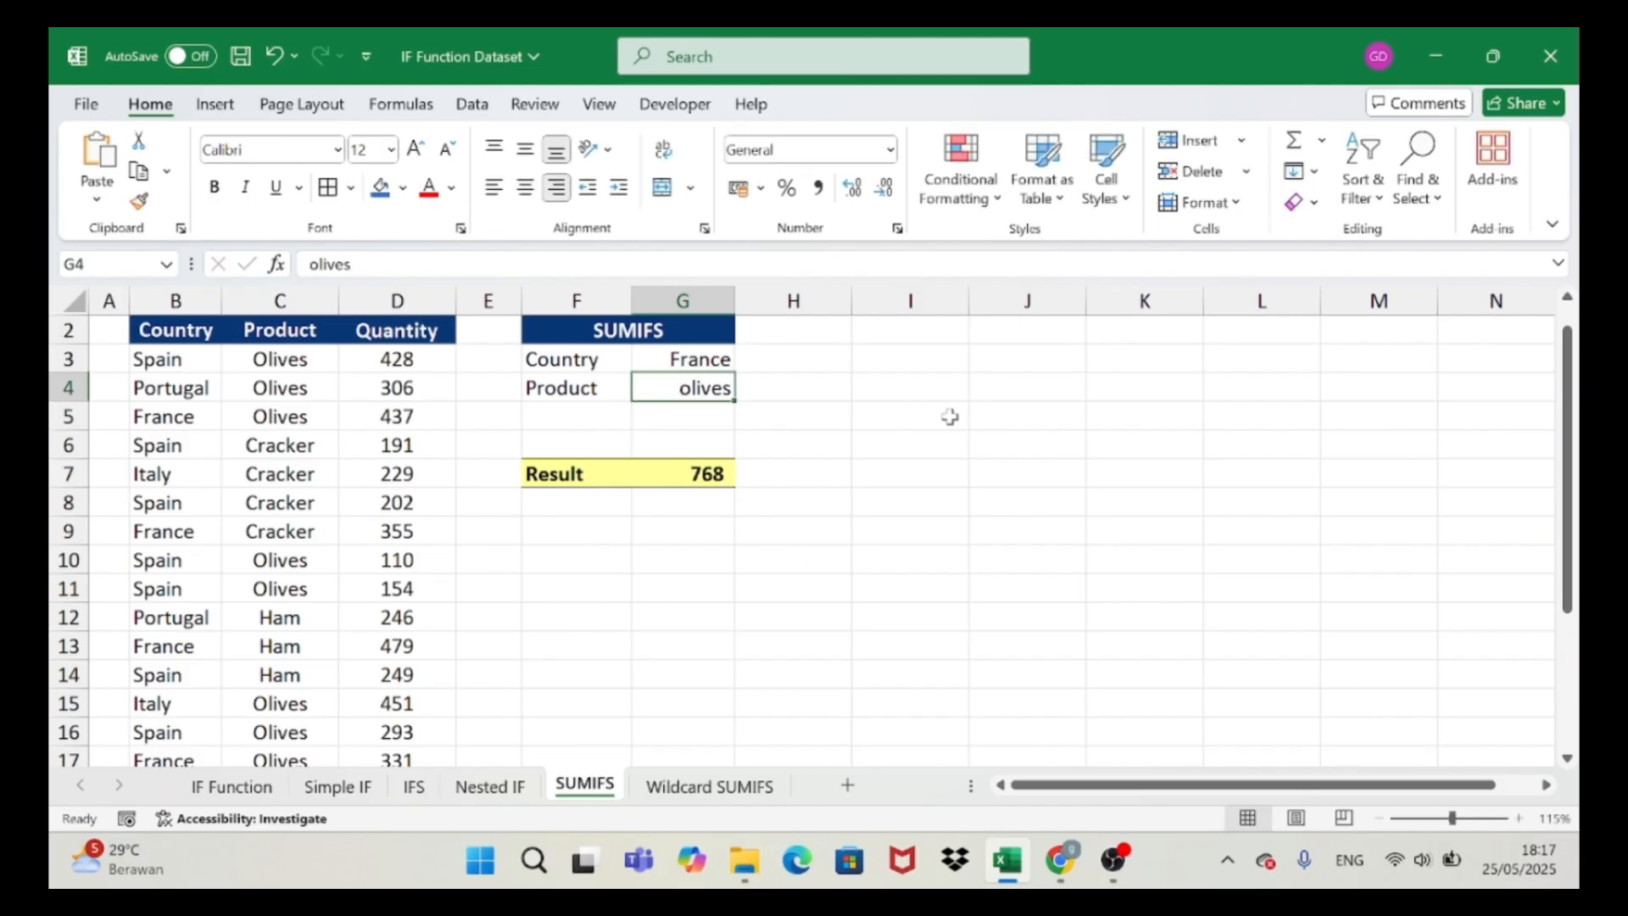
left_click(893, 440)
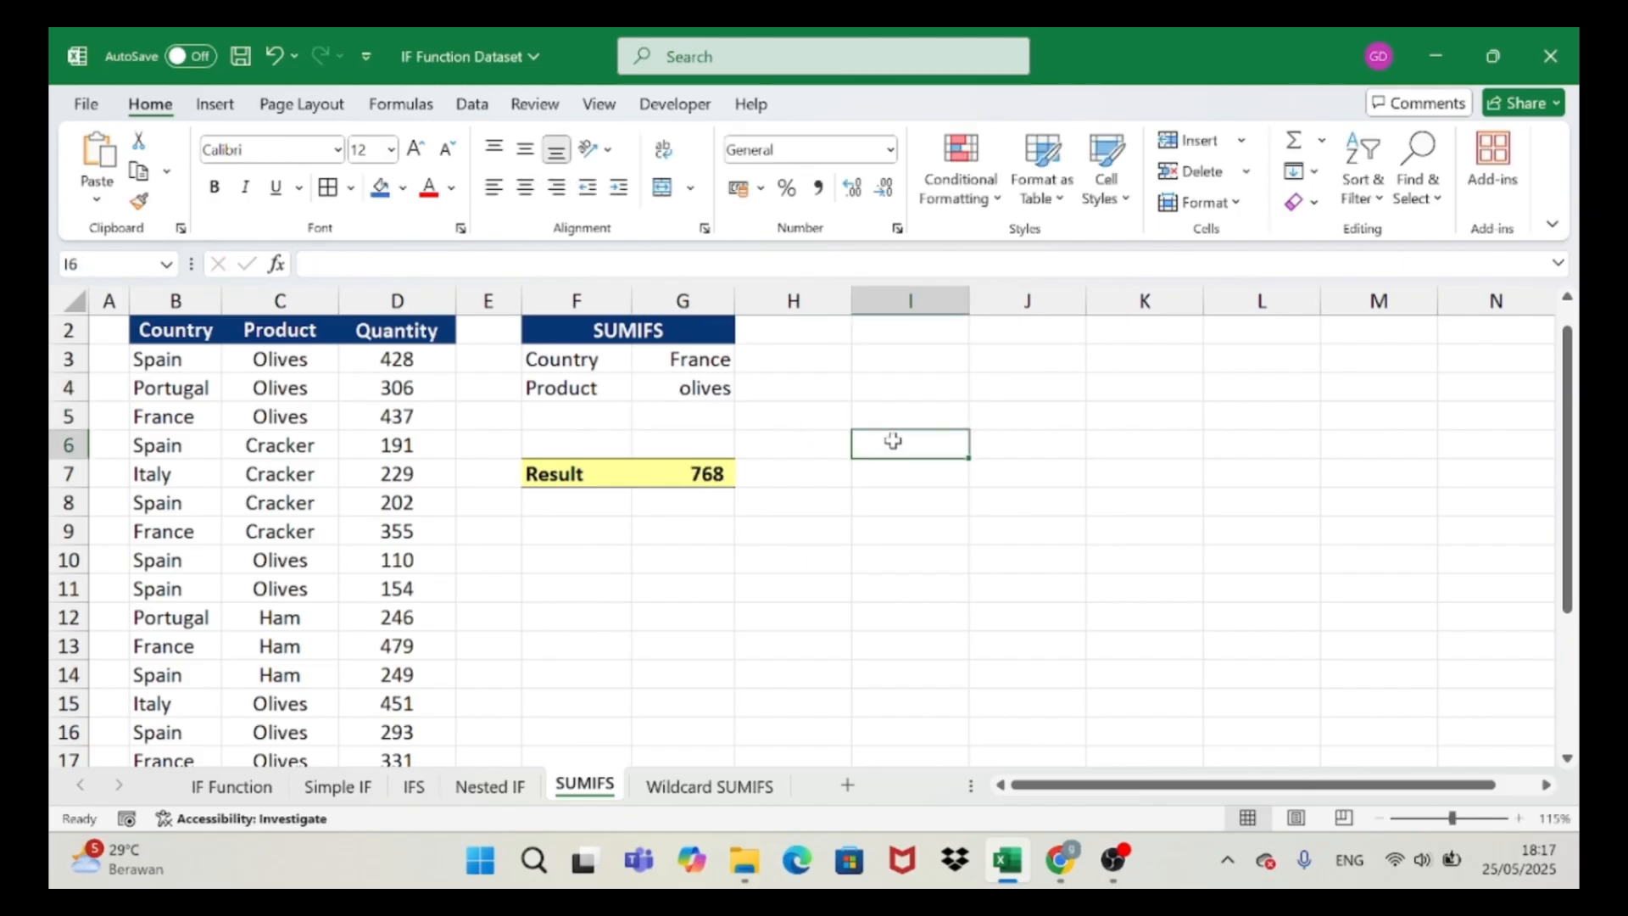
key("Down")
key("Left")
key("Left")
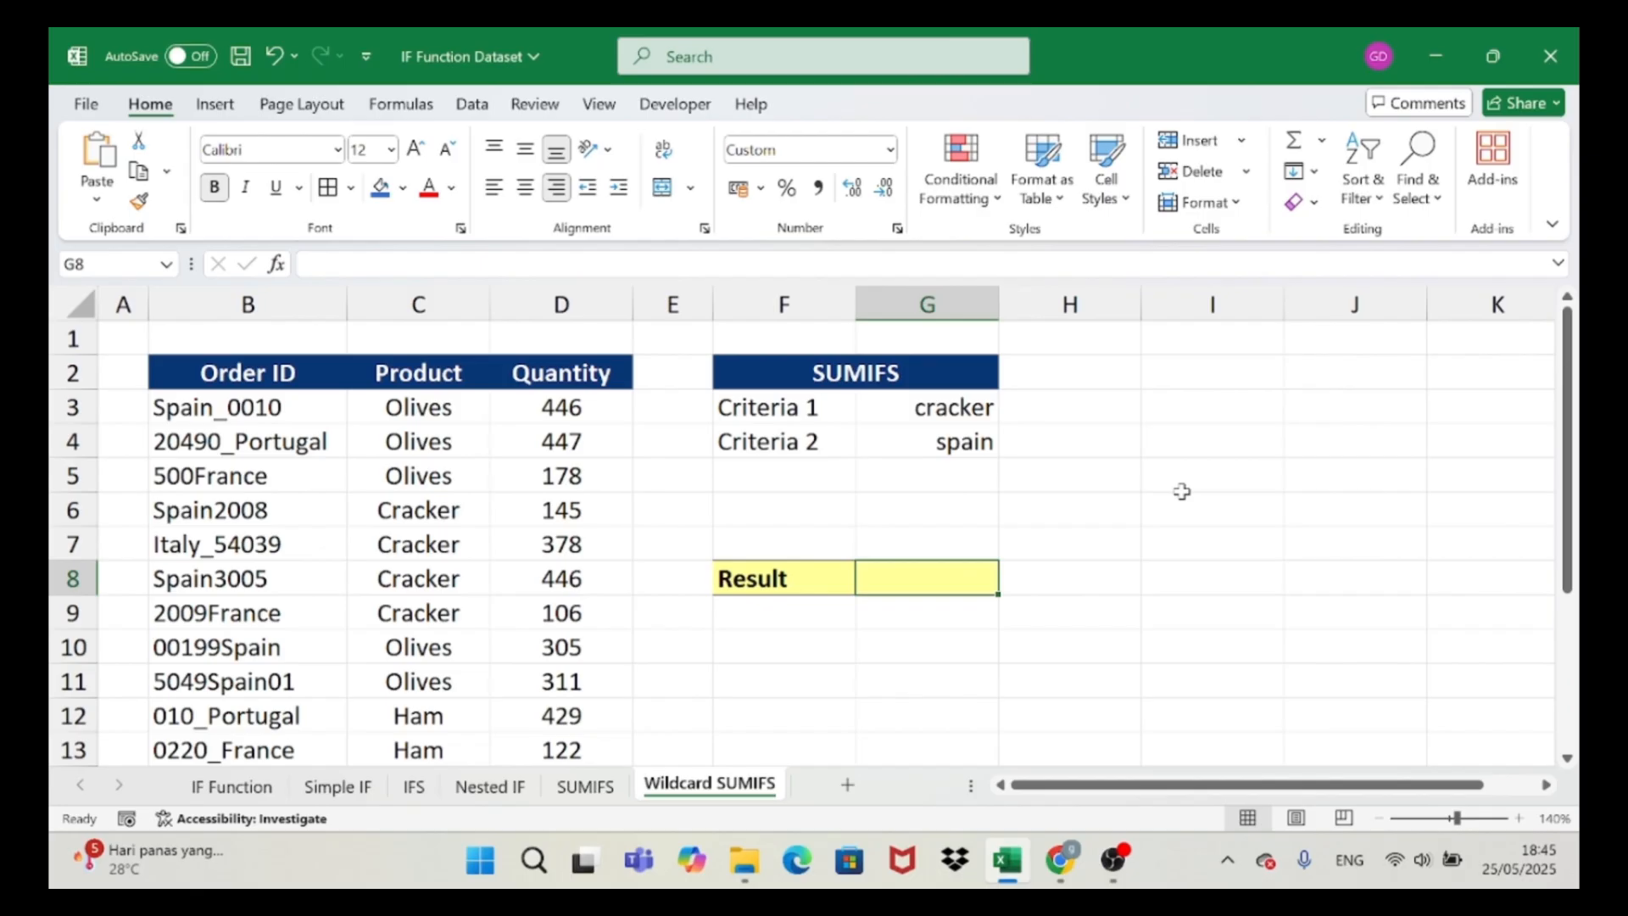
- On the Wildcard SUMIFS sheet, examine the criteria labels and how country names are embedded in the Order ID column
key("Up")
key("Up")
key("Up")
key("Left")
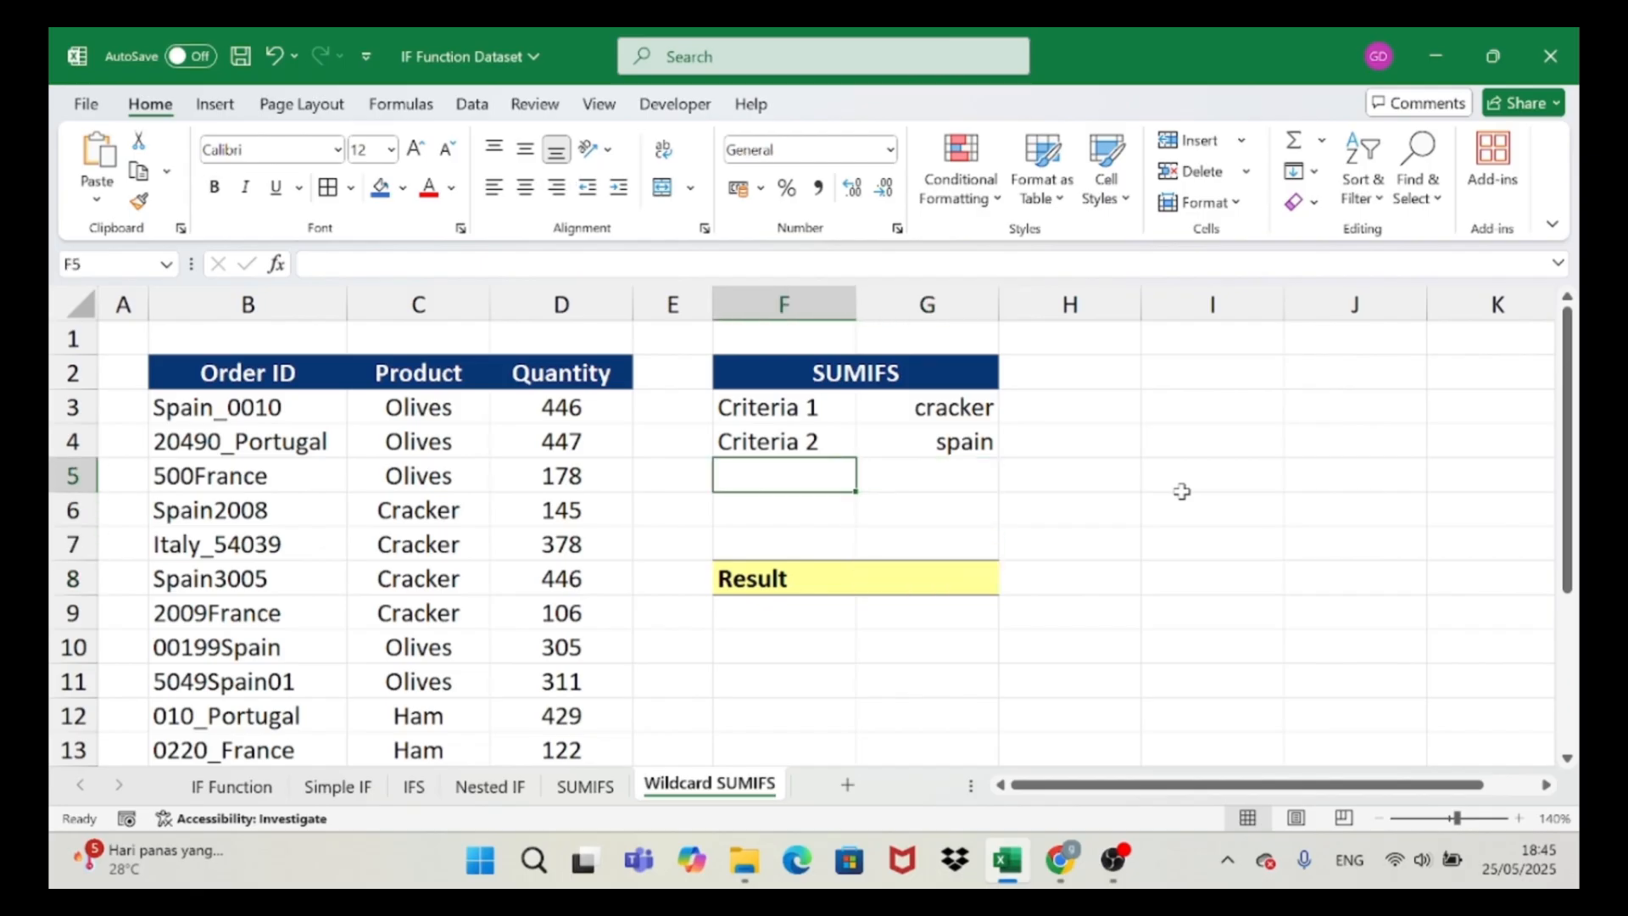
key("Left")
key("Right")
key("Left")
key("Left")
key("Left")
key("Left")
key("Up")
key("Up")
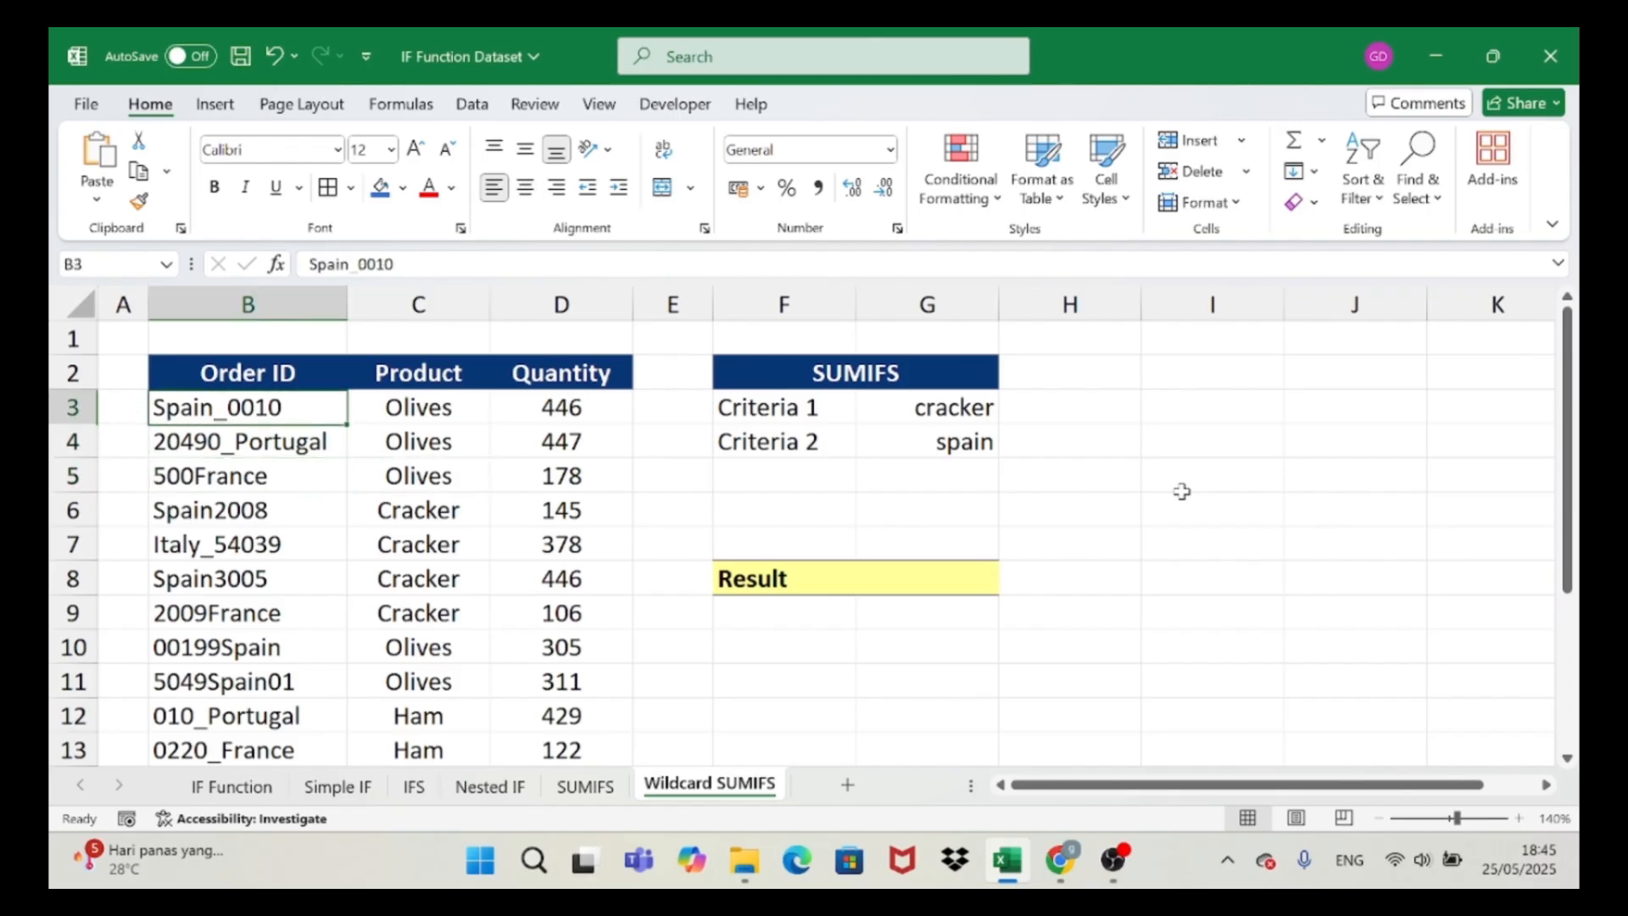
key("Up")
key("Down")
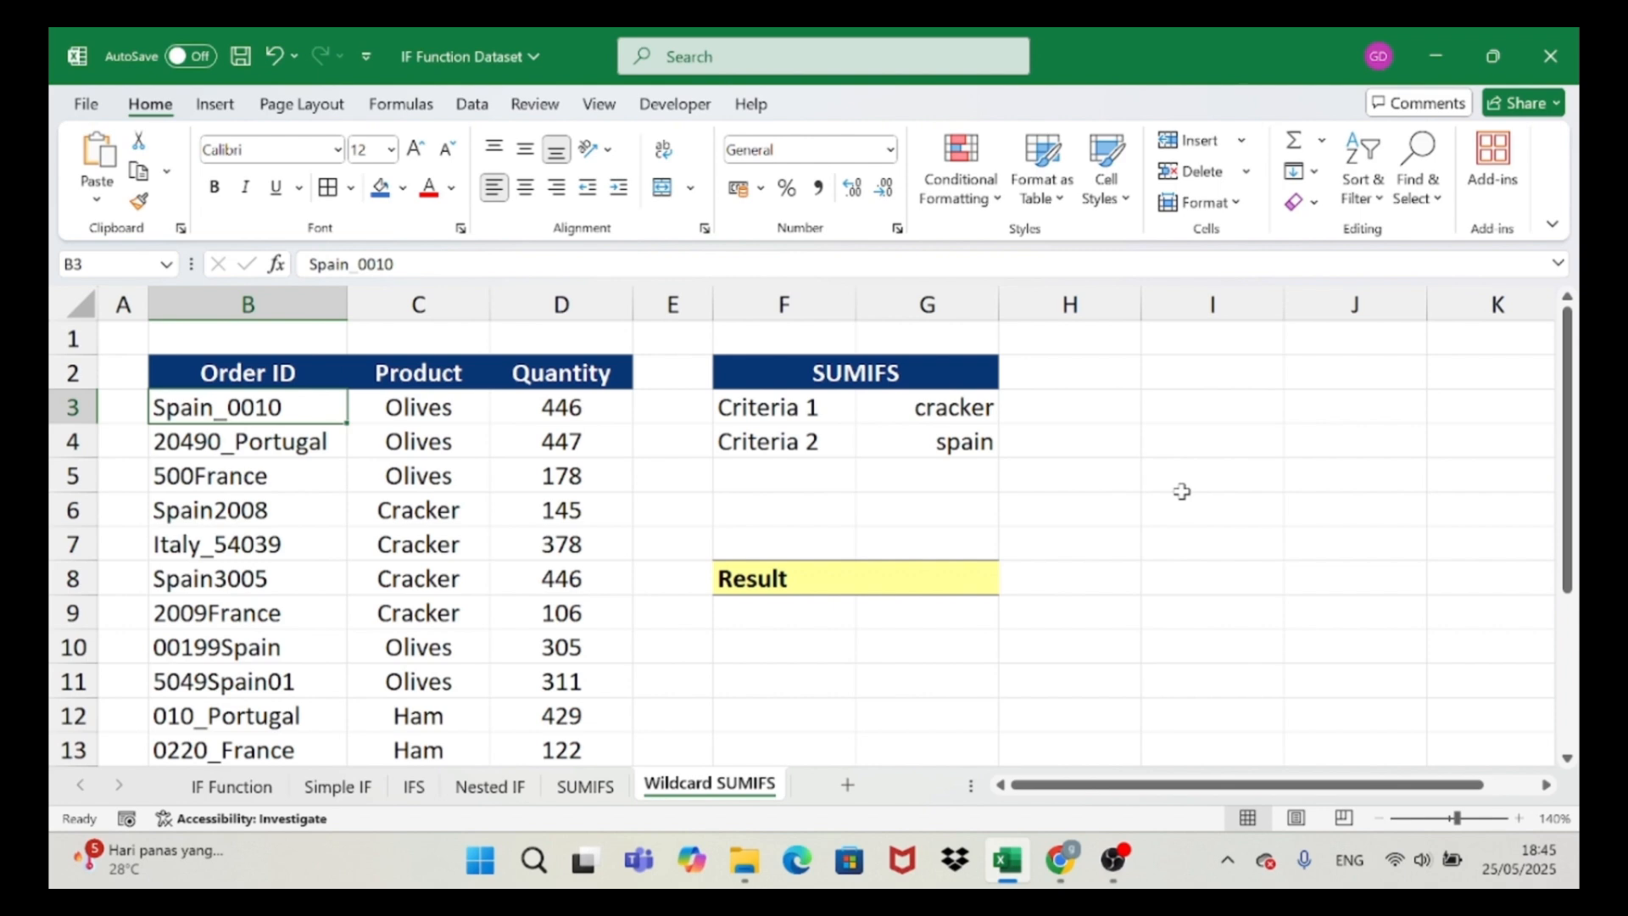
key("Down")
key("Down")
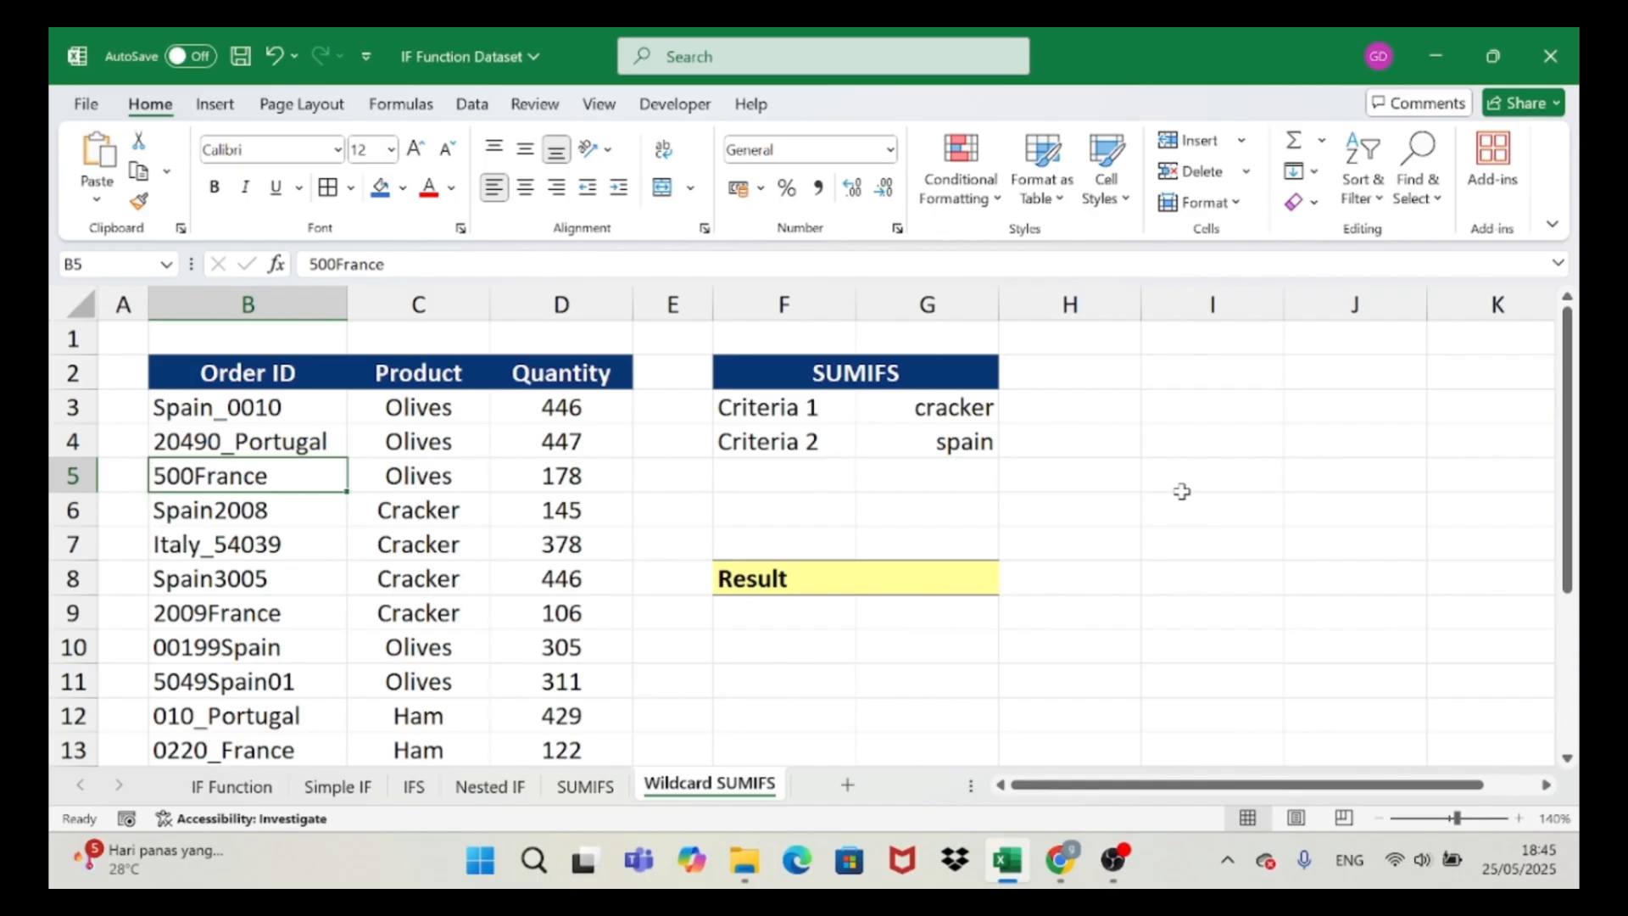
- Start a SUMIFS formula in the Result cell G8 with the Quantity range D3:D18 as the sum range
key("Right")
key("Right")
key("Right")
key("Right")
key("Right")
key("Right")
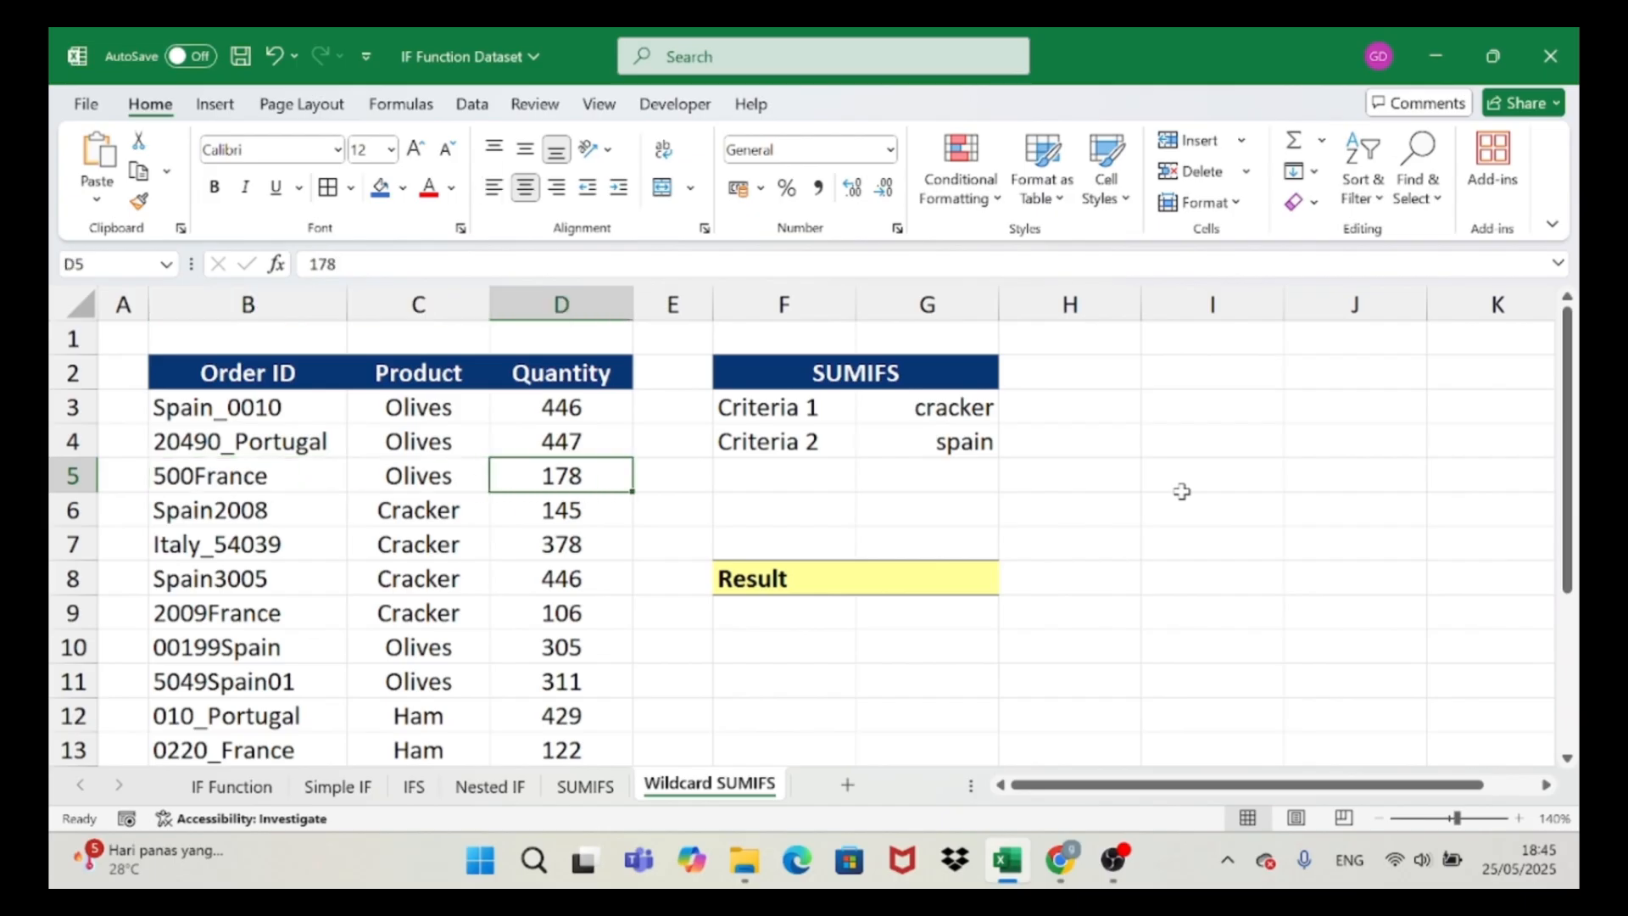
key("Left")
key("Down")
key("Down")
key("Down")
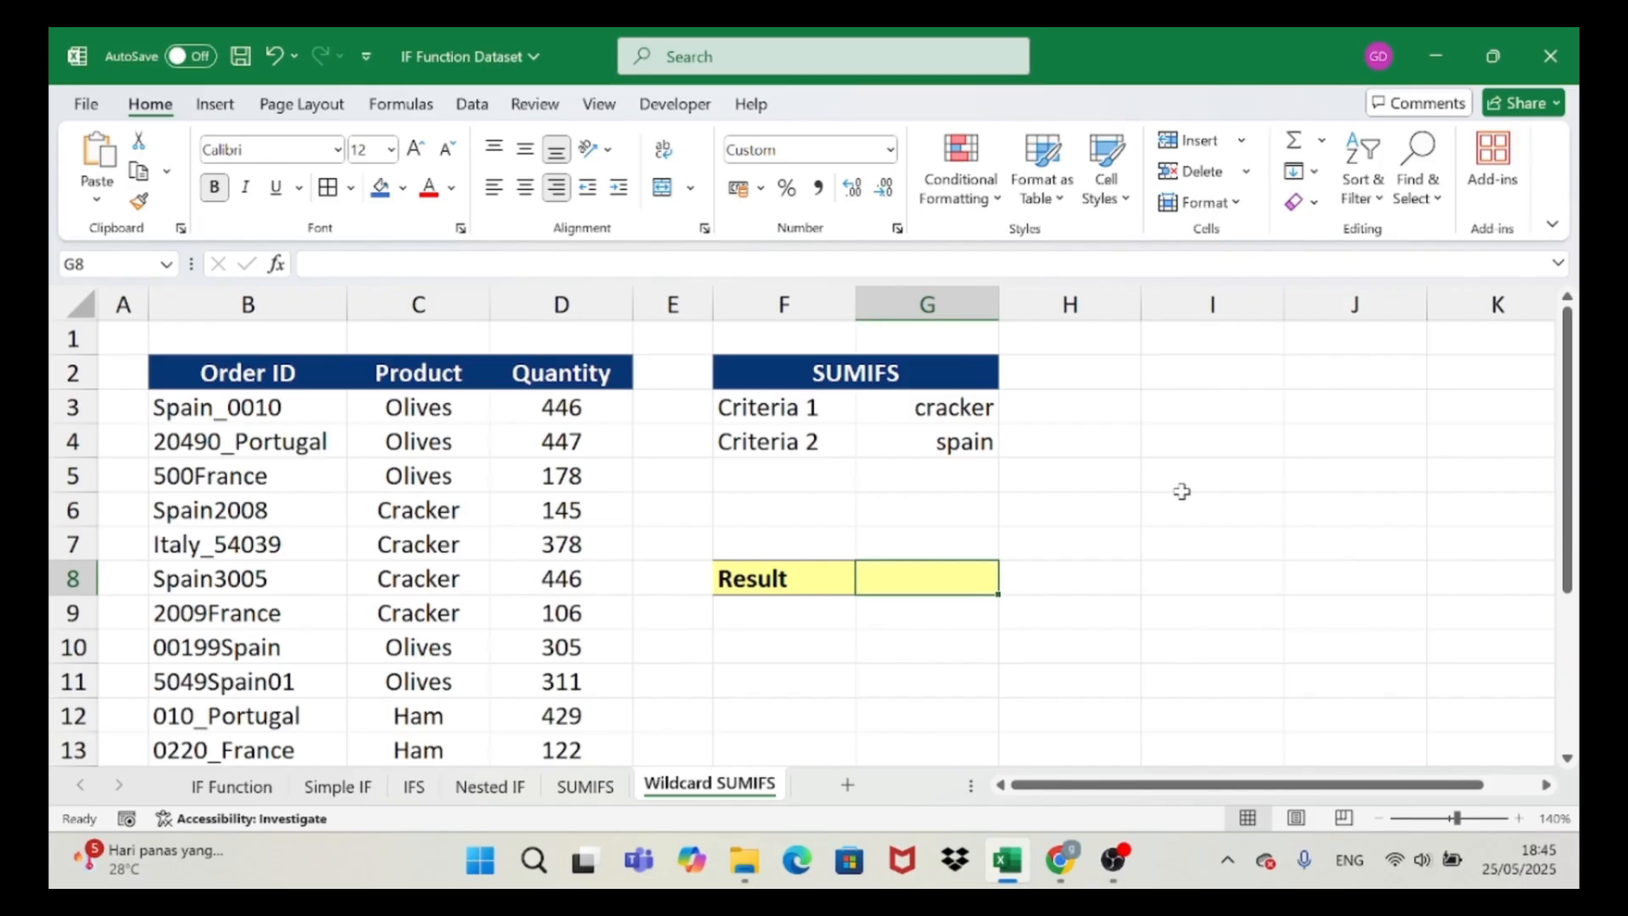
type("=sumifs")
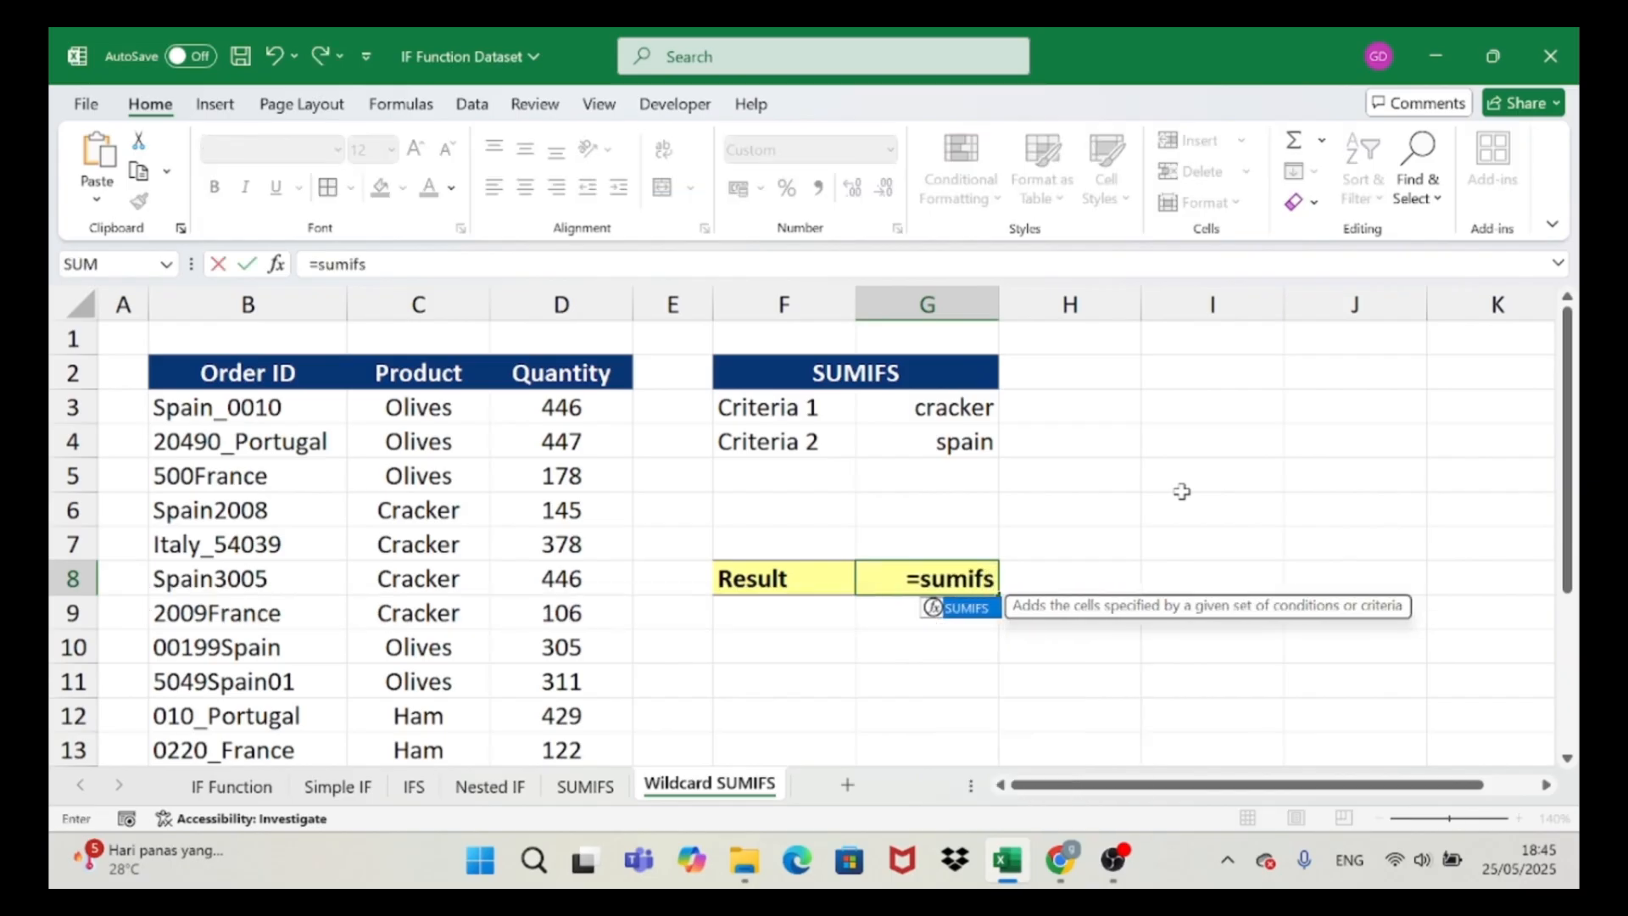
type("(")
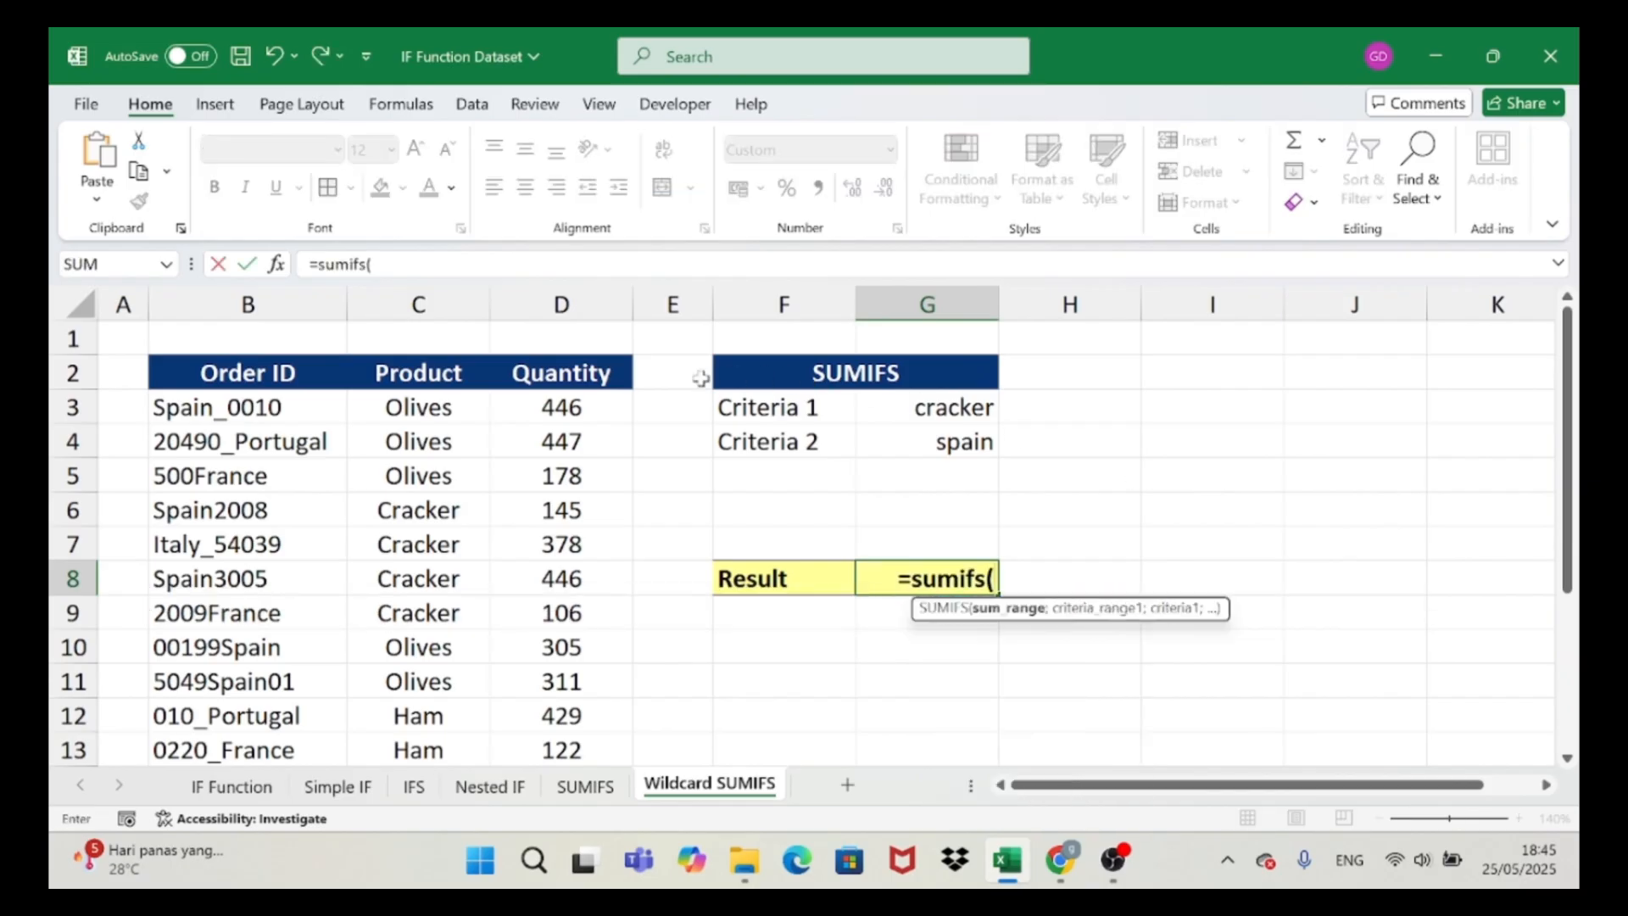
left_click(584, 403)
key("ctrl+shift+Down")
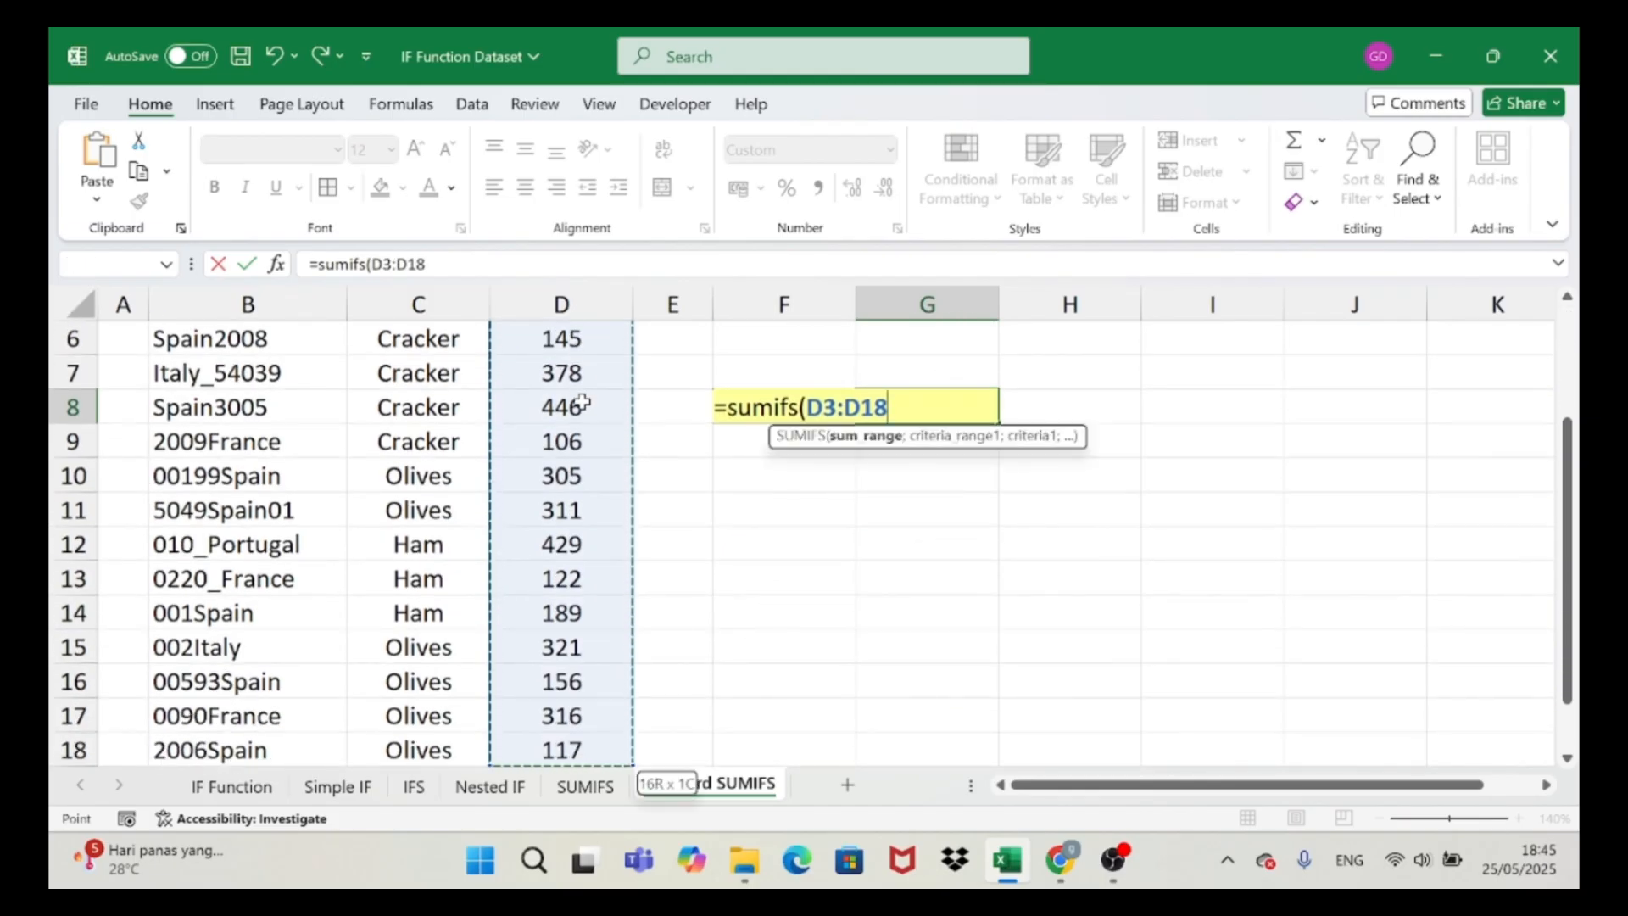
type(";")
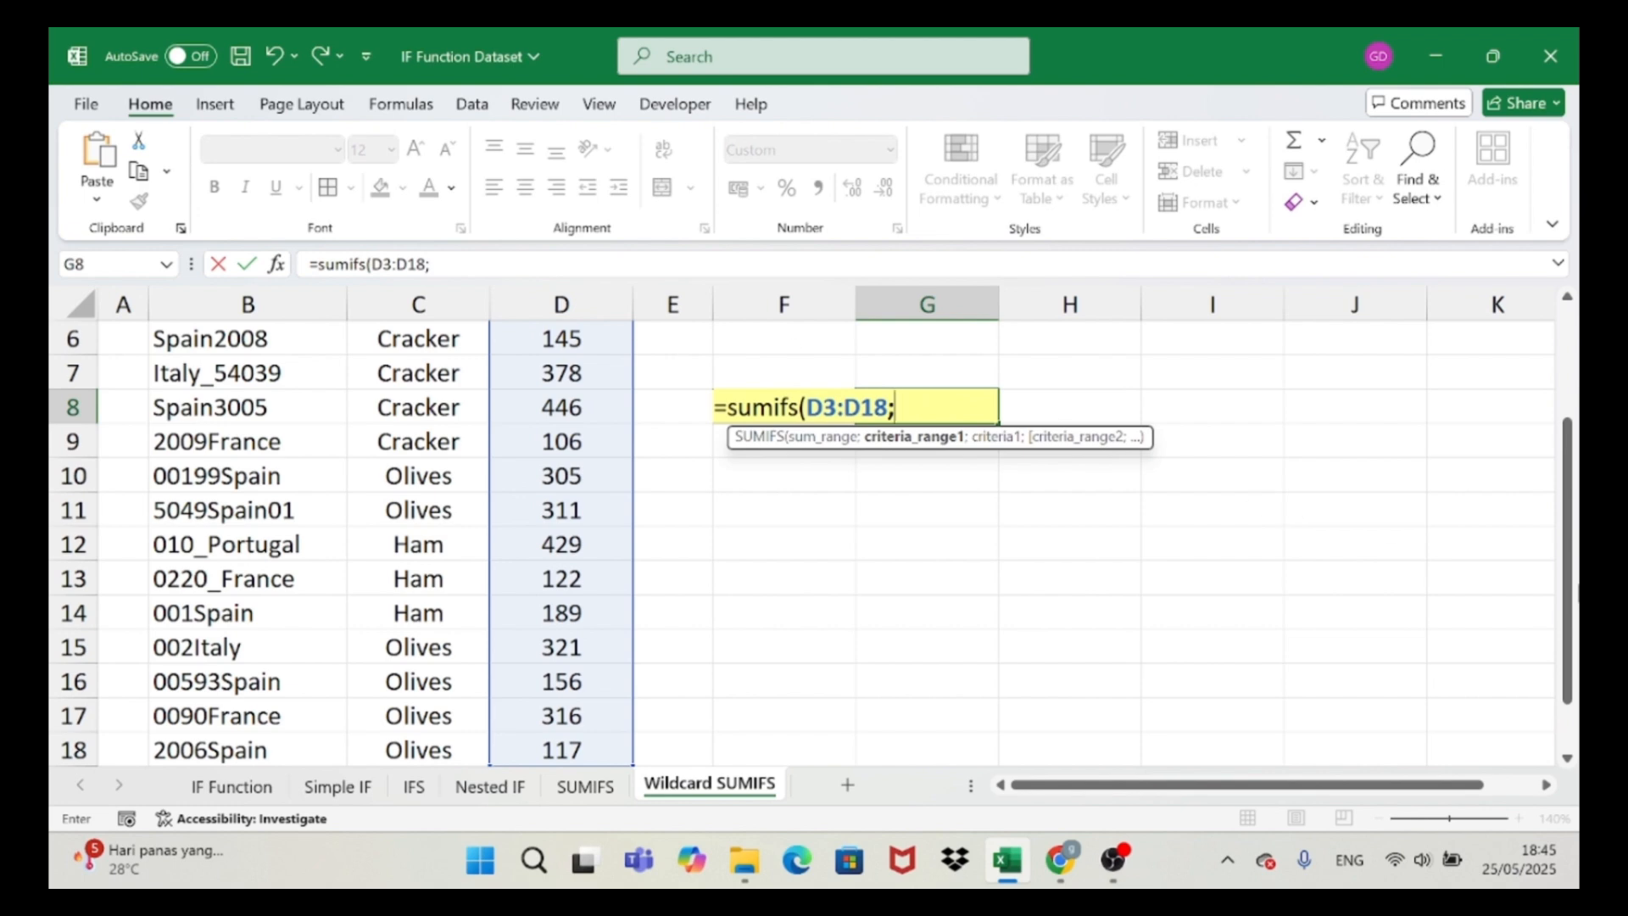
- Add the Product range C3:C18 as the first criteria range and G3 as its criterion in the G8 formula
left_click_drag(1567, 586, 1558, 491)
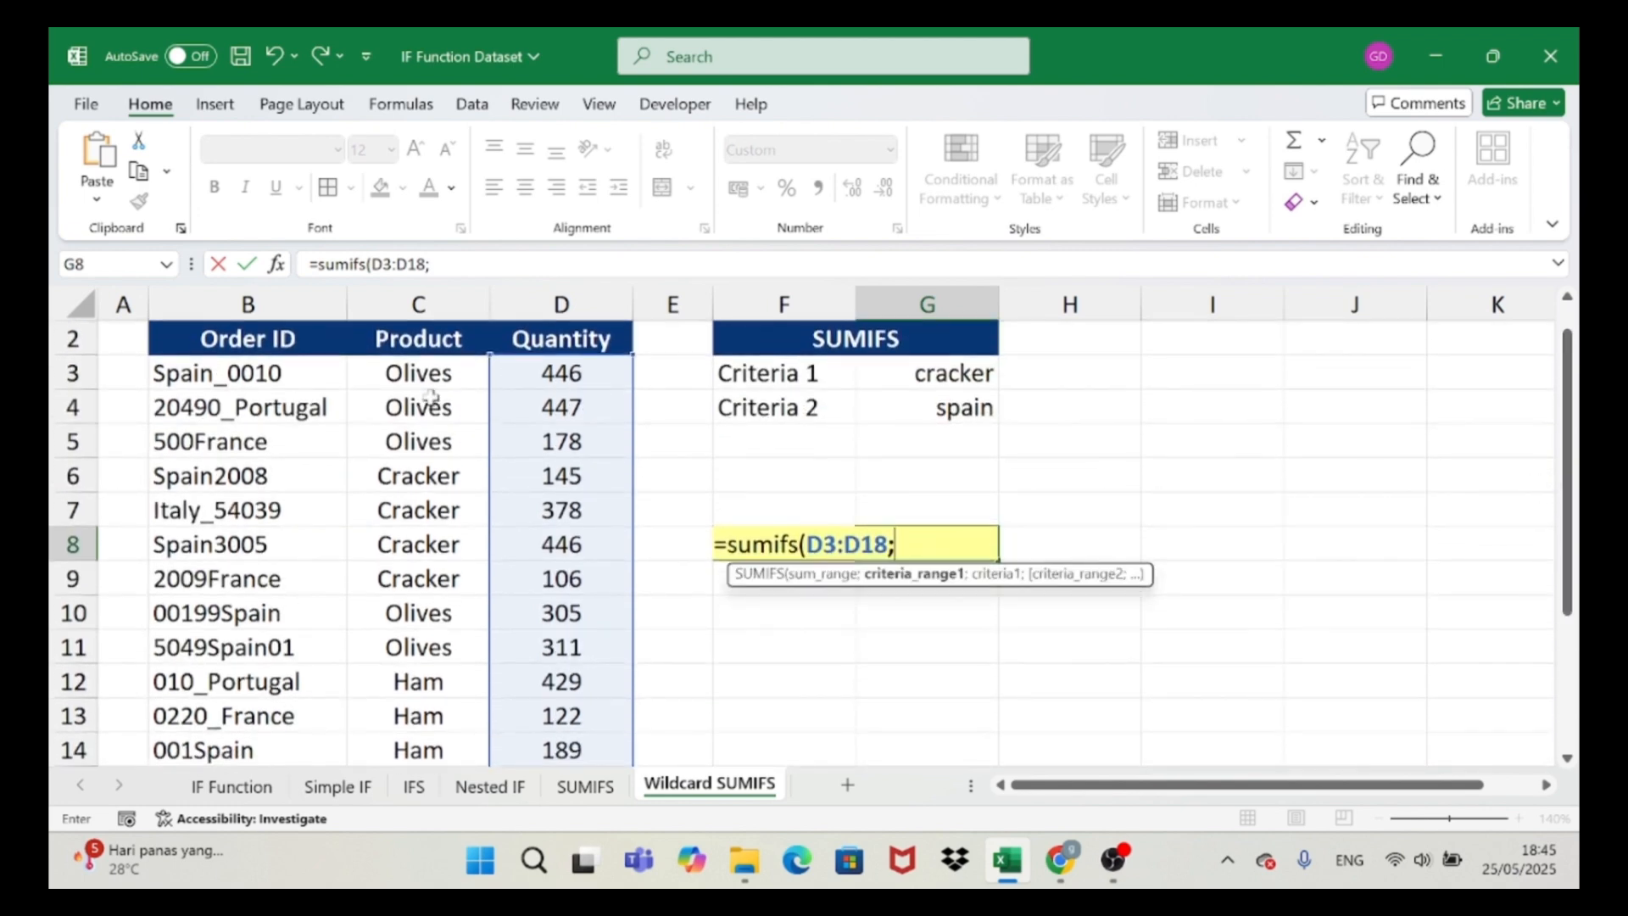
left_click(407, 361)
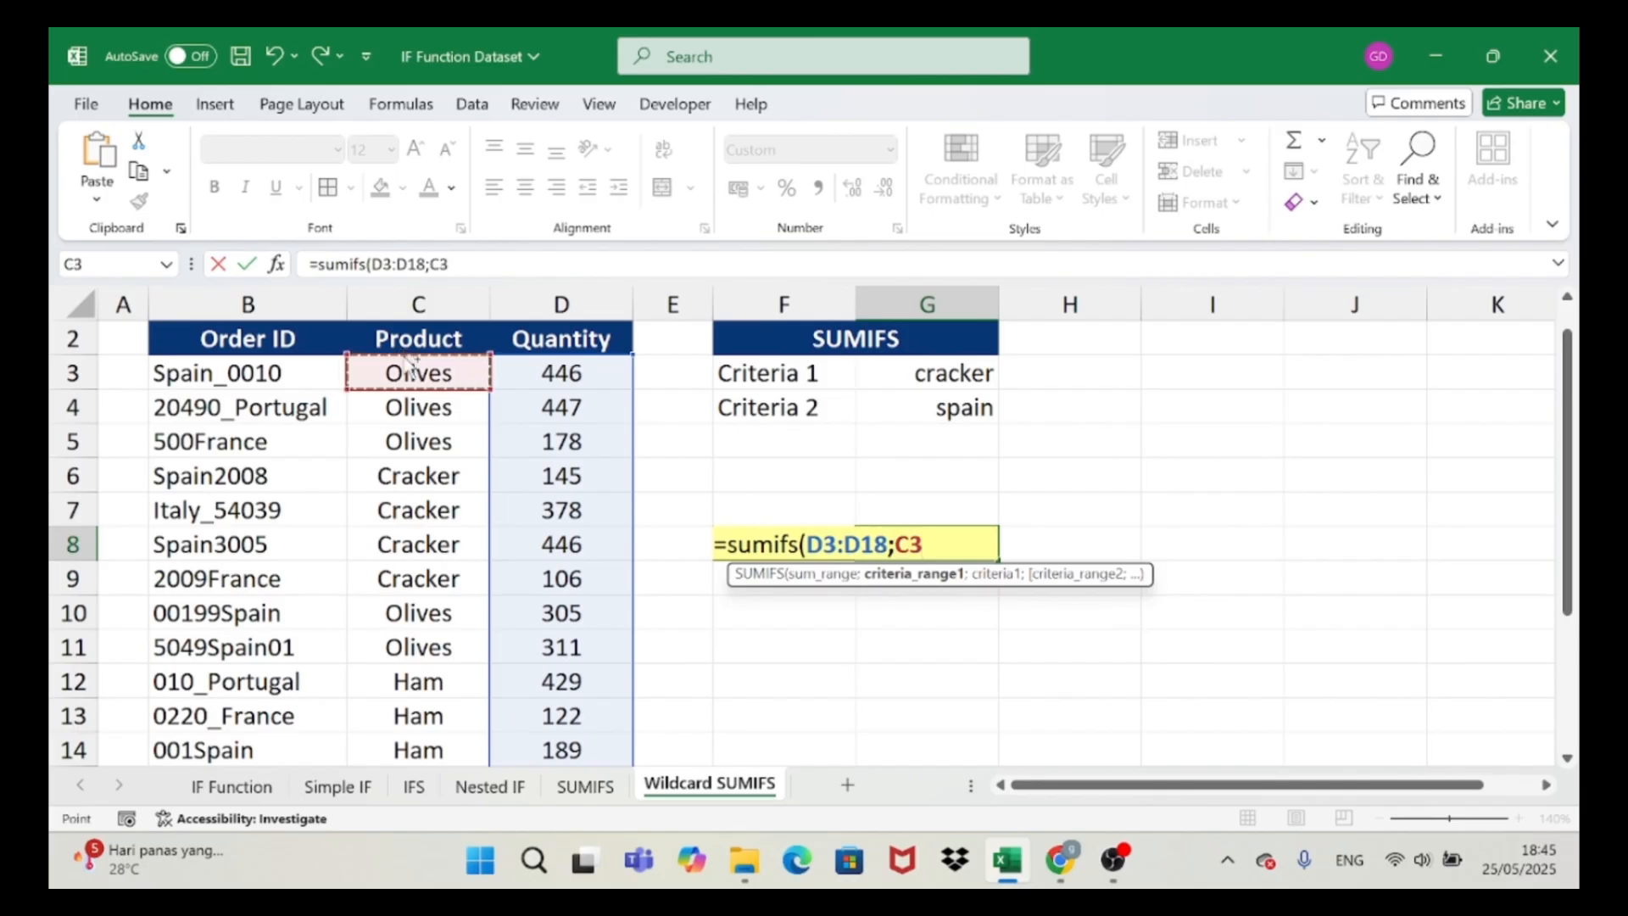
key("ctrl+shift+Down")
type(";")
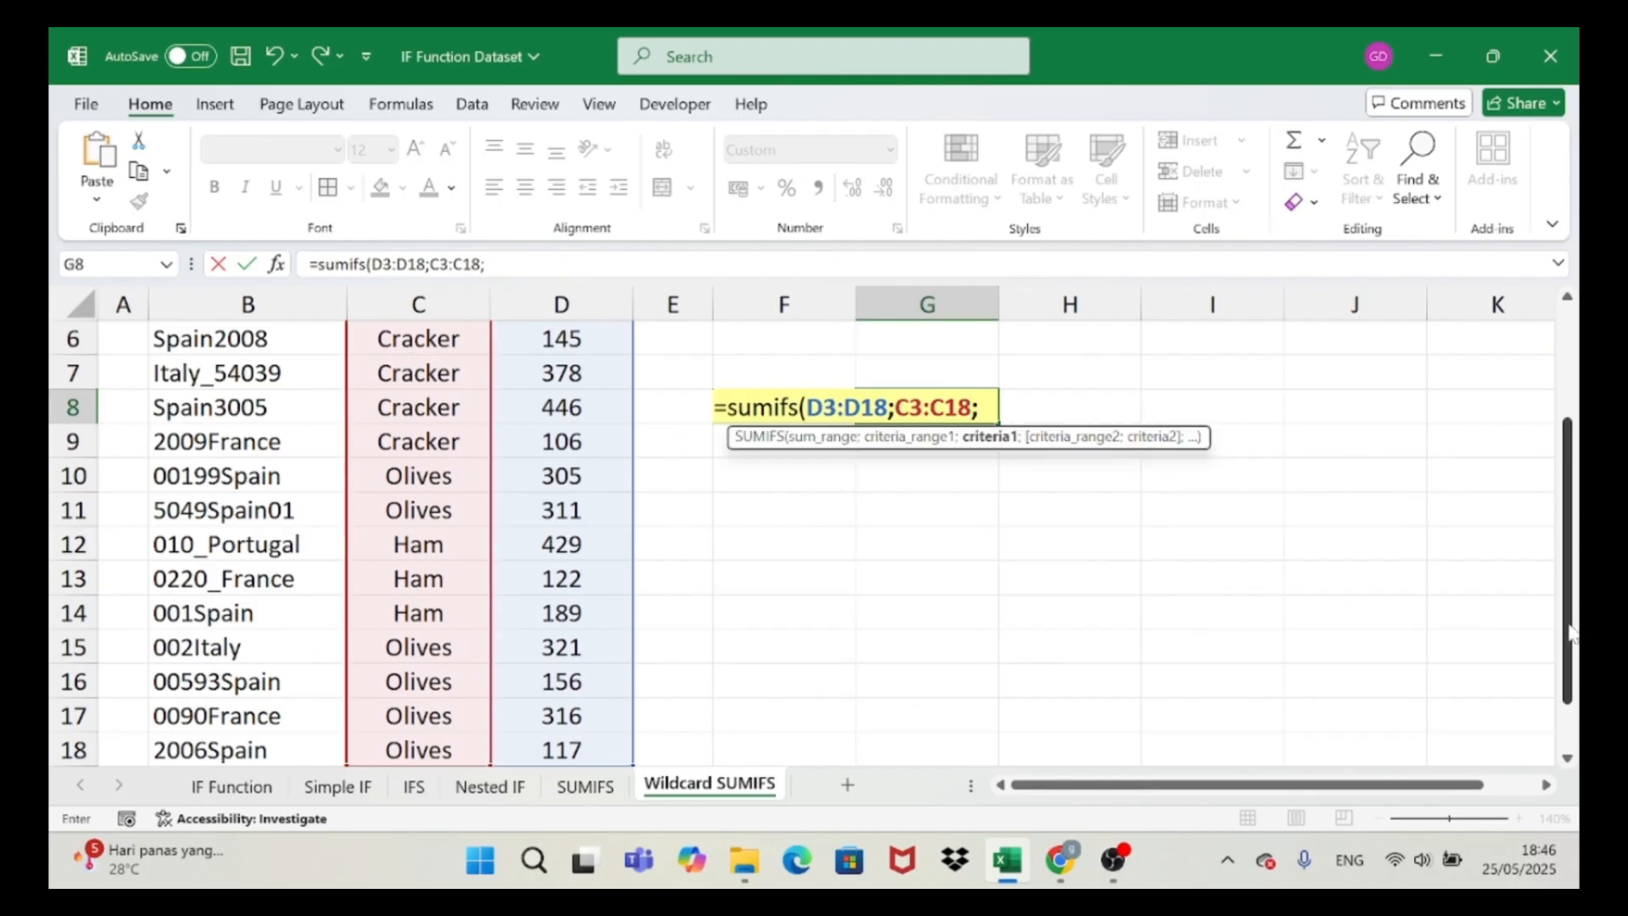
left_click_drag(1569, 634, 1534, 527)
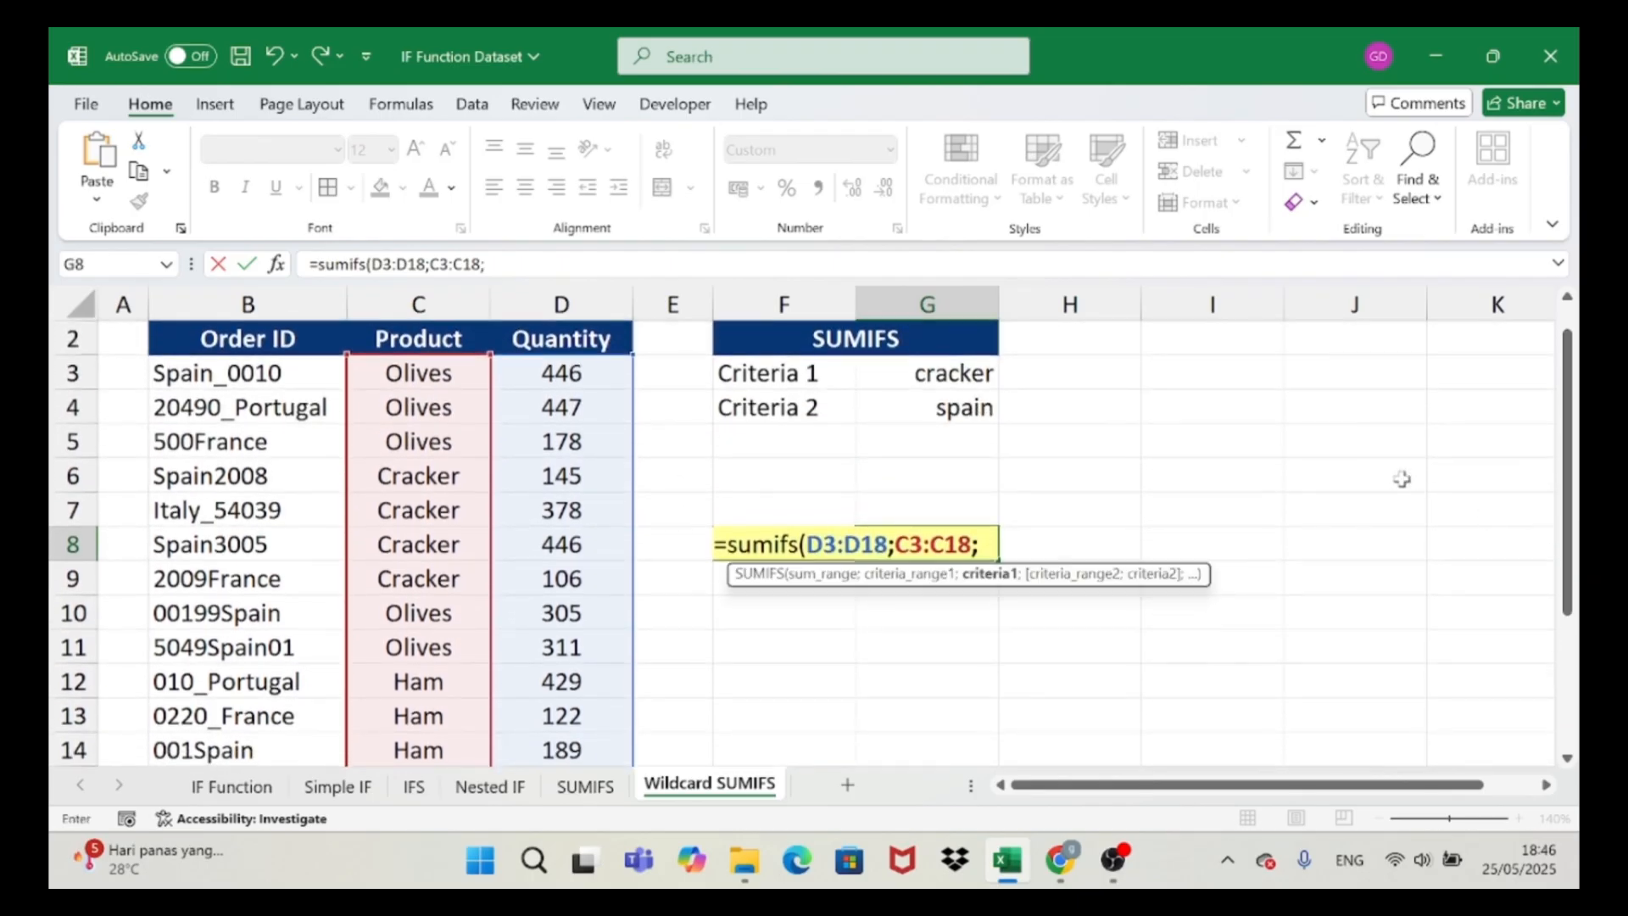
left_click(960, 374)
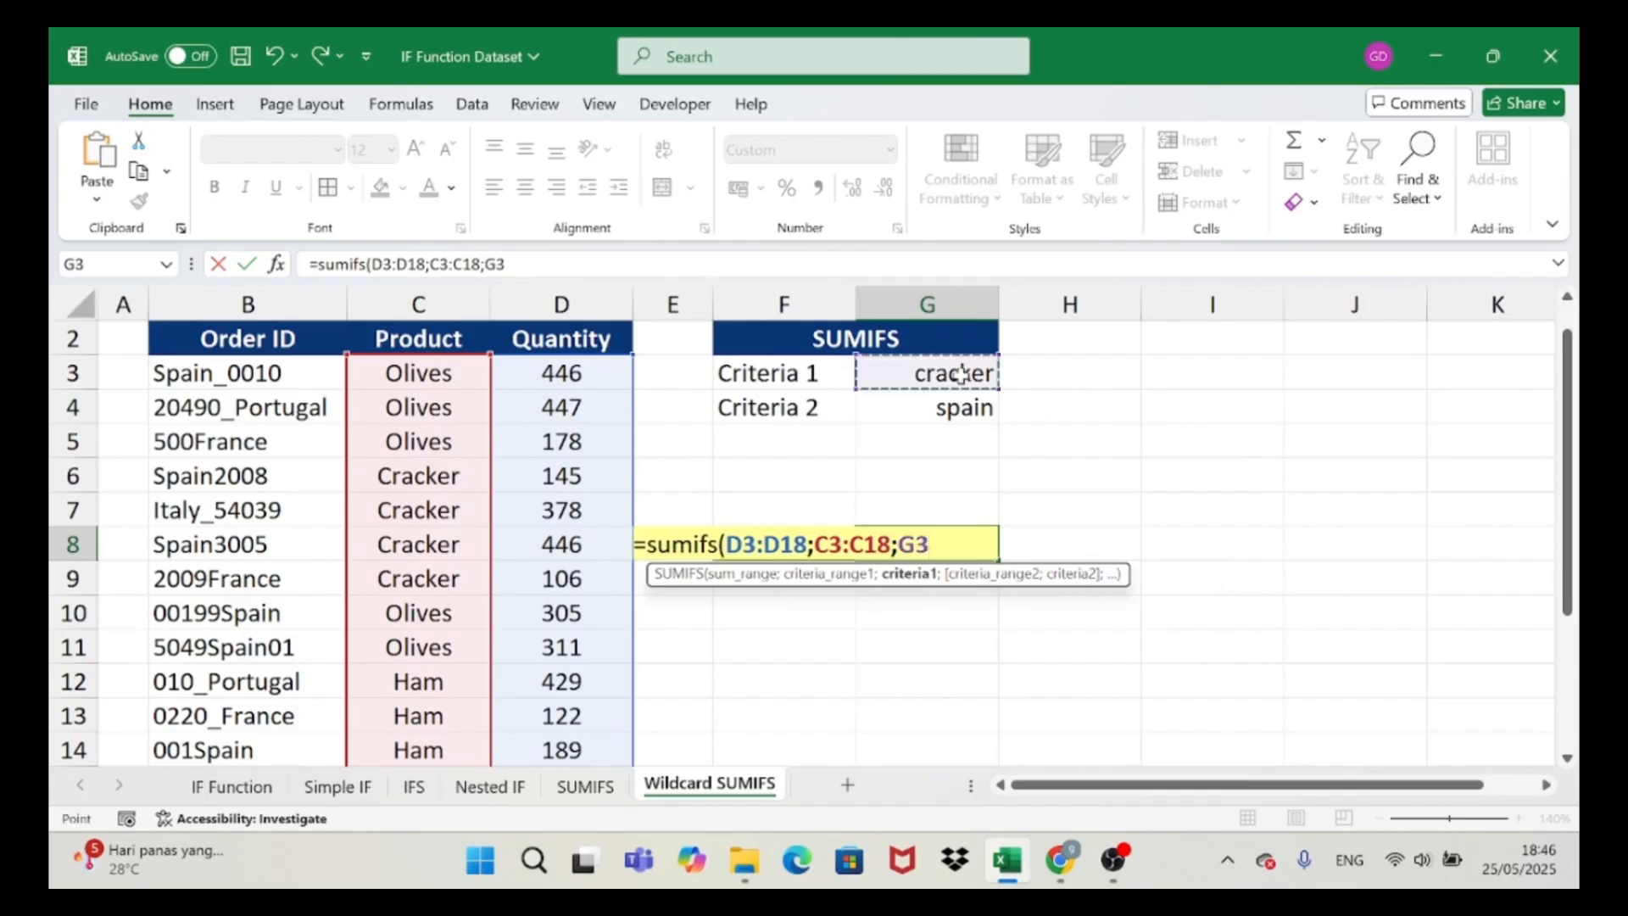
type(";")
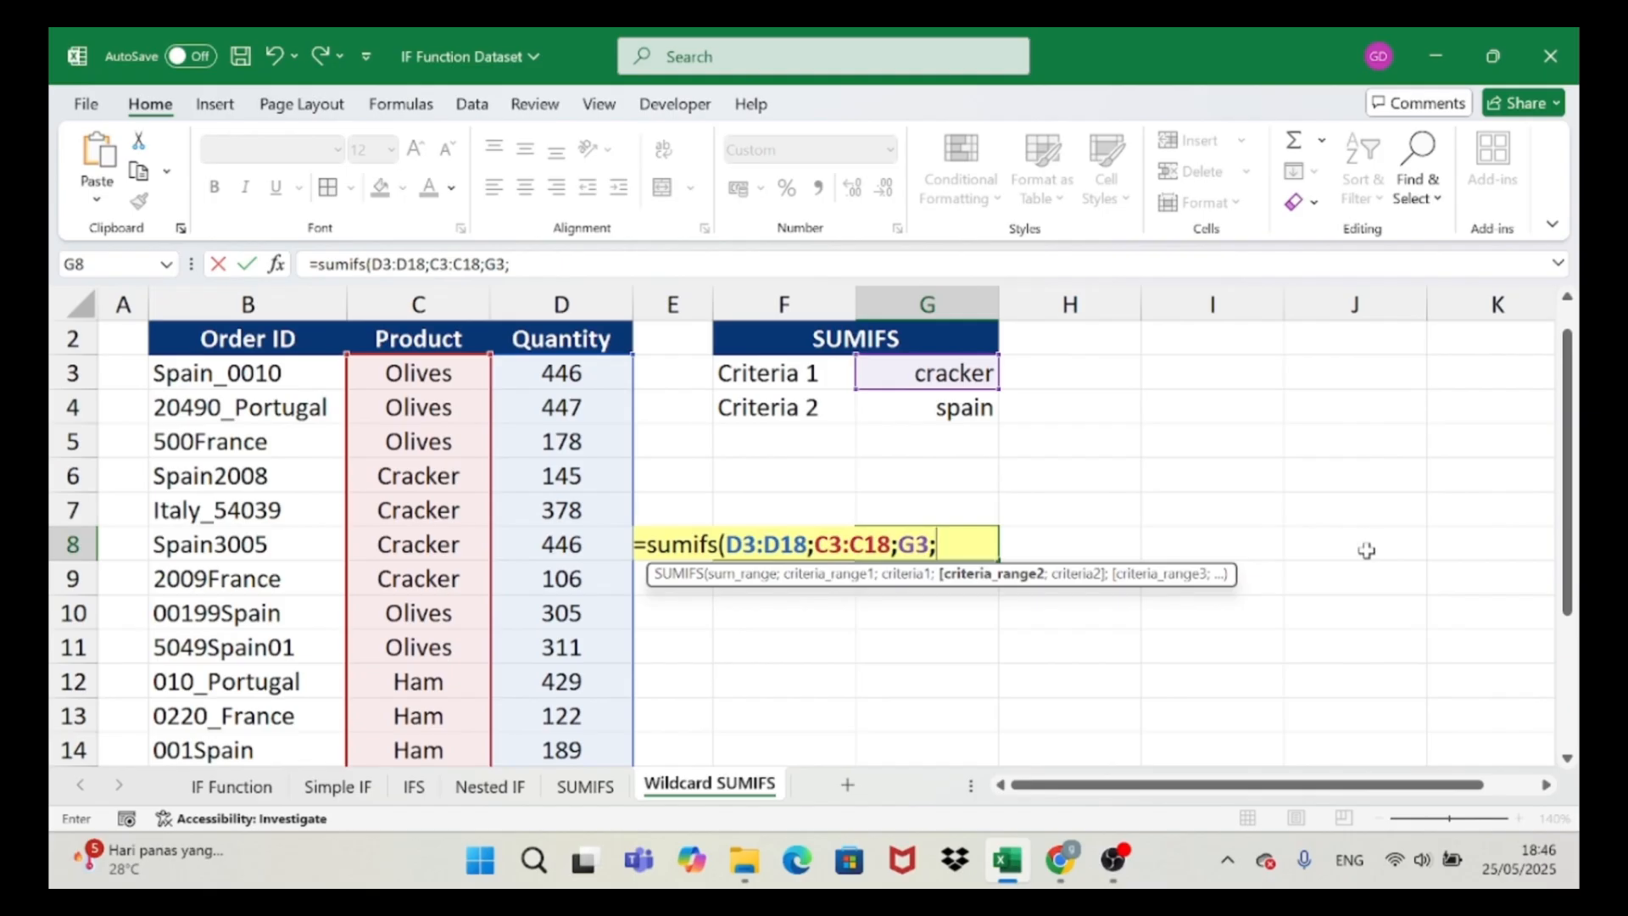
- Add the Order ID range B3:B18 with criterion G4 to the SUMIFS formula in G8 and complete it
left_click(206, 371)
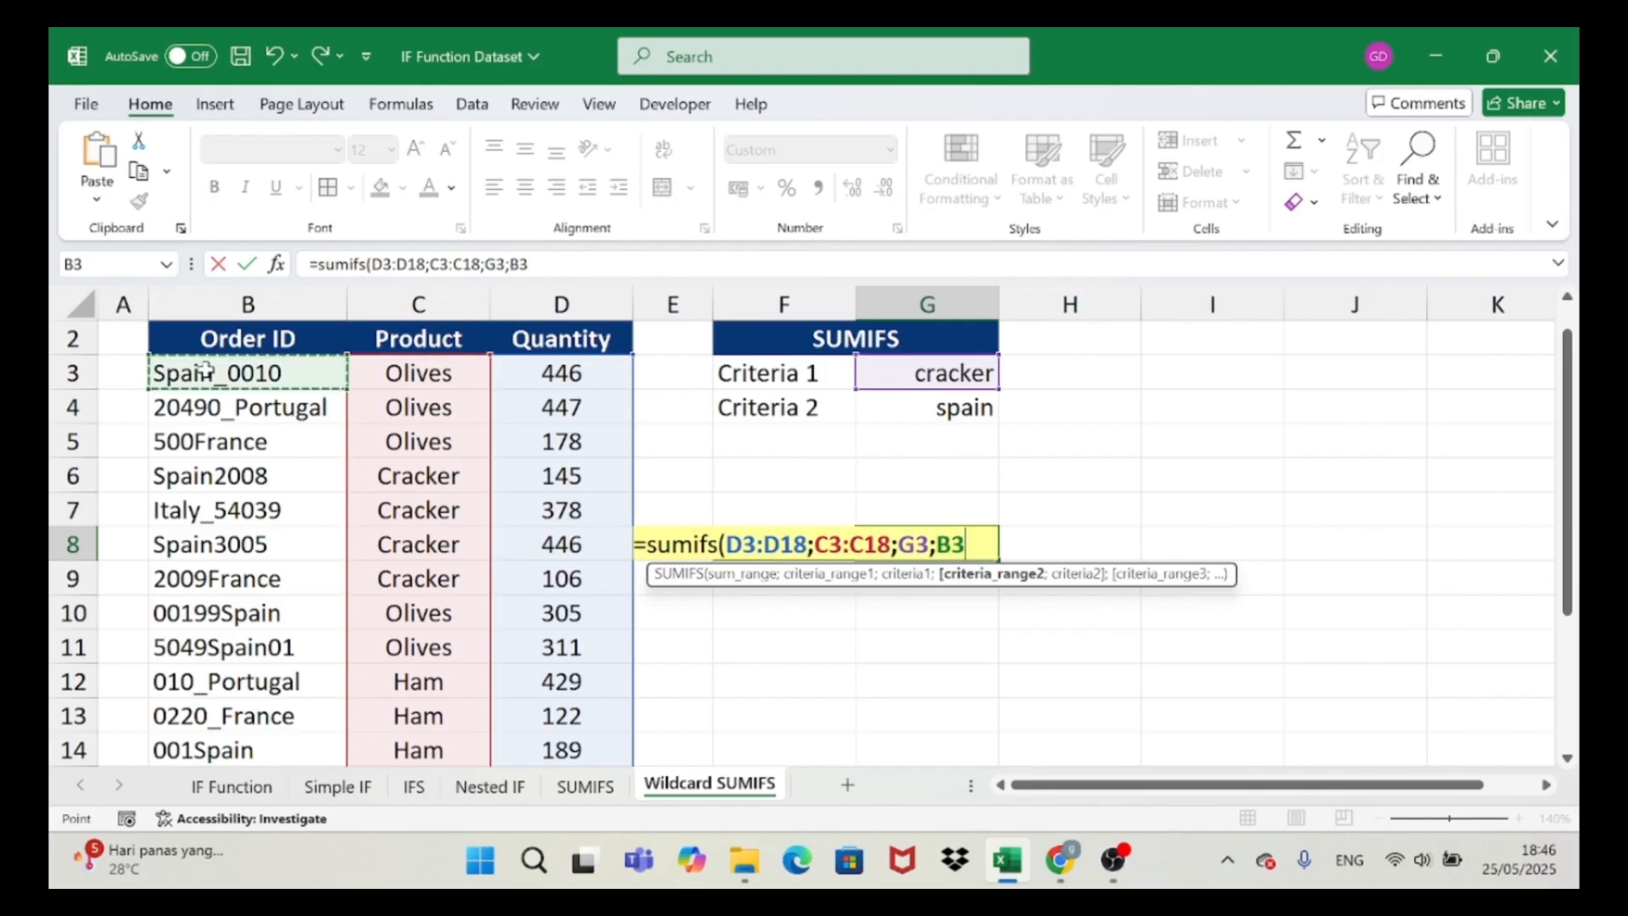
key("ctrl+shift+Down")
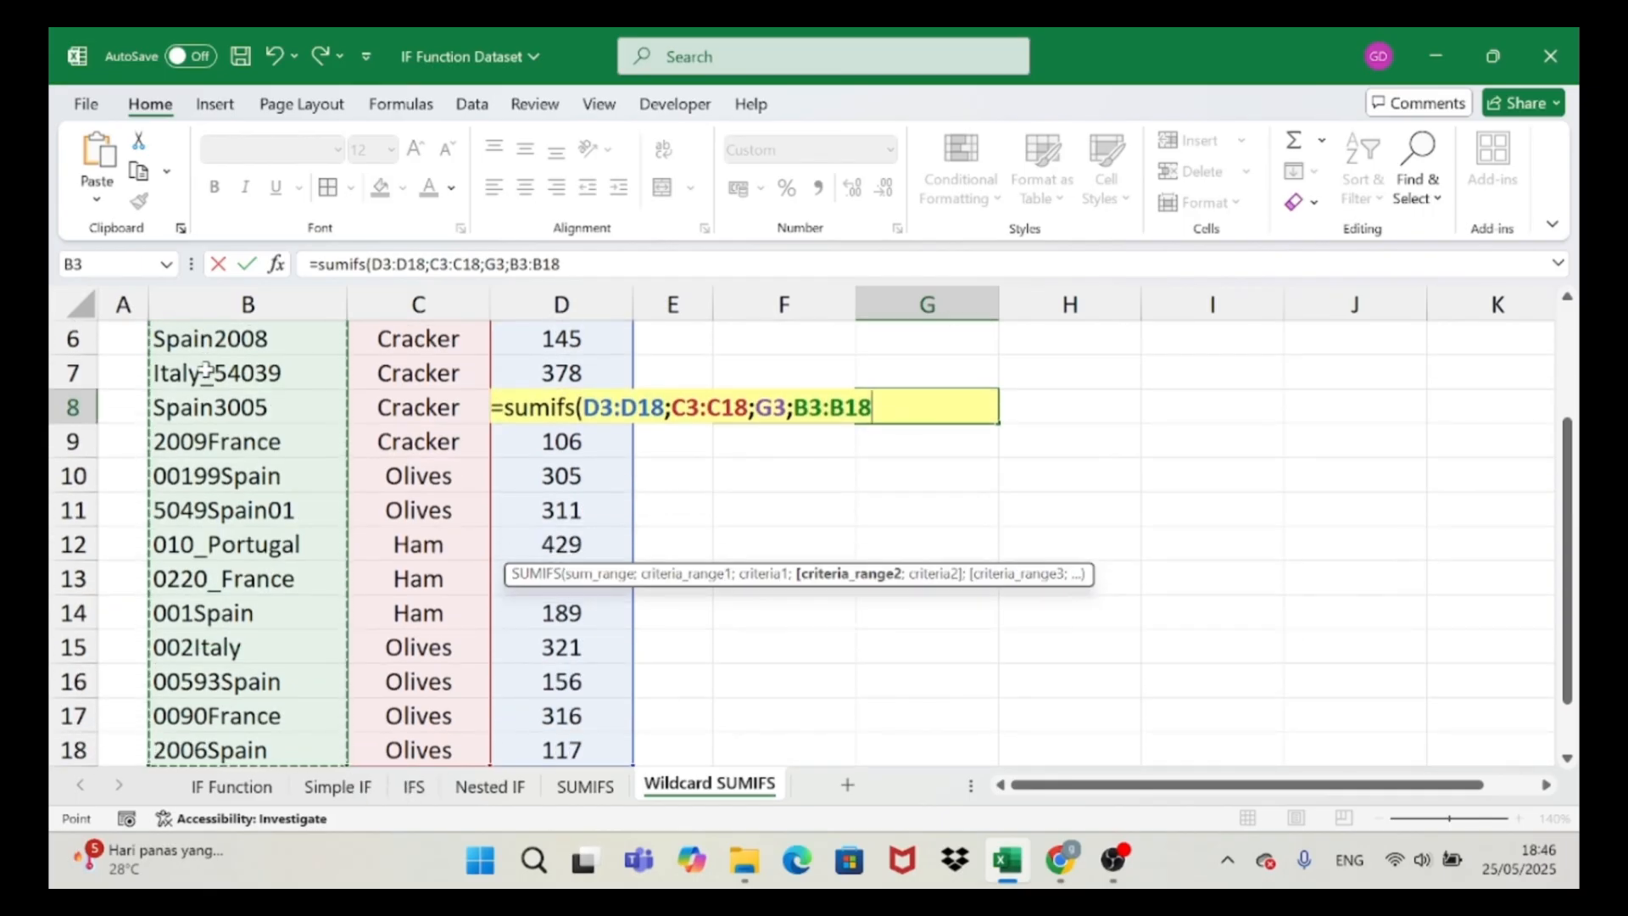
type(";")
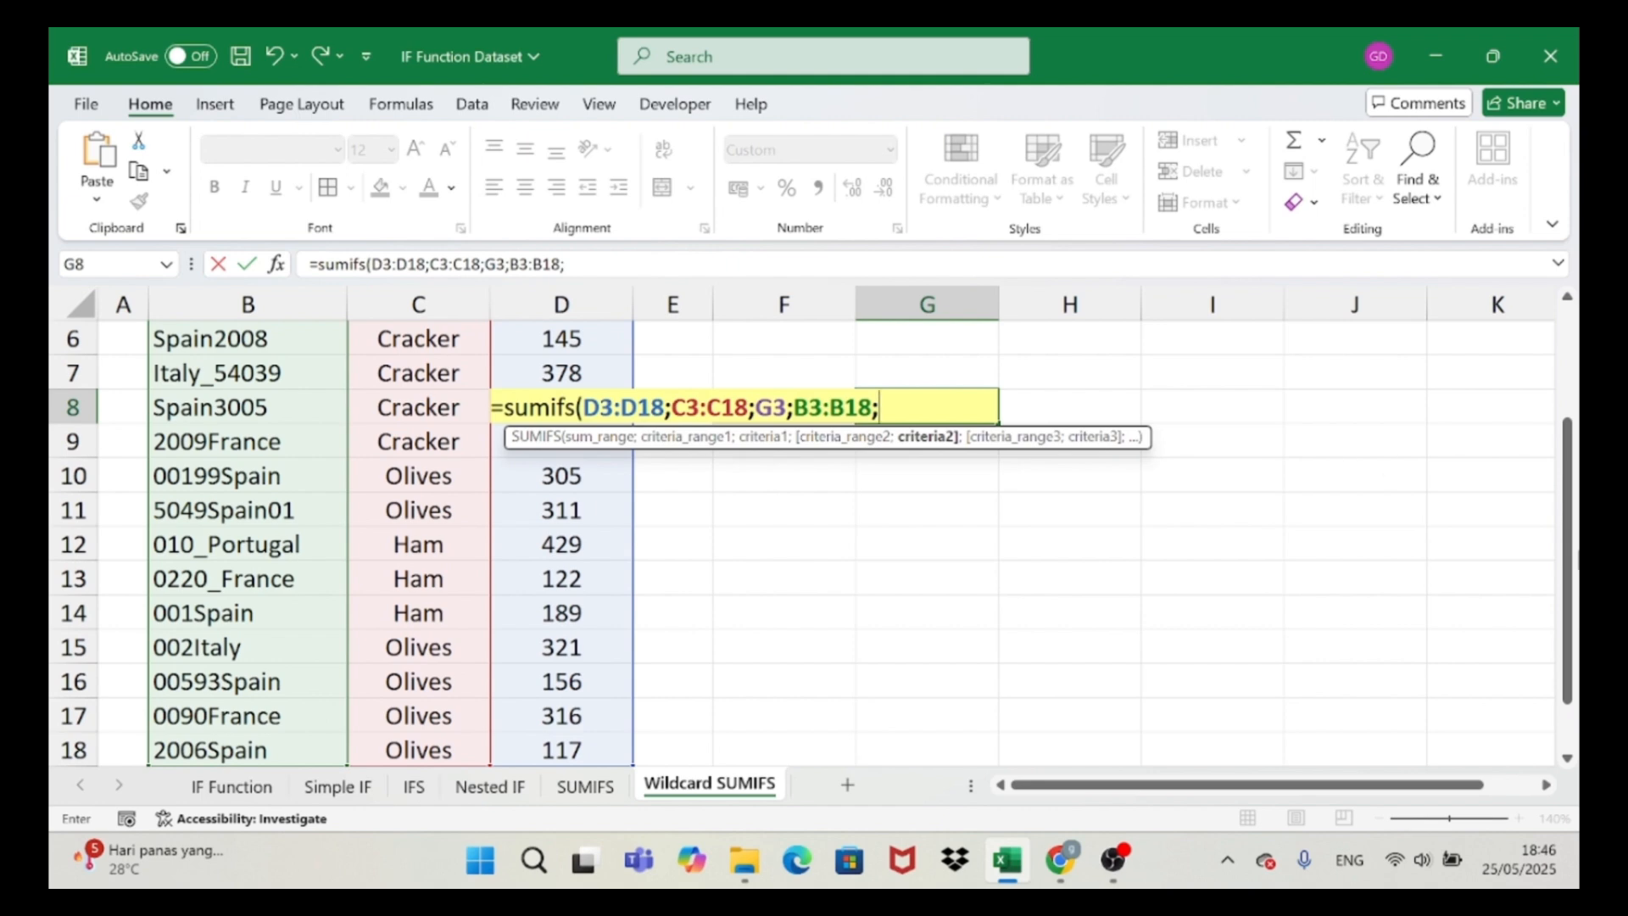
left_click_drag(1568, 594, 1569, 529)
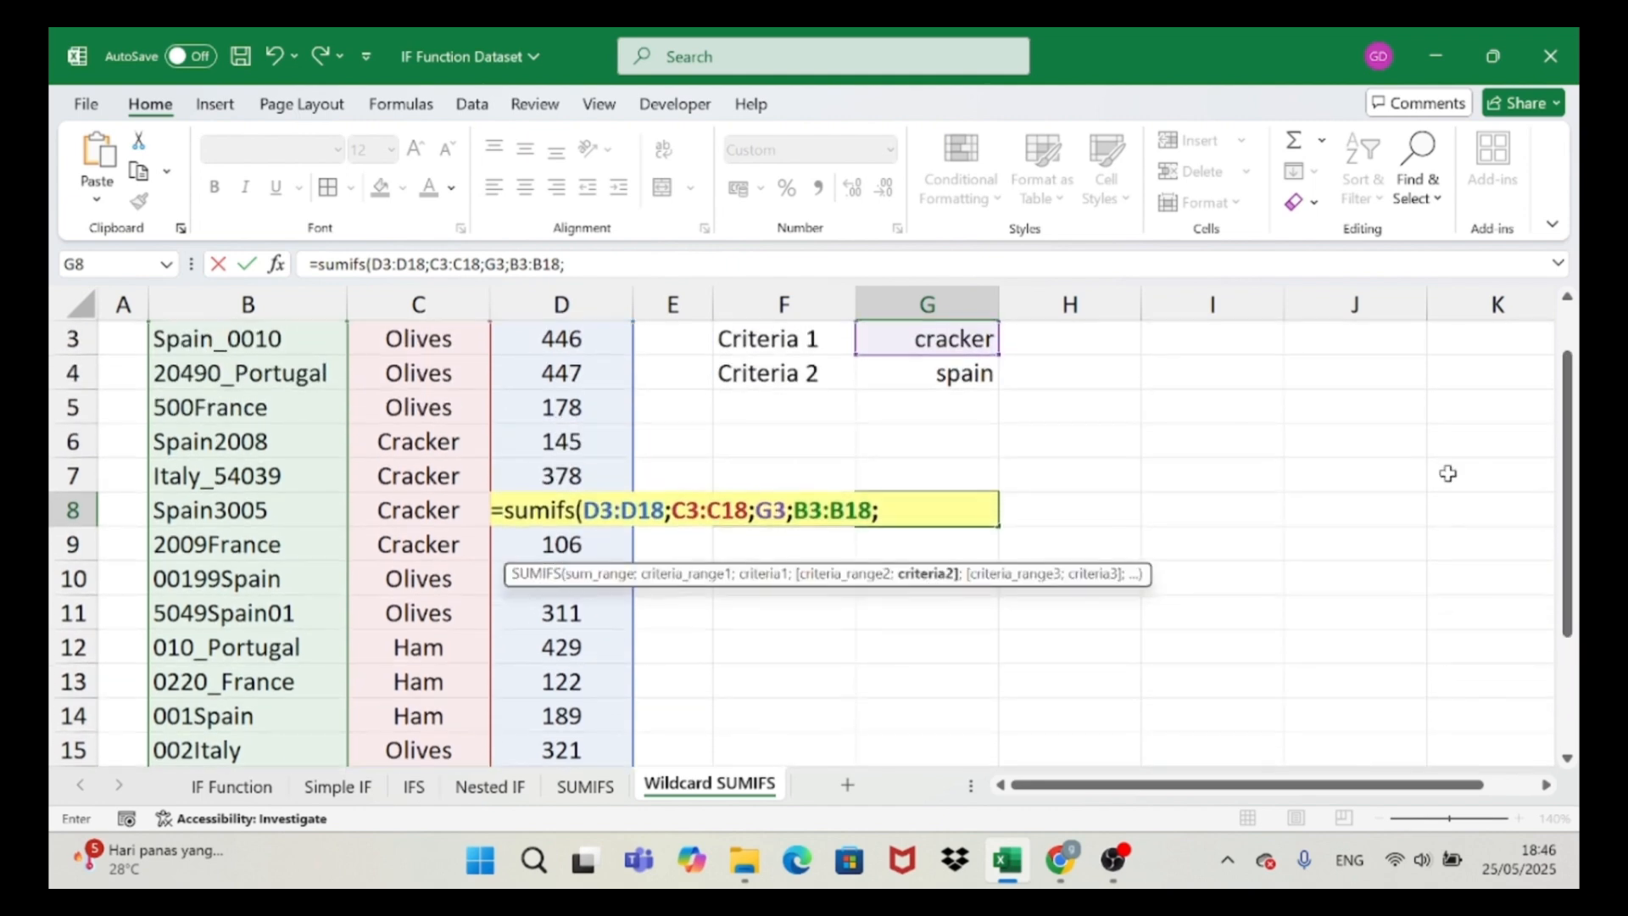
left_click(968, 376)
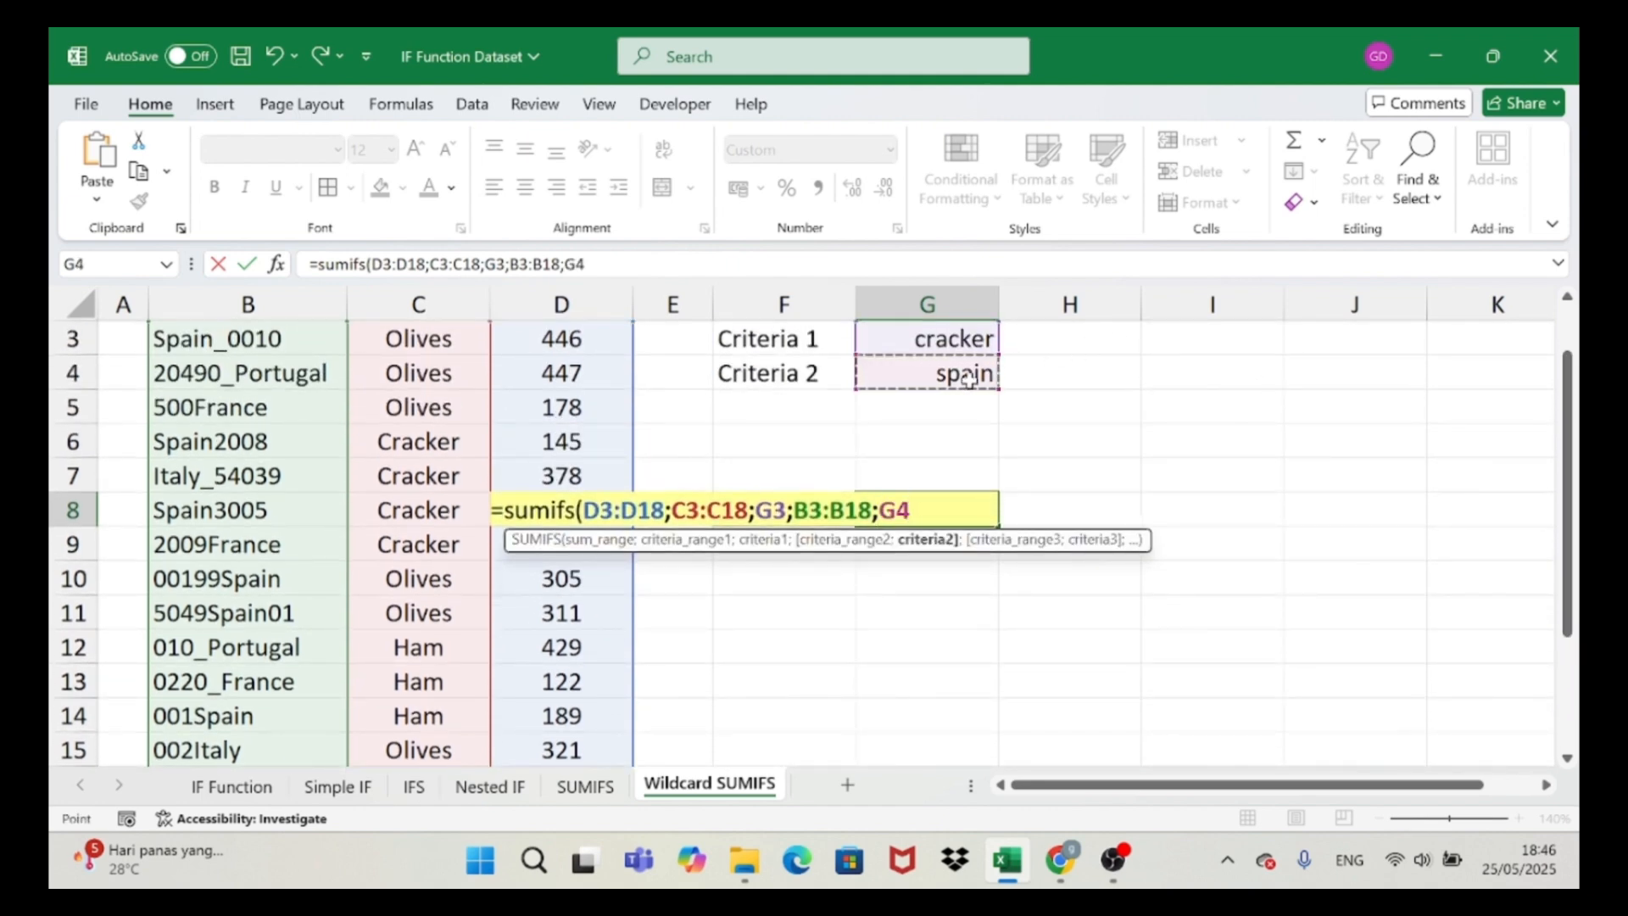
type(")")
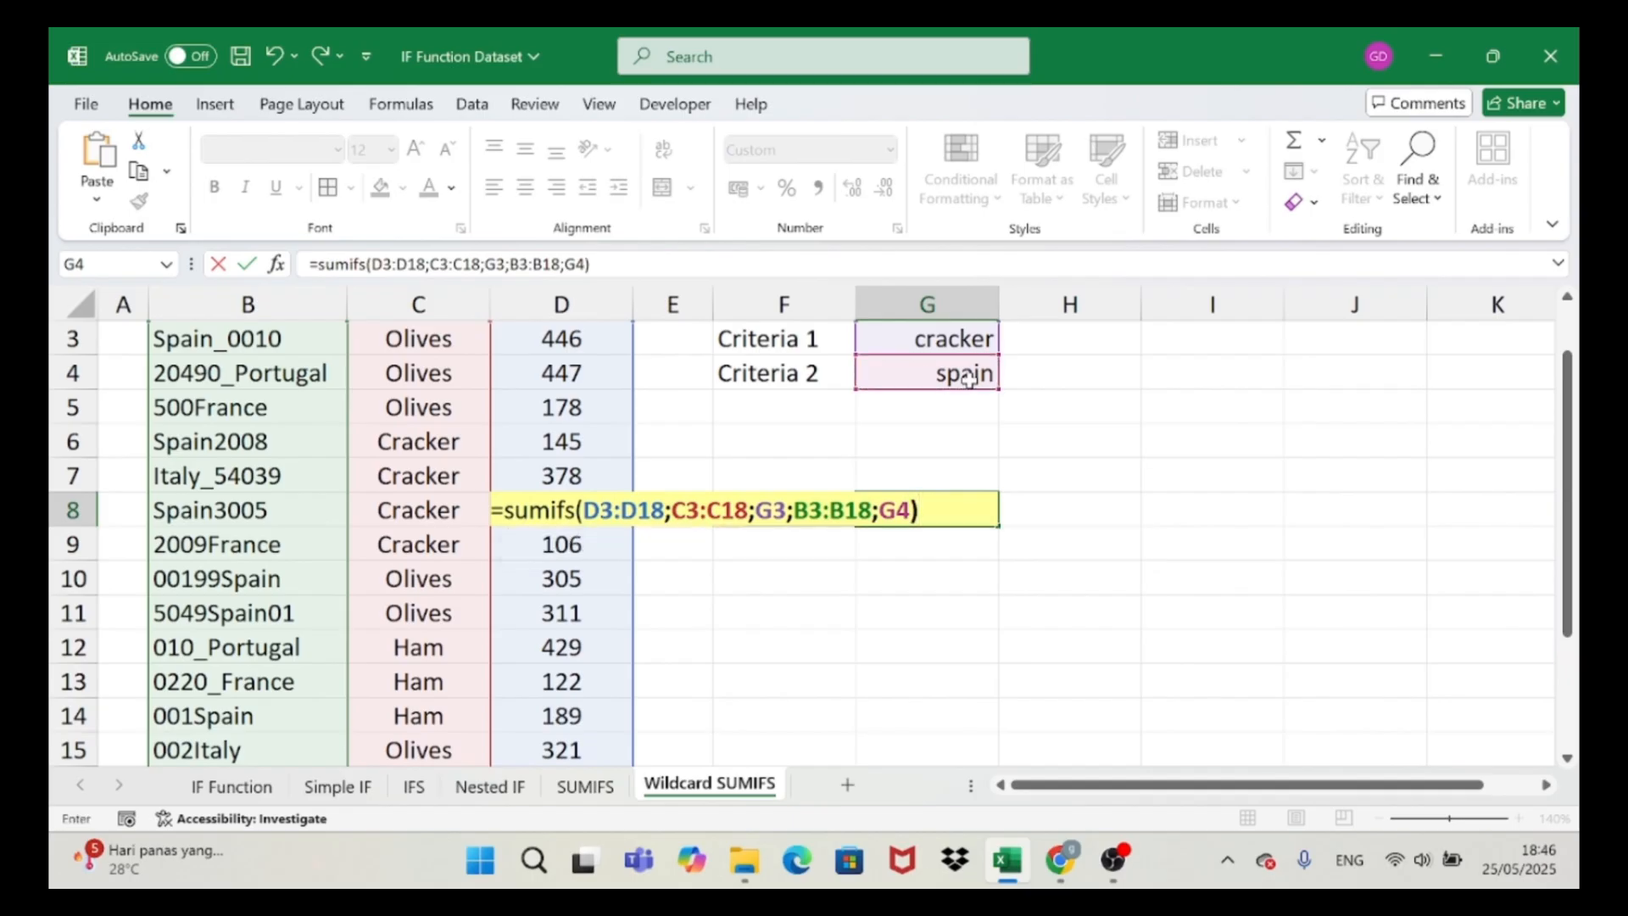
key("Return")
- Examine the SUMIFS result in G8 against the criteria entered in G3 and G4
key("Up")
key("Up")
key("Up")
key("Up")
key("Up")
key("Up")
key("Up")
key("Up")
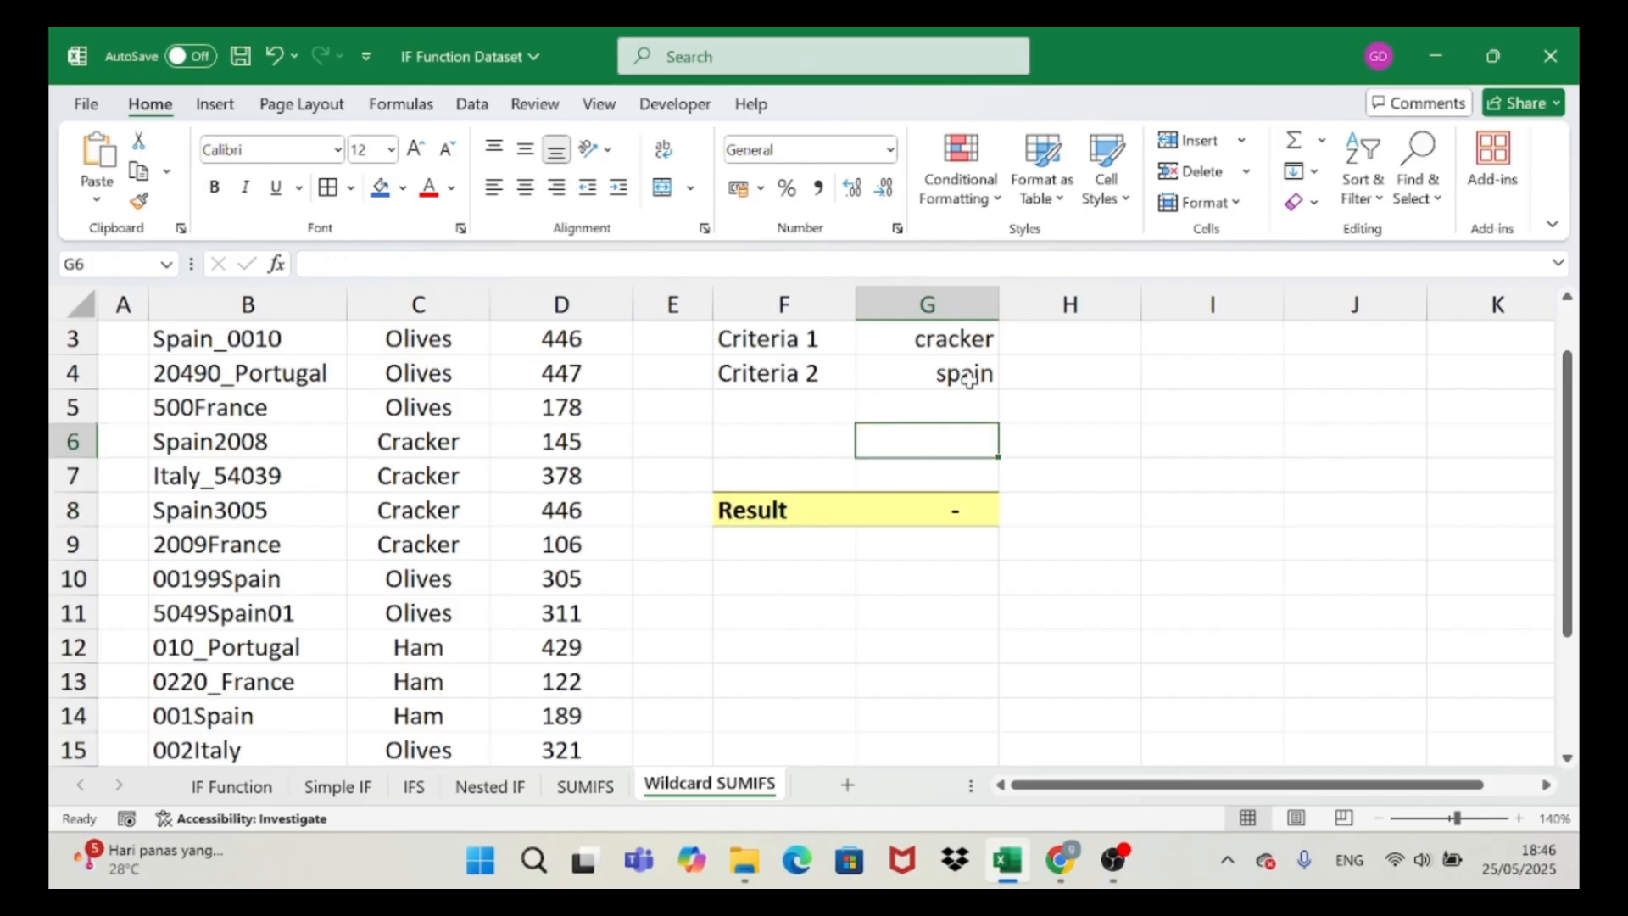
key("Down")
key("Down")
key("Down")
key("Down")
key("Down")
key("Down")
key("Down")
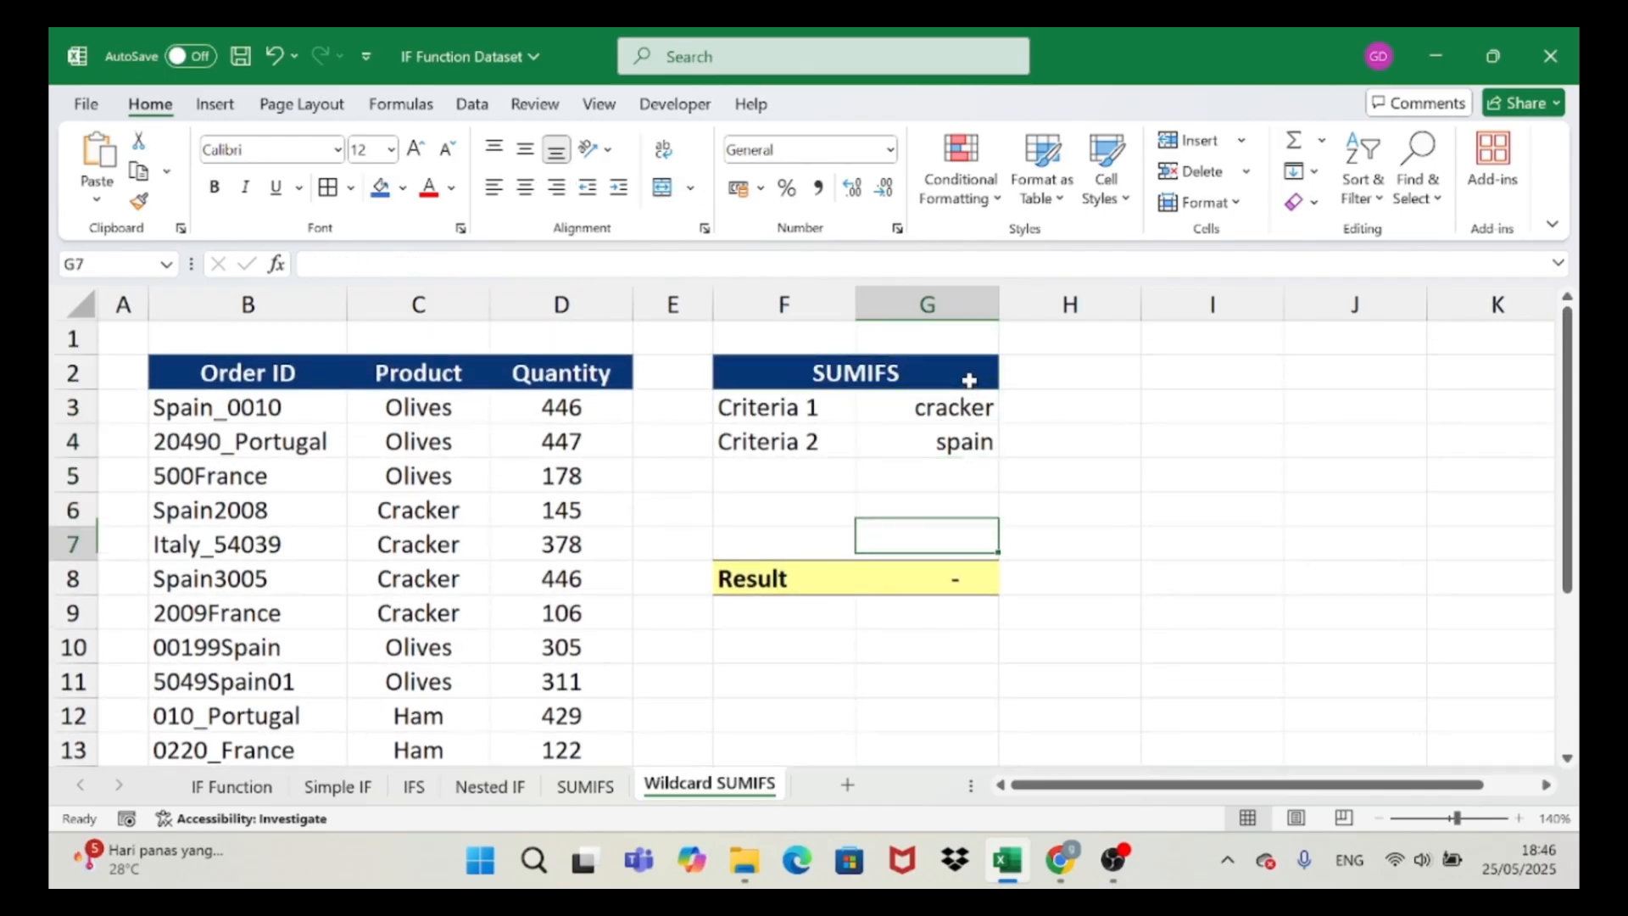
key("Up")
key("Up")
key("Up")
key("Up")
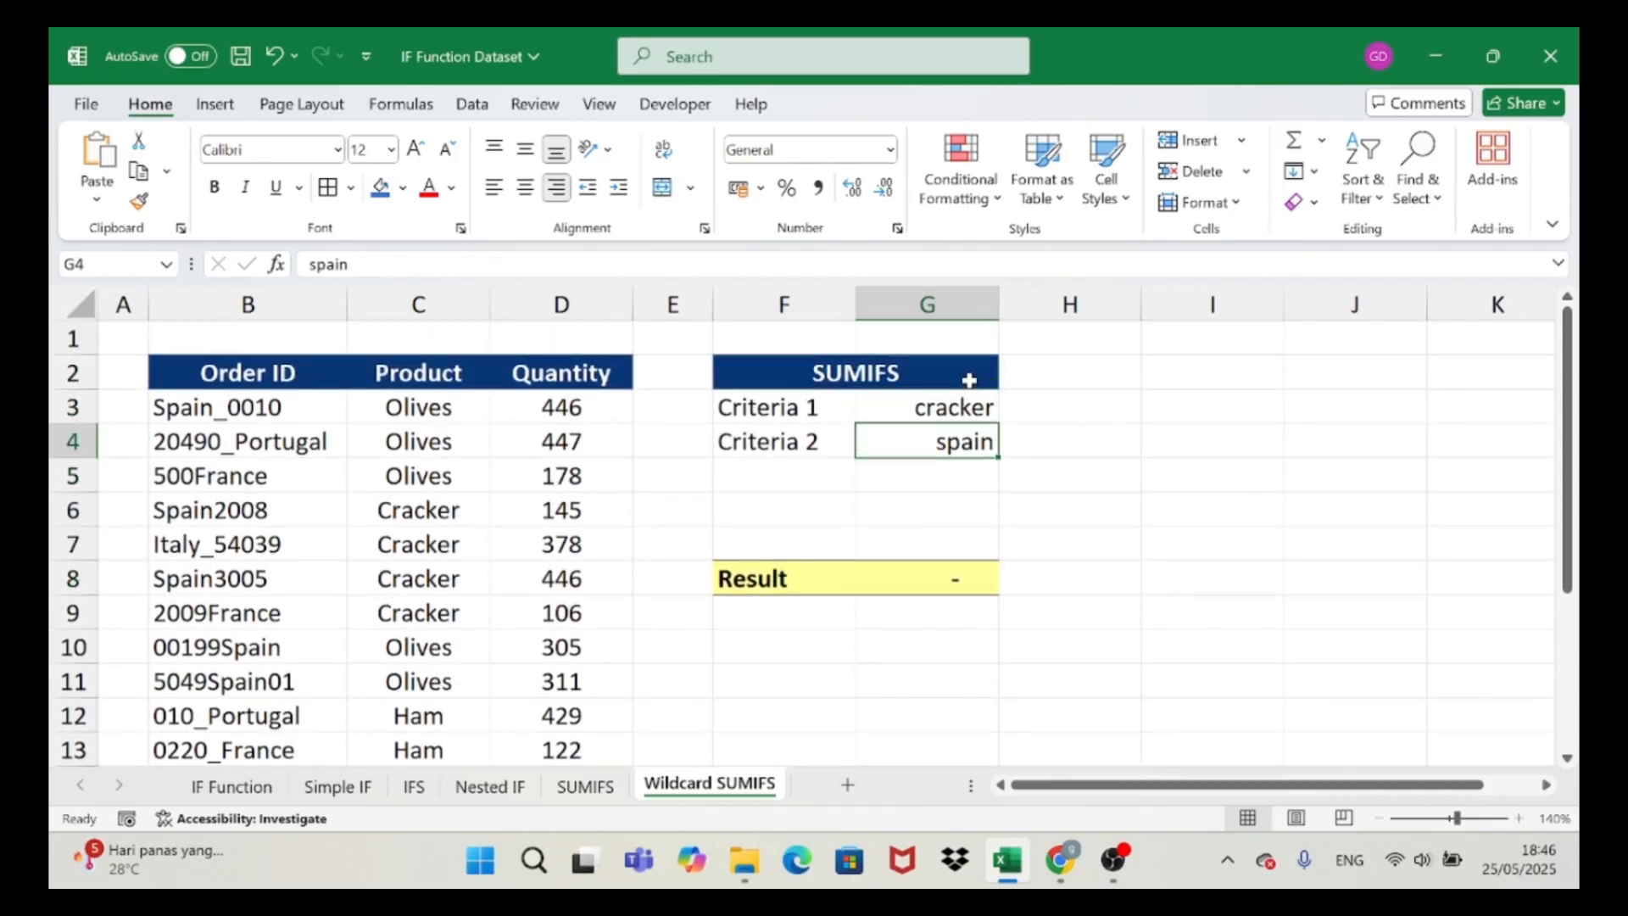
- Compare the spain criterion with the Order ID entries and check the product and quantity of the Spain3005 row
key("Left")
key("Right")
key("Left")
key("Left")
key("Left")
key("Left")
key("Left")
key("Up")
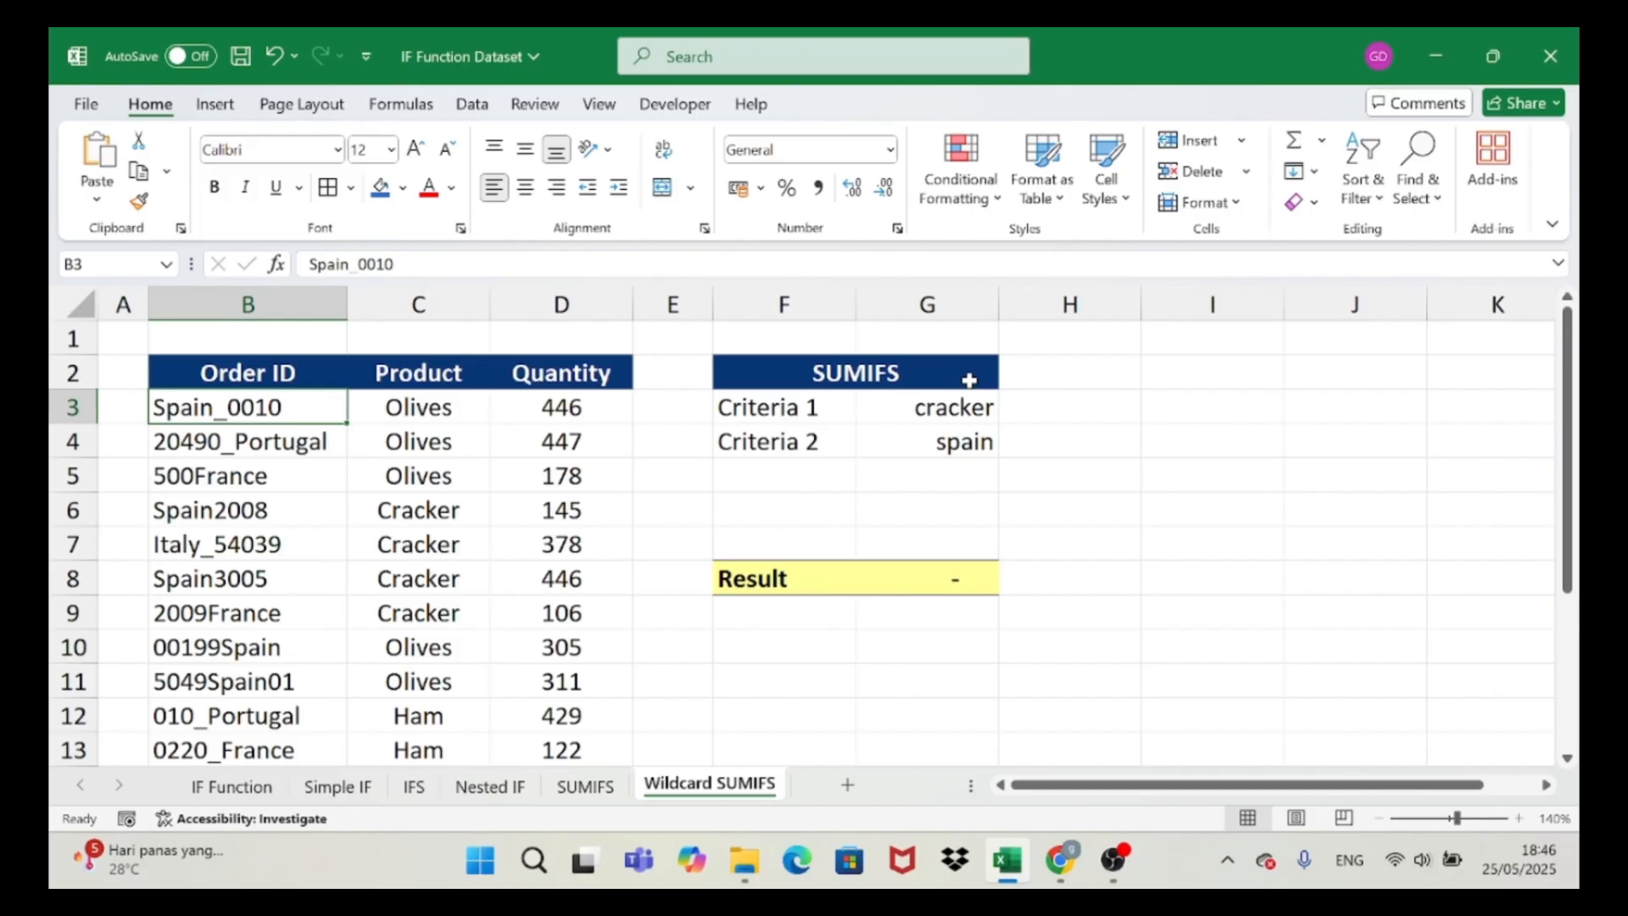
key("Down")
key("Down")
key("Down")
key("Down")
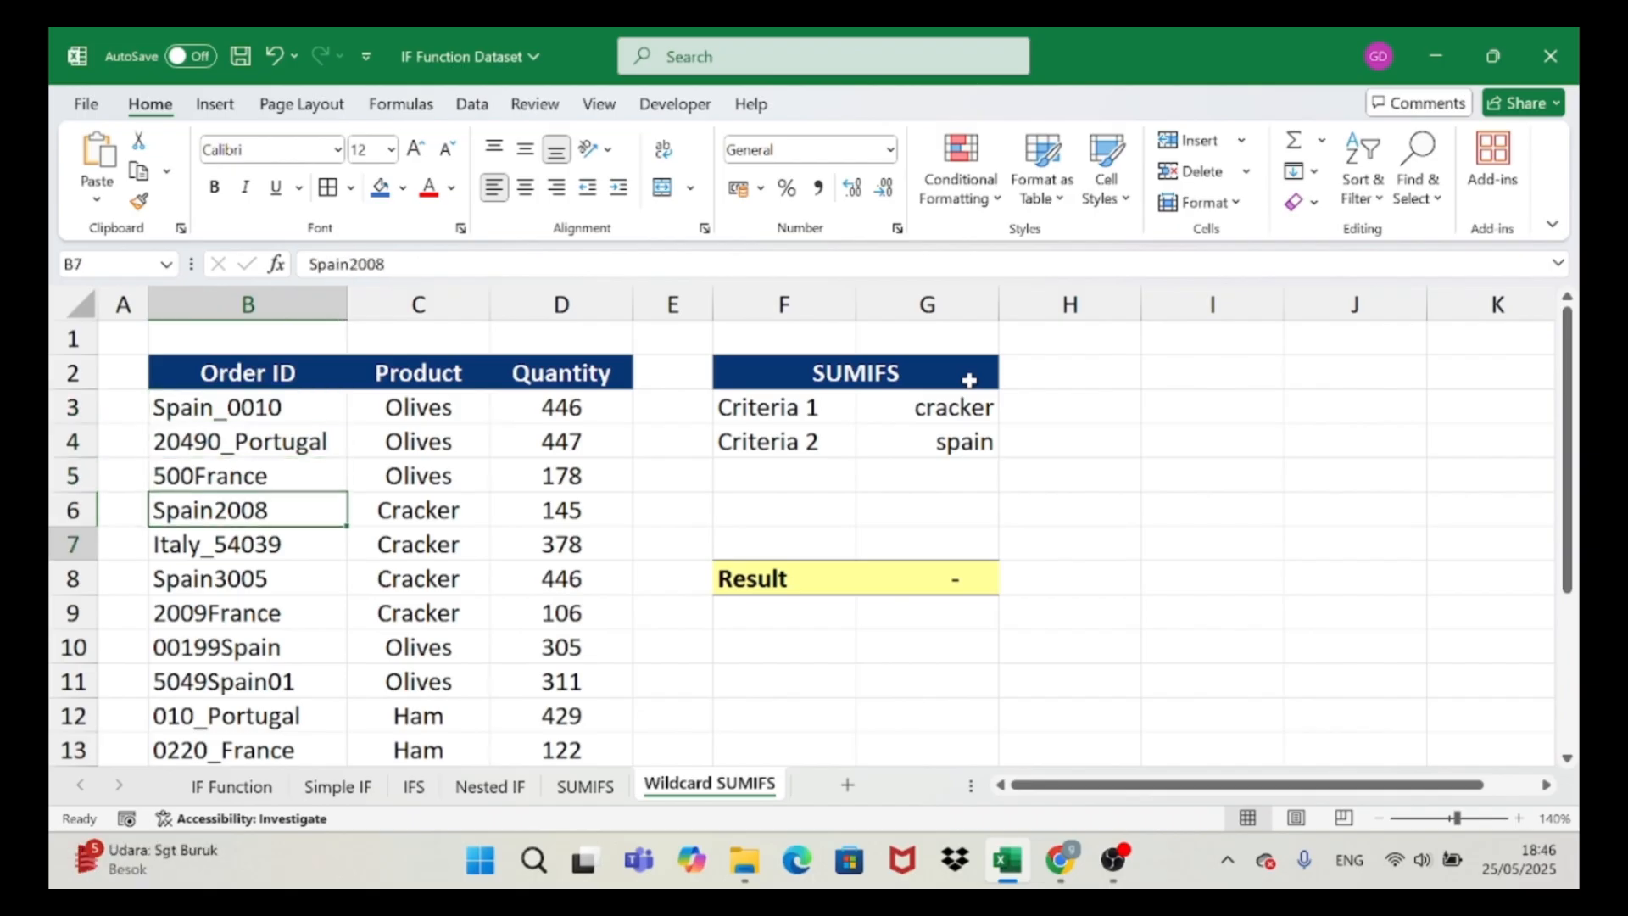
key("Down")
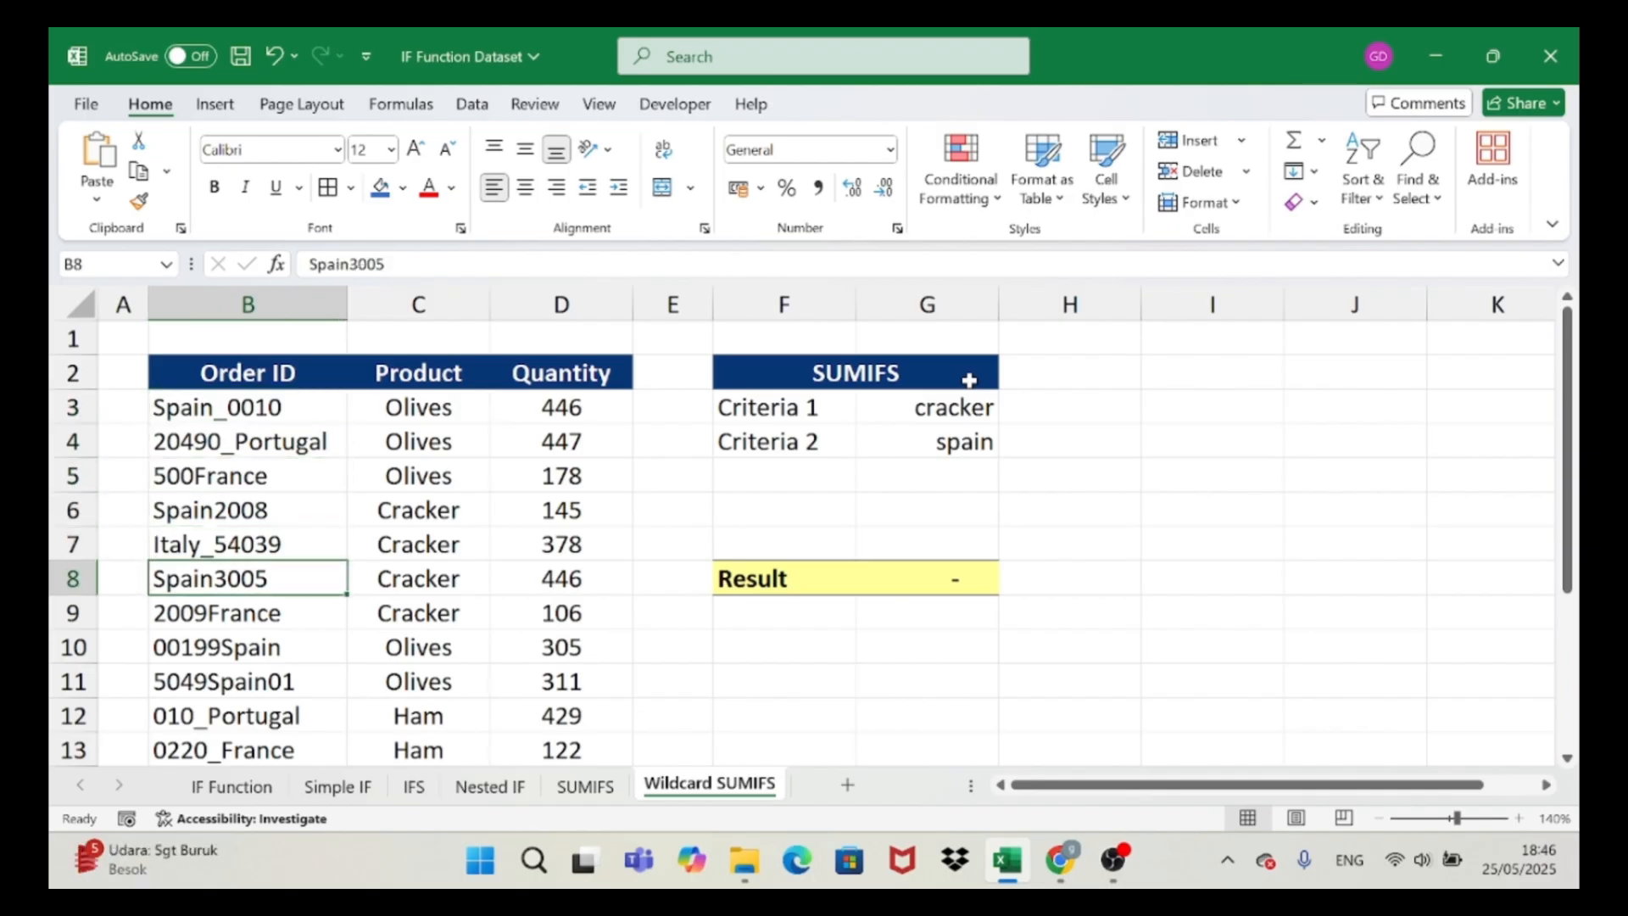
key("Right")
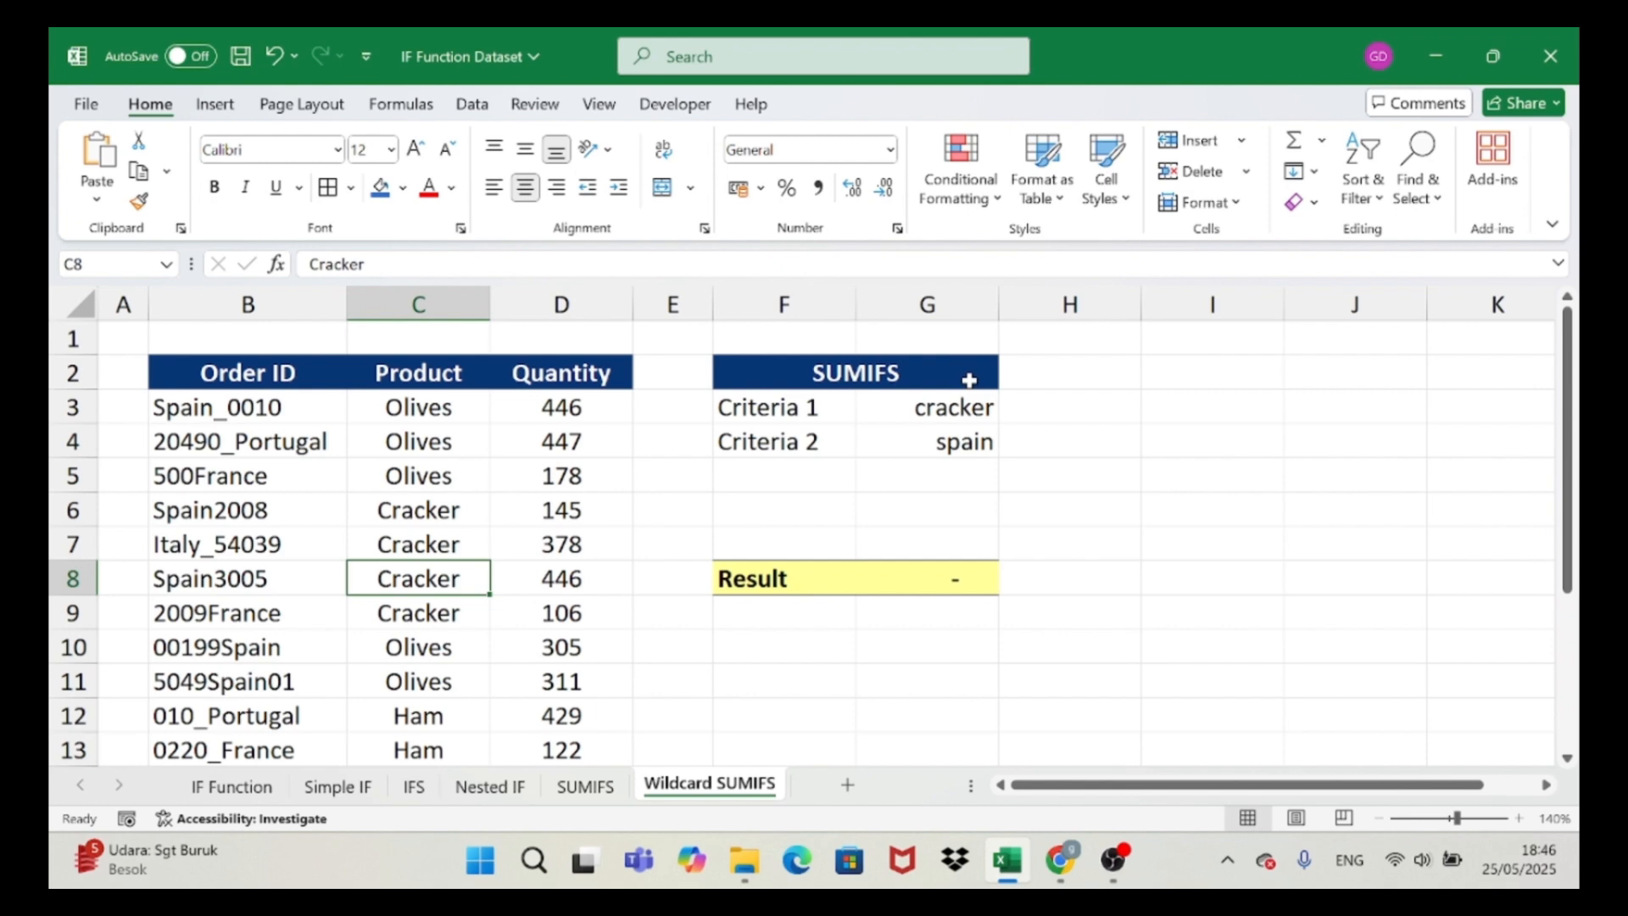
key("Right")
key("Right")
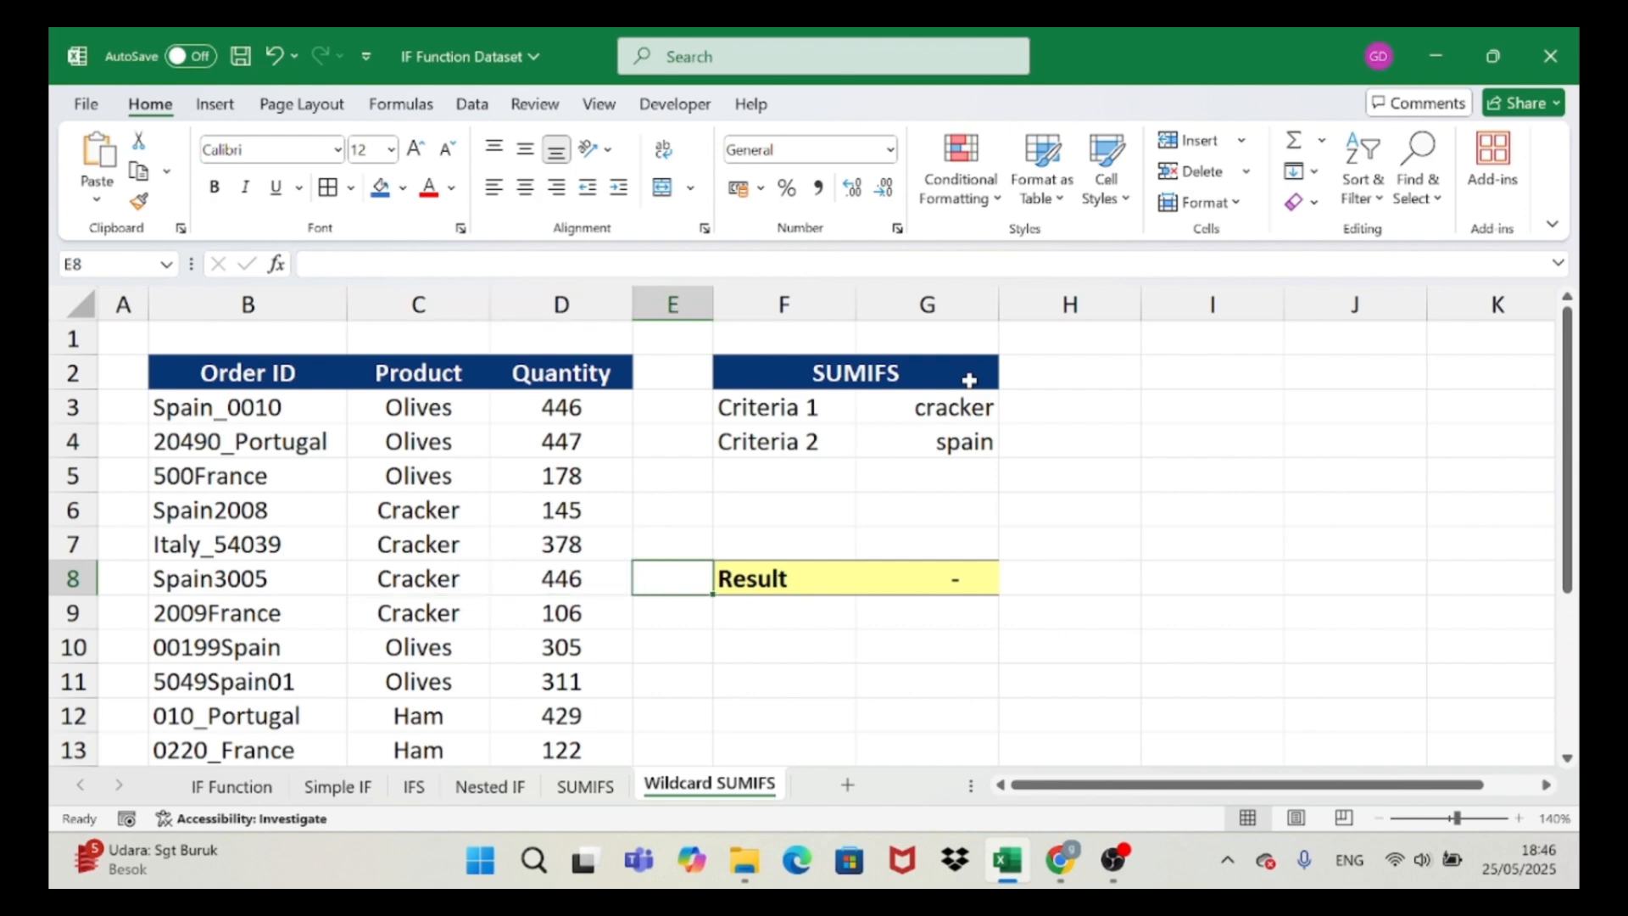
- Insert the wildcard prefix "*"& before G4 in the second criterion of the G8 SUMIFS formula
key("Right")
key("Right")
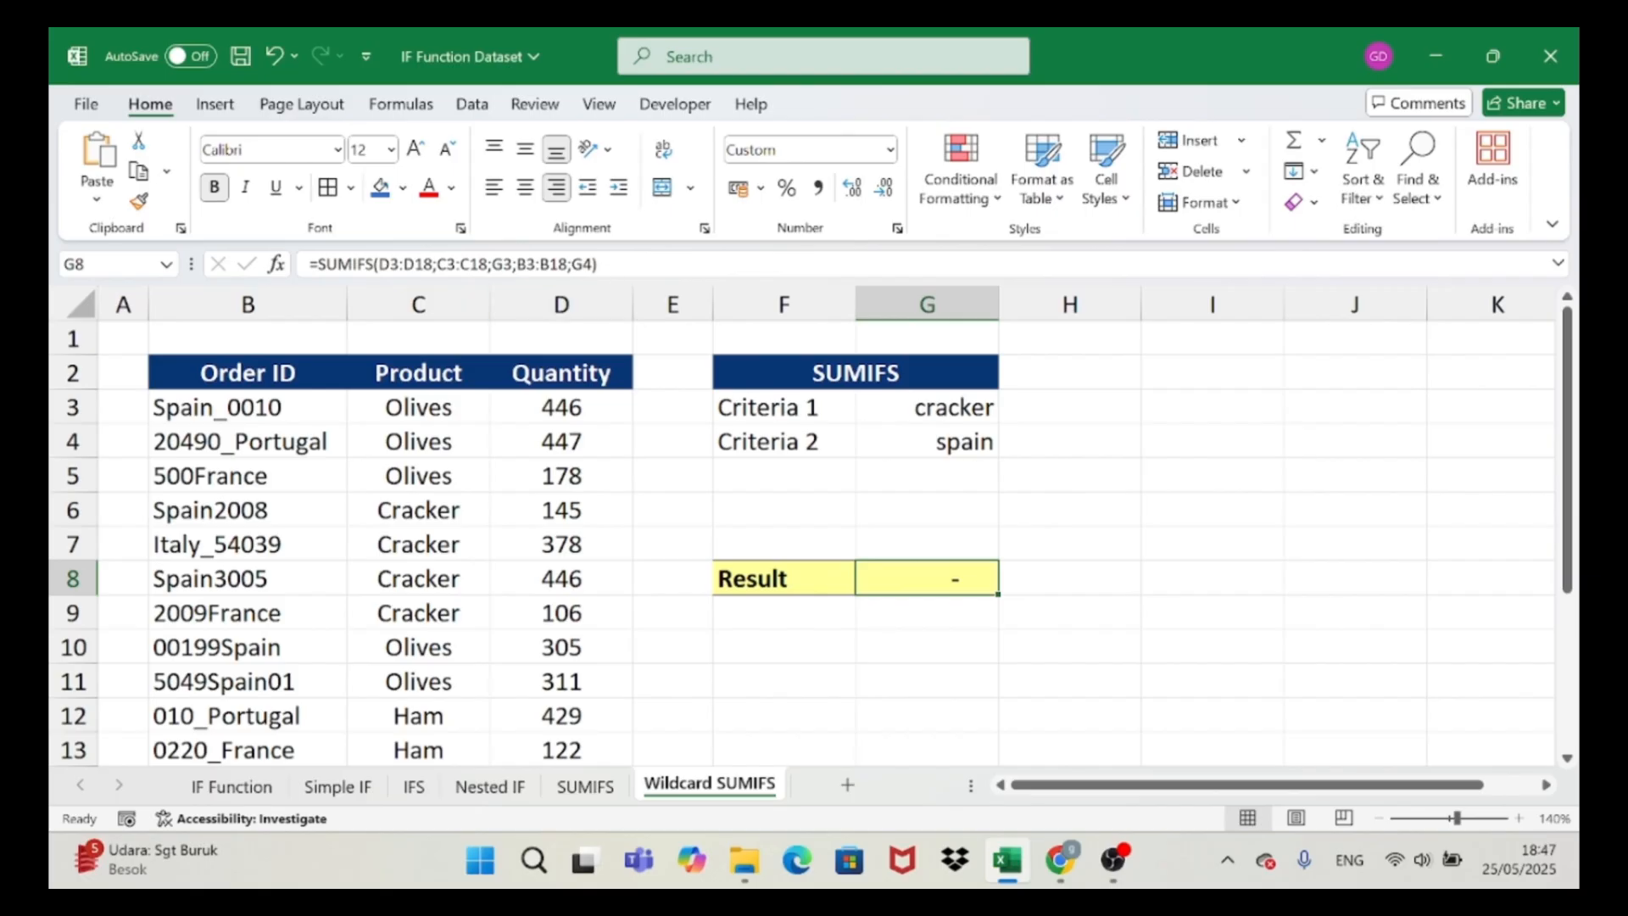
left_click(572, 265)
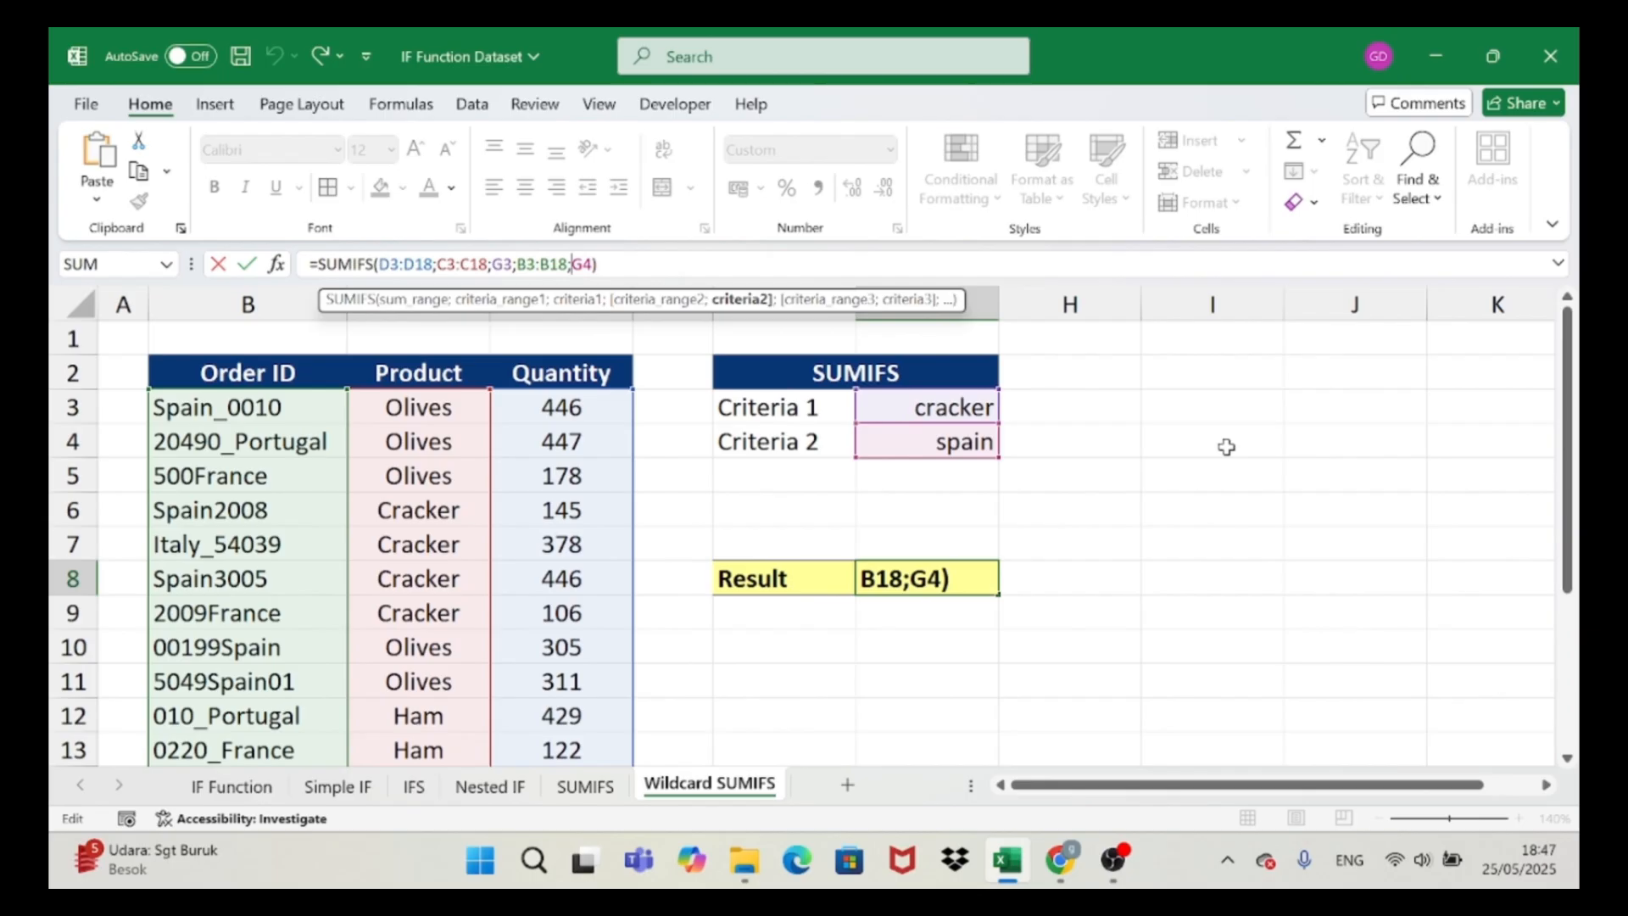
type("\"")
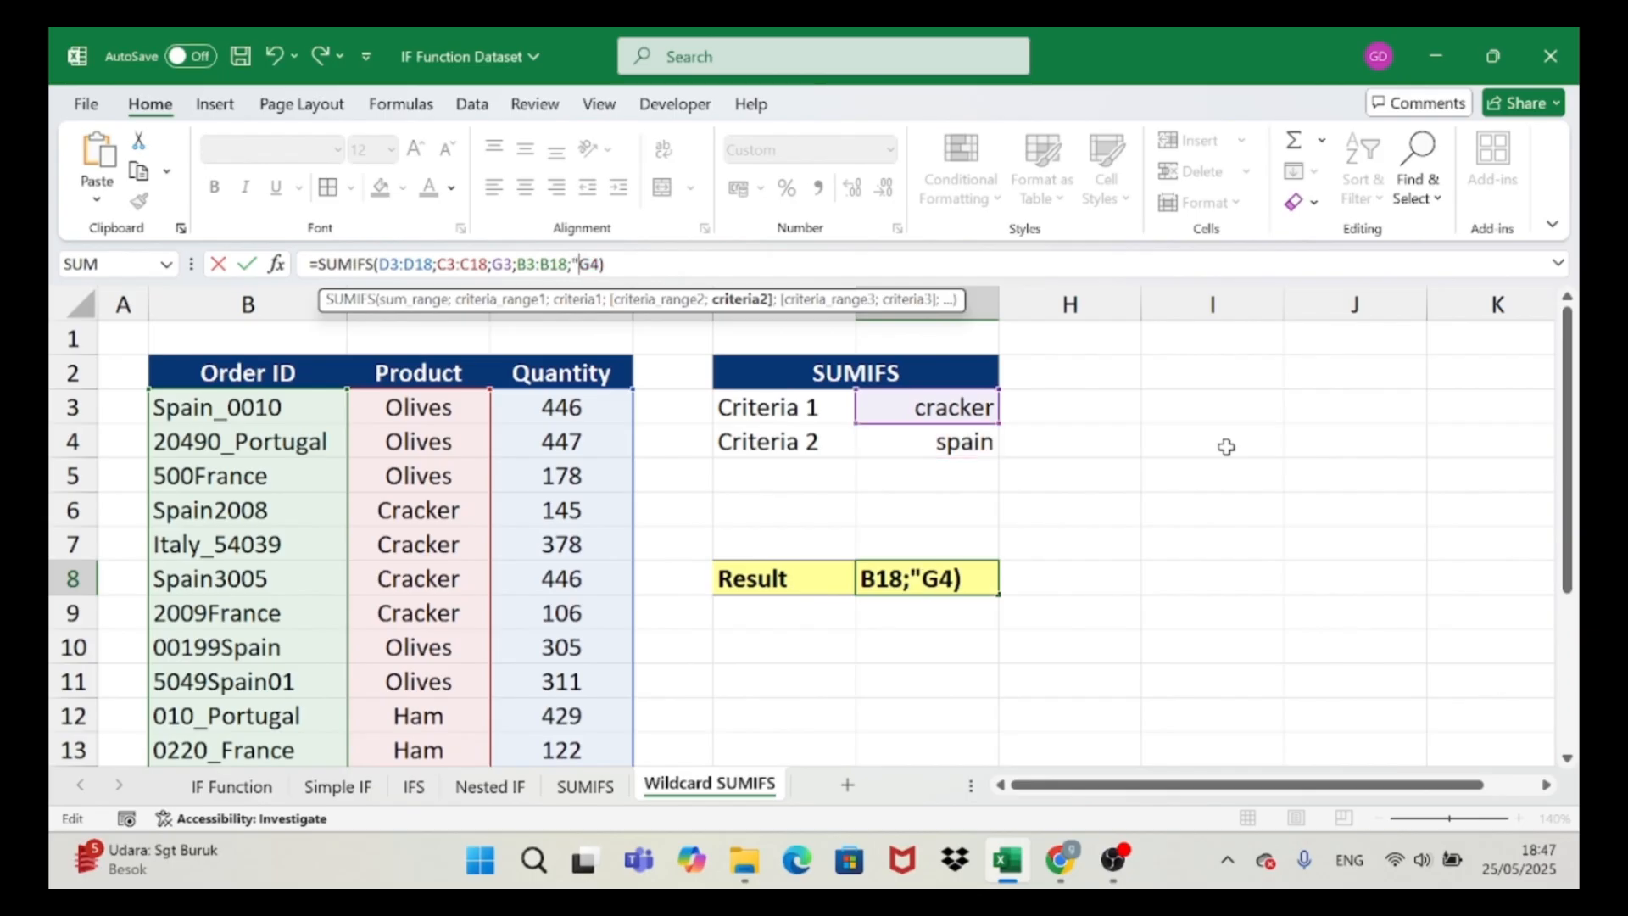
type("*\"")
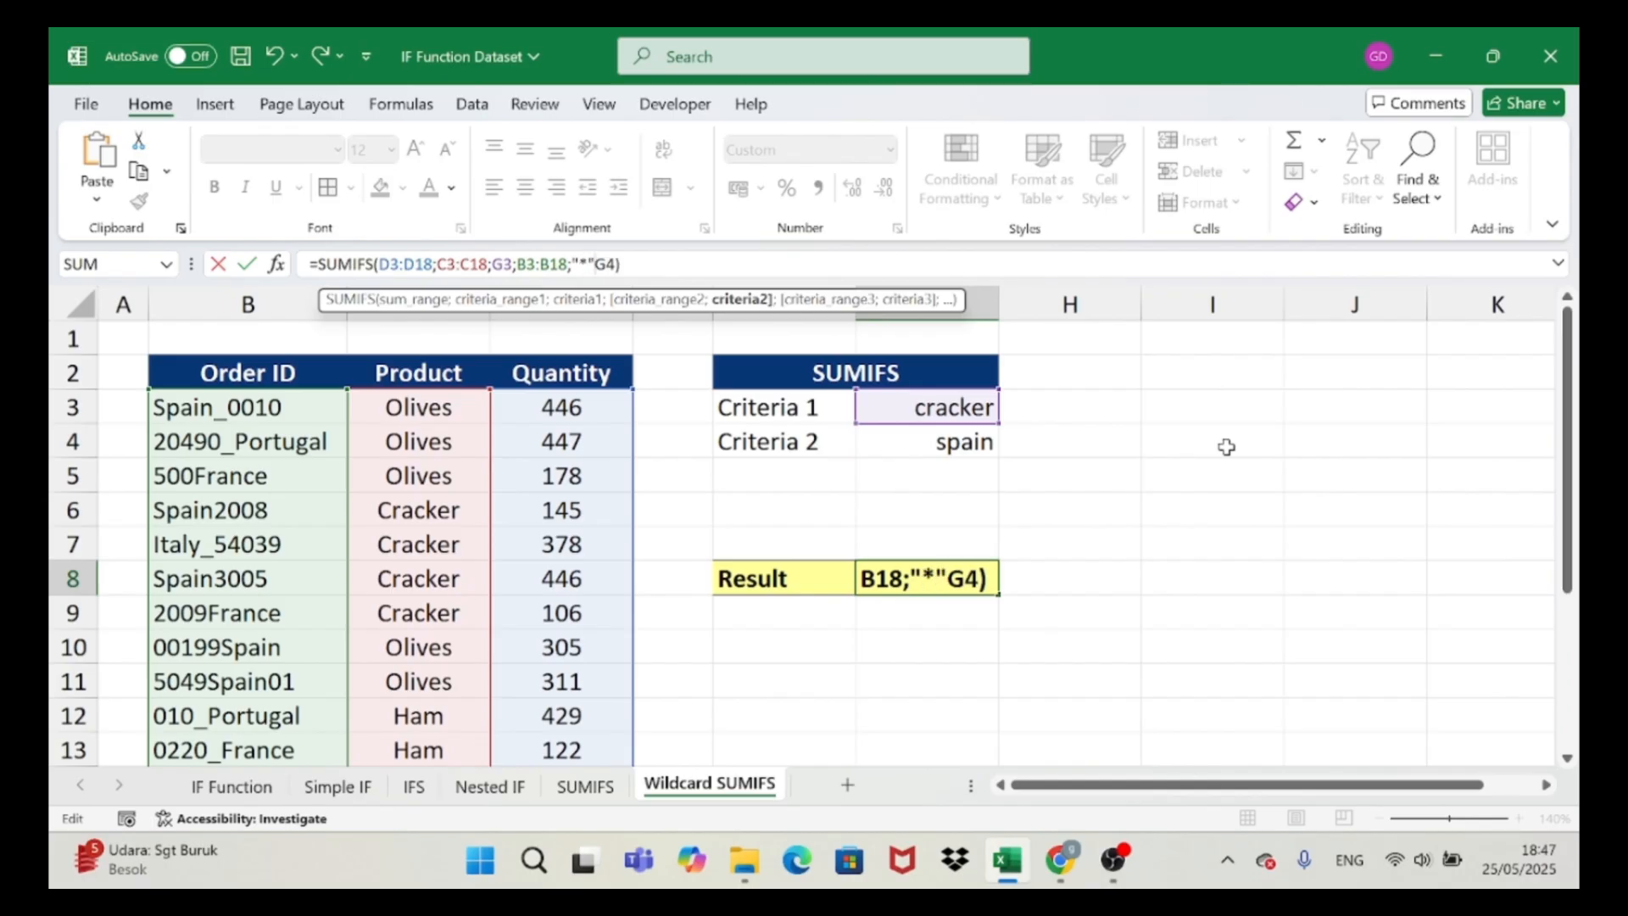
type("&")
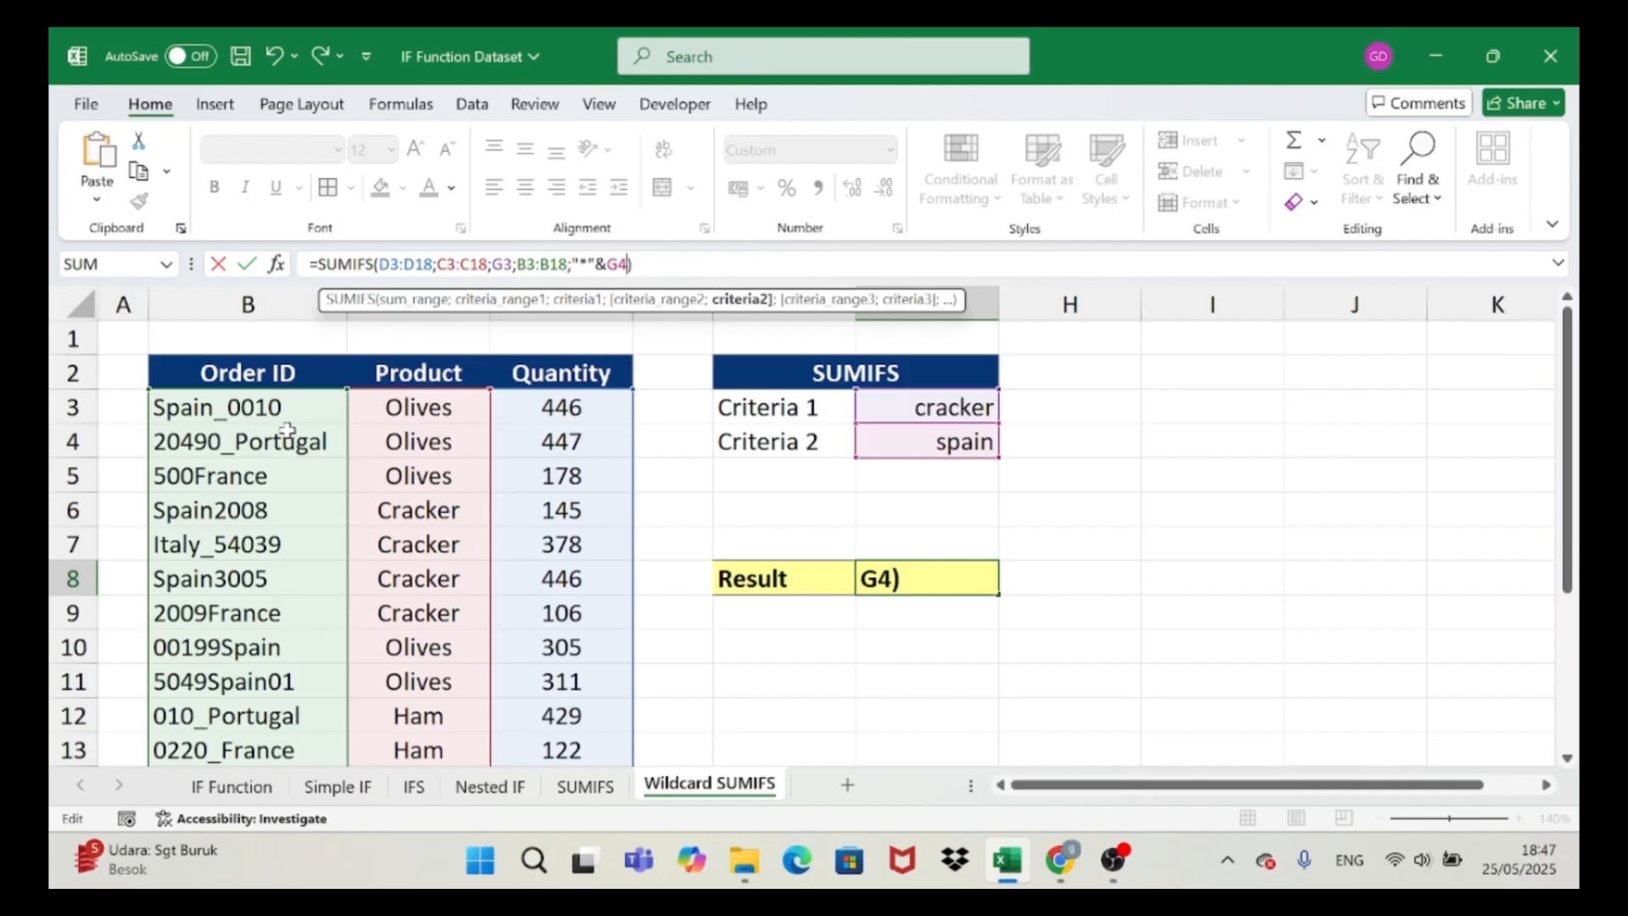
- Append the wildcard suffix &"*" after G4 in the G8 formula and commit the edit
type("&\"*\"")
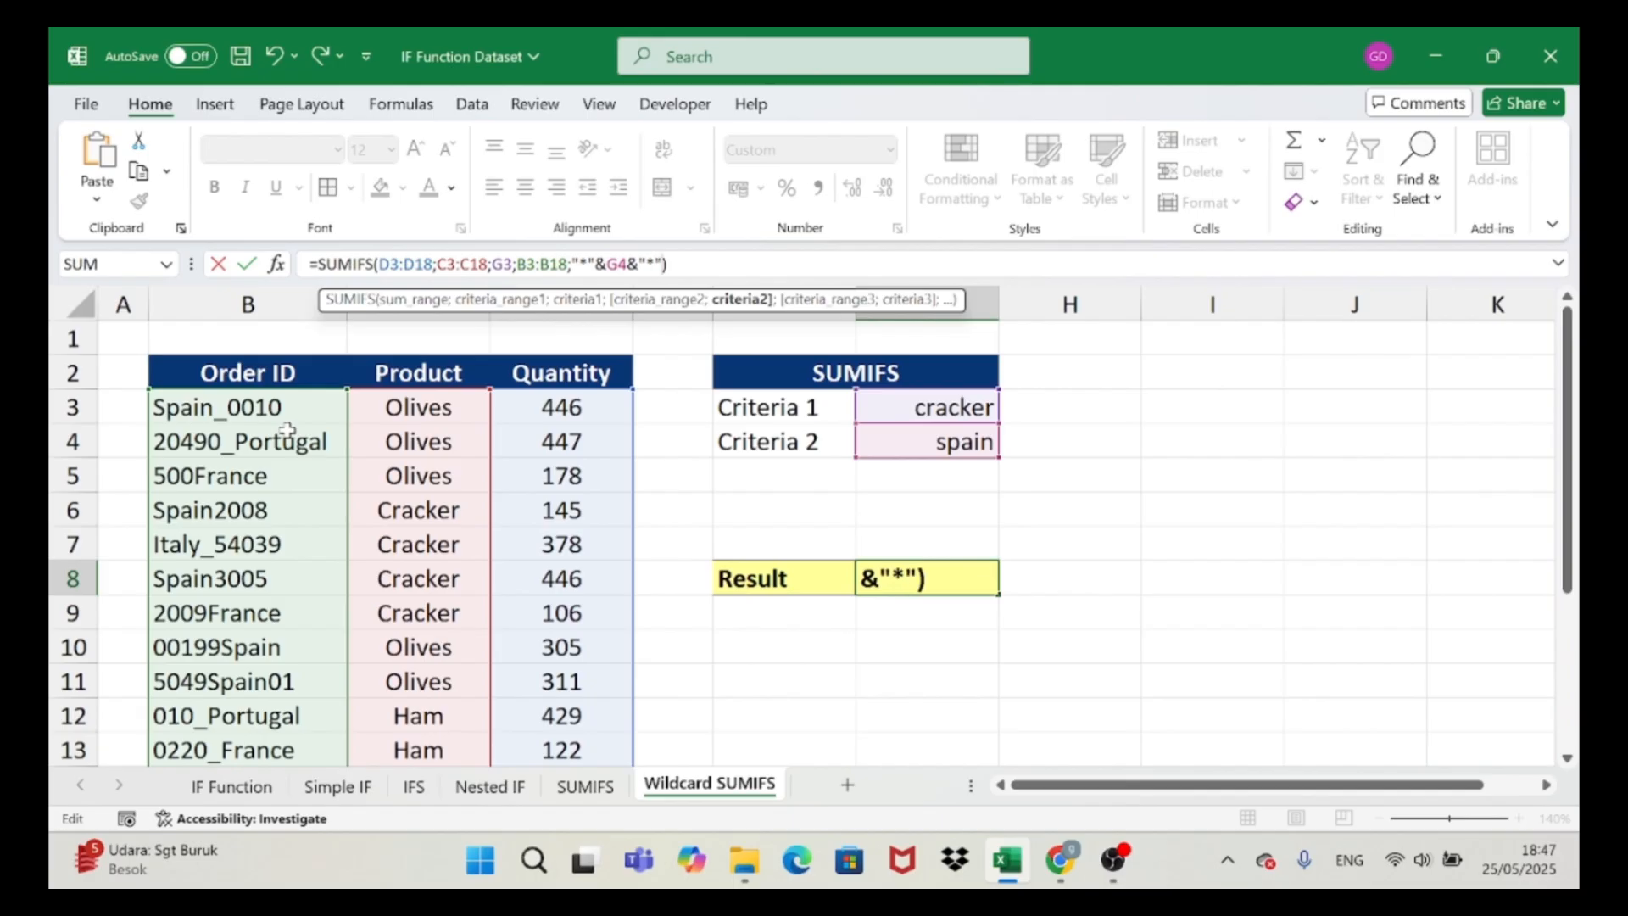
key("Right")
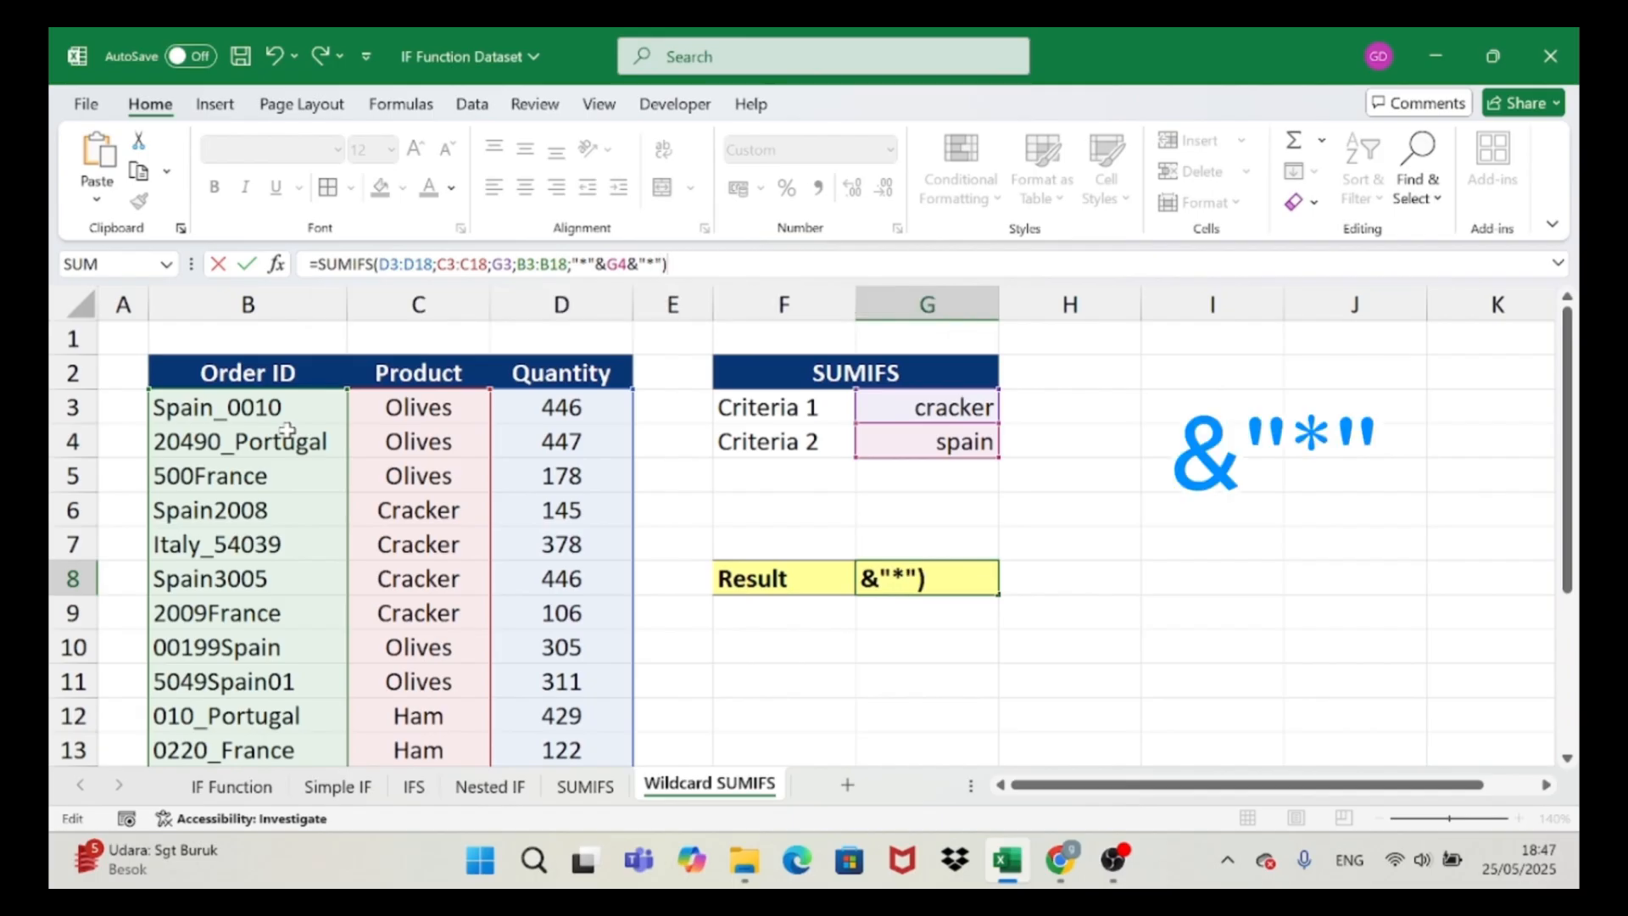
key("Return")
key("Up")
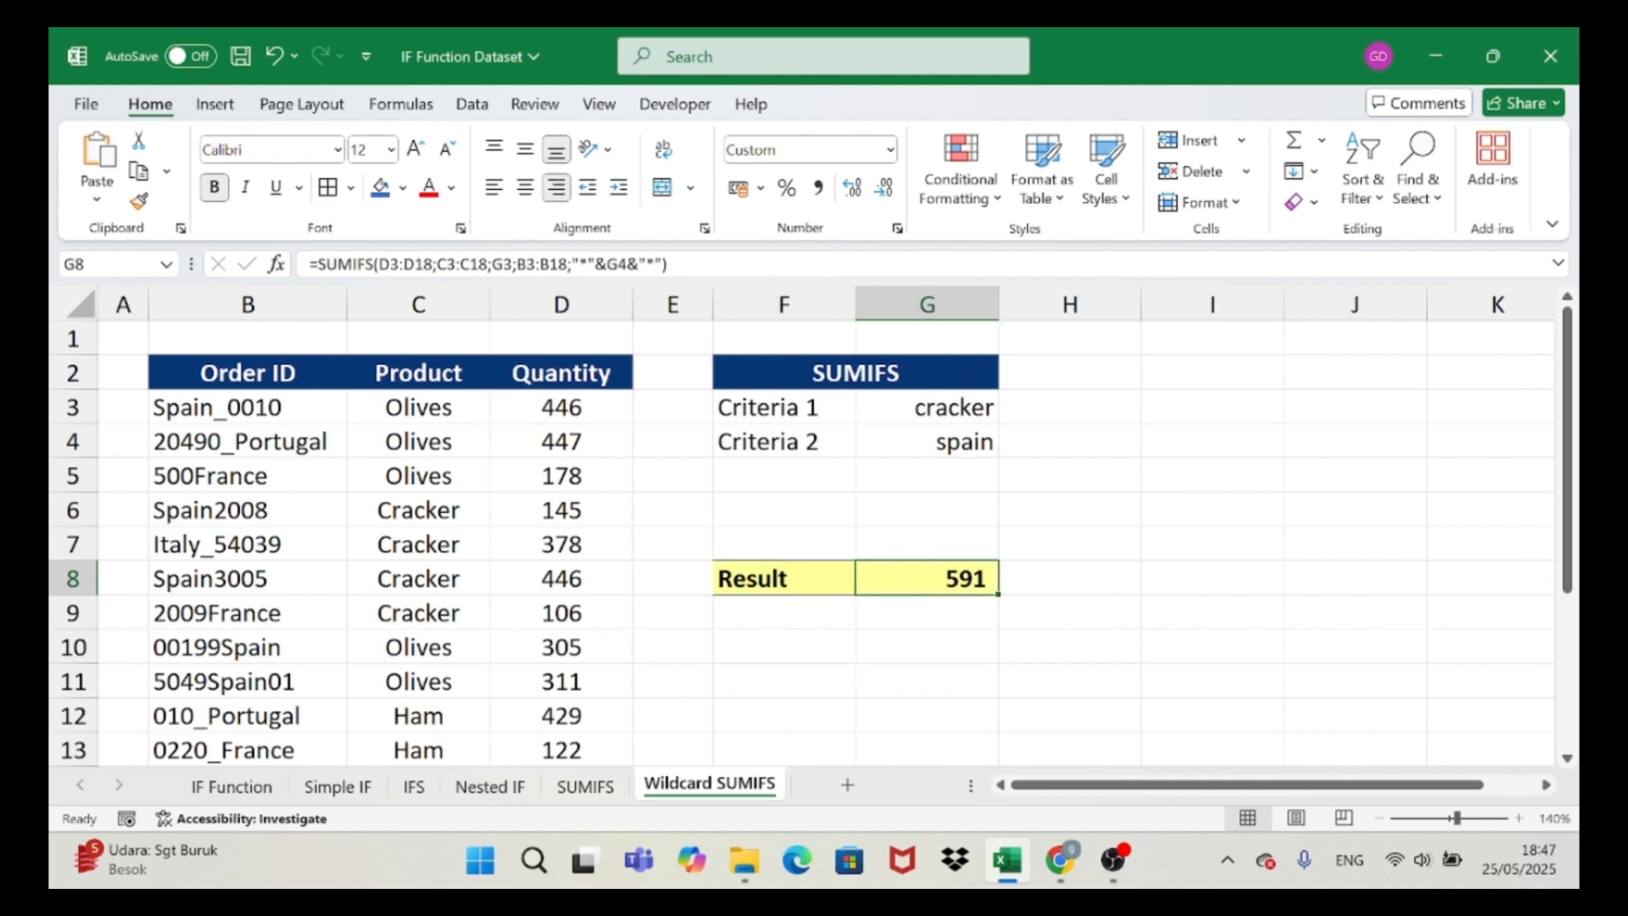
- Review the wildcard criterion "*"&G4&"*" inside the G8 SUMIFS formula without changing it
key("F2")
key("Left")
key("Left")
key("Left")
key("Left")
key("Left")
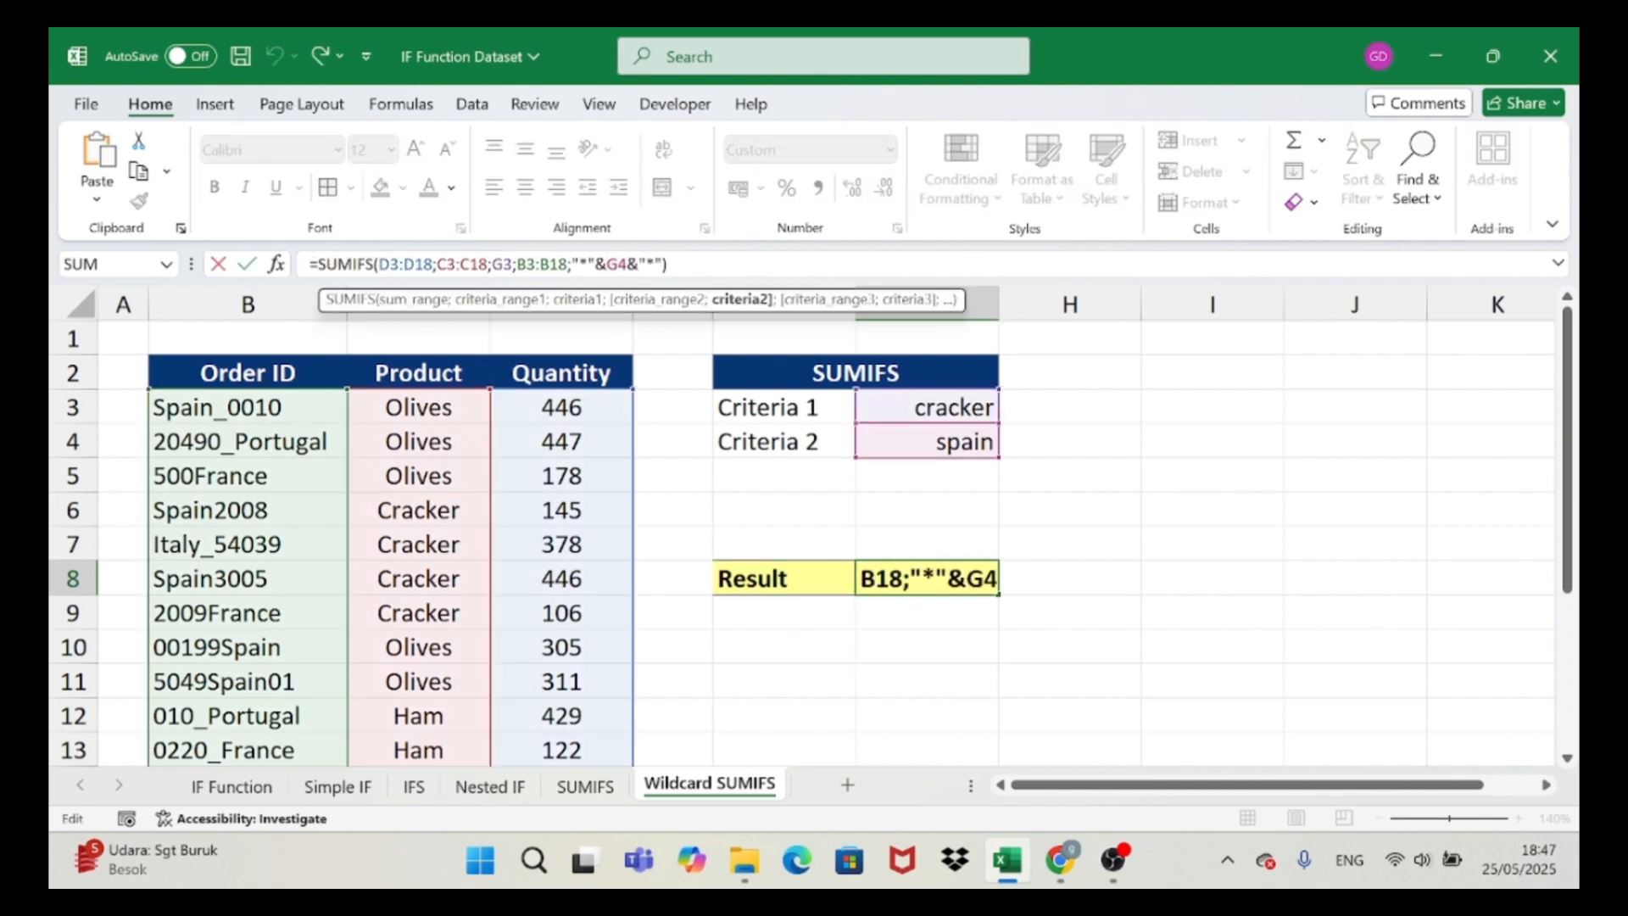
left_click(1071, 539)
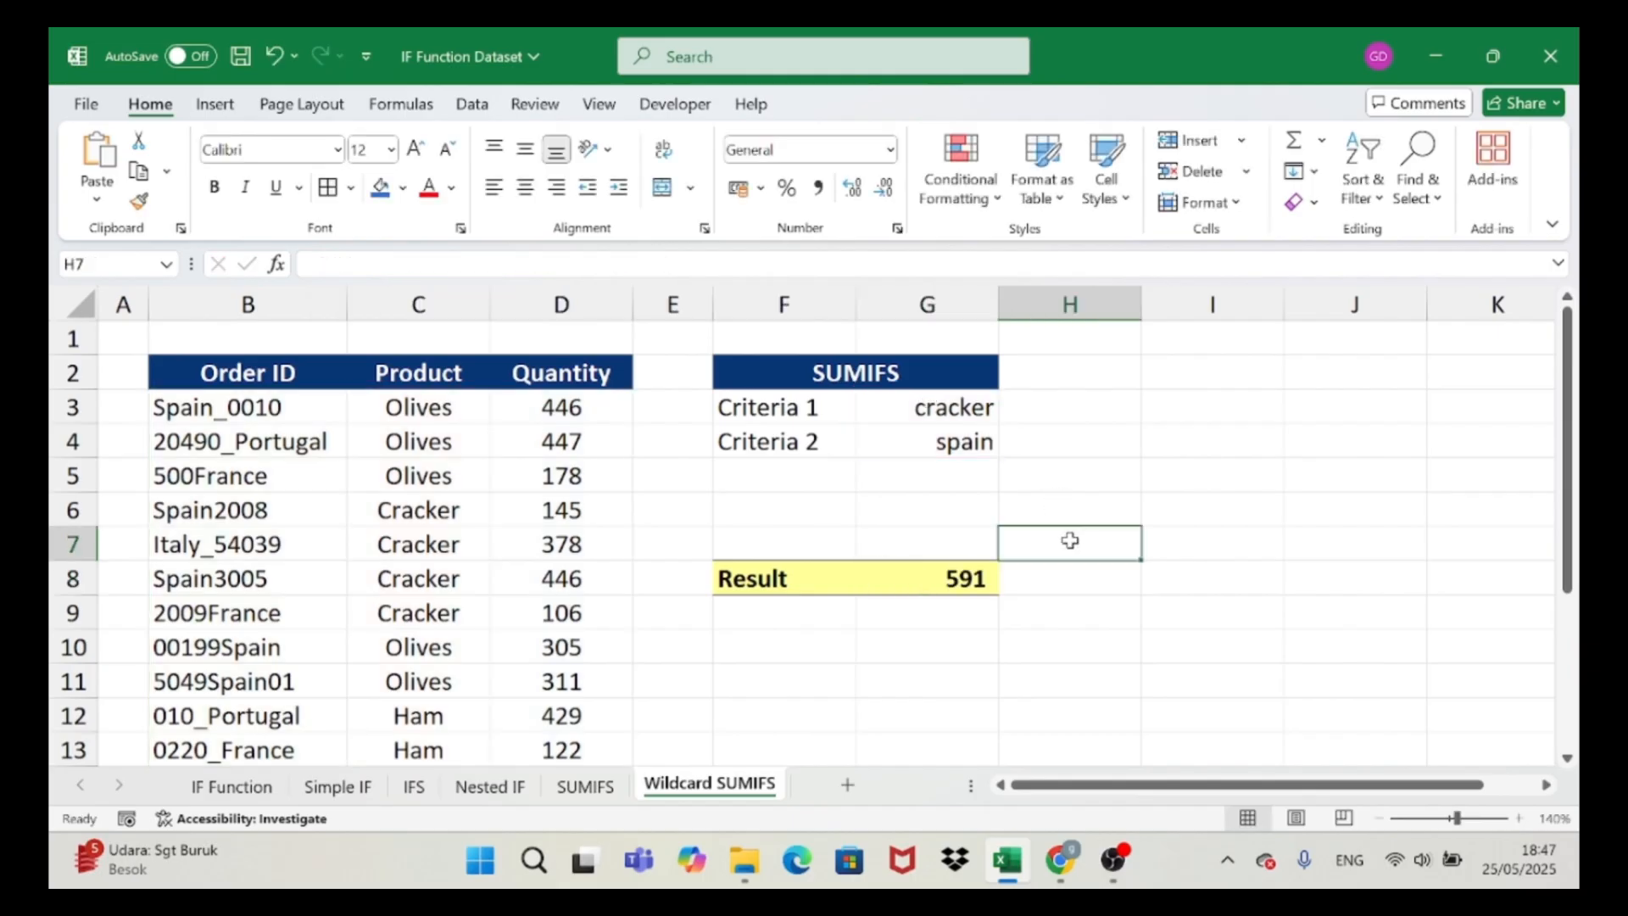
left_click(979, 579)
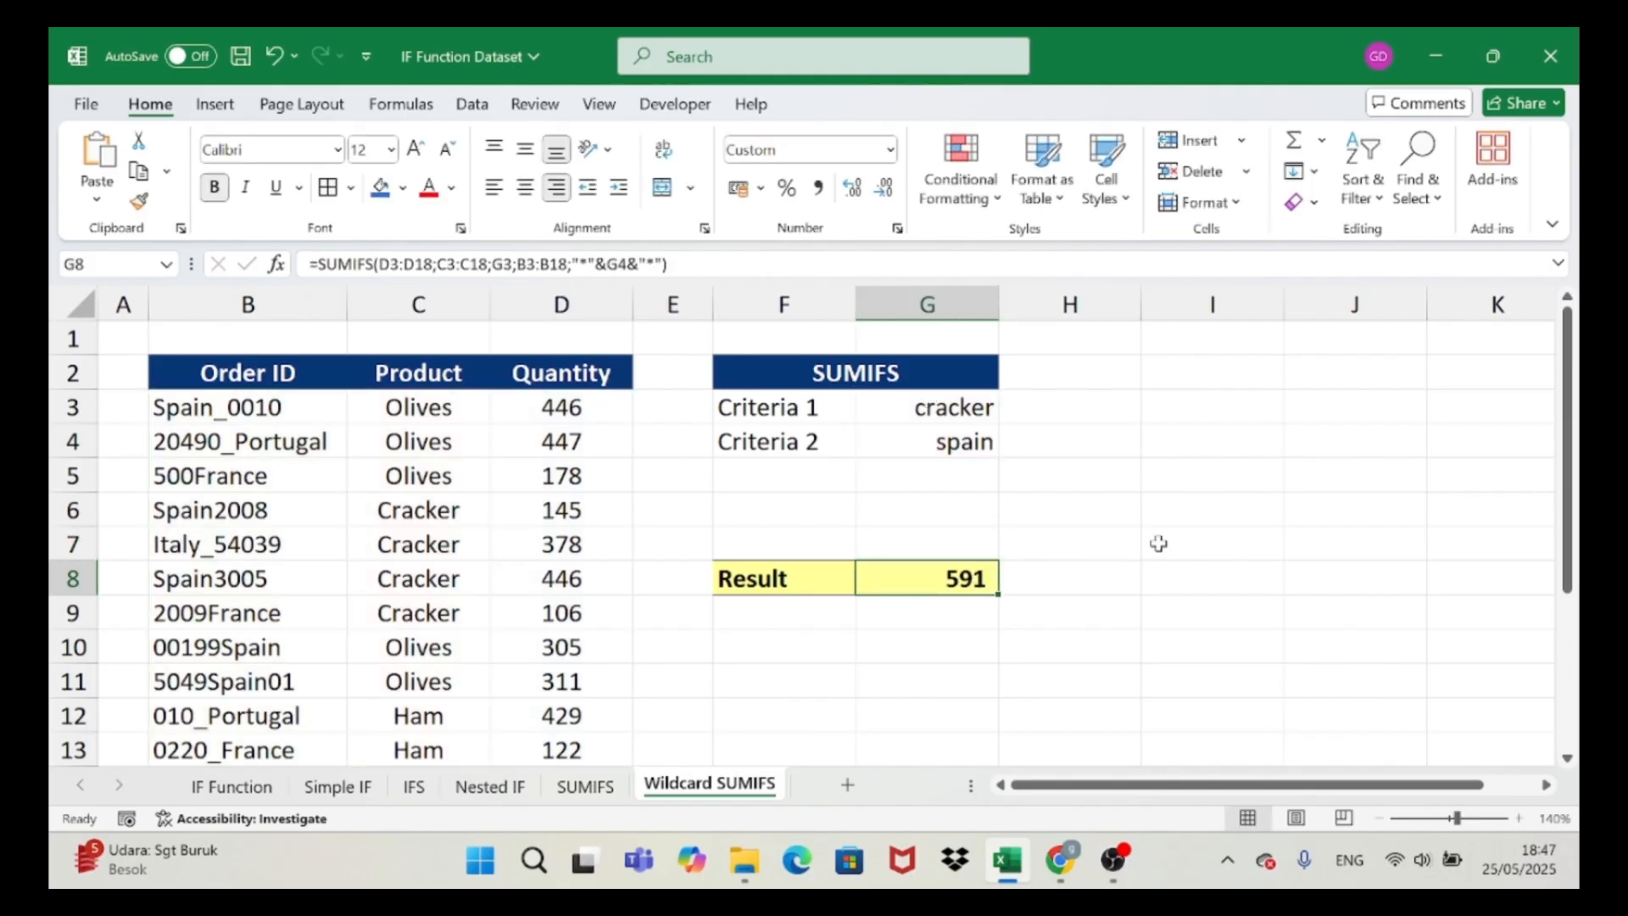